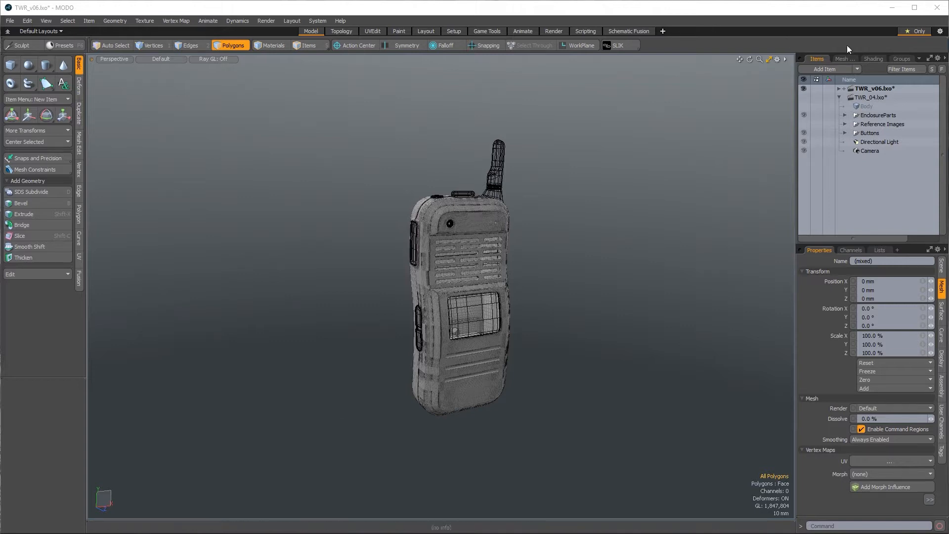
- Save the TWR_04 scene as TWR_05.lxo in the Video_07 folder, replacing the existing file
left_click(864, 97)
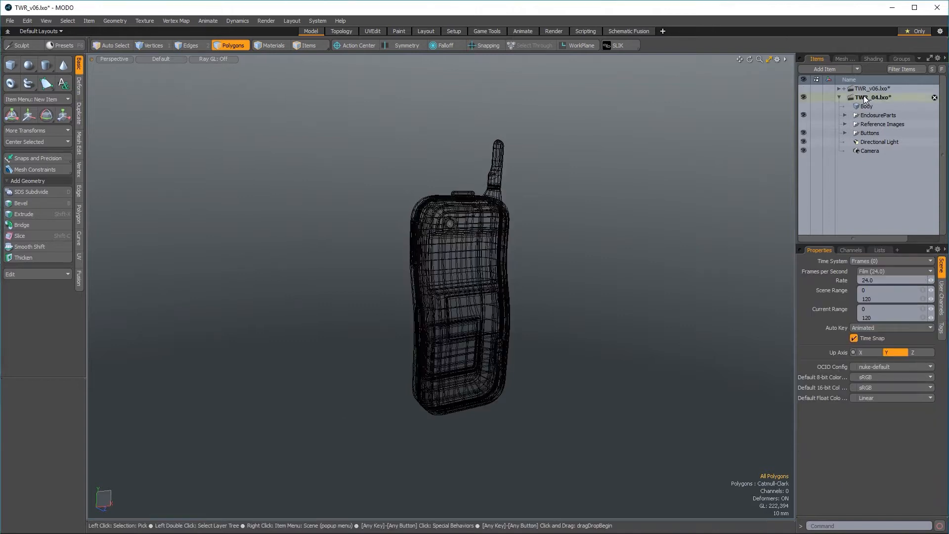
left_click(9, 22)
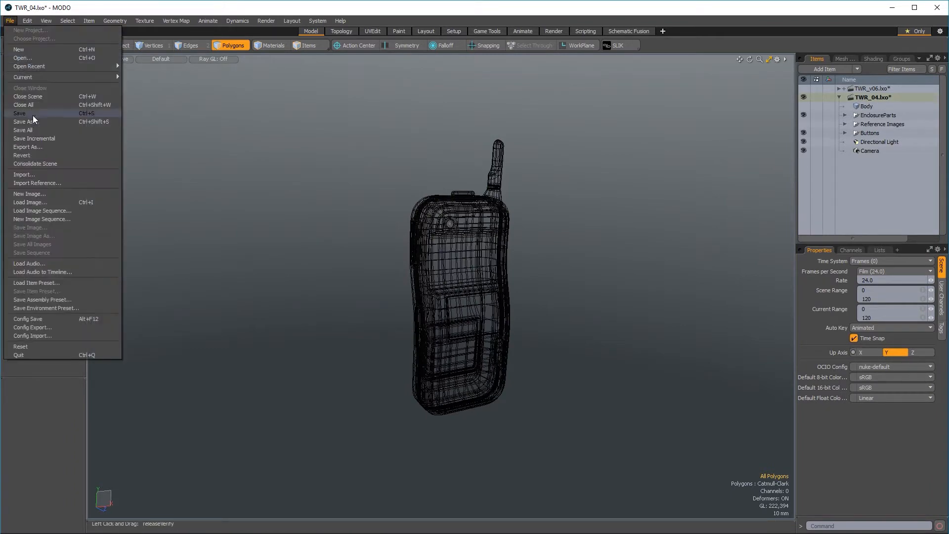
left_click(30, 121)
left_click(312, 141)
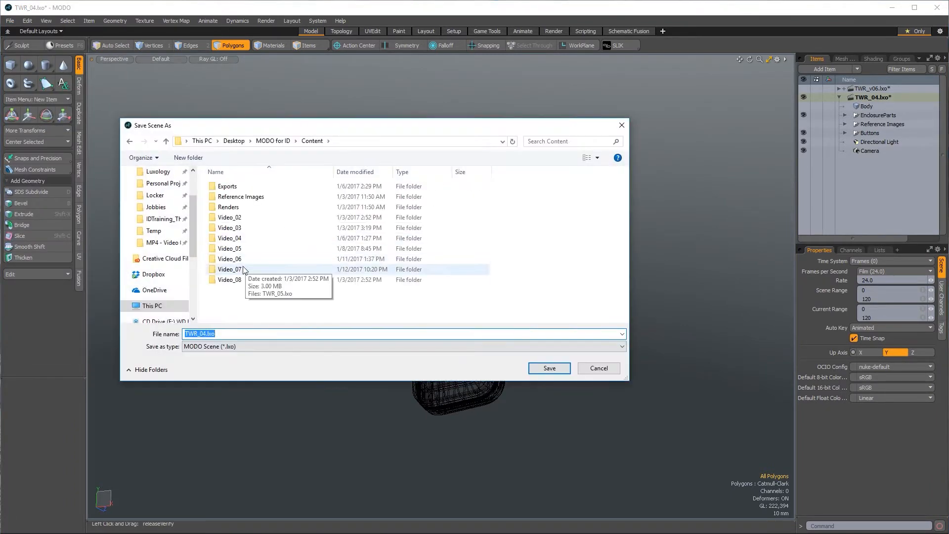
double_click(236, 269)
left_click(233, 188)
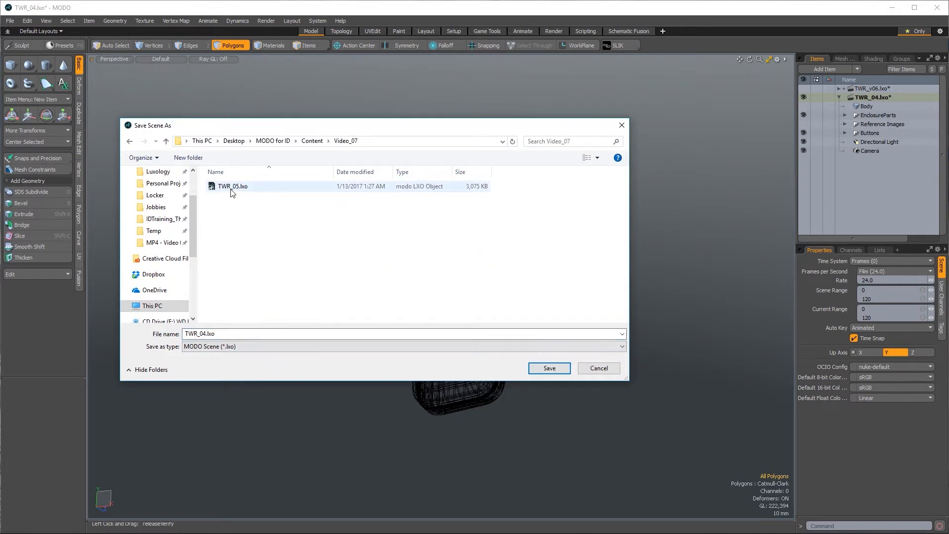
left_click(549, 368)
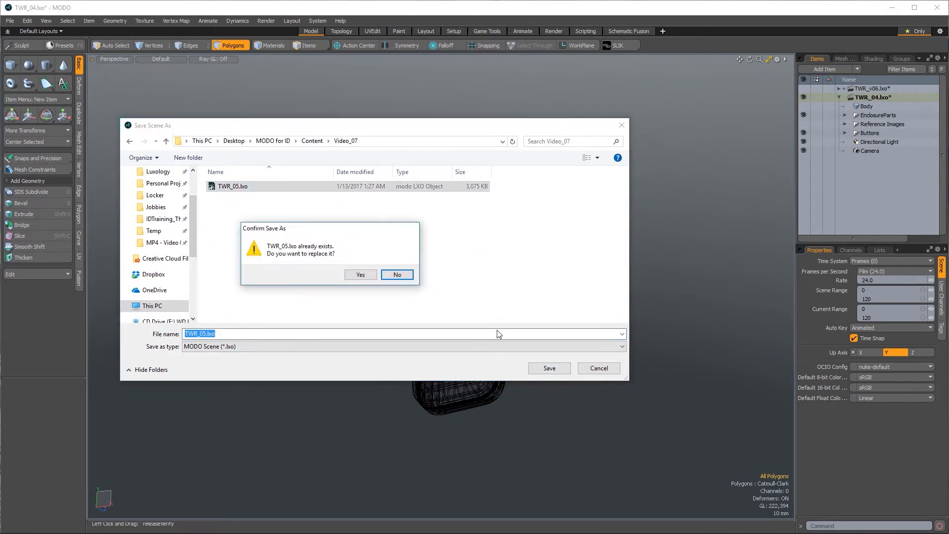
left_click(359, 275)
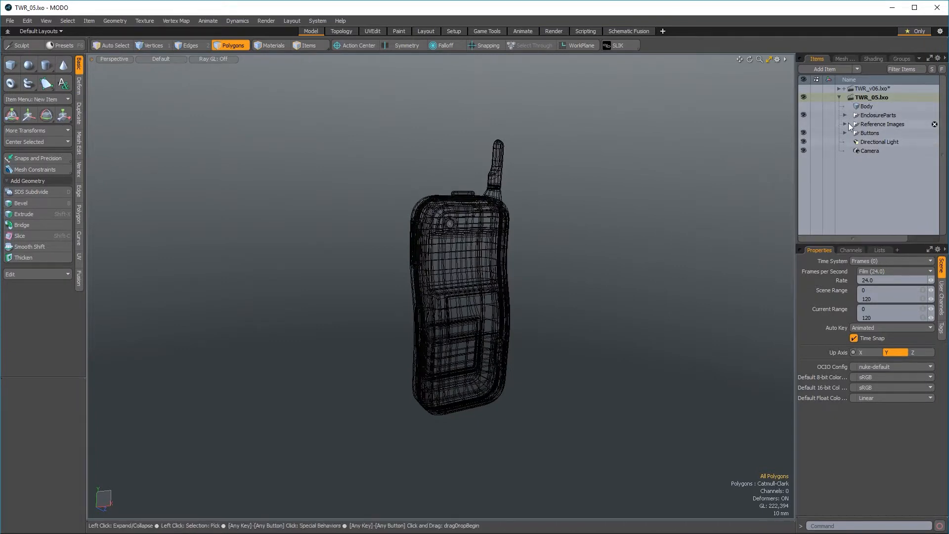
- Duplicate the BackPart and FrontPart meshes inside the EnclosureParts group
left_click(844, 115)
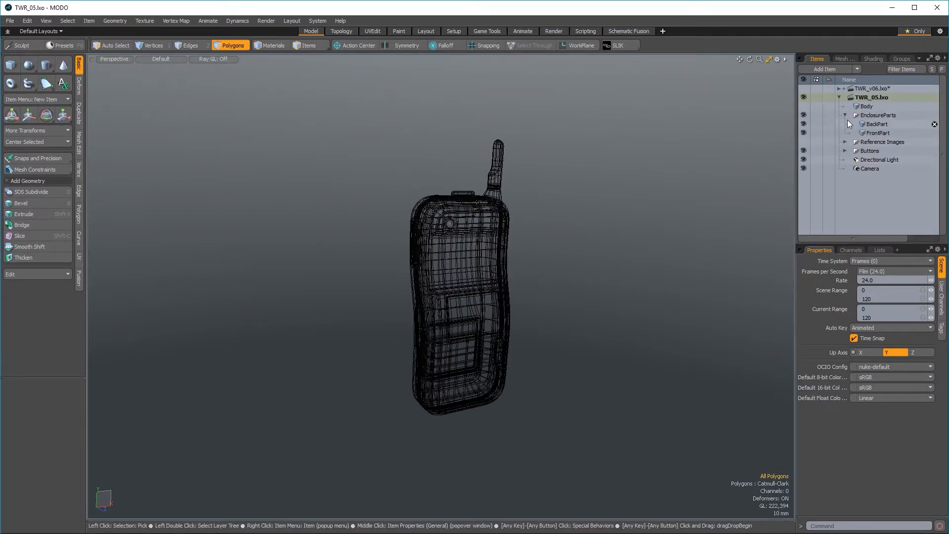
left_click(877, 124)
left_click(873, 133, "shift")
left_click_drag(544, 237, 406, 123, "alt")
left_click(309, 45)
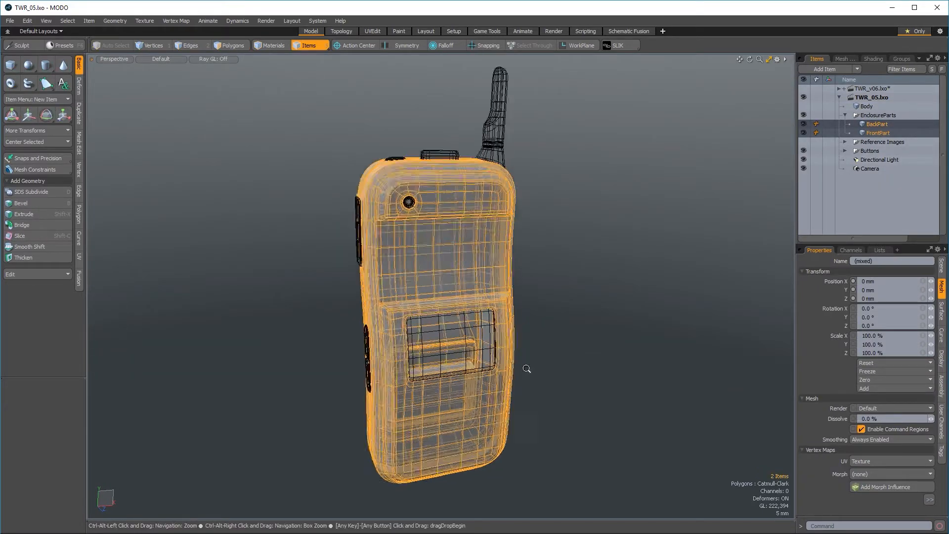
left_click_drag(495, 277, 491, 366, "alt")
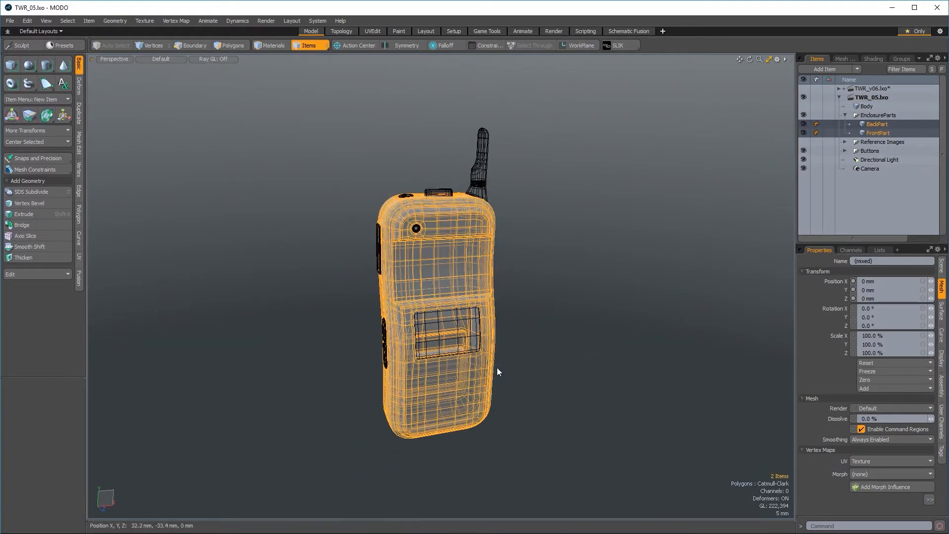
key("ctrl+d")
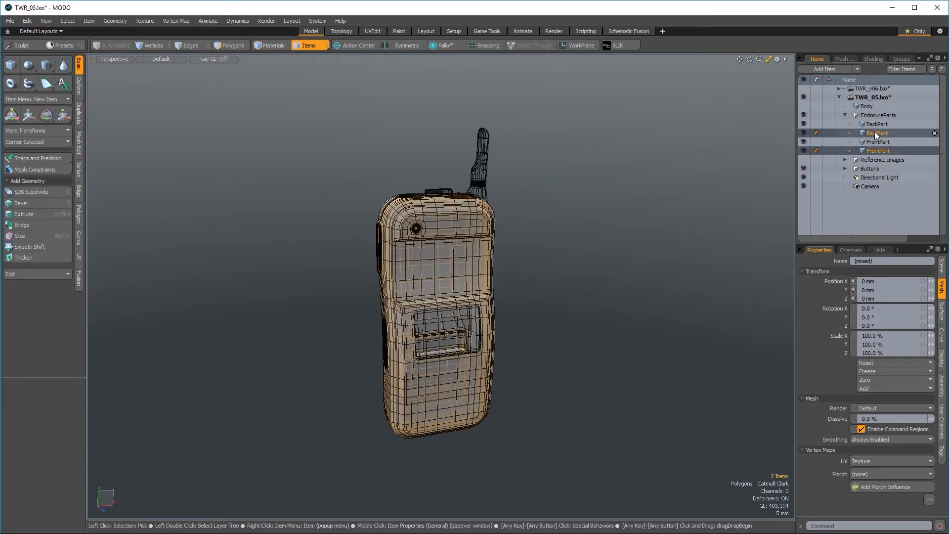
- Move the duplicated BackPart and FrontPart out of the EnclosureParts group and hide that group
left_click_drag(876, 132, 889, 117)
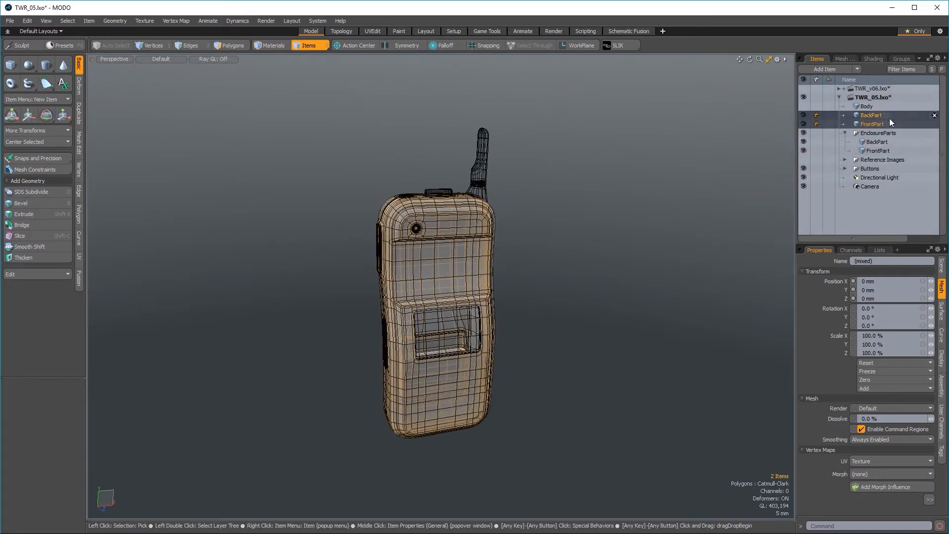
left_click(845, 132)
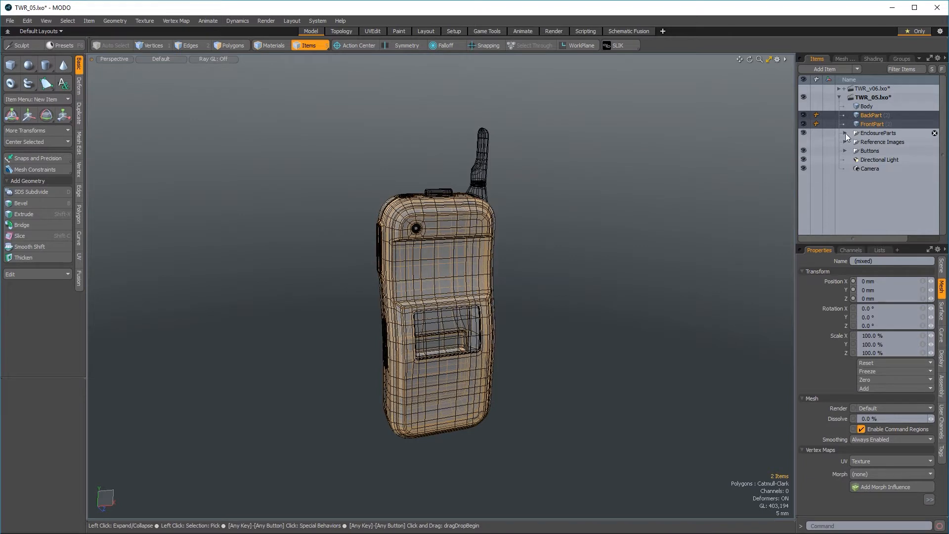
left_click(871, 133)
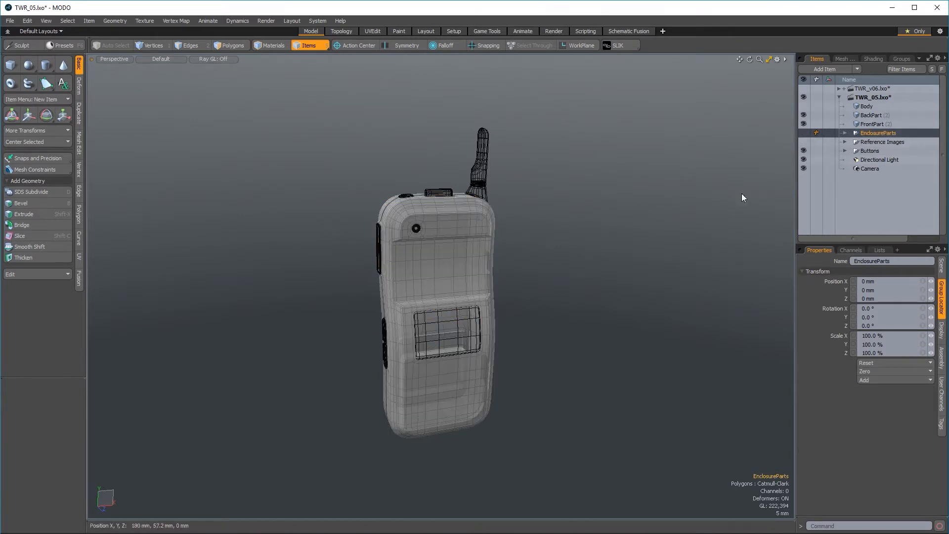
- Group the duplicated FrontPart and BackPart and name the new group FusionParts
left_click(862, 123)
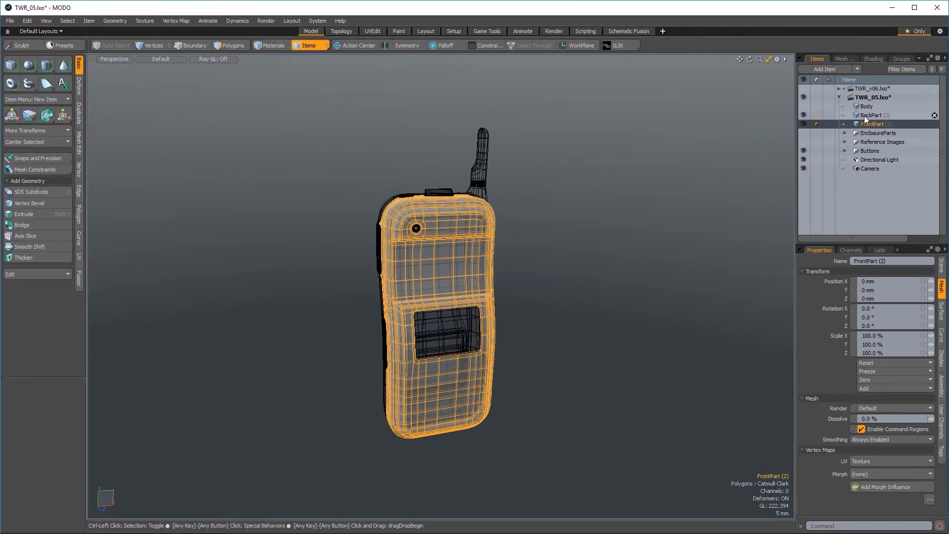
left_click(864, 115, "ctrl")
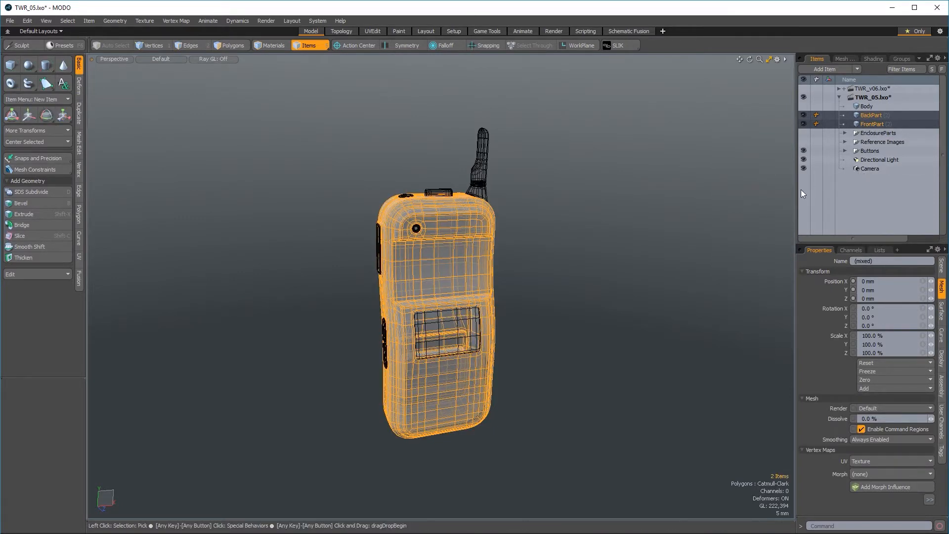
key("ctrl+g")
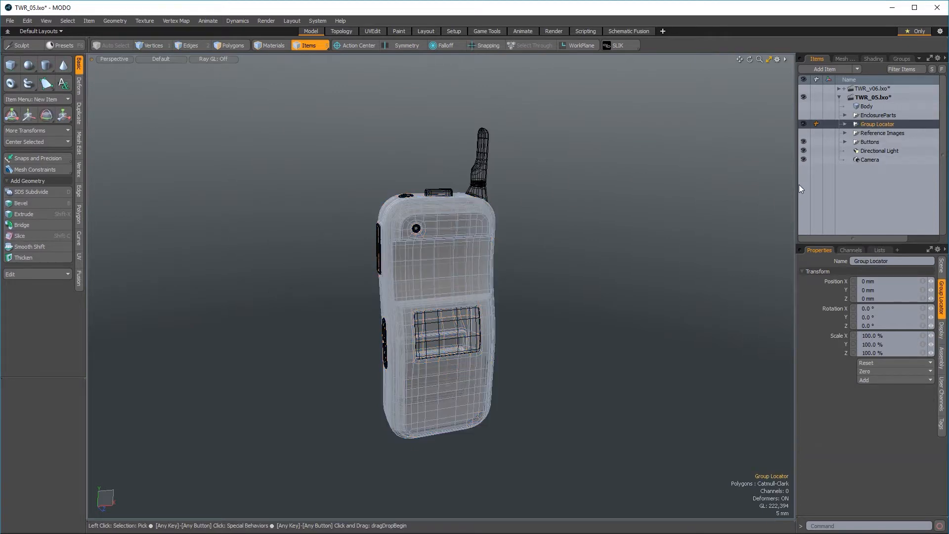
left_click(900, 262)
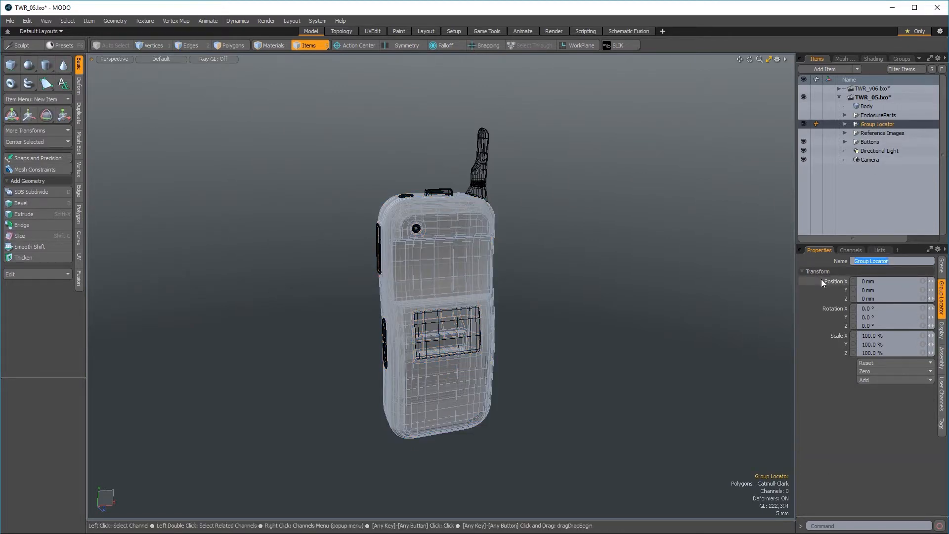
type("FusionParts")
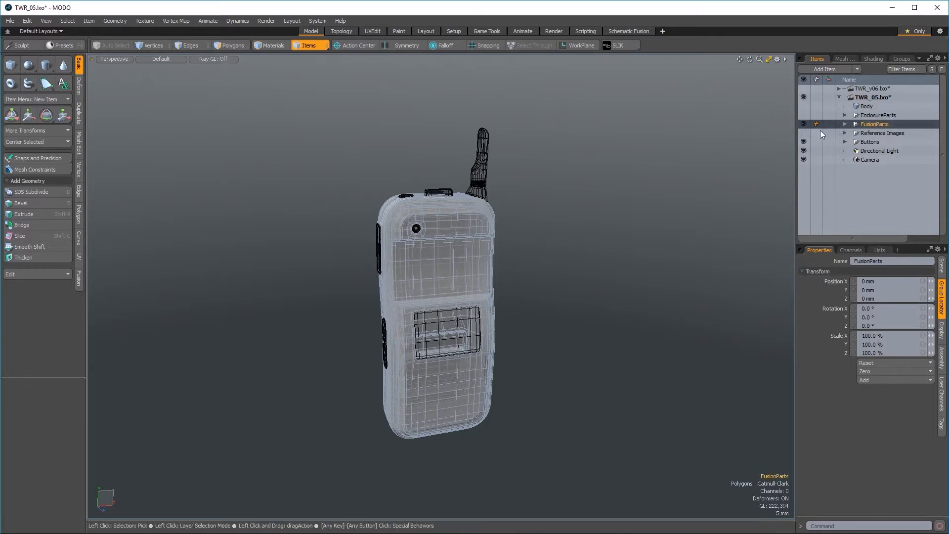
- Expand the FusionParts group, select its front part, and show the reference images around the model
double_click(844, 123)
left_click(845, 124)
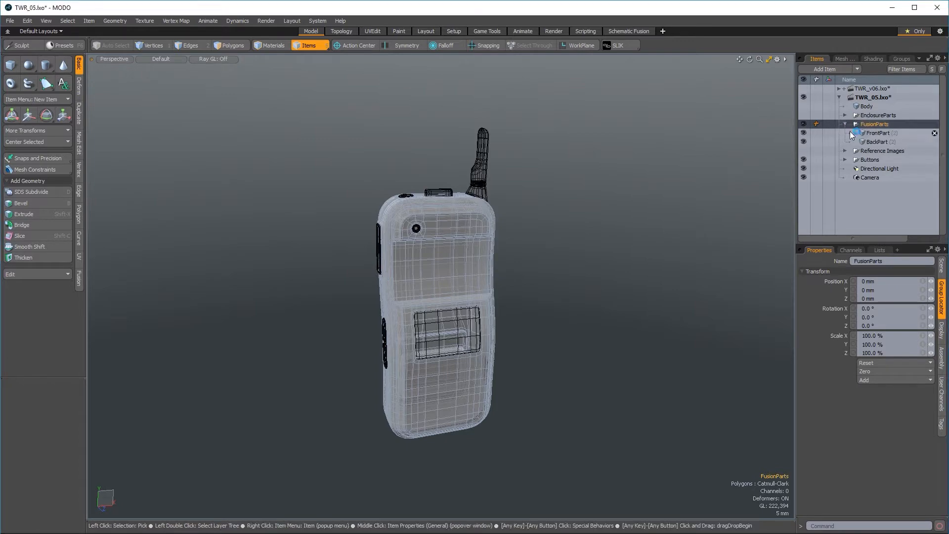
left_click(878, 133)
left_click(806, 150)
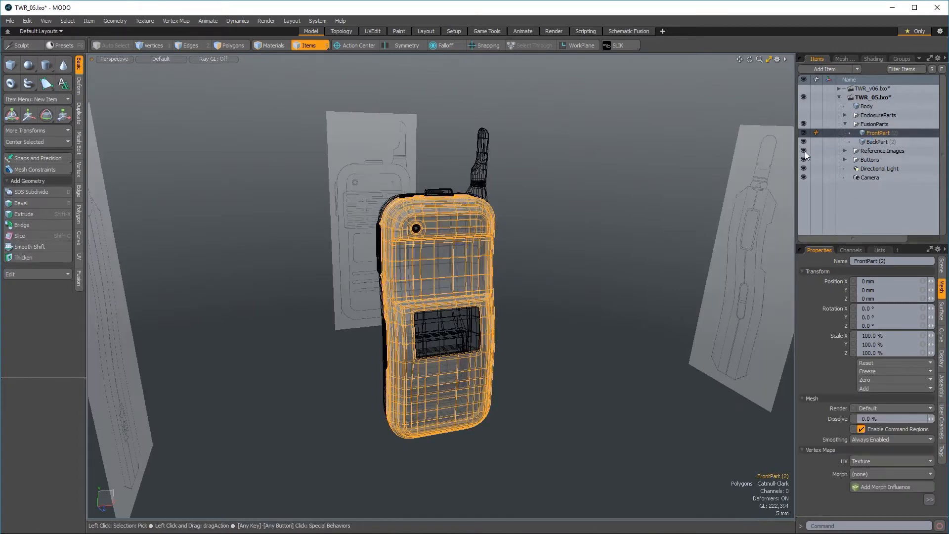
left_click_drag(578, 265, 685, 267, "alt")
left_click_drag(318, 314, 329, 295, "ctrl+alt")
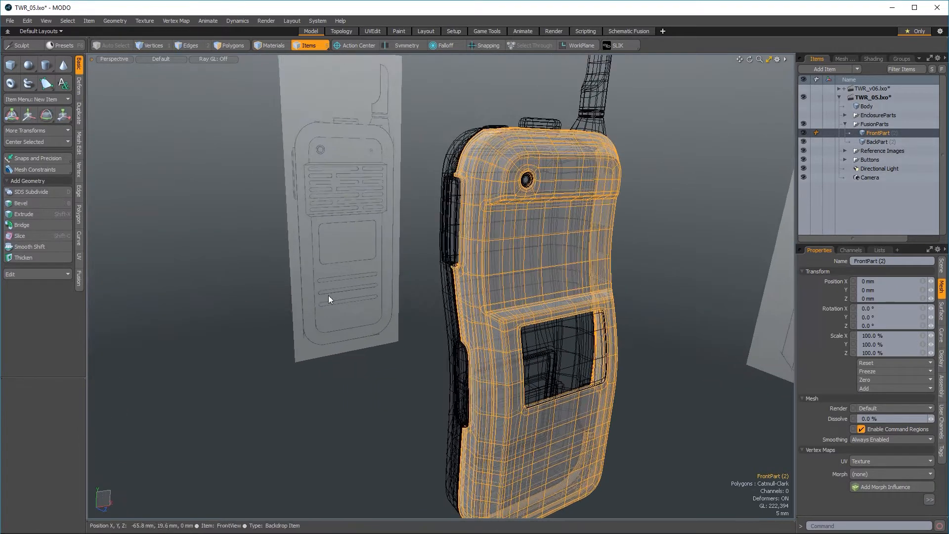
left_click_drag(396, 356, 636, 299, "ctrl+alt")
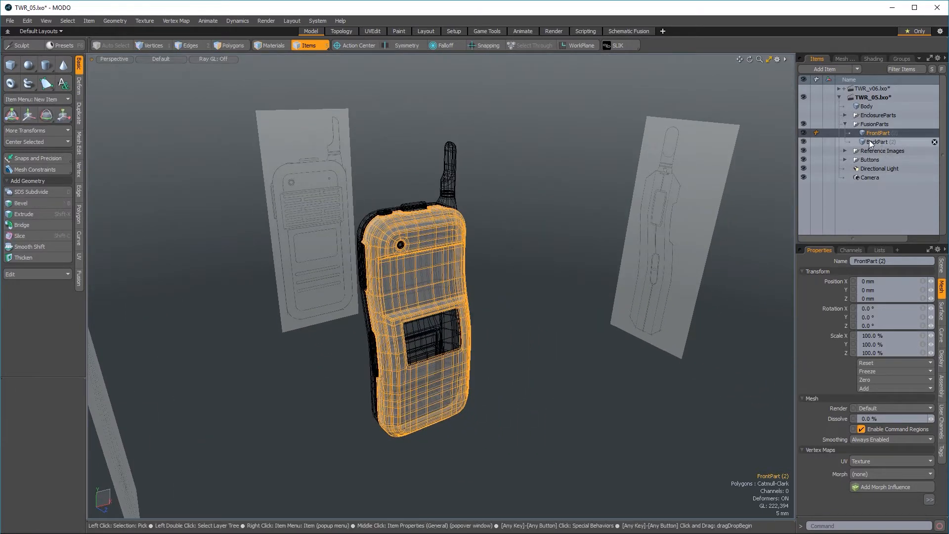
- Add a new mesh item inside FusionParts, and hide the Buttons group and both duplicated enclosure parts
key("shift+n")
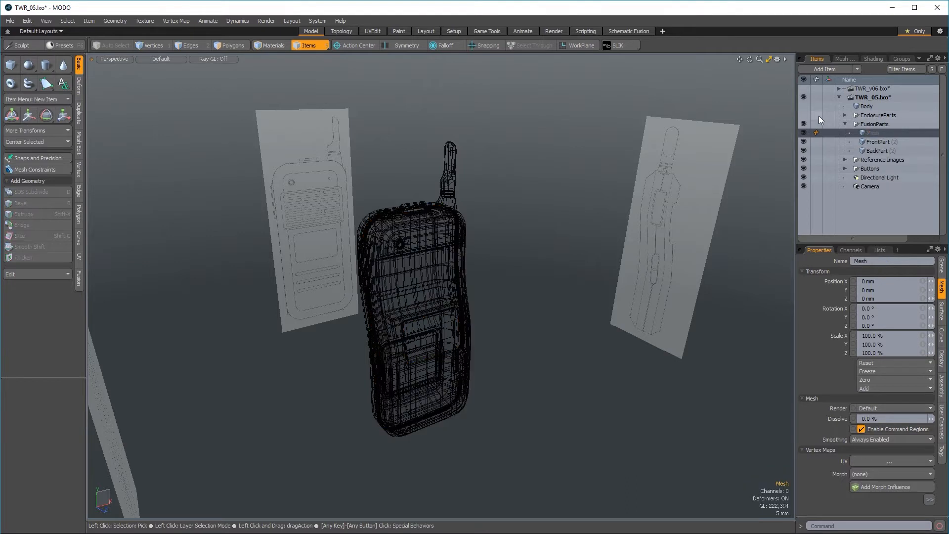
left_click(815, 132)
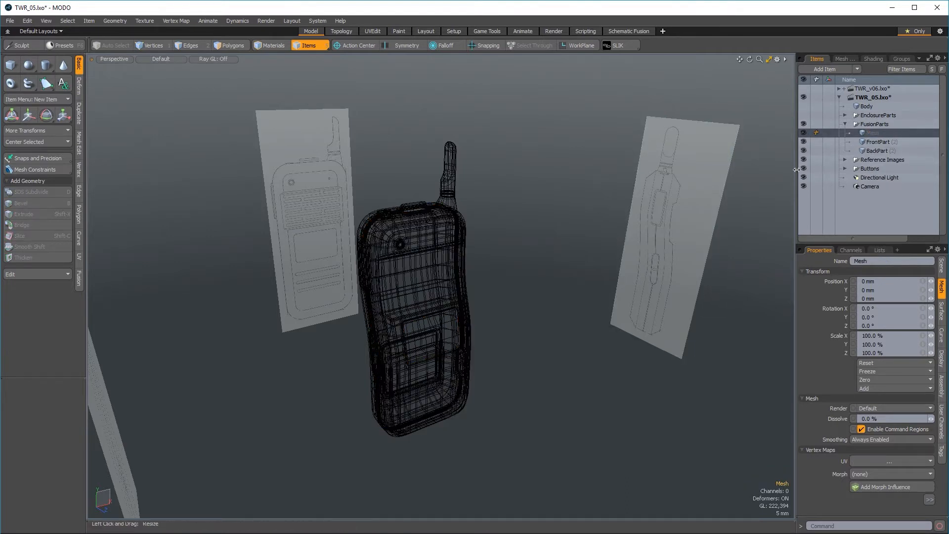
left_click(804, 168)
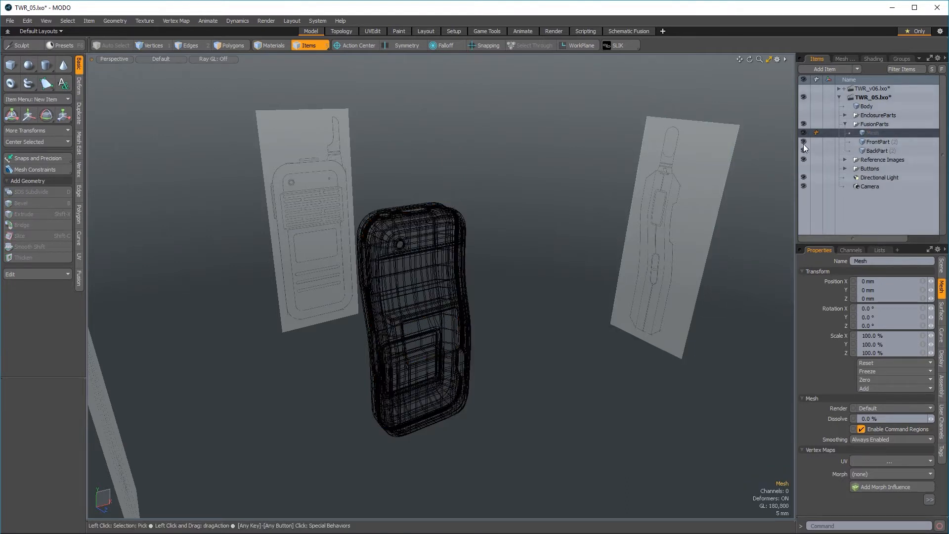
left_click(804, 141)
left_click(803, 151)
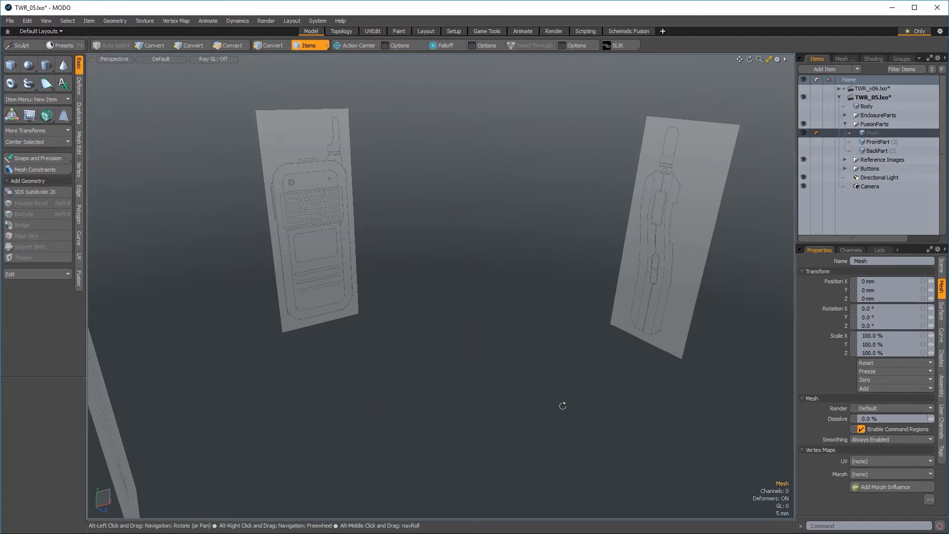
- In the front view, create a quadball sphere of 1 mm radius at the left end of the uppermost slot below the display, at Z 0
left_click_drag(562, 404, 534, 400, "alt")
key("ctrl+space")
left_click(566, 419)
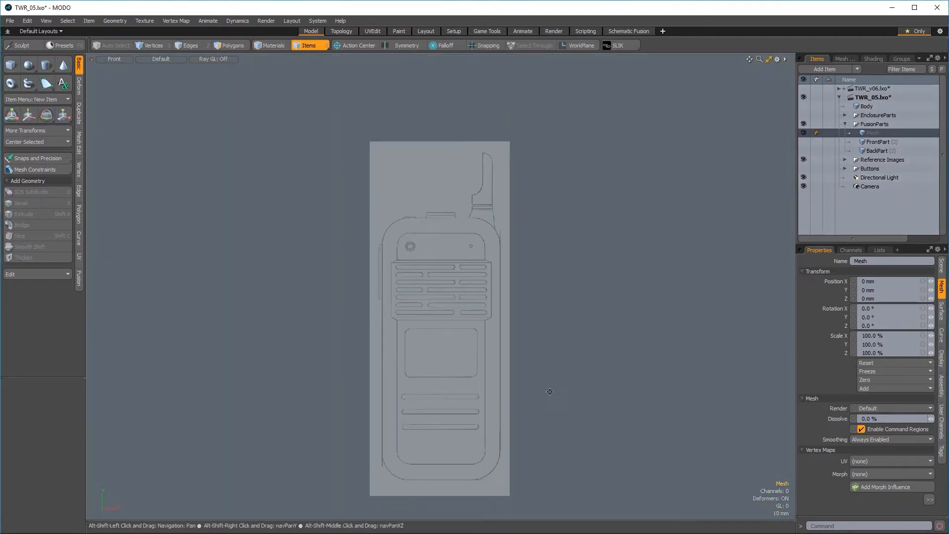
left_click(29, 65)
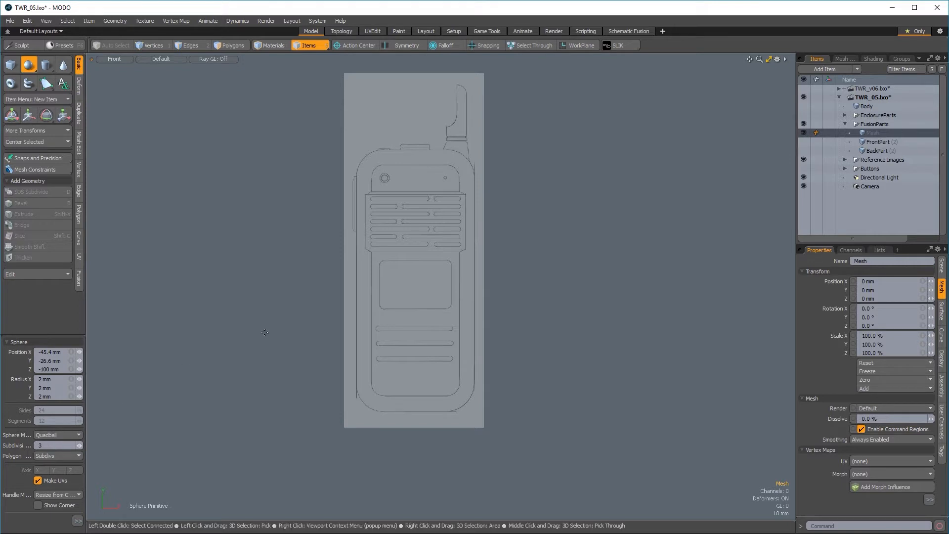
left_click_drag(349, 316, 448, 336, "ctrl+alt")
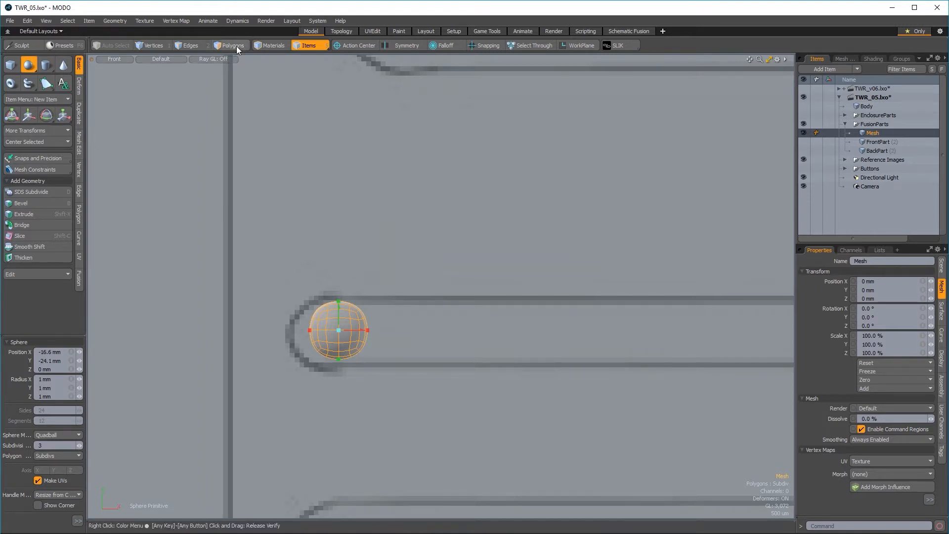
left_click_drag(237, 53, 238, 56)
key("space")
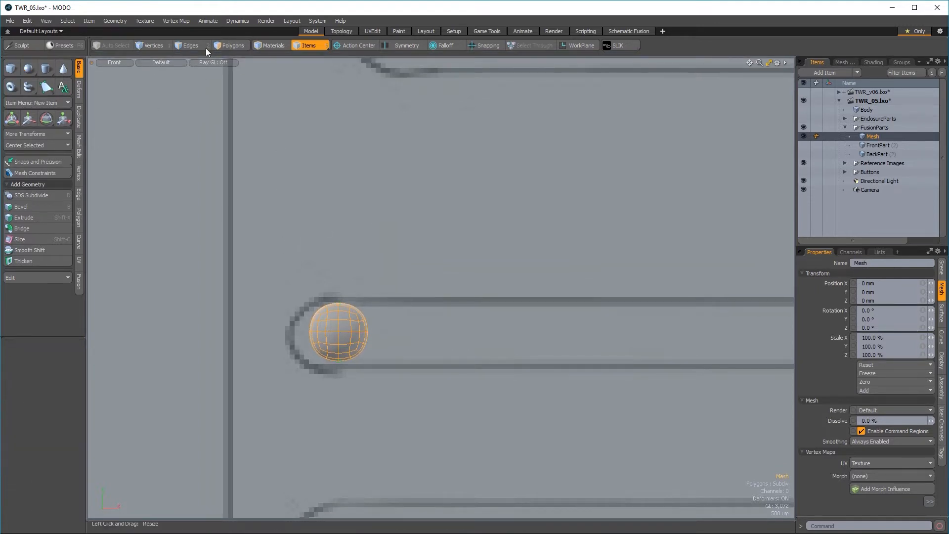
- Select the right half of the sphere's polygons and move it along X away from the left half, within the slot
left_click(228, 45)
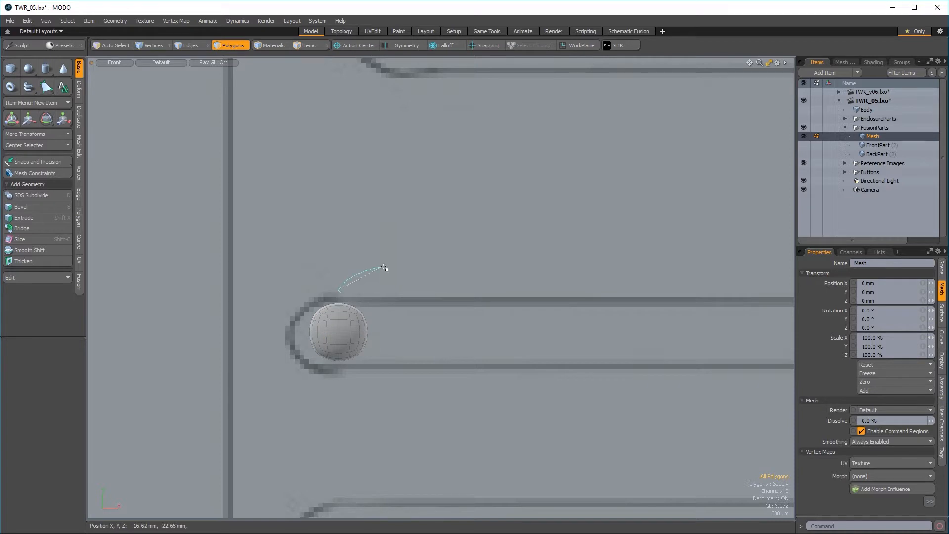
middle_click_drag(335, 428, 334, 426)
scroll(405, 348, "down", 2)
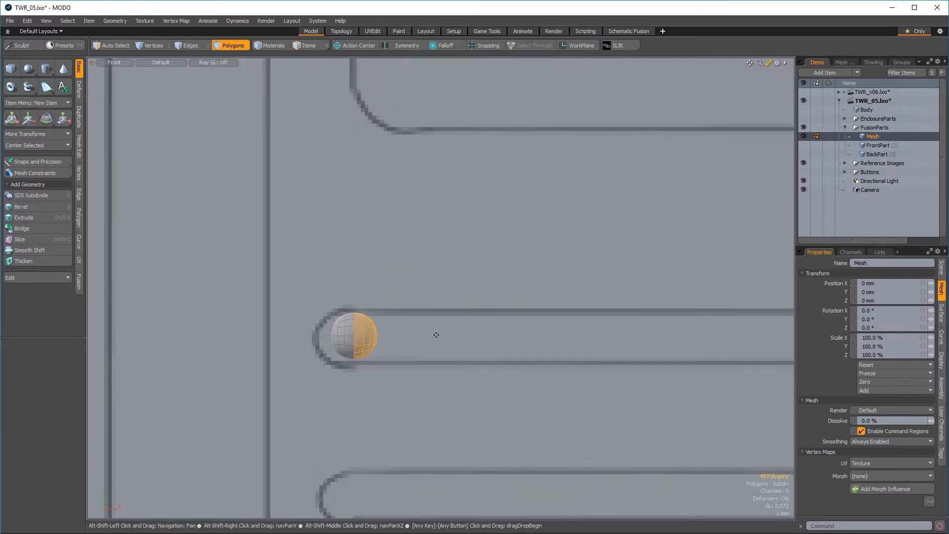
left_click_drag(437, 335, 378, 317, "alt+shift")
key("Delete")
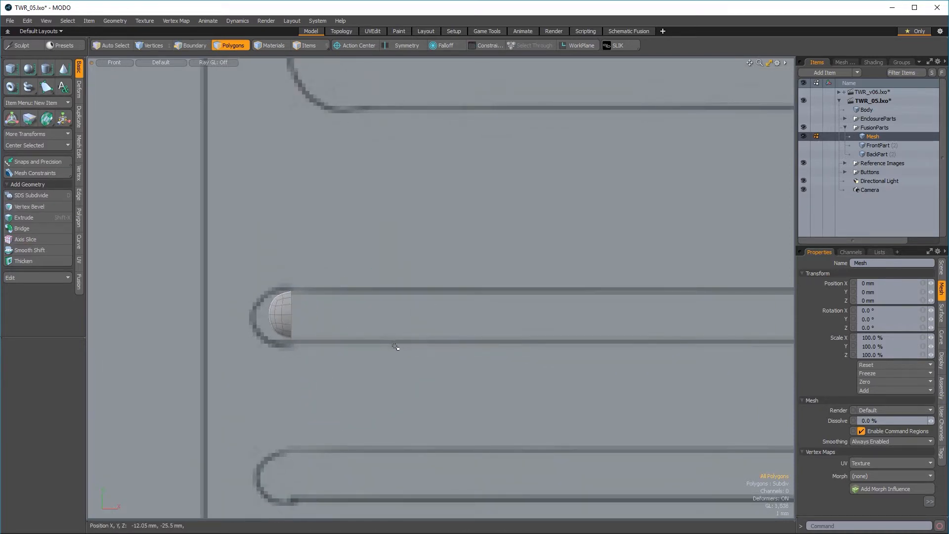
key("ctrl+z")
key("w")
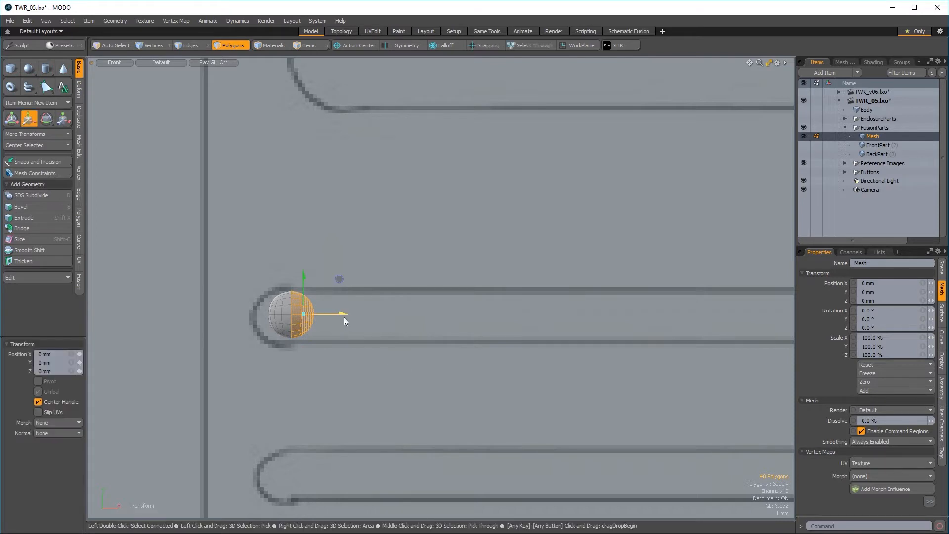
left_click_drag(345, 316, 475, 315)
key("space")
left_click(381, 380)
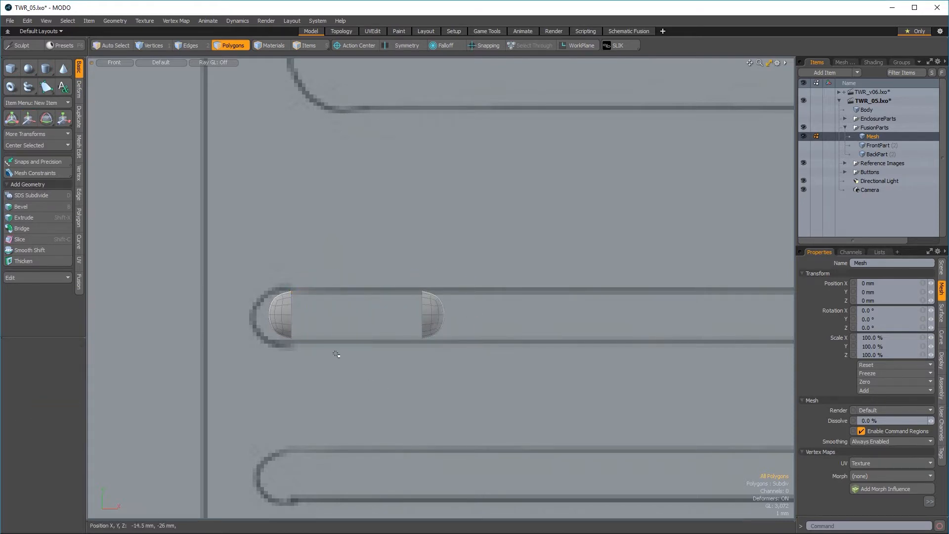
- Select the open edge loops of both sphere halves and bridge them into one closed capsule
left_click(187, 45)
double_click(291, 311)
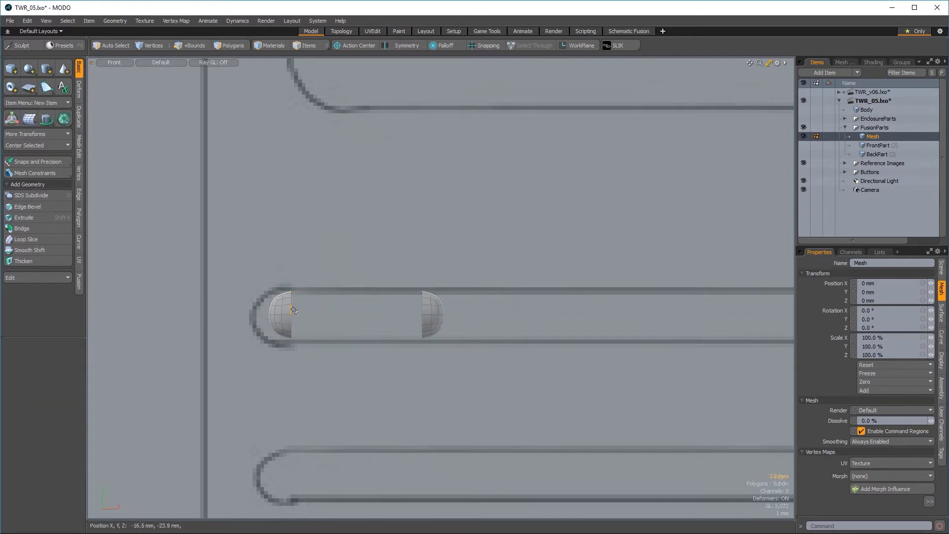
double_click(423, 319, "shift")
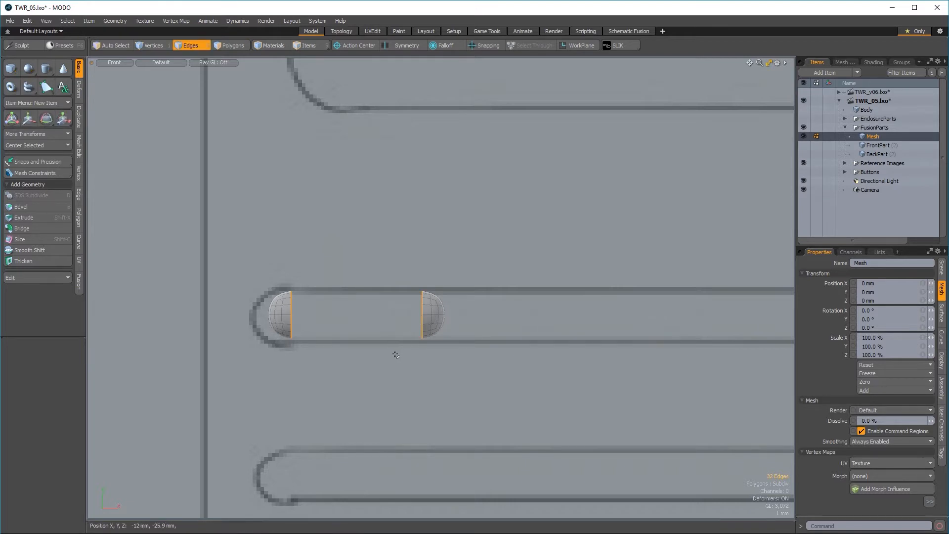
left_click(78, 117)
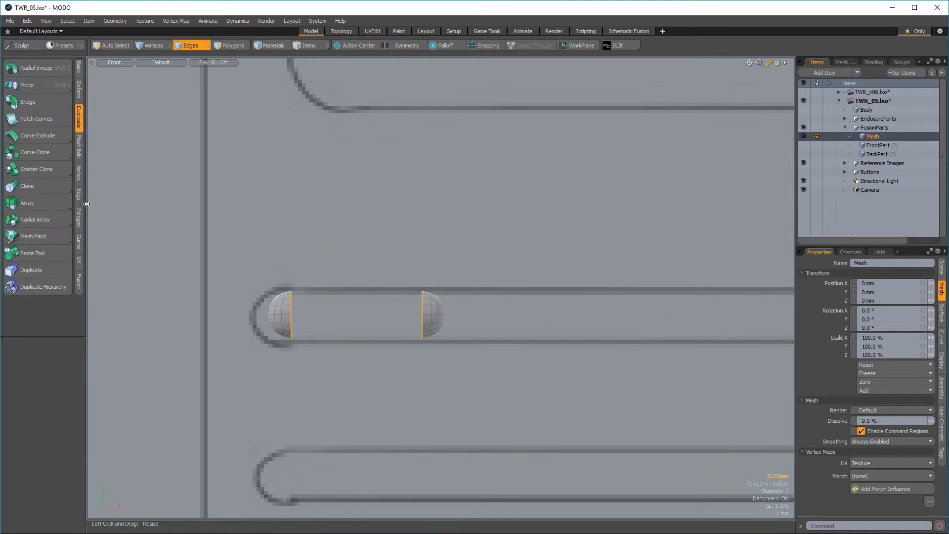
left_click(40, 101)
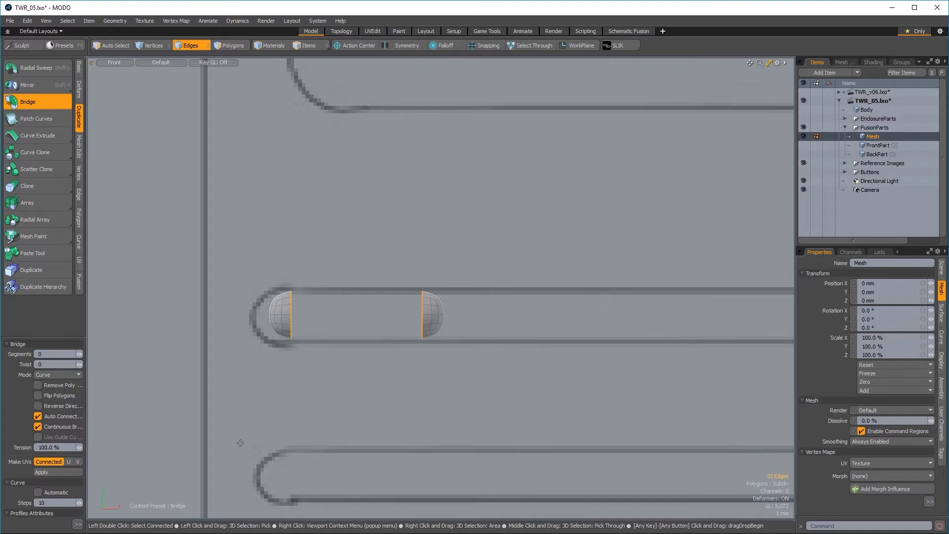
left_click(235, 395)
key("space")
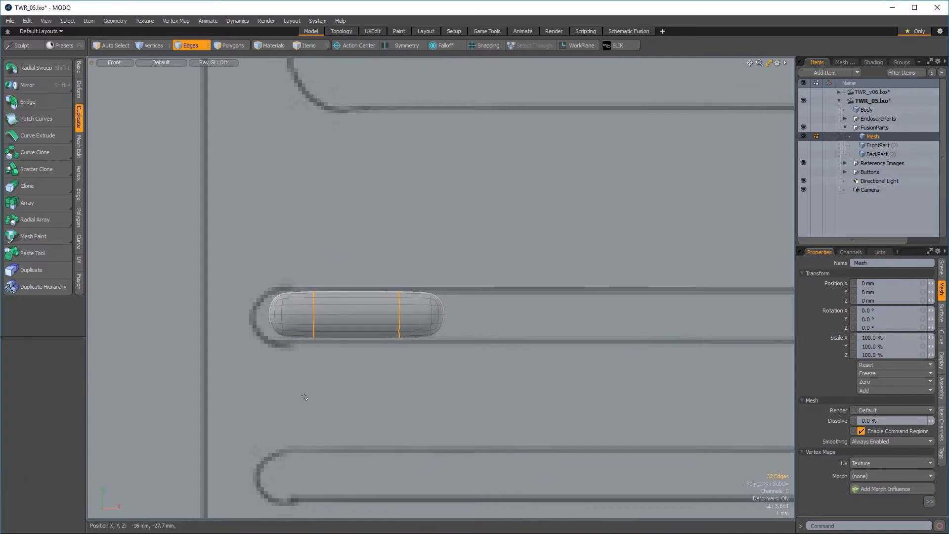
left_click(299, 414)
- Select the vertices of the capsule's left cap and move them along X toward the slot's left end
left_click_drag(414, 363, 254, 318, "ctrl+alt")
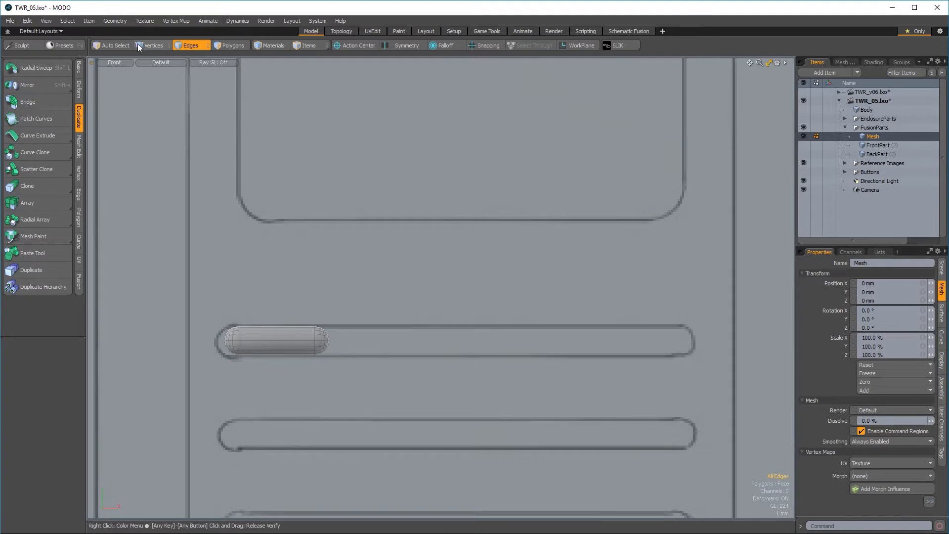
key("1")
right_click_drag(196, 367, 197, 368)
key("w")
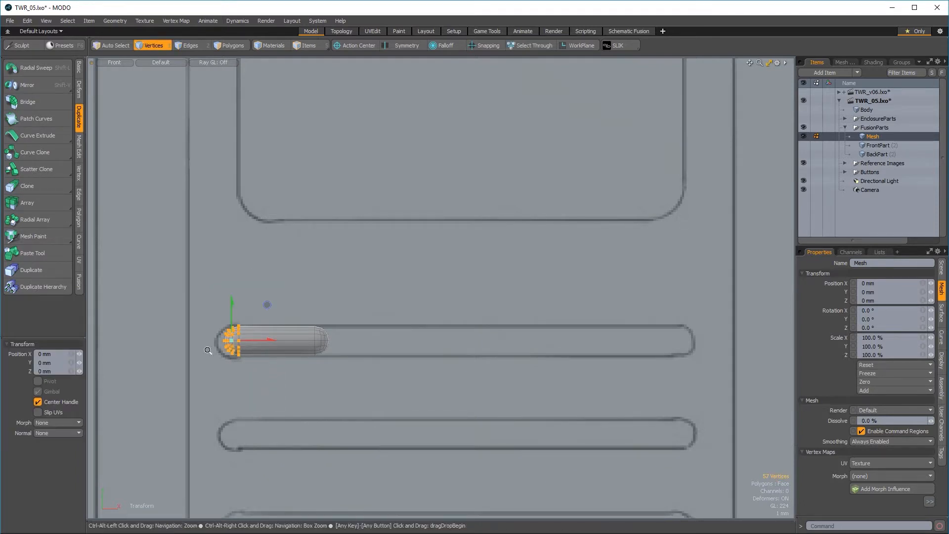
scroll(292, 328, "up", 3)
left_click_drag(289, 330, 275, 330)
key("space")
left_click(310, 256)
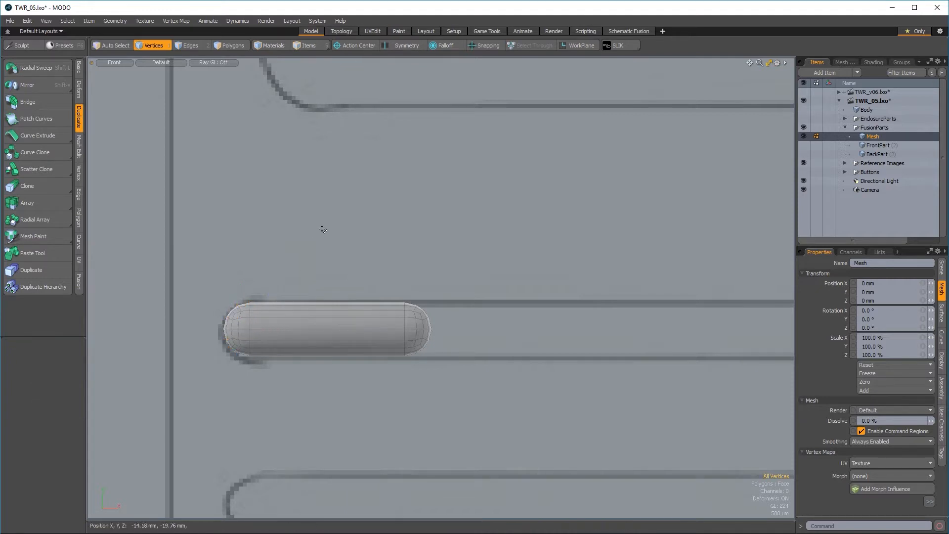
- Scale the whole capsule up uniformly to the slot's height and move it to line up with the slot's left end
key("r")
left_click_drag(326, 335, 328, 333)
key("w")
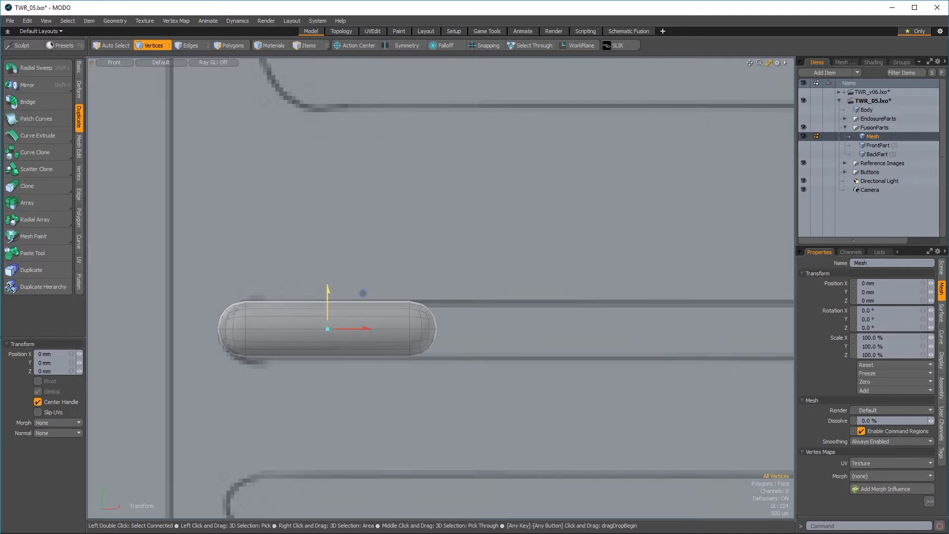
left_click_drag(363, 293, 363, 297)
left_click_drag(364, 330, 228, 268)
key("space")
- Select the vertices of the capsule's right cap and move them along X to the slot's right end
scroll(396, 294, "down", 5)
right_click_drag(317, 342, 314, 346)
key("w")
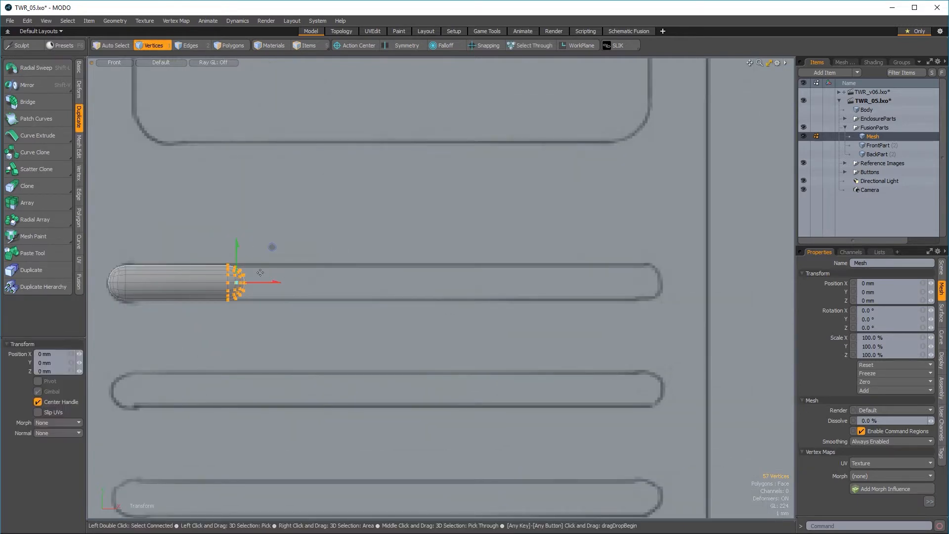
left_click(276, 286)
left_click_drag(313, 285, 727, 286)
left_click_drag(725, 250, 727, 250)
key("space")
left_click(686, 260)
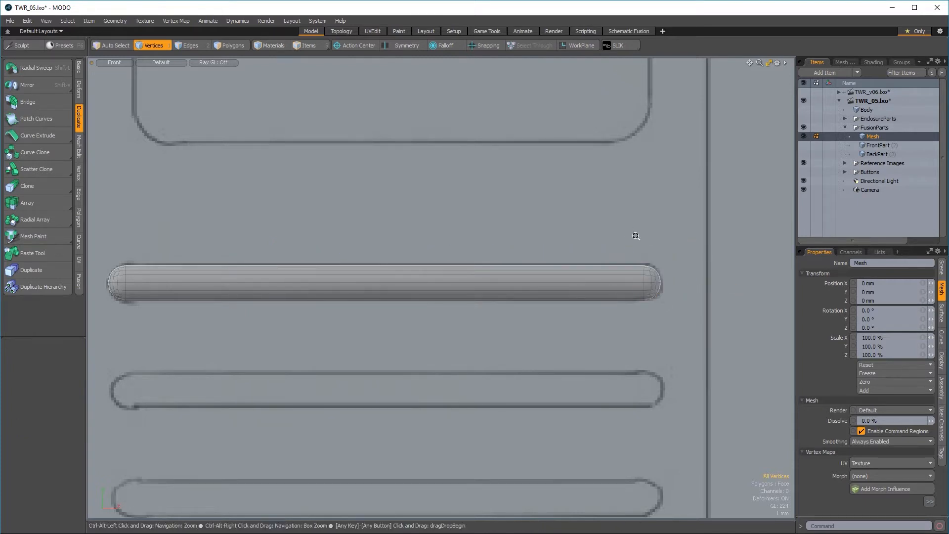
- Switch to polygon selection and show the duplicated FrontPart together with the slot shape
left_click_drag(638, 235, 592, 257, "ctrl+alt")
left_click_drag(591, 257, 482, 304, "alt+shift")
left_click(226, 43)
left_click_drag(482, 304, 406, 281, "alt+shift")
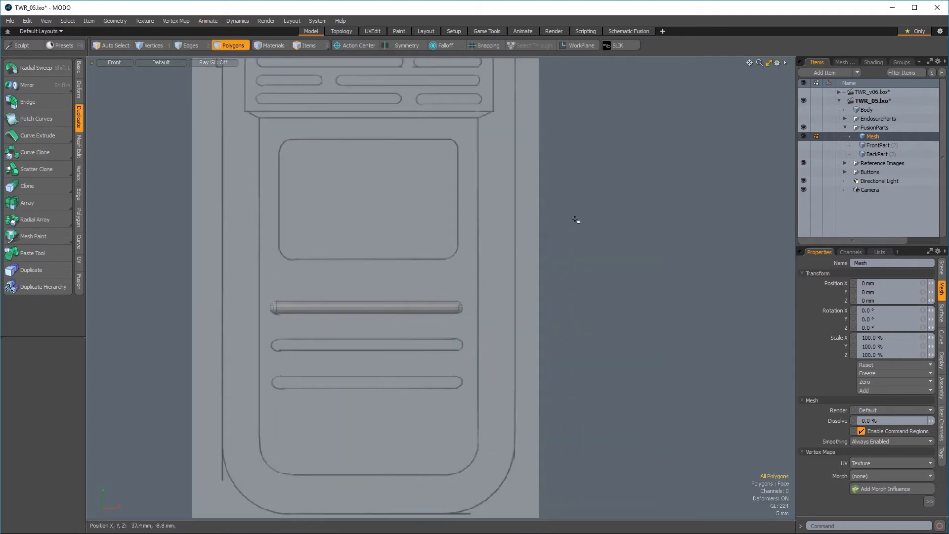
left_click(804, 145)
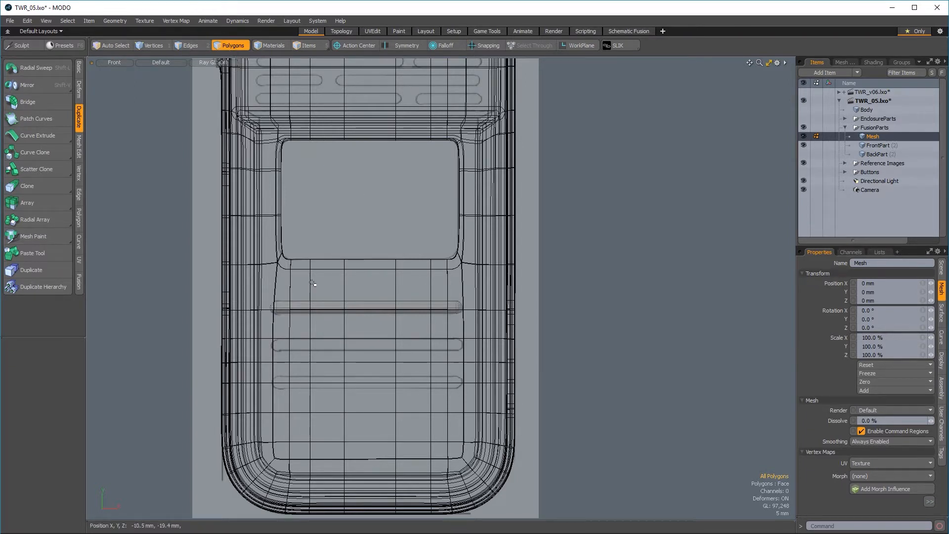
- With snapping on, move the slot shape 744.225 um along X onto the front part's vertical centre line
key("w")
left_click(479, 45)
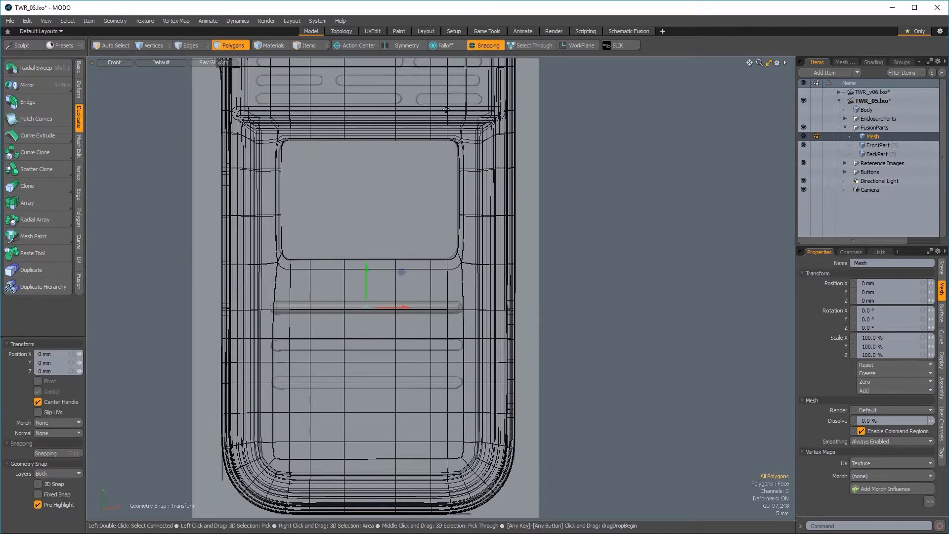
left_click_drag(412, 312, 353, 306, "ctrl+alt")
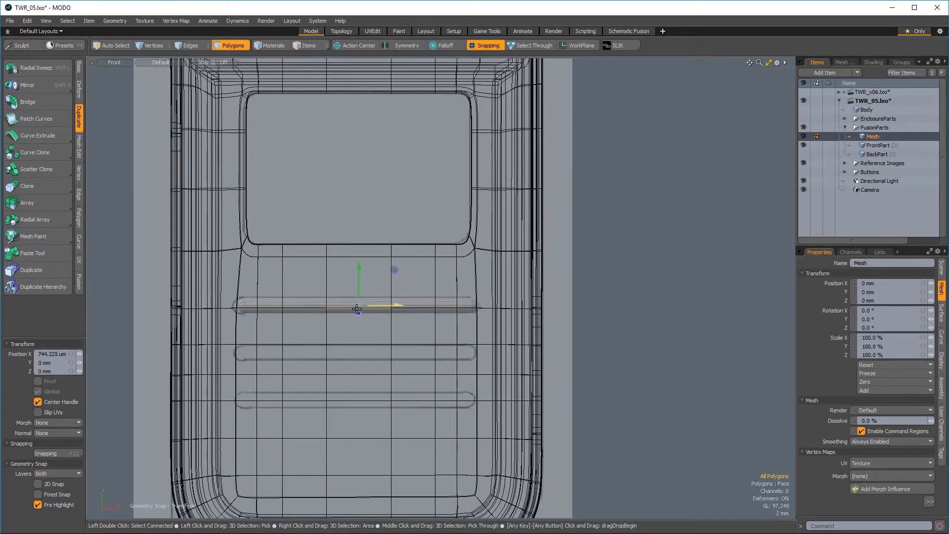
left_click_drag(359, 299, 359, 248)
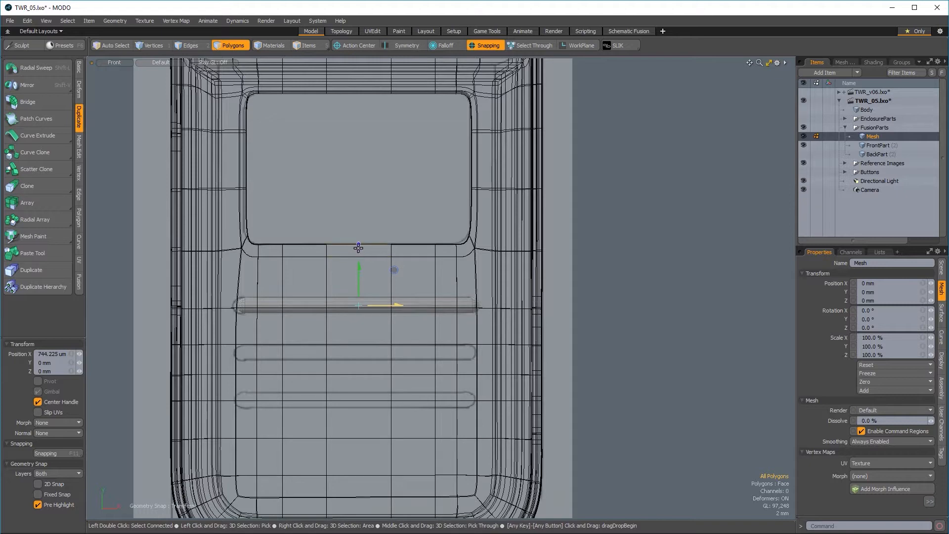
key("space")
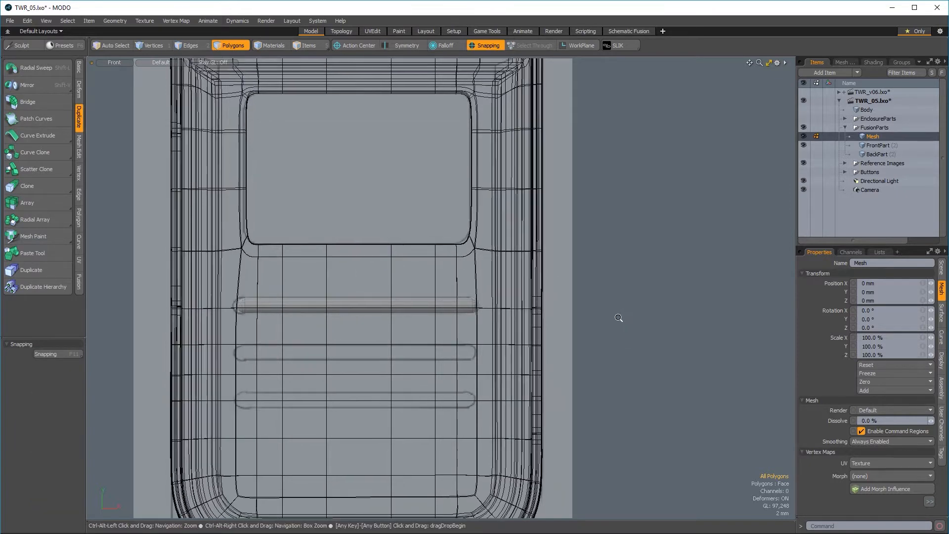
- In the right view with snapping off, move the slot shape about 13.85 mm along Z to the front part's outer surface
left_click_drag(619, 318, 436, 321, "ctrl+alt")
key("ctrl+space")
left_click(476, 315)
key("w")
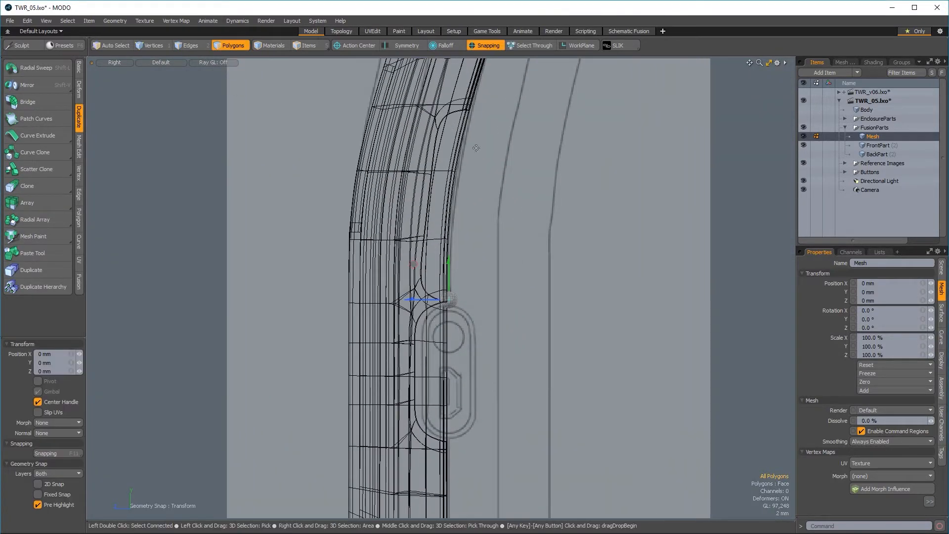
left_click(485, 45)
scroll(441, 290, "up", 2)
mouse_move(442, 290)
left_mouse_down()
mouse_move(303, 293)
mouse_move(445, 297)
left_mouse_up()
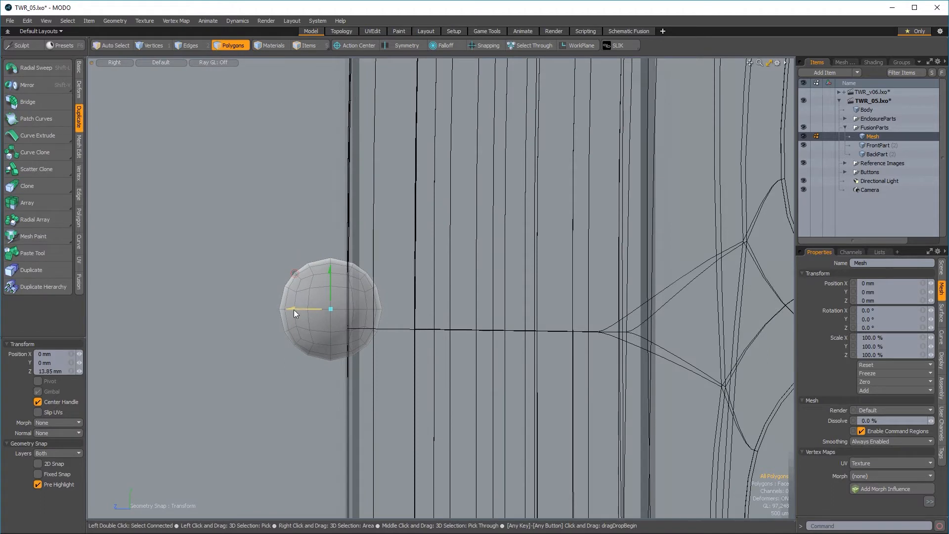
- Fine-tune the slot shape's depth with a Z move of about -20 um, and check its placement in perspective
left_click_drag(292, 306, 294, 303)
key("ctrl+z")
key("space")
key("w")
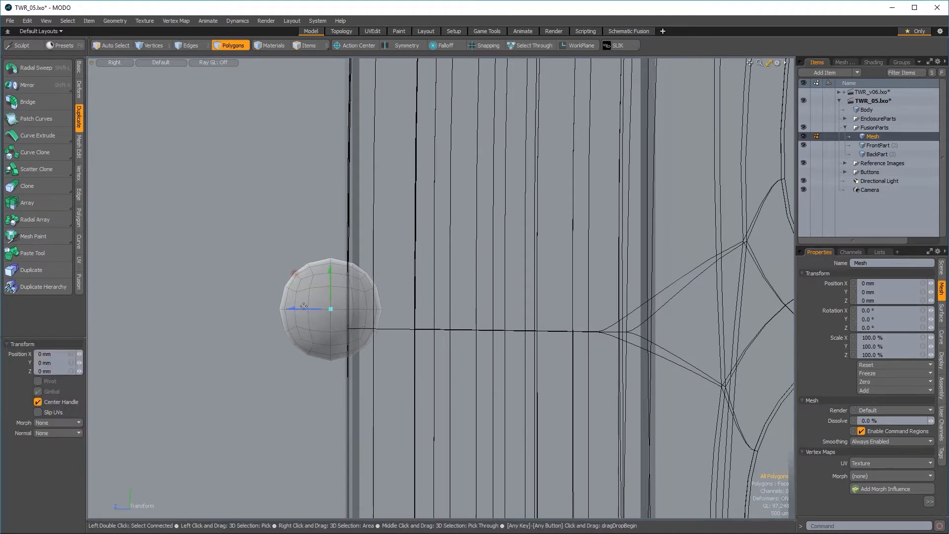
left_click_drag(291, 310, 308, 311)
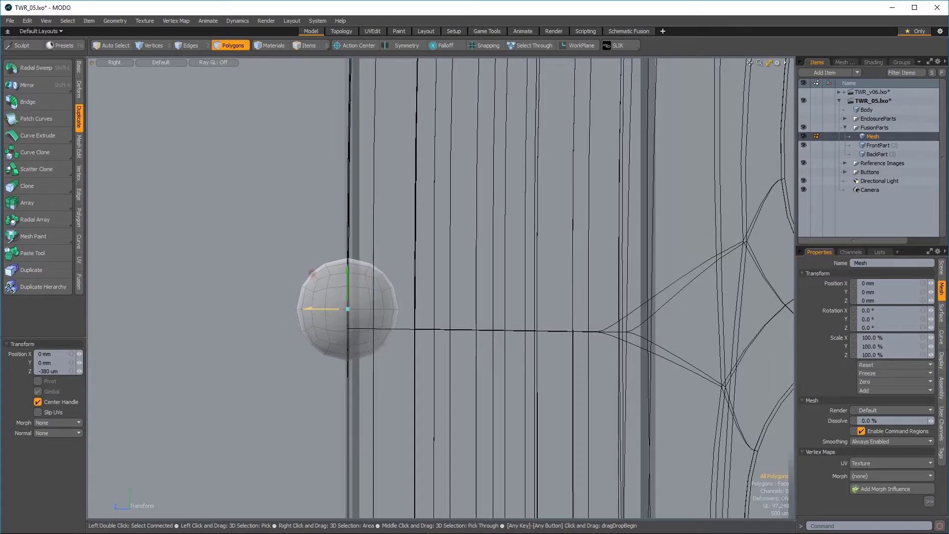
left_click_drag(312, 273, 289, 299)
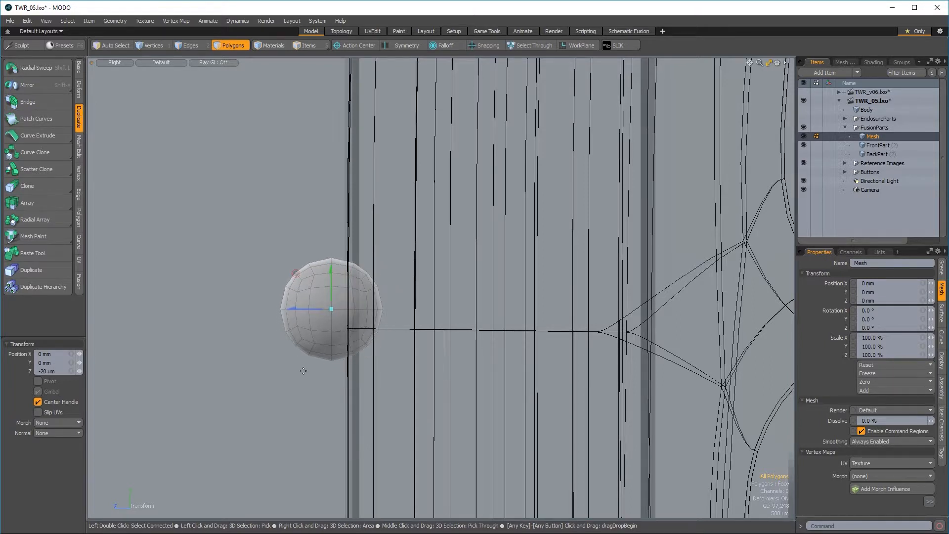
key("space")
key("ctrl+space")
left_click(482, 314)
left_click_drag(477, 331, 609, 345, "ctrl+alt")
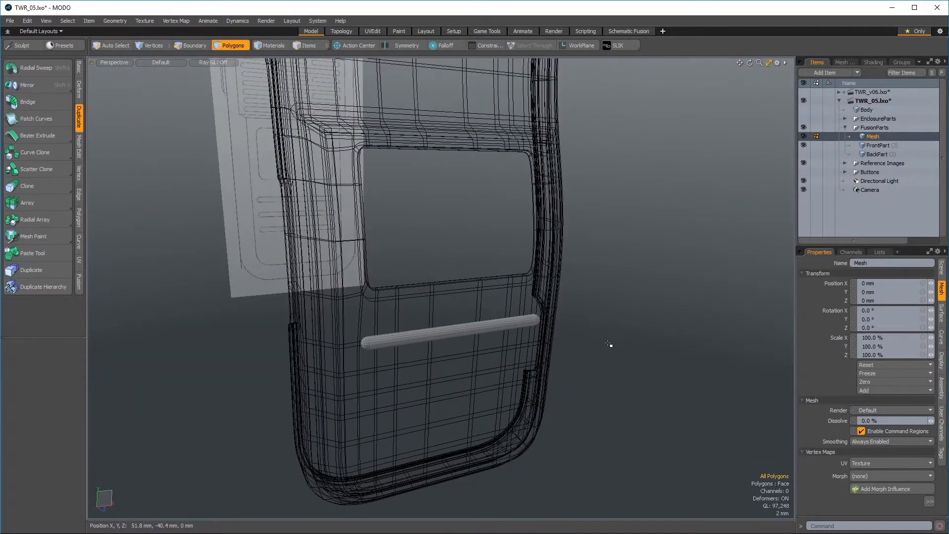
- In the front view, clone the slot shape with 2 copies at a Y offset of -7 mm onto the two lower slots
key("ctrl+space")
left_click(660, 371)
mouse_move(451, 341)
left_mouse_down("ctrl+alt")
mouse_move(483, 343)
mouse_move(449, 329)
left_mouse_up("ctrl+alt")
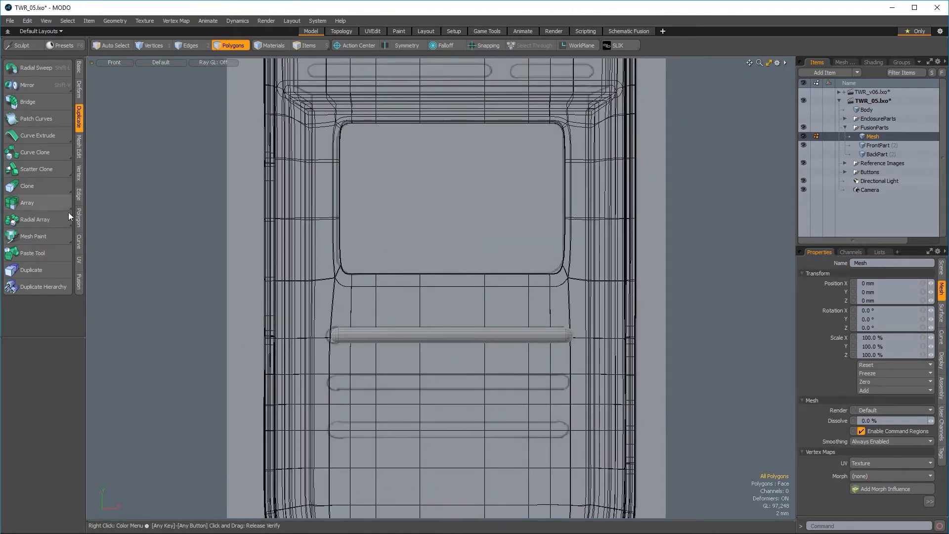
left_click(48, 187)
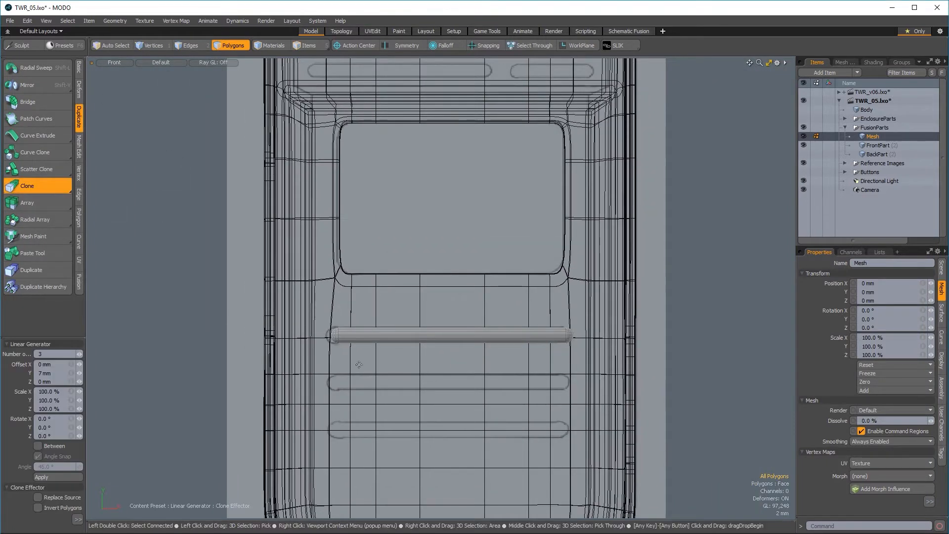
left_click_drag(387, 335, 409, 335, "ctrl+alt")
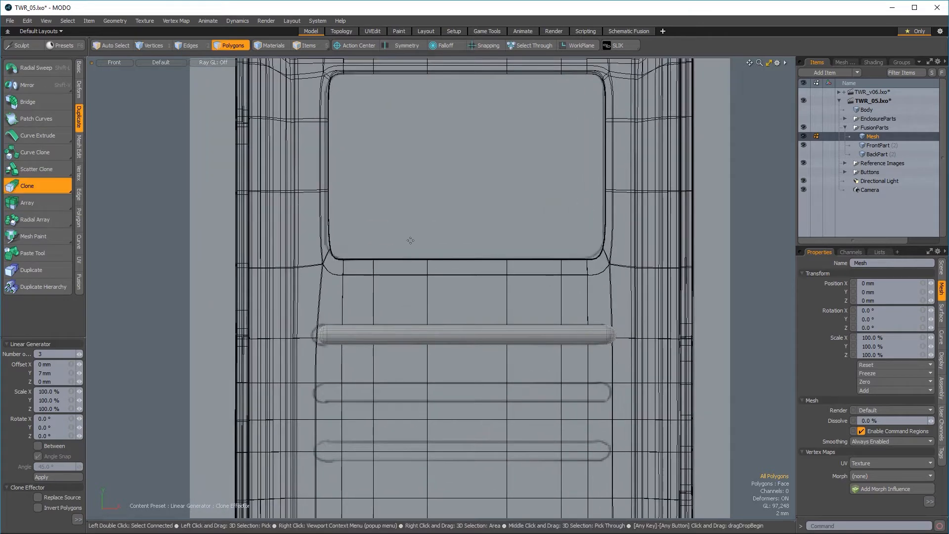
left_click(456, 335)
left_click_drag(455, 308, 456, 366)
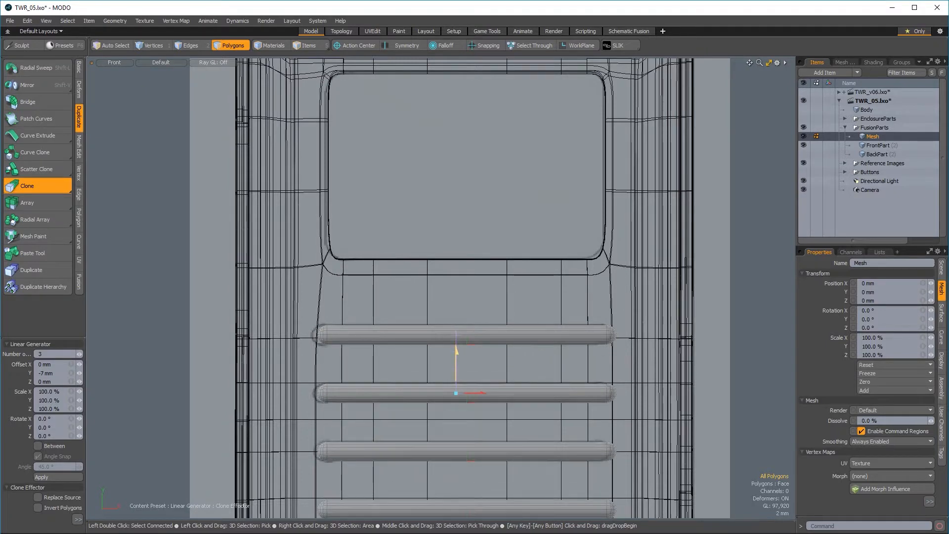
left_click(78, 354)
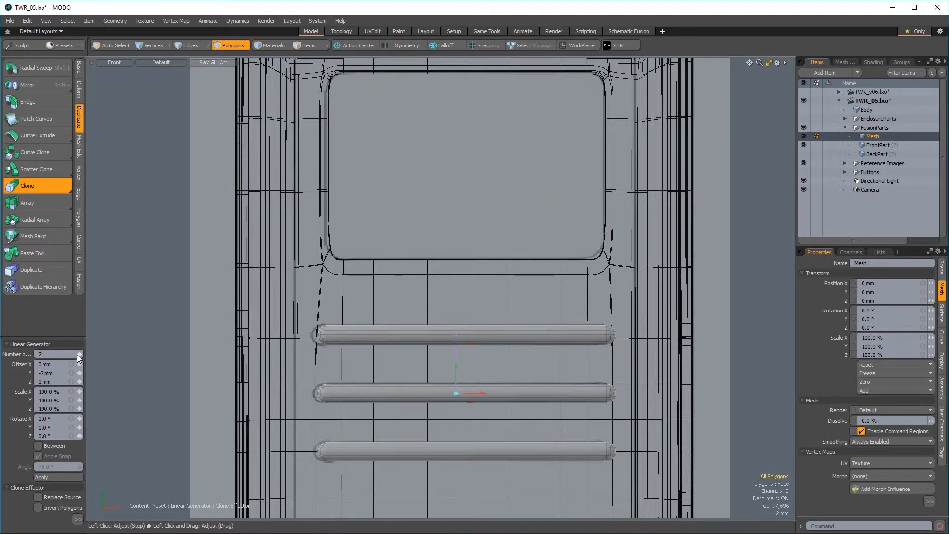
left_click_drag(216, 399, 359, 317, "ctrl+alt")
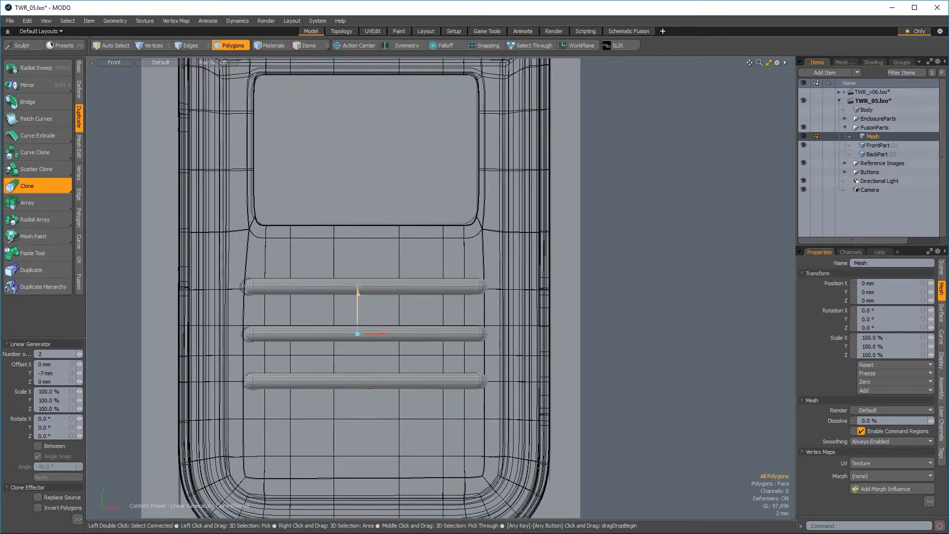
key("space")
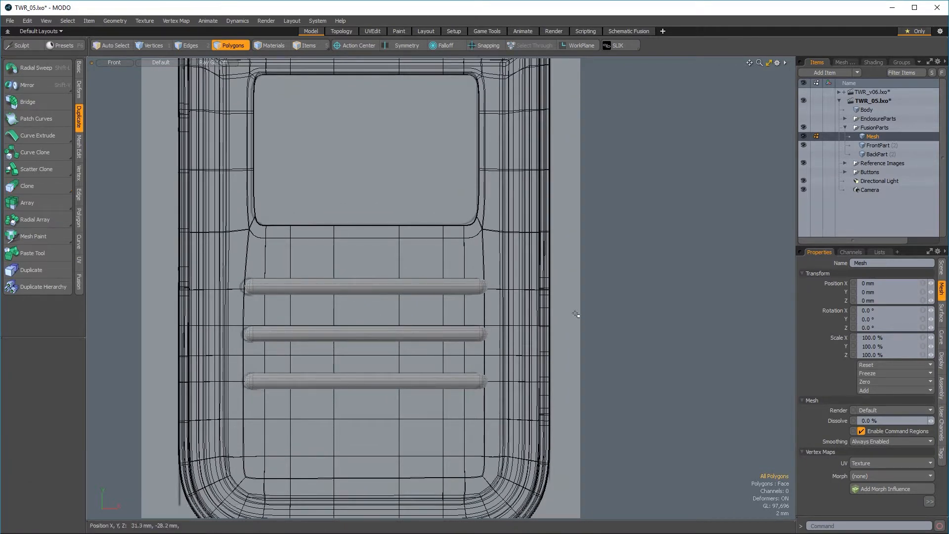
- In the perspective view, bring up the Fusion tools, rename the slot mesh item FrontRibbing, and switch to item selection
key("grave")
left_click(636, 84)
left_click_drag(604, 100, 489, 356, "alt")
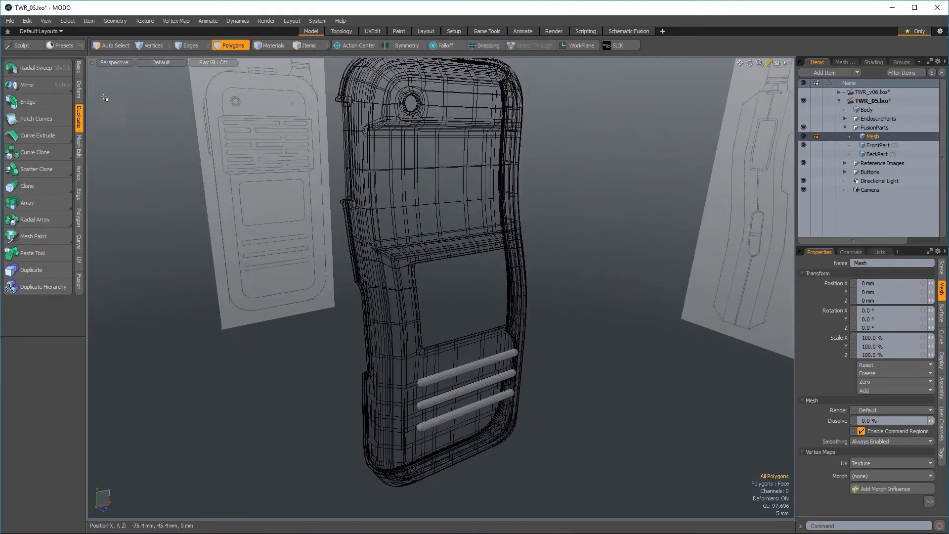
left_click(79, 280)
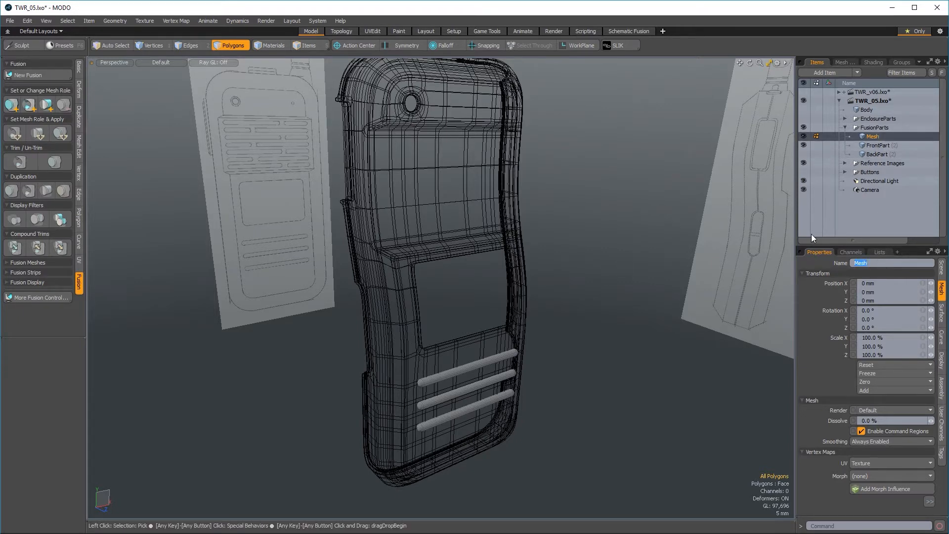
type("FrontRinb")
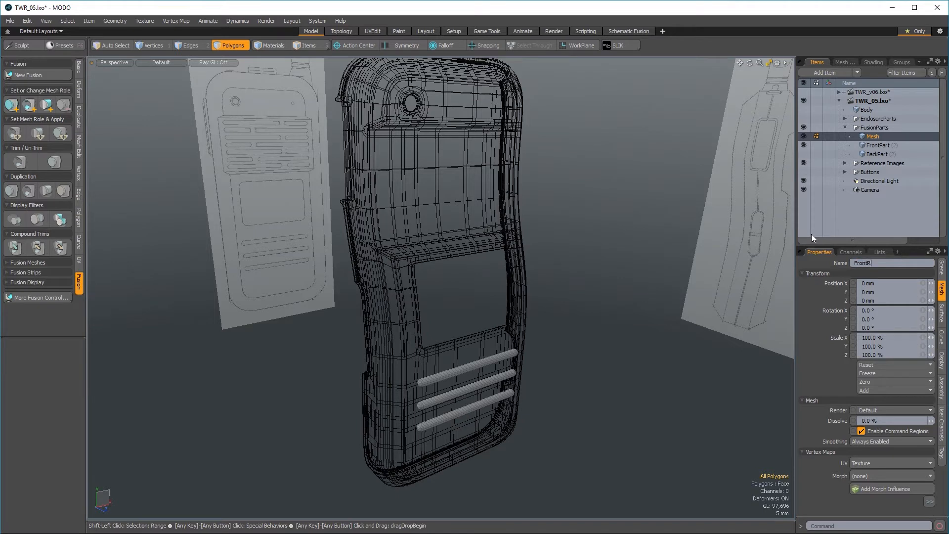
key("BackSpace")
key("BackSpace")
type("bbing")
key("Return")
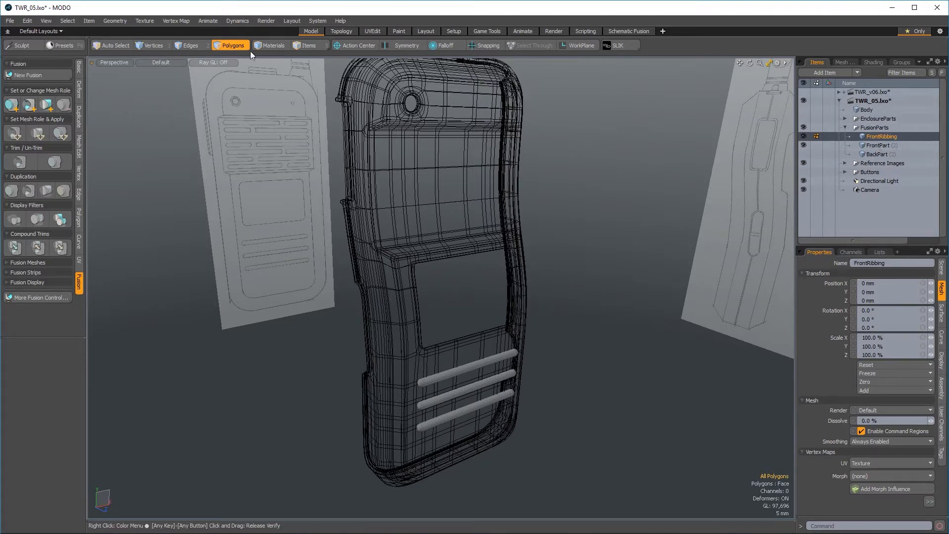
left_click(318, 47)
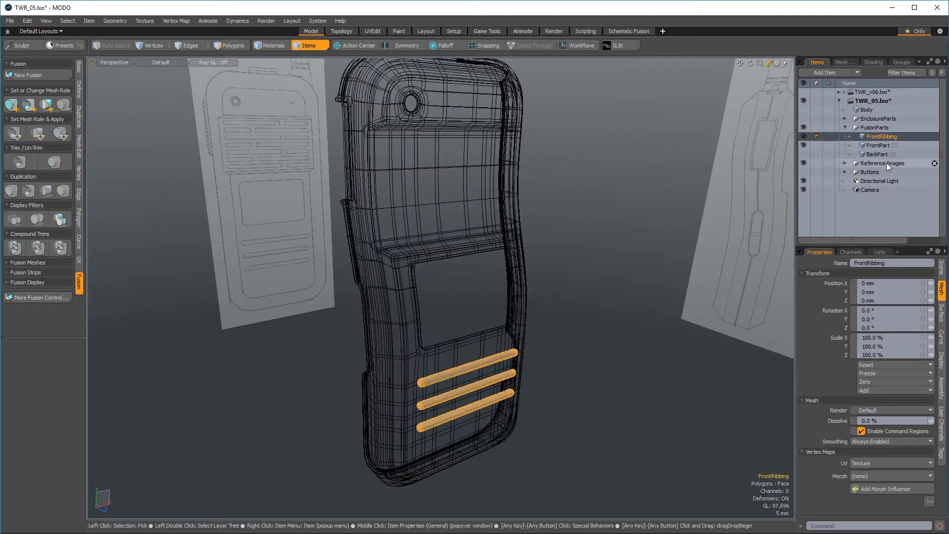
- Create a new fusion named FusionFront from the FrontRibbing and FrontPart meshes
left_click(878, 146, "ctrl")
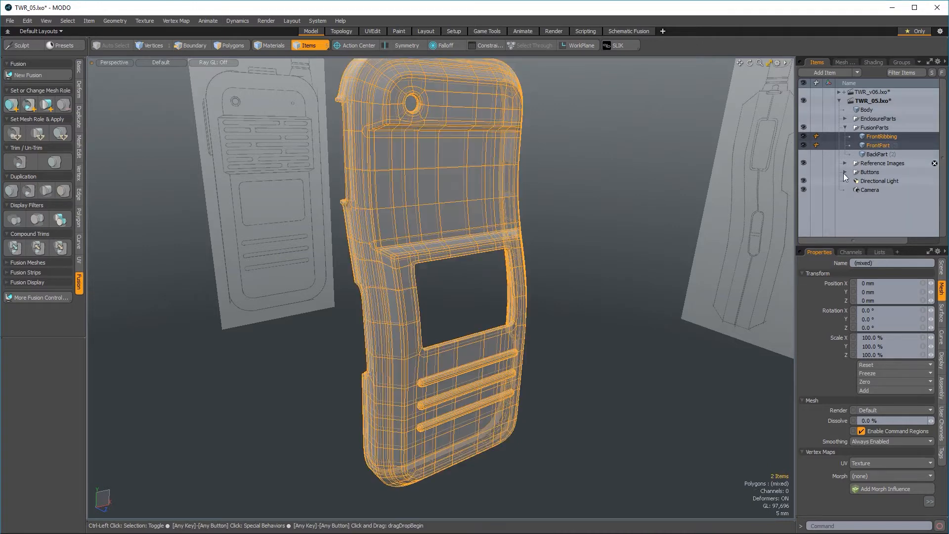
left_click_drag(590, 426, 488, 390, "alt")
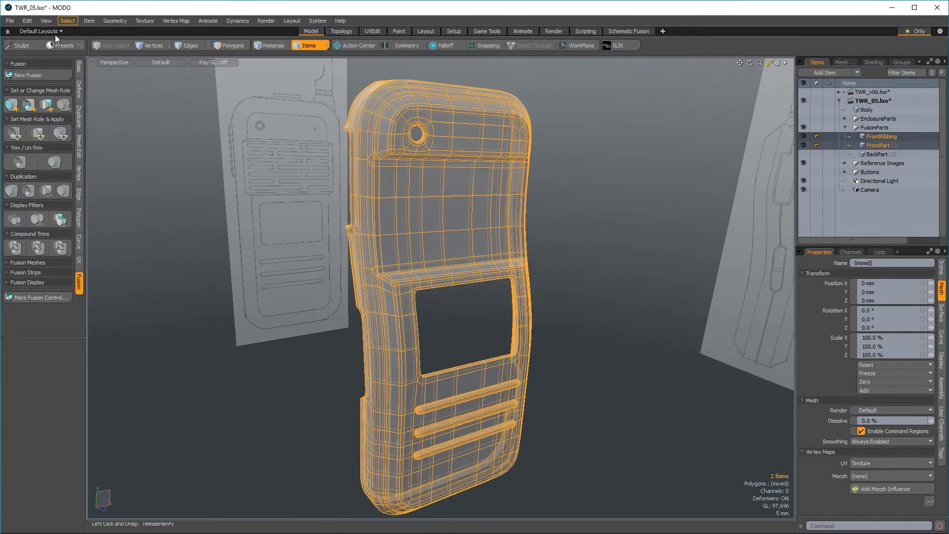
left_click(37, 76)
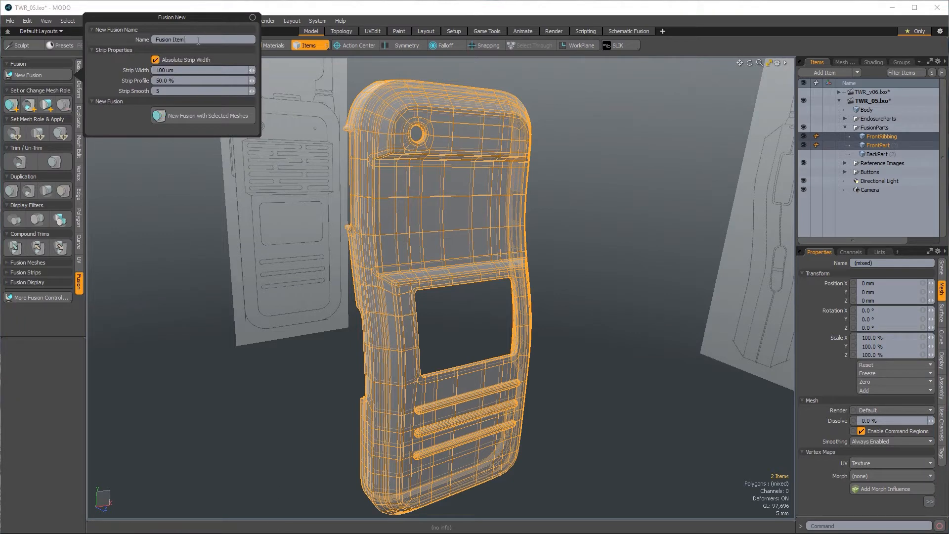
type("FusionD")
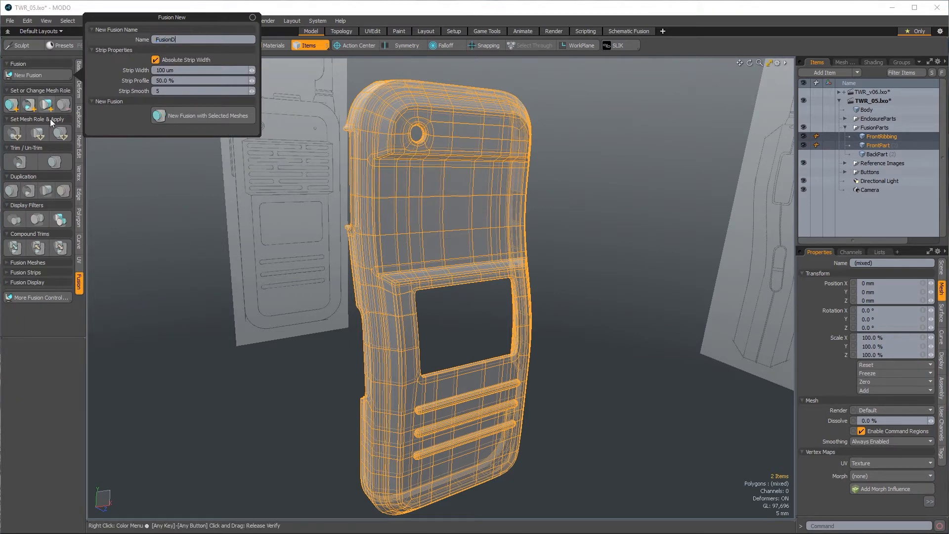
key("BackSpace")
type("Front")
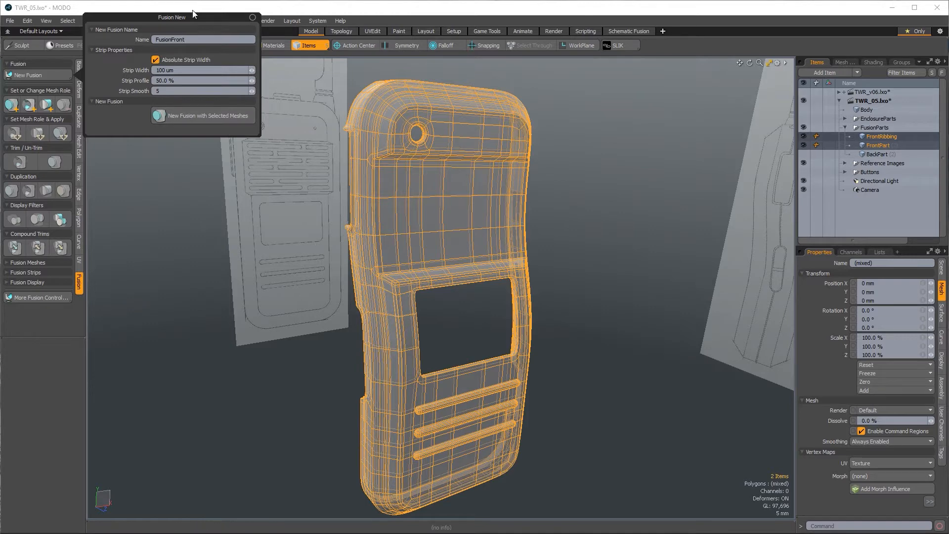
left_click_drag(194, 14, 251, 95)
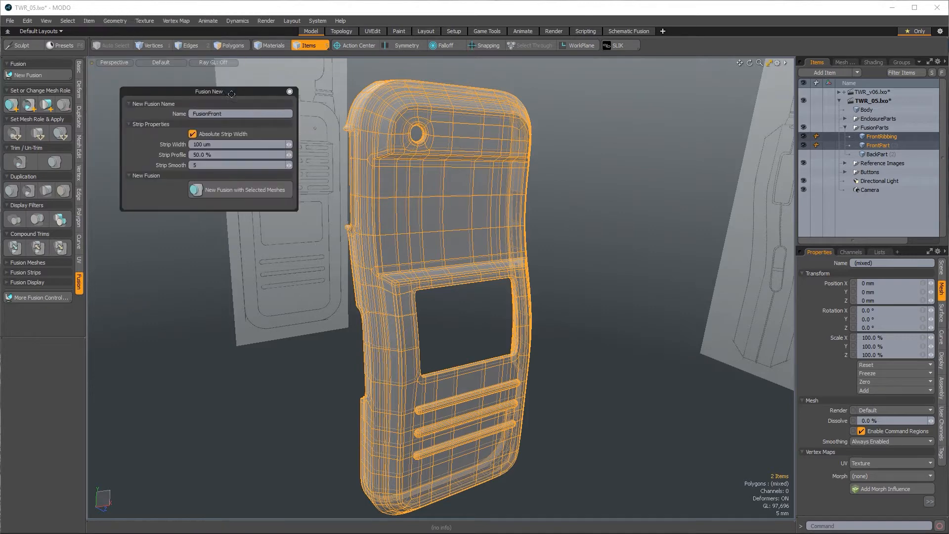
left_click(284, 196)
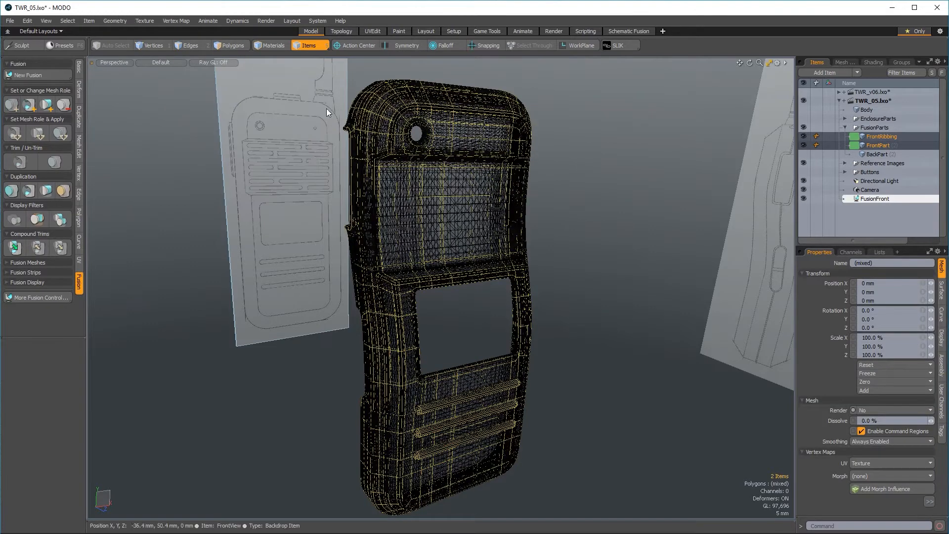
left_click_drag(661, 260, 636, 269, "alt")
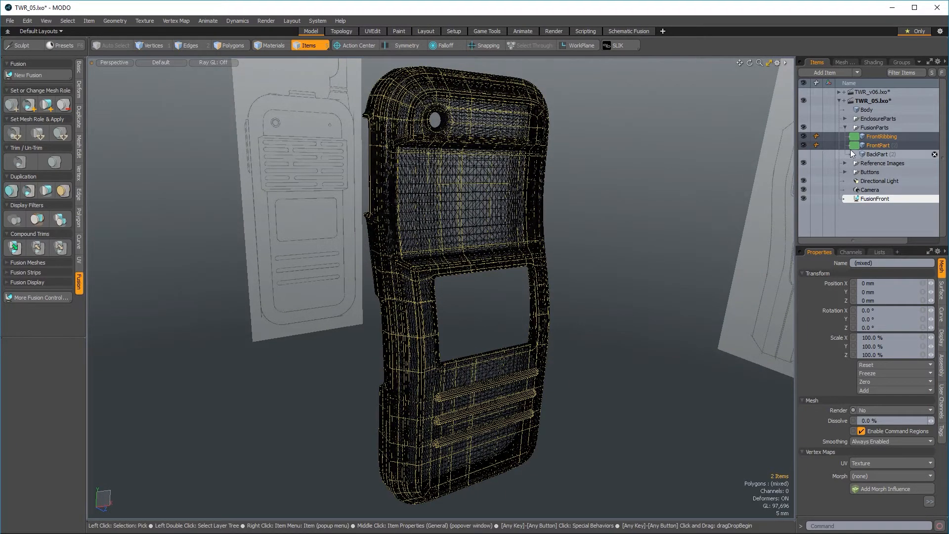
- Change FrontRibbing's mesh role to subtraction, and select FusionFront to check the slots
left_click(875, 200)
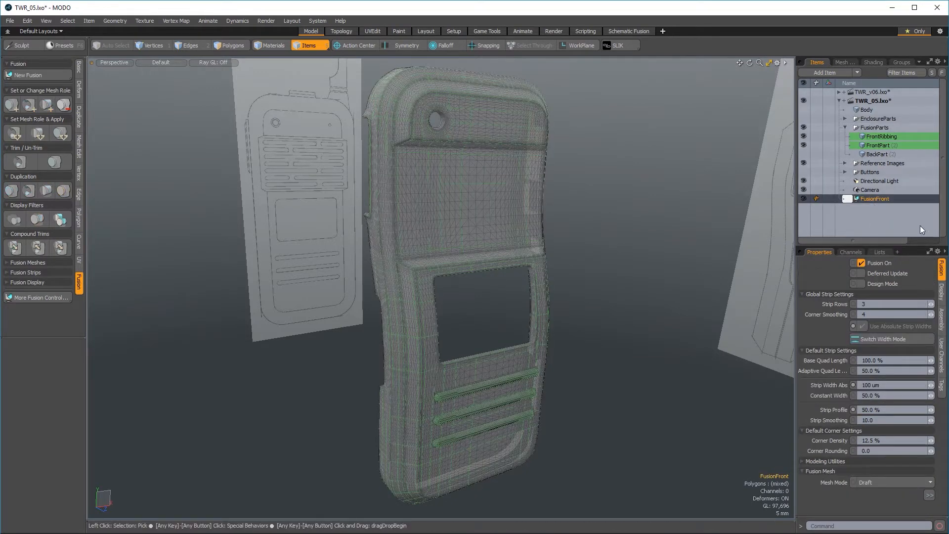
left_click_drag(622, 285, 630, 383, "alt")
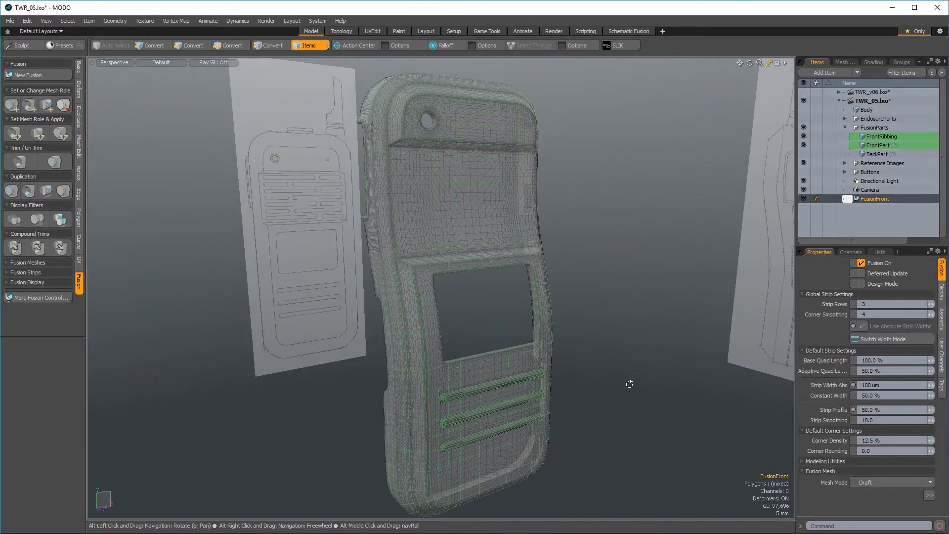
left_click_drag(461, 466, 594, 423, "ctrl+alt")
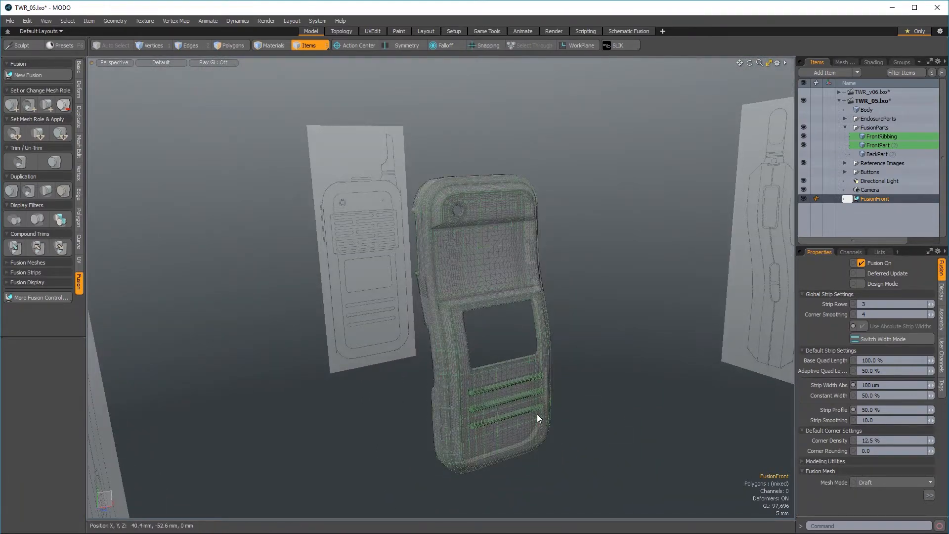
left_click_drag(537, 414, 598, 415, "ctrl+alt")
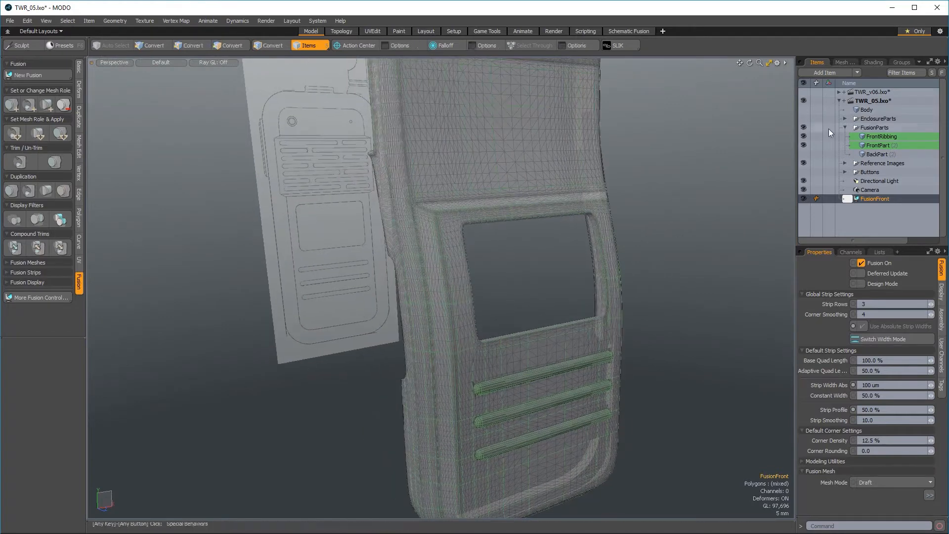
left_click(886, 137)
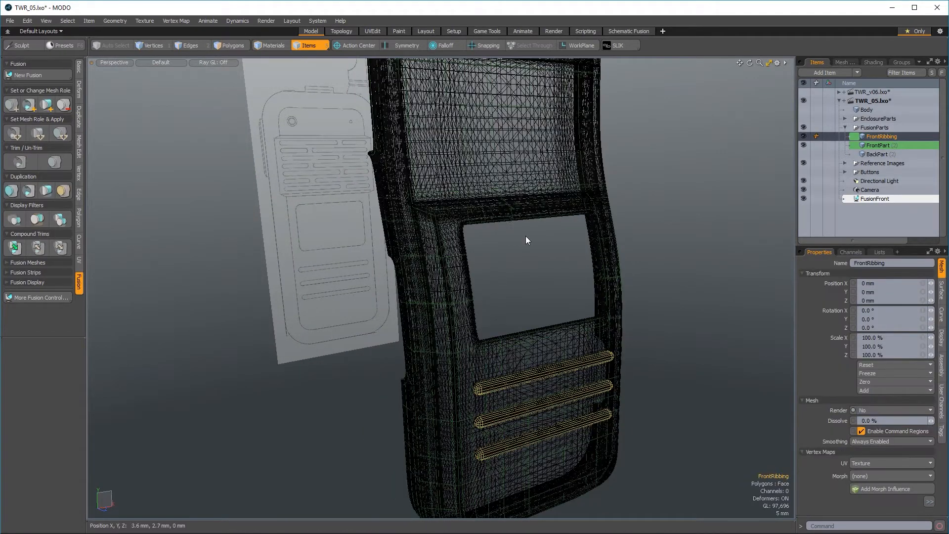
left_click(31, 102)
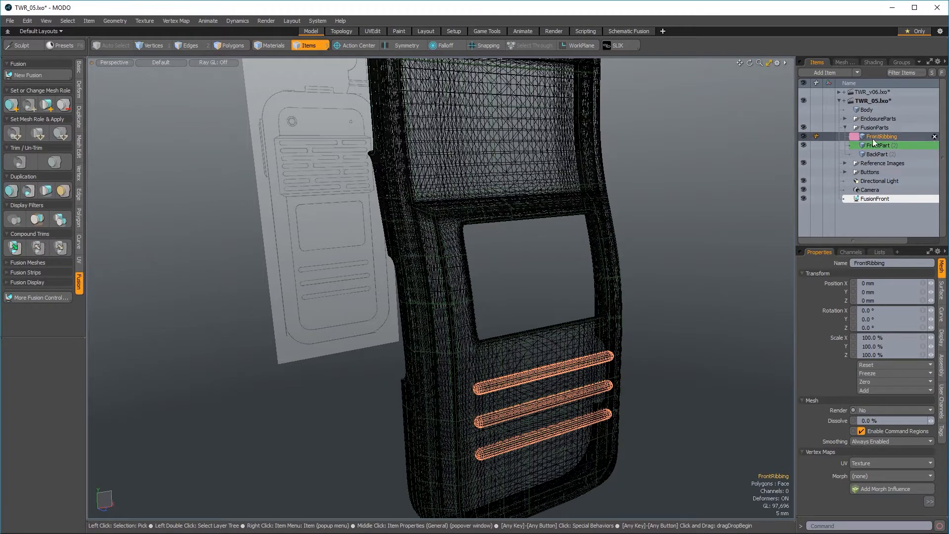
left_click(677, 322)
left_click_drag(677, 323, 396, 346, "alt")
left_click(887, 198)
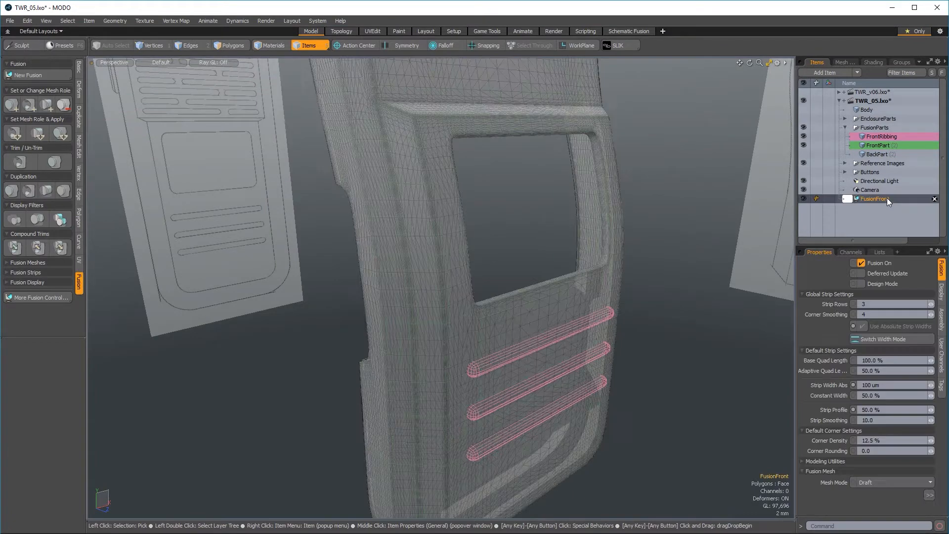
left_click_drag(462, 388, 614, 321, "ctrl+alt")
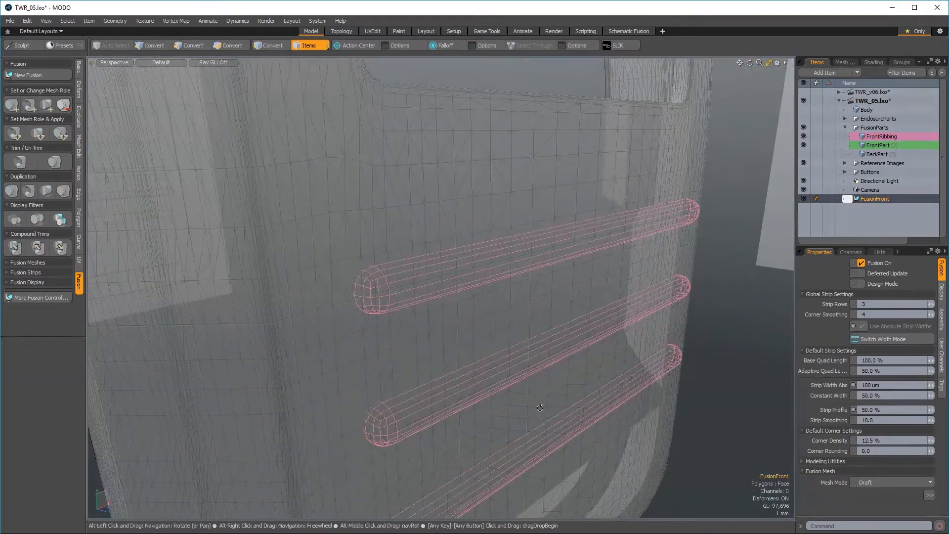
left_click_drag(540, 408, 614, 226, "alt")
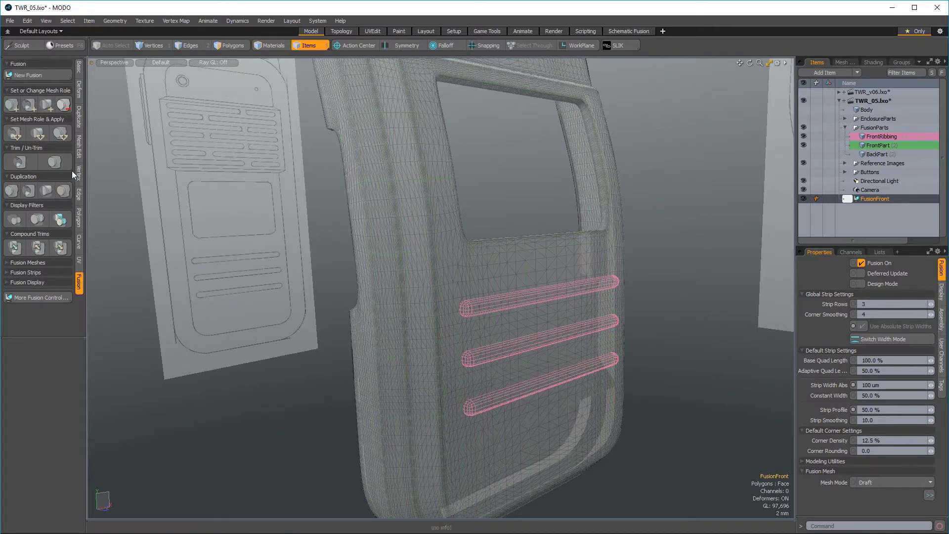
- Trim FrontPart with FrontRibbing in the fusion, and select FusionFront to check the result
left_click(877, 138)
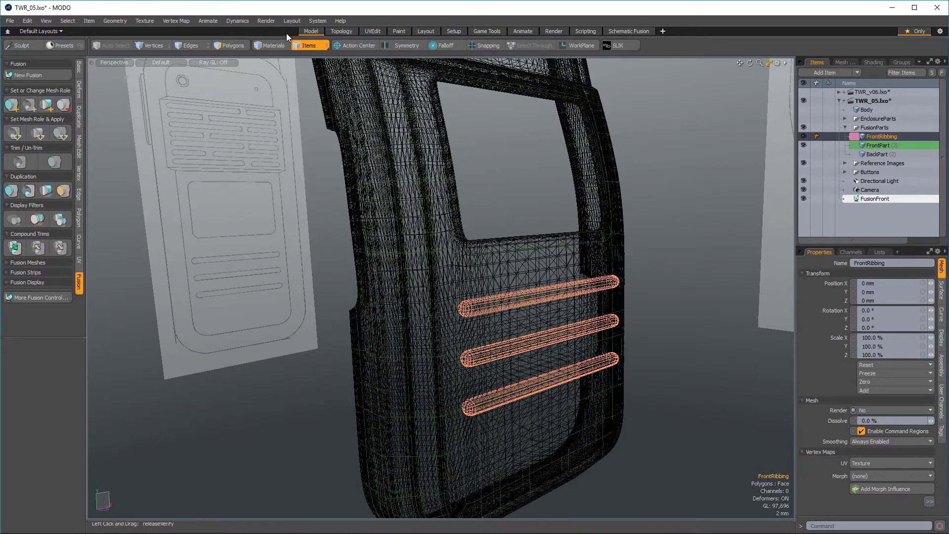
left_click(878, 145, "ctrl")
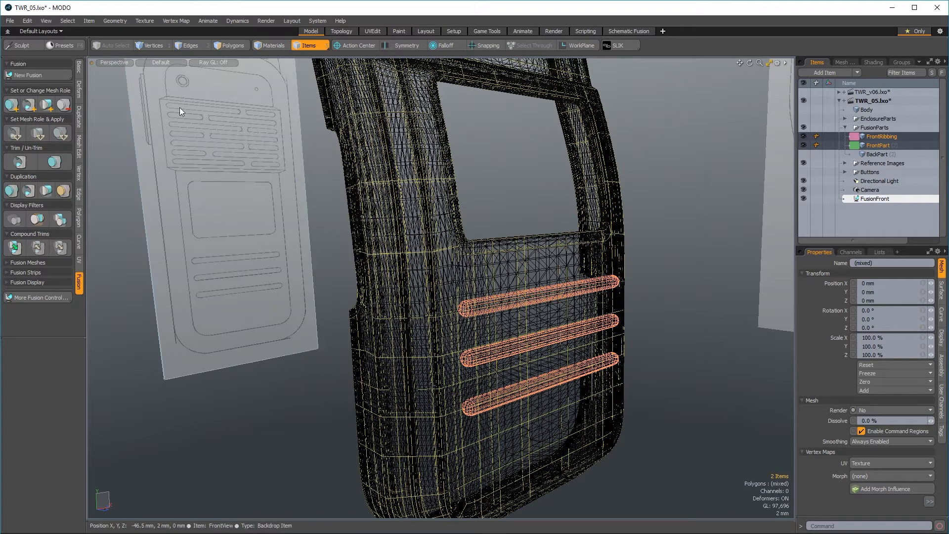
left_click(20, 163)
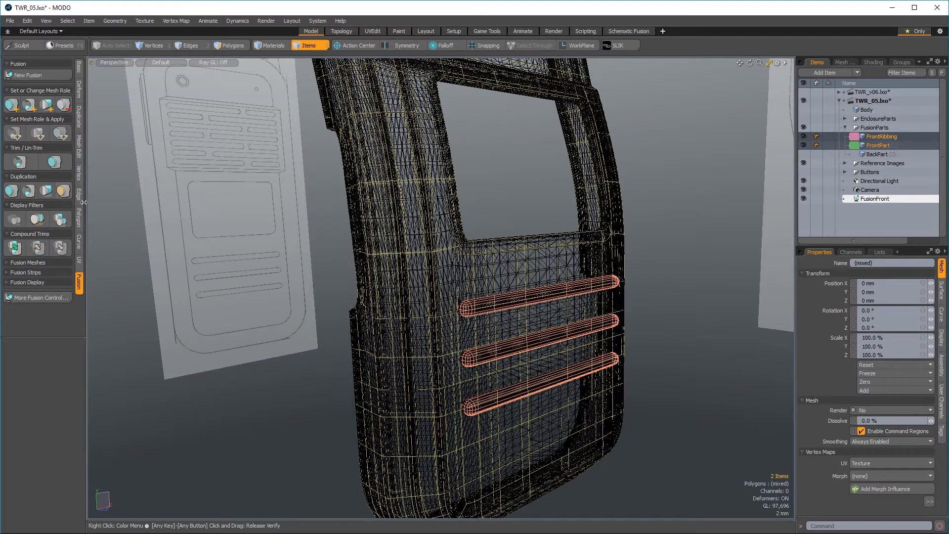
left_click(883, 199)
left_click_drag(543, 297, 464, 367, "alt")
- Select FrontRibbing together with FusionFront, and select all polygons of the three slot shapes
left_click(878, 138)
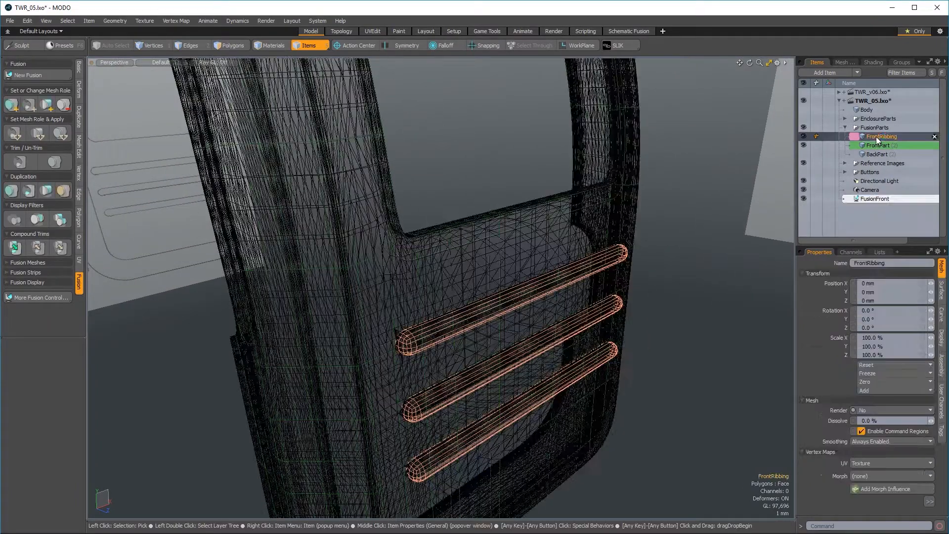
left_click_drag(691, 326, 634, 273, "alt")
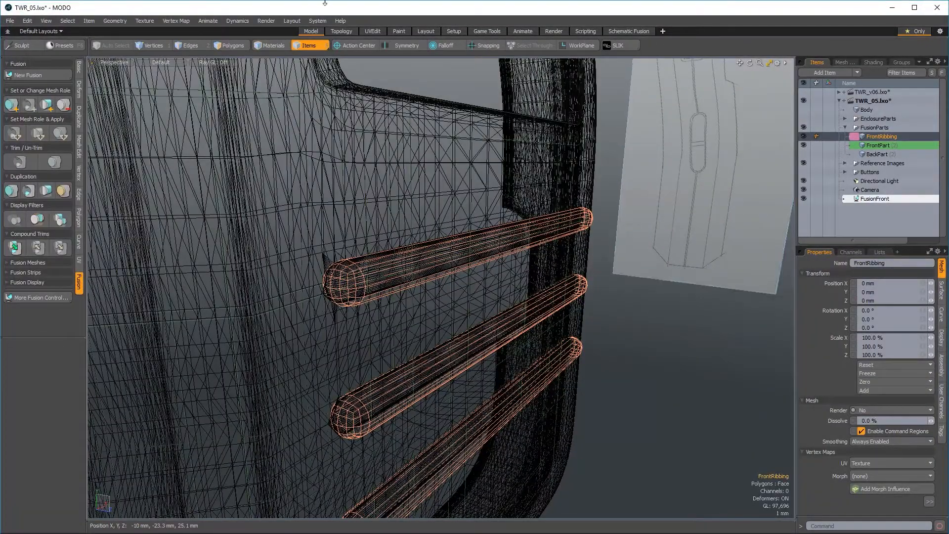
left_click(875, 200, "ctrl")
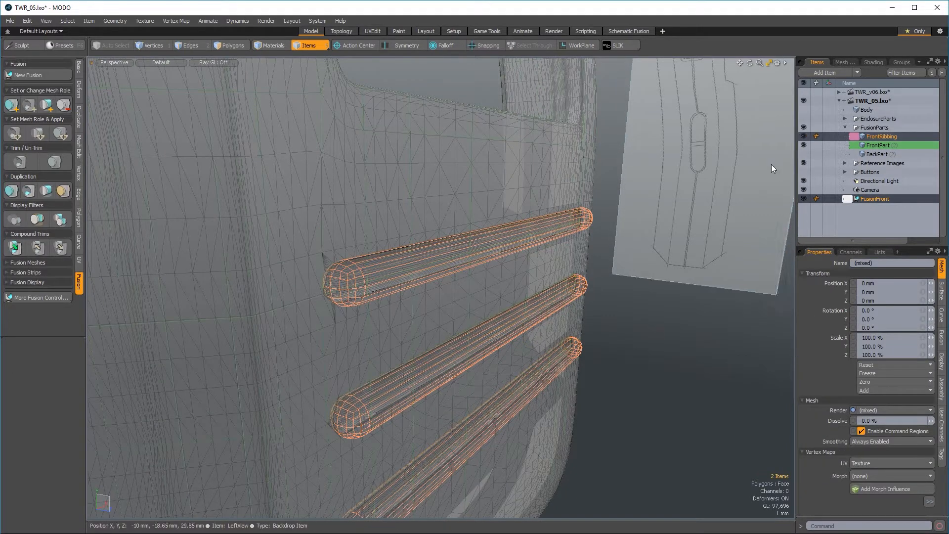
left_click(226, 47)
scroll(435, 229, "down", 2)
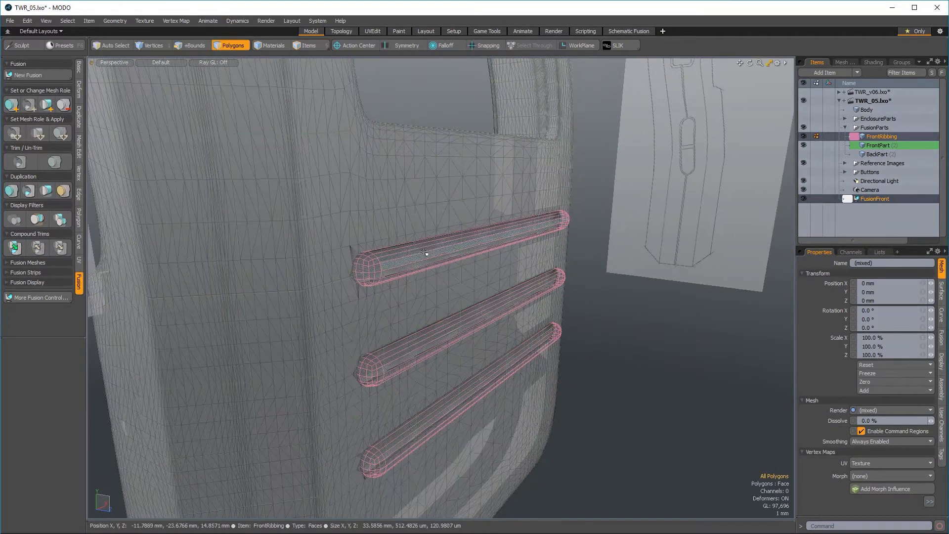
double_click(424, 258)
double_click(437, 341, "shift")
double_click(447, 408, "shift")
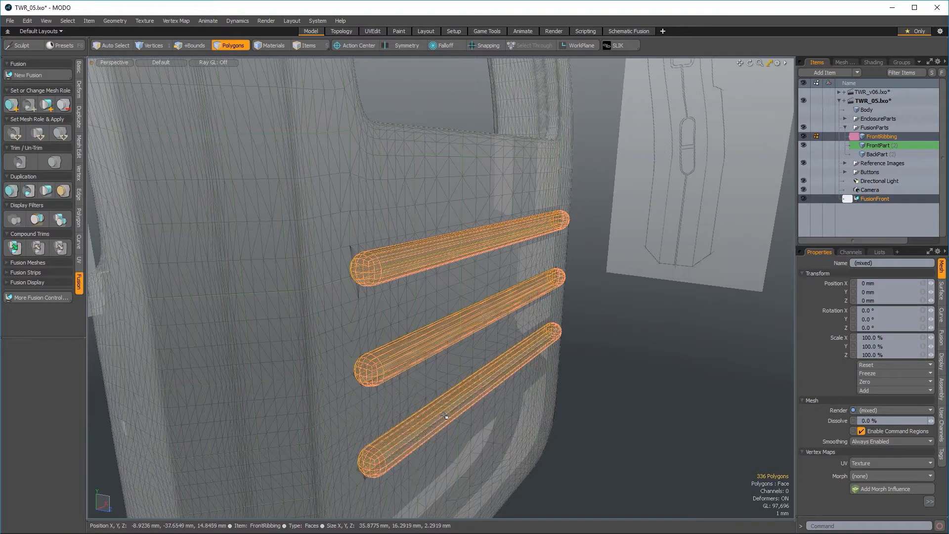
- Try moving the three slot shapes up about 1.9 mm along Y, and undo the move
key("w")
left_click_drag(449, 300, 499, 265, "ctrl+alt")
left_click_drag(385, 356, 539, 227, "alt")
left_click_drag(415, 295, 381, 330, "ctrl+alt")
left_click_drag(381, 331, 421, 327, "ctrl+alt")
left_click_drag(420, 327, 282, 346, "alt")
left_click_drag(494, 297, 437, 283, "alt+shift")
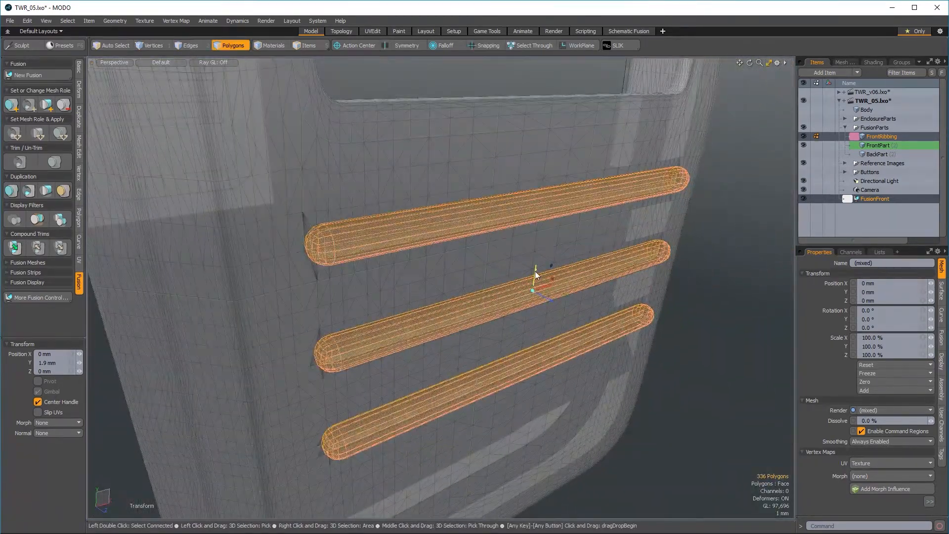
key("ctrl+z")
key("ctrl+z")
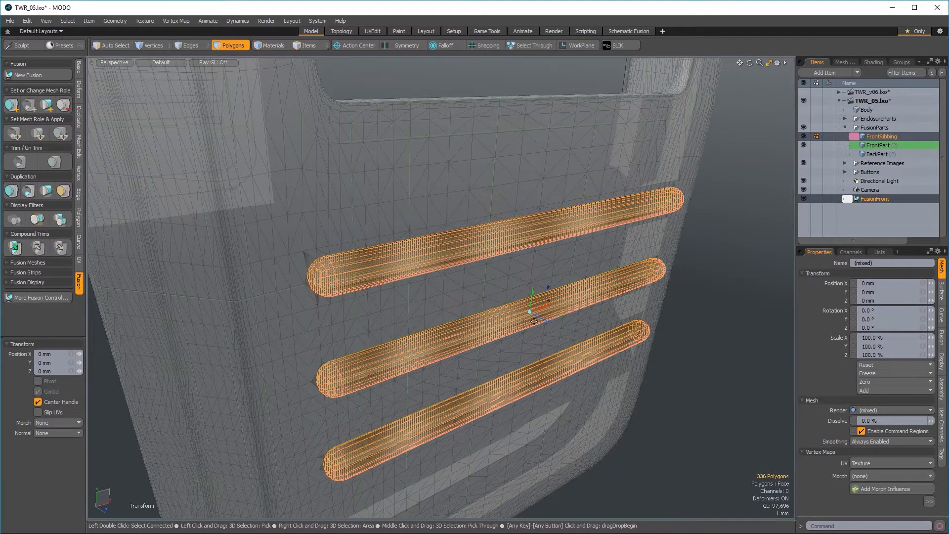
- Deselect the slot polygons, and select FusionFront for a close view of the upper slot
left_click_drag(616, 423, 651, 428, "alt")
left_click_drag(652, 428, 400, 361, "ctrl+alt")
left_click(568, 257)
mouse_move(446, 327)
left_mouse_down("ctrl+alt")
mouse_move(536, 310)
mouse_move(455, 315)
mouse_move(471, 355)
mouse_move(453, 341)
left_mouse_up("ctrl+alt")
left_click_drag(453, 341, 660, 263, "alt+shift")
left_click(838, 198)
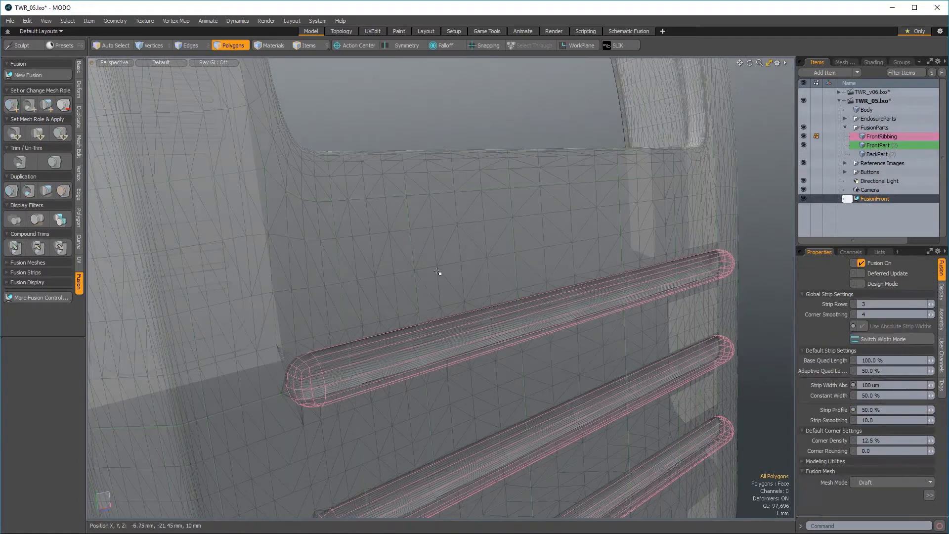
- Update the fusion's strip items, and reselect FusionFront after checking the strip listed under it
left_click(7, 274)
left_click(33, 283)
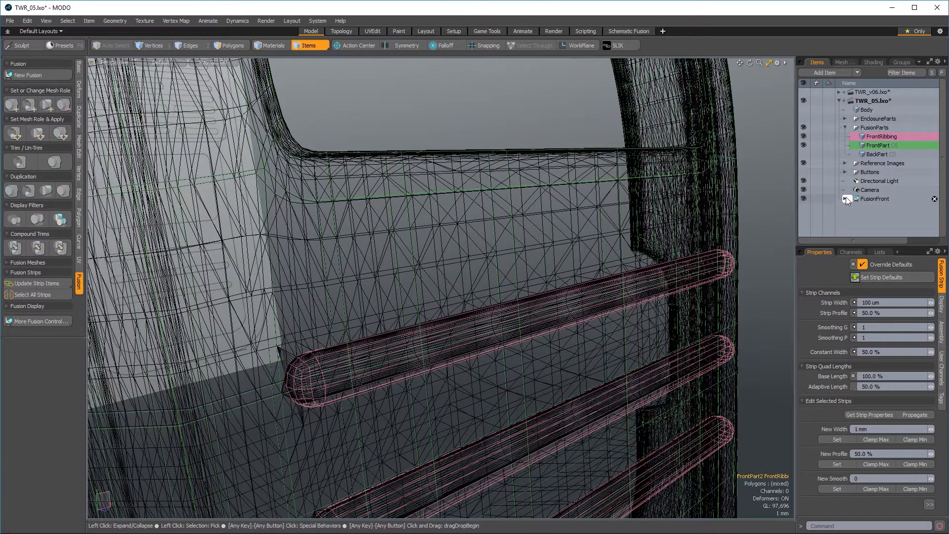
left_click(845, 199)
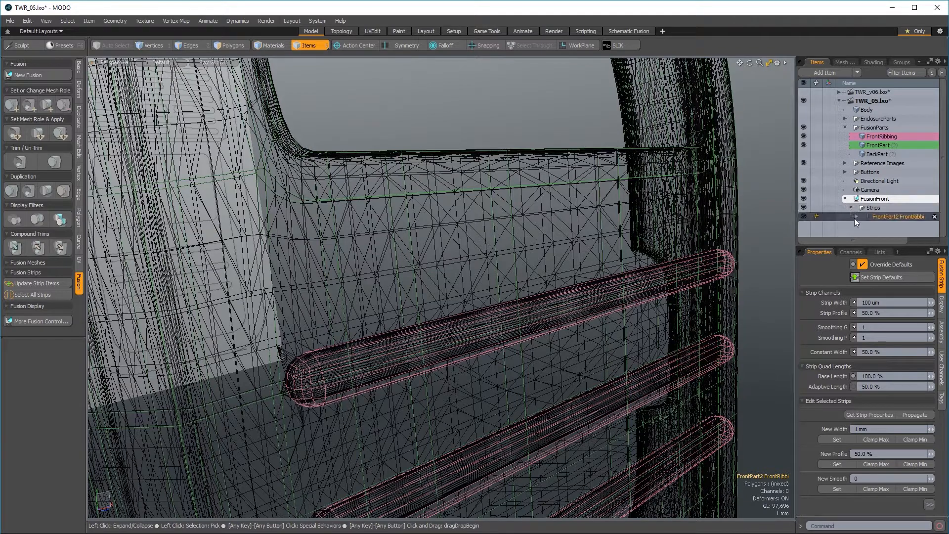
scroll(854, 221, "down", 1)
left_click(845, 181)
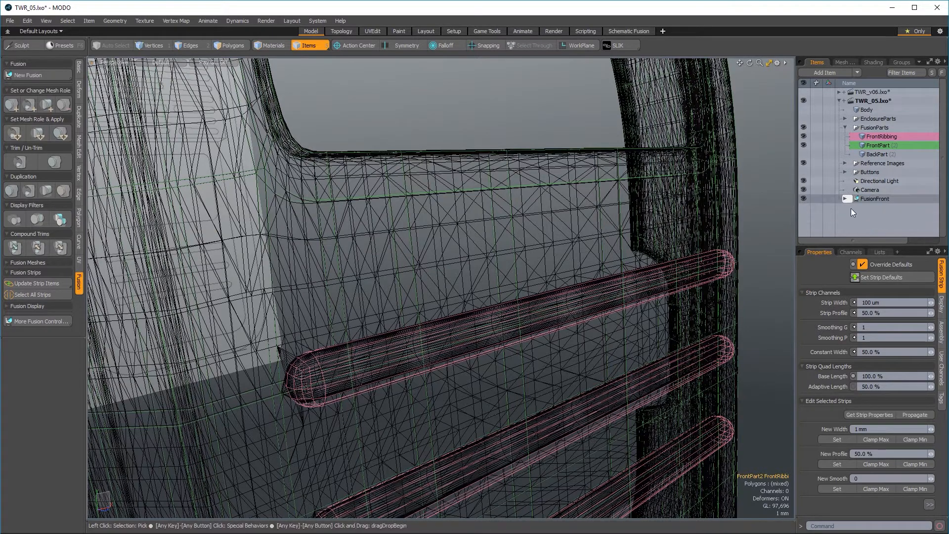
left_click(864, 199)
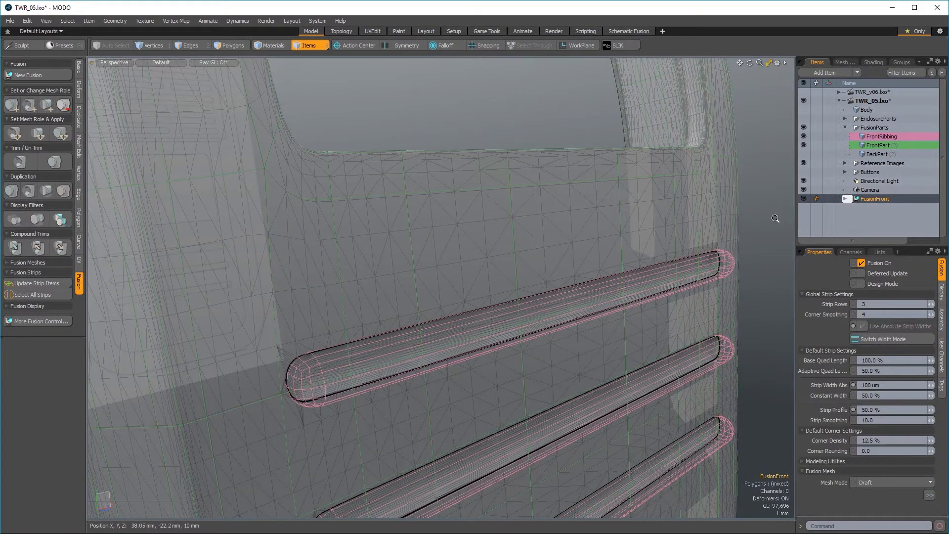
- Hide the FrontRibbing mesh, and examine the fused strip edge of the top slot up close
left_click_drag(776, 218, 732, 222, "ctrl+alt")
left_click_drag(496, 324, 515, 295, "alt+shift")
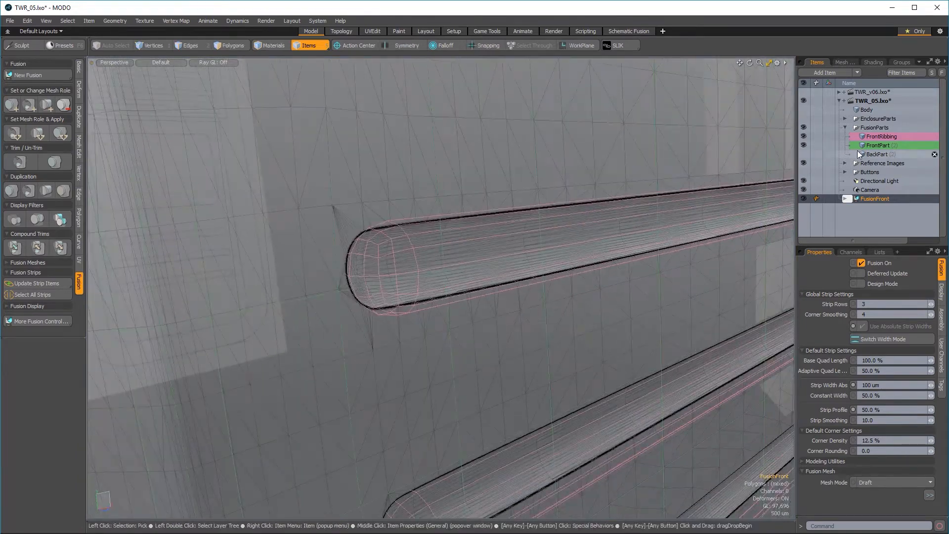
left_click(804, 136)
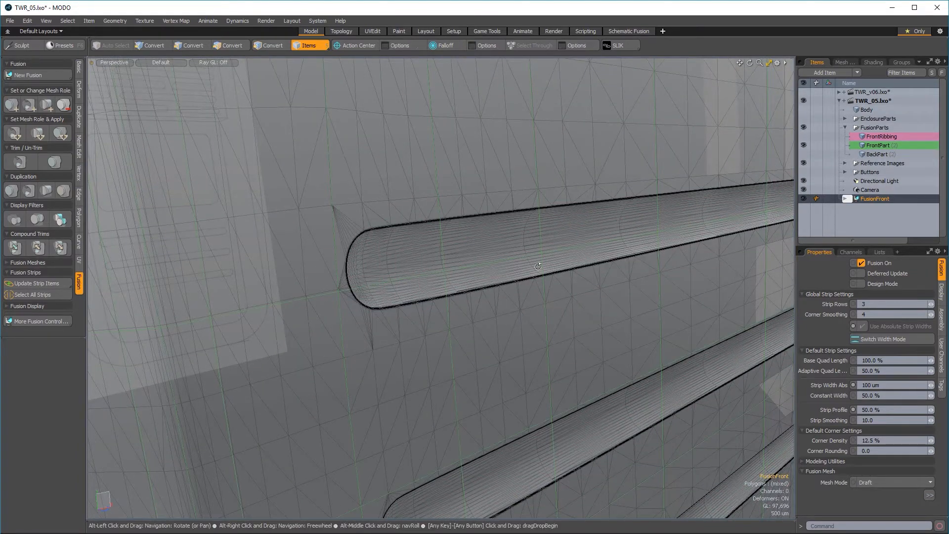
left_click_drag(446, 293, 483, 309, "ctrl+alt")
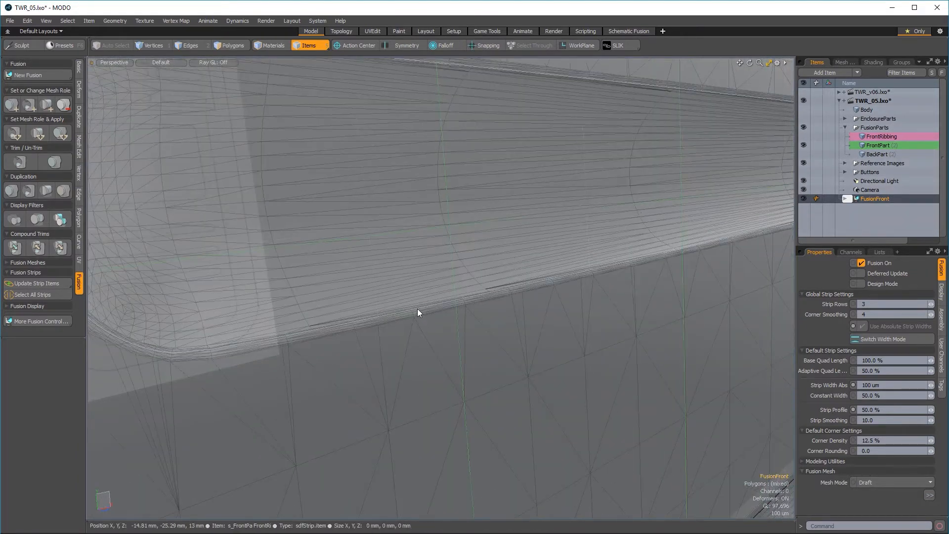
- Select the fusion strip around the top slot and set its strip width to 1 mm
left_click(417, 311)
left_click_drag(417, 311, 653, 284, "ctrl+alt")
left_click_drag(445, 296, 447, 355, "alt")
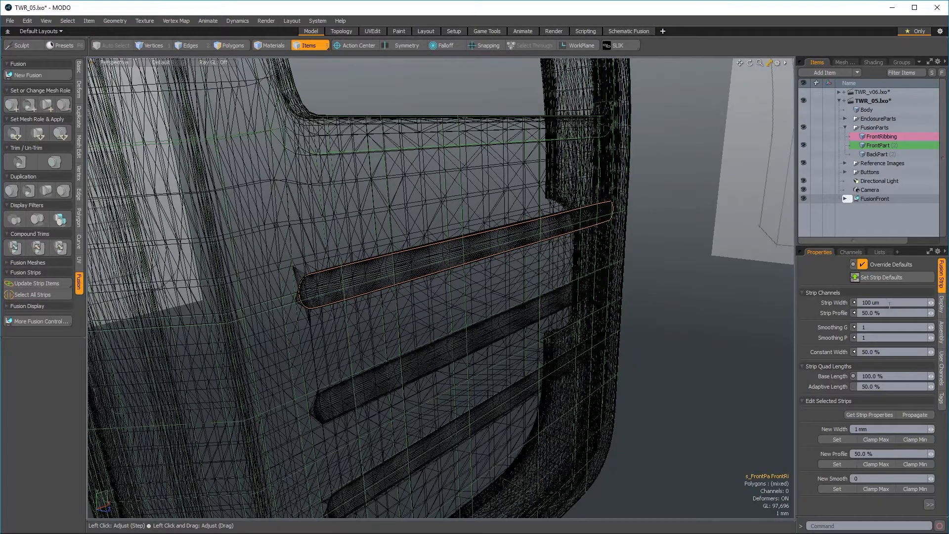
left_click(803, 293)
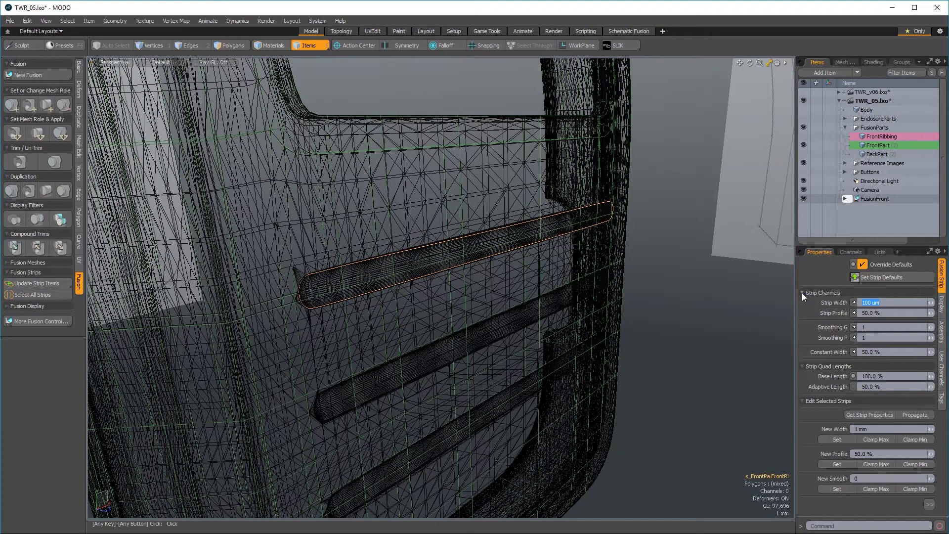
type("1mm")
key("Return")
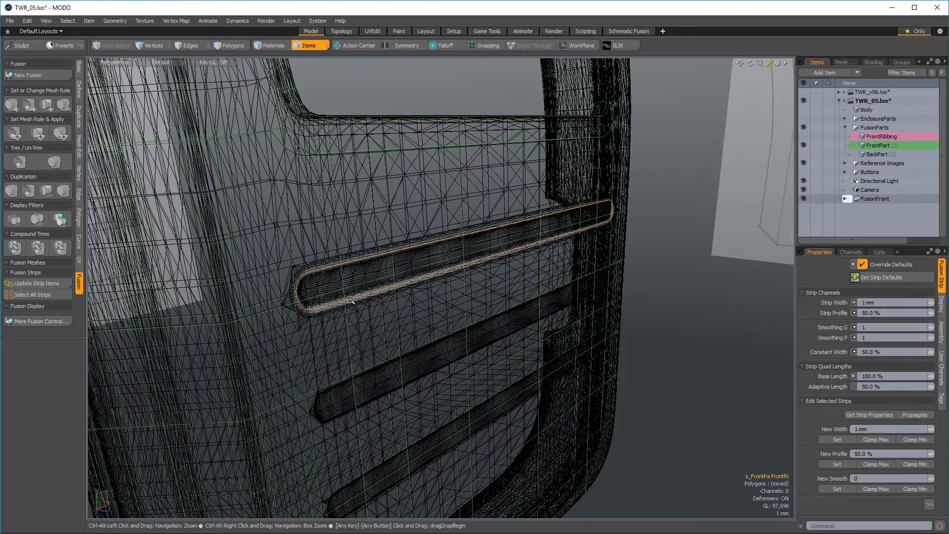
left_click_drag(356, 292, 270, 302, "ctrl+alt")
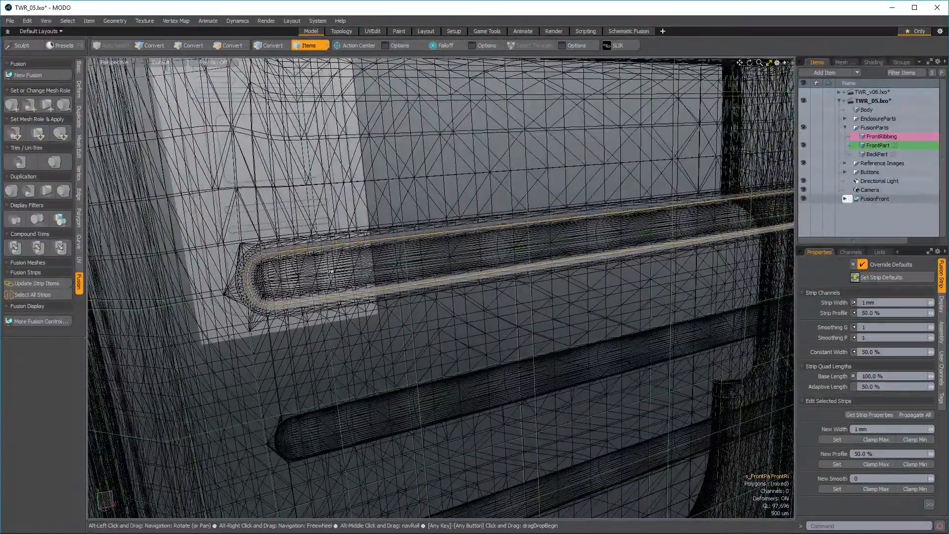
left_click_drag(331, 271, 544, 354, "alt")
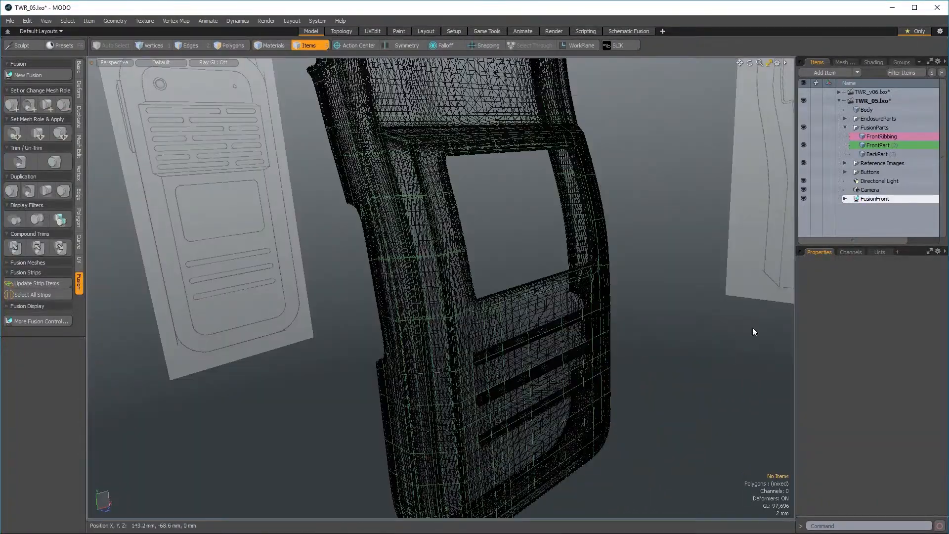
- Try a 1 mm strip width on all strips of FusionFront, and undo the change
left_click(866, 199)
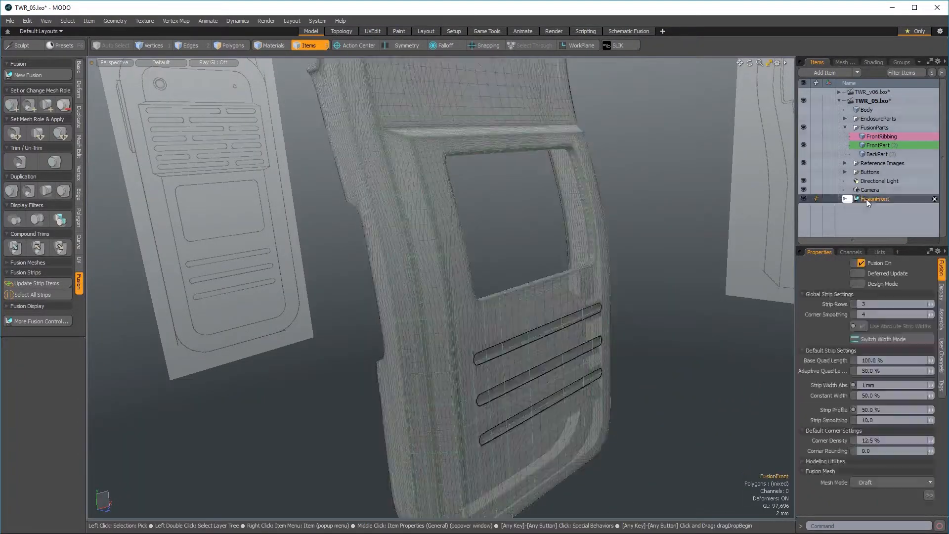
left_click(36, 294)
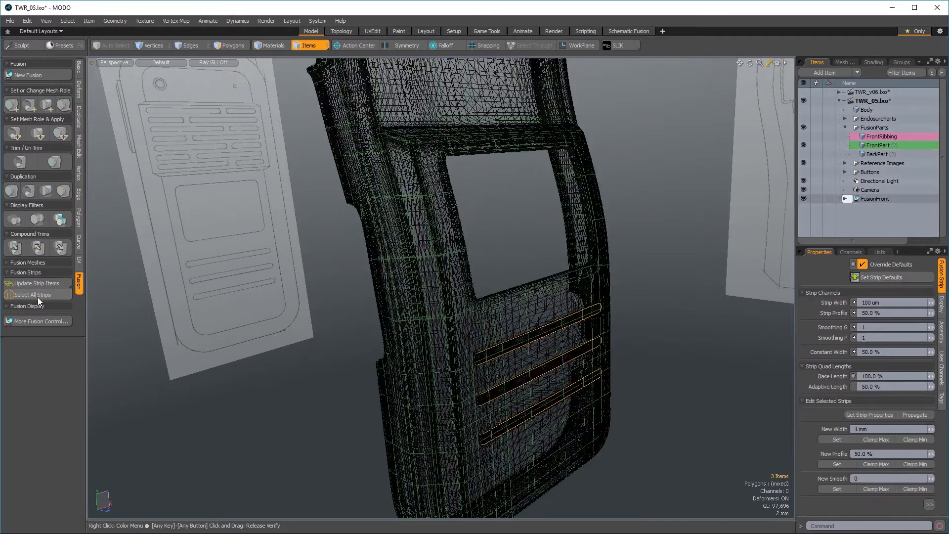
left_click(896, 302)
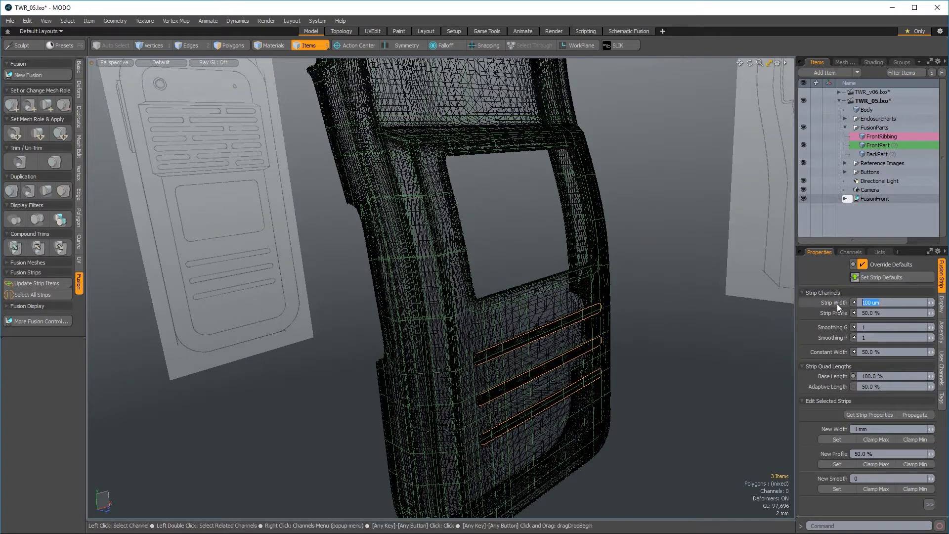
type("1mm")
key("Return")
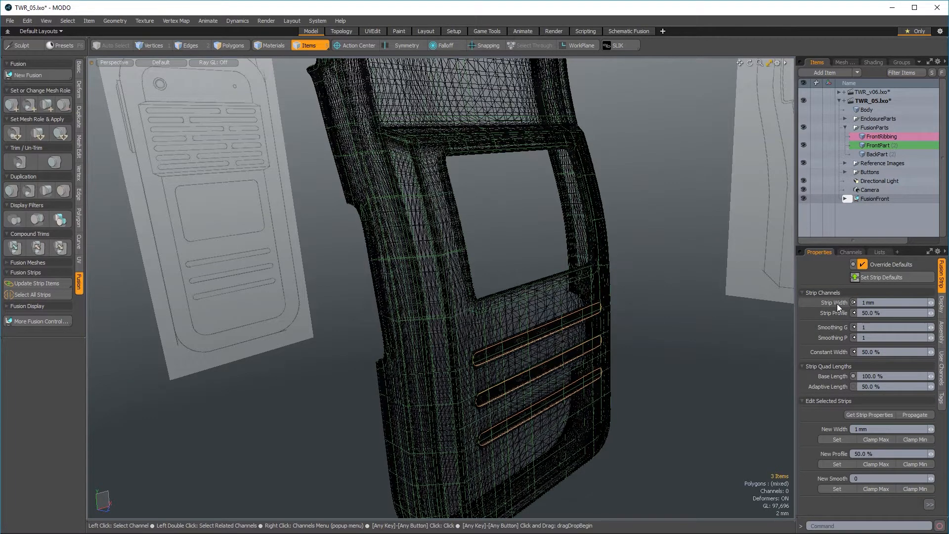
left_click_drag(568, 420, 605, 425, "ctrl+alt")
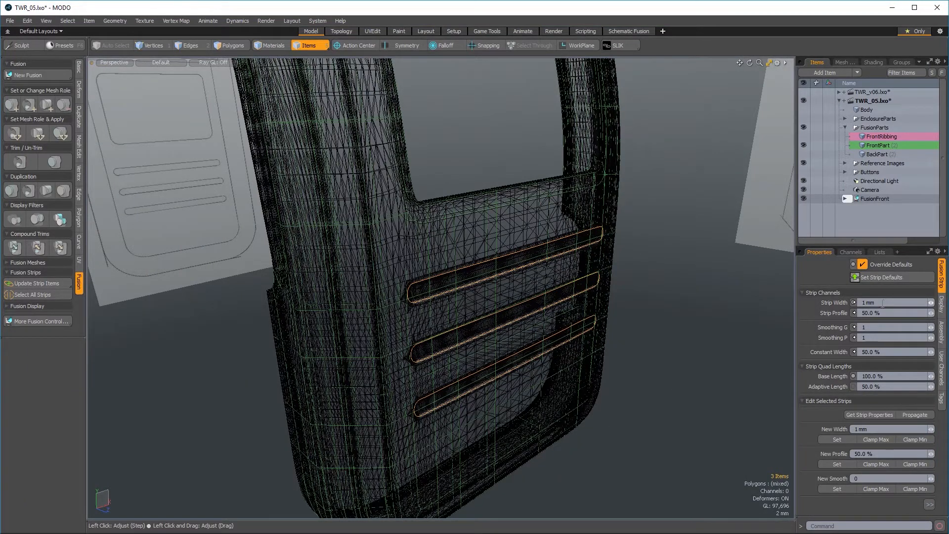
key("ctrl+z")
key("ctrl+z")
key("ctrl+z")
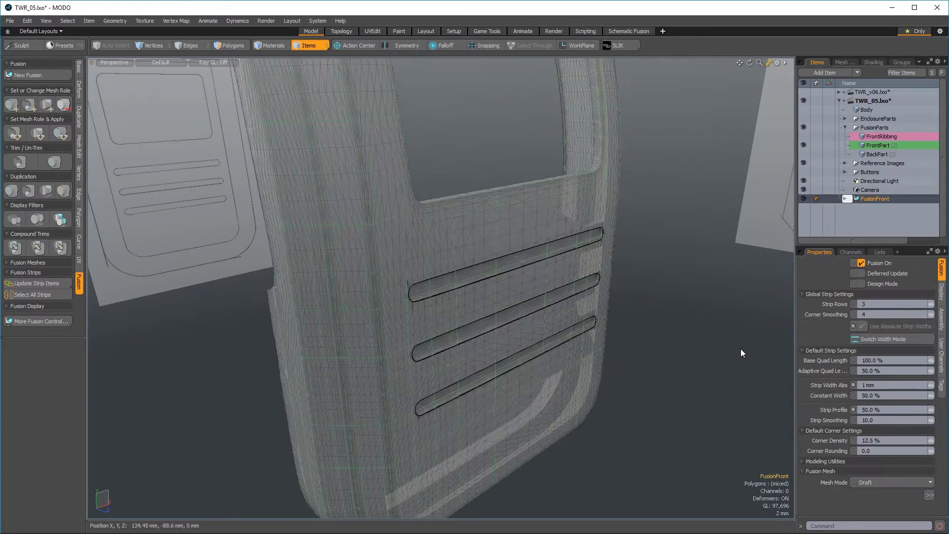
- Select the FrontRibbing mesh, hide FusionFront, and show the model in the front view
left_click_drag(697, 349, 638, 401, "alt")
left_click(882, 137)
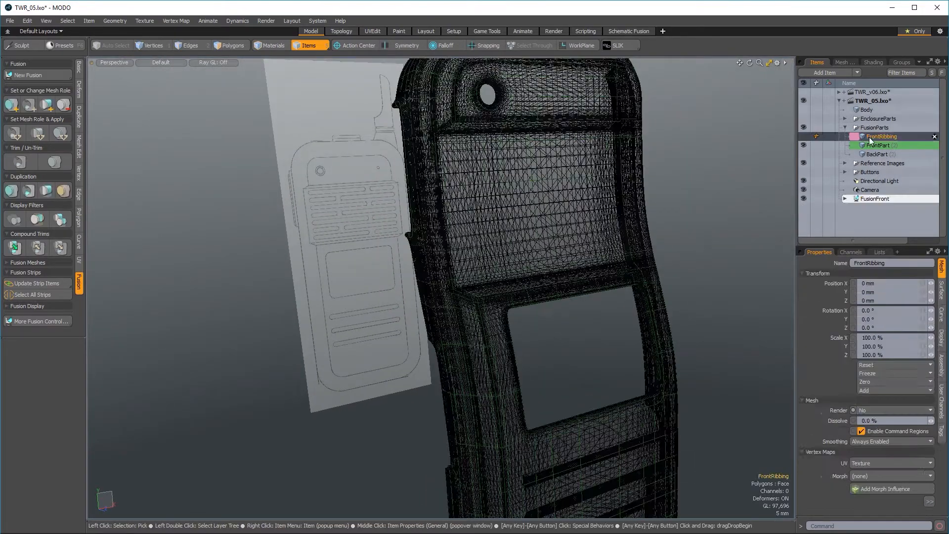
left_click_drag(662, 257, 692, 295, "alt")
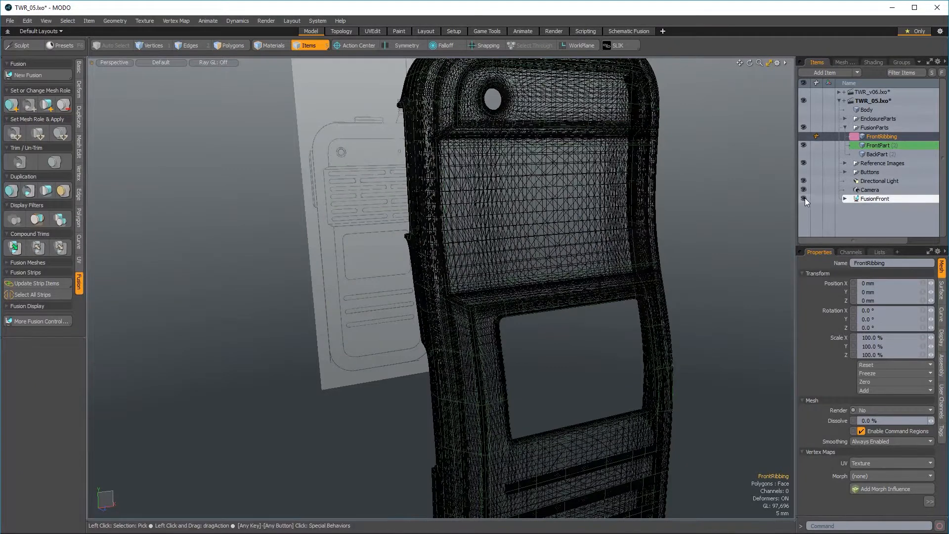
left_click(803, 198)
key("ctrl+space")
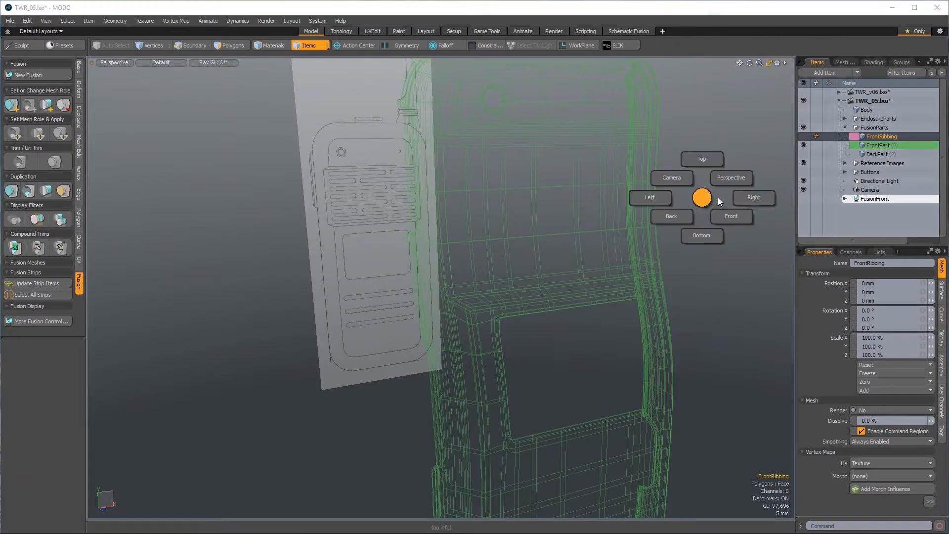
left_click(729, 216)
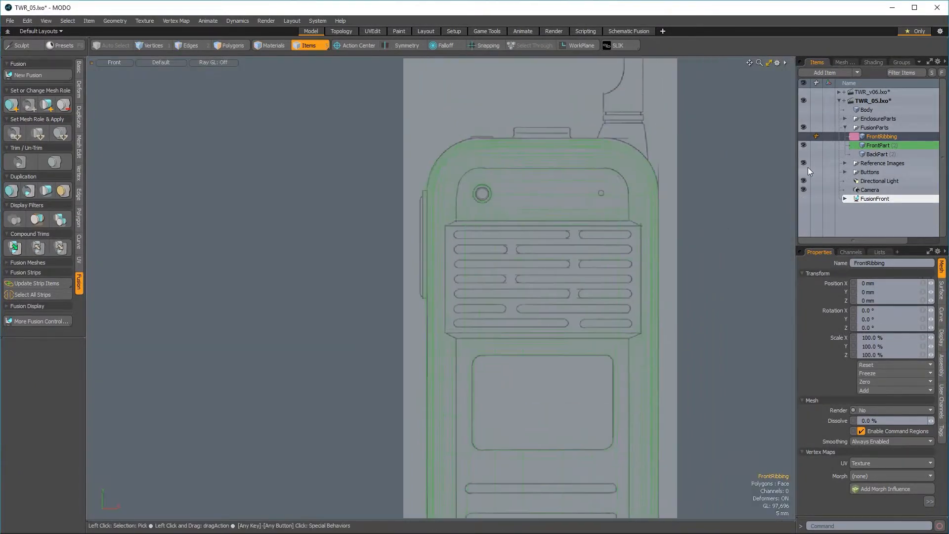
- Add a new mesh item and name it SpeakerCuts
key("n")
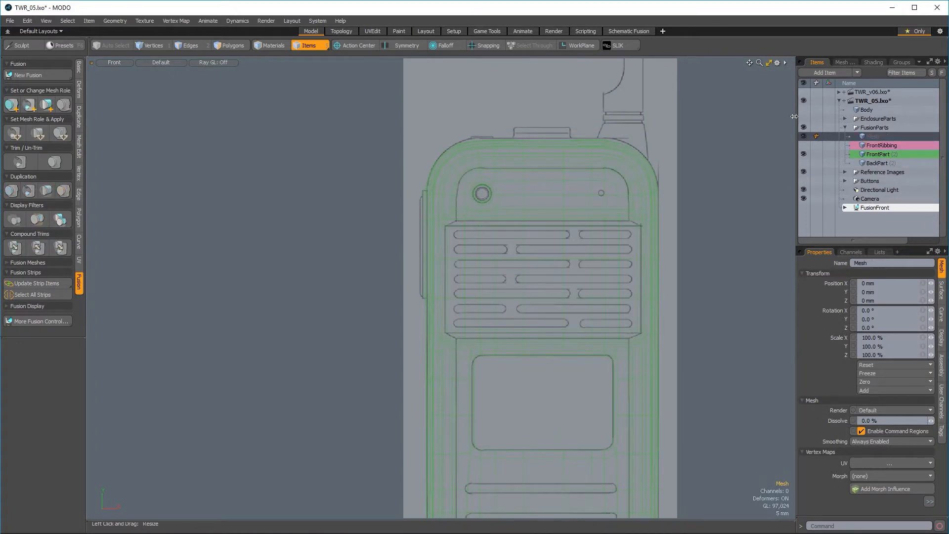
left_click(871, 263)
type("SpeakerC")
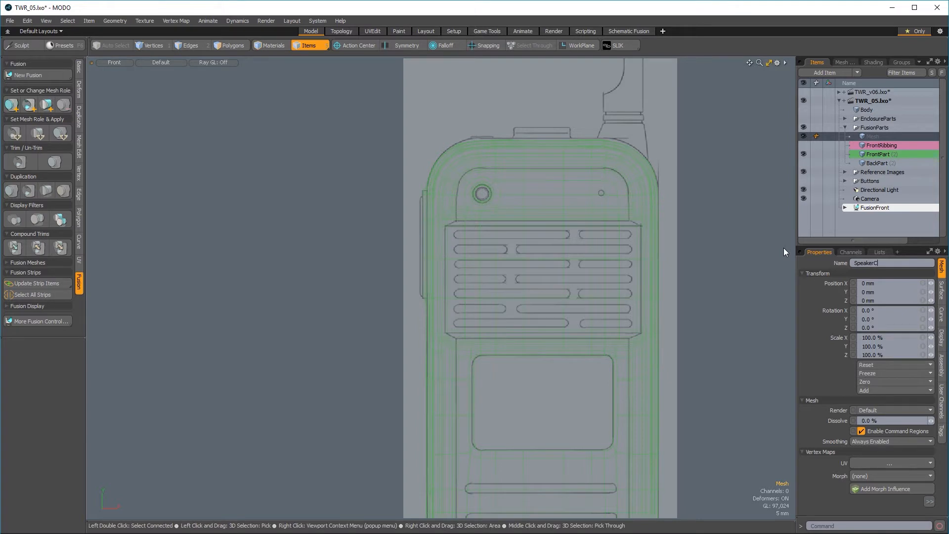
type("uts")
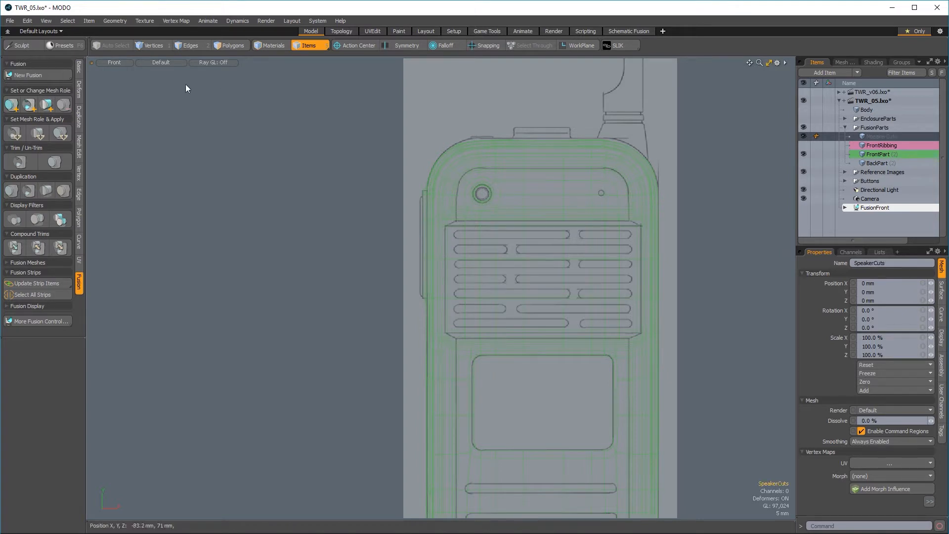
- Draw a flat cube about 25.1 by 1.85 mm over the long slot in the lowest speaker row, with one Y segment
left_click(79, 70)
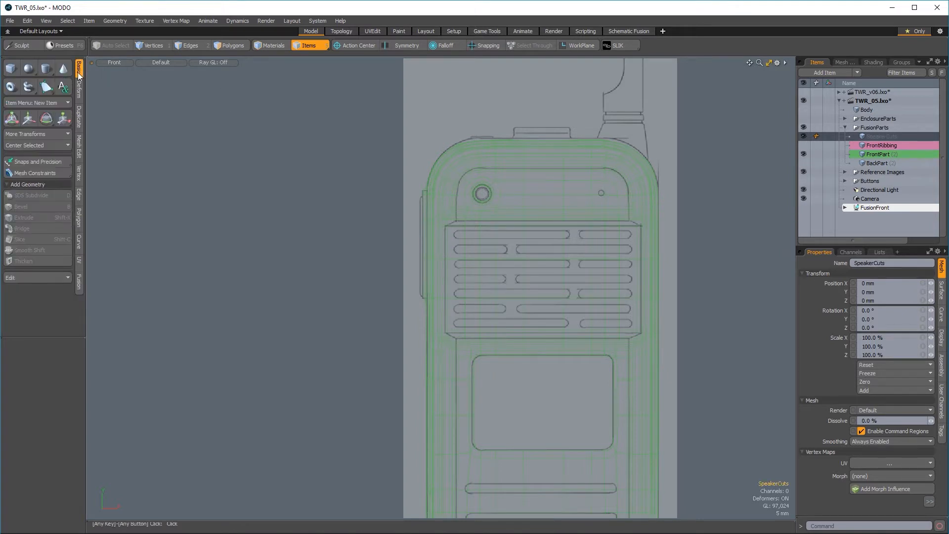
left_click(11, 69)
scroll(580, 362, "up", 10)
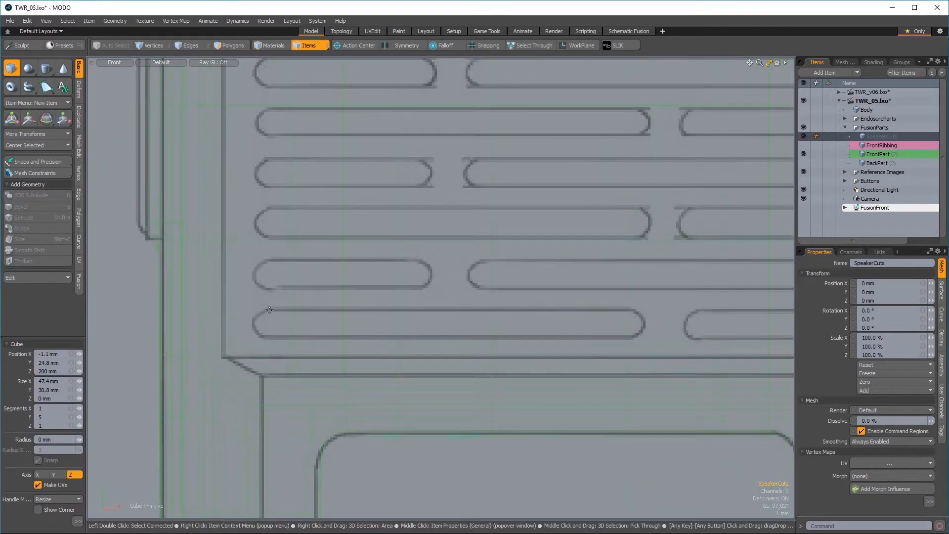
left_click_drag(269, 310, 627, 339)
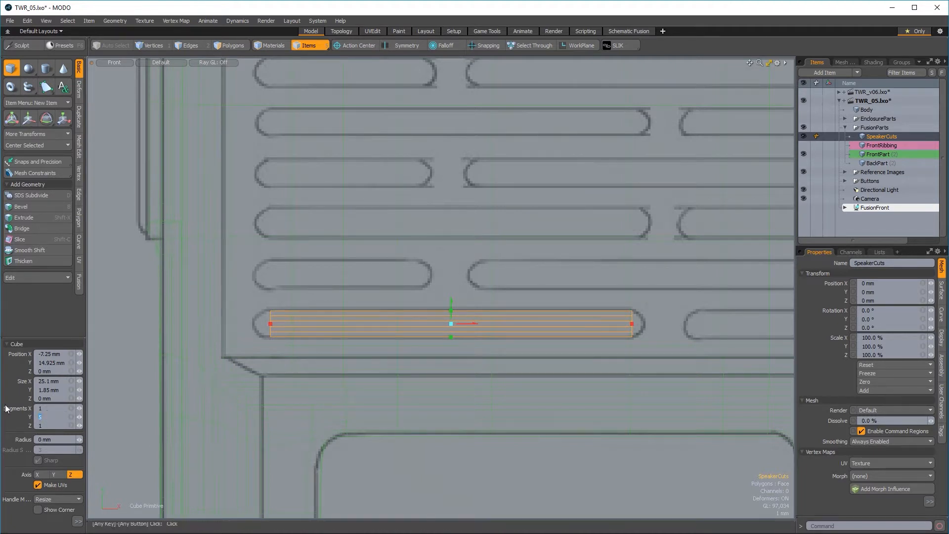
key("Return")
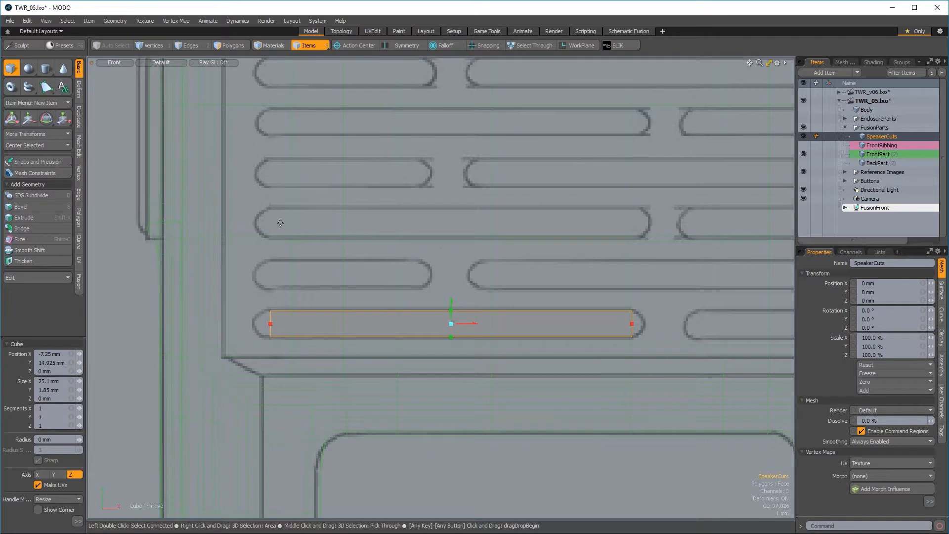
- Fit the cube's upper and lower edges to the reference slot, and set its Y size to 2 mm
scroll(396, 295, "up", 1)
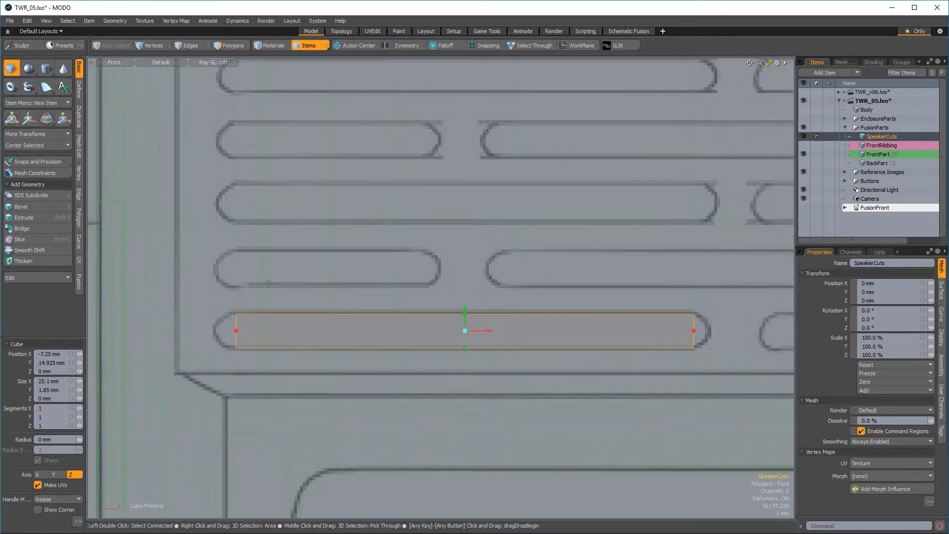
left_click_drag(464, 314, 465, 311)
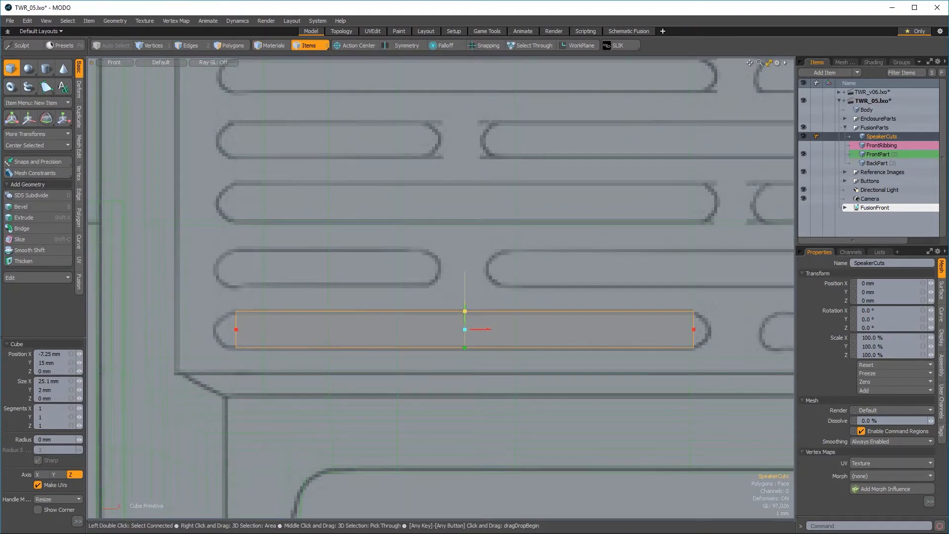
left_click_drag(465, 349, 465, 349)
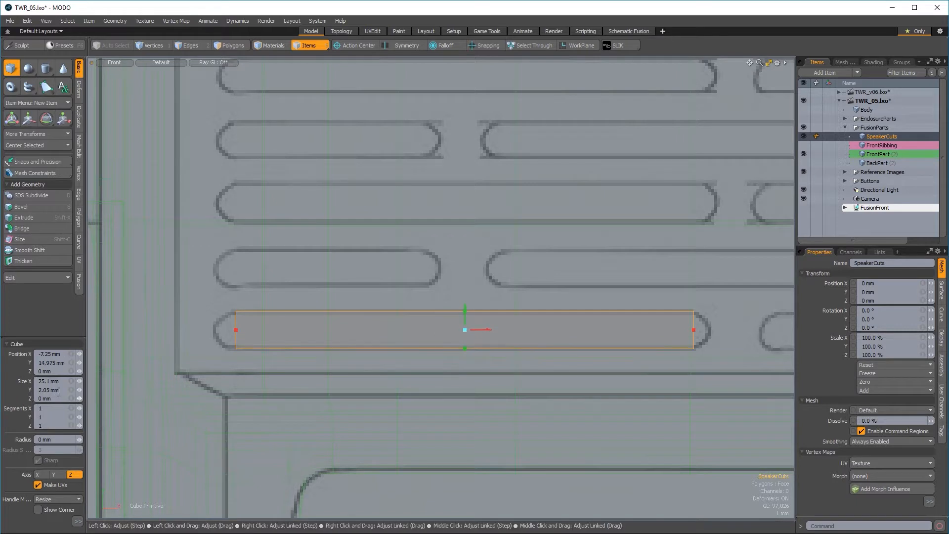
left_click(29, 390)
key("Return")
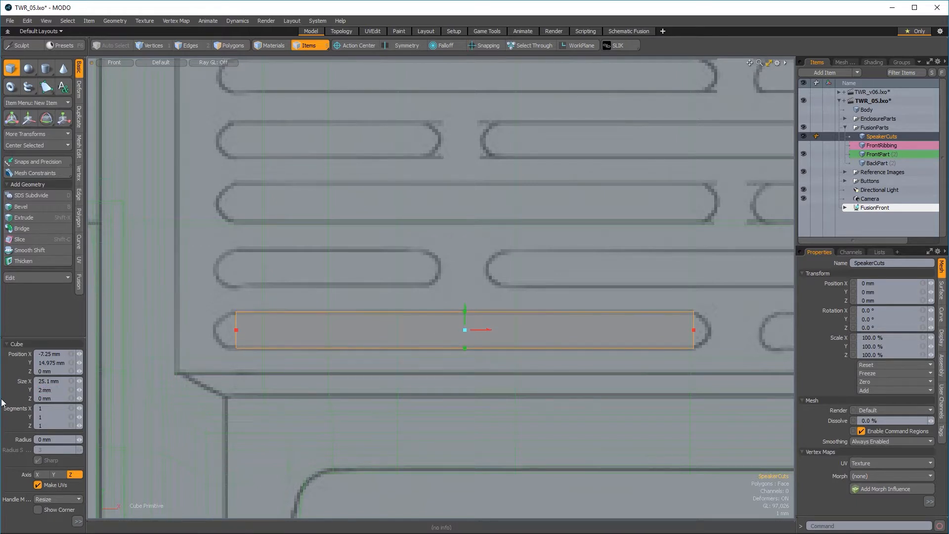
- Give the cube depth along Z in perspective, check it from the front, and finish the Cube tool
key("ctrl+space")
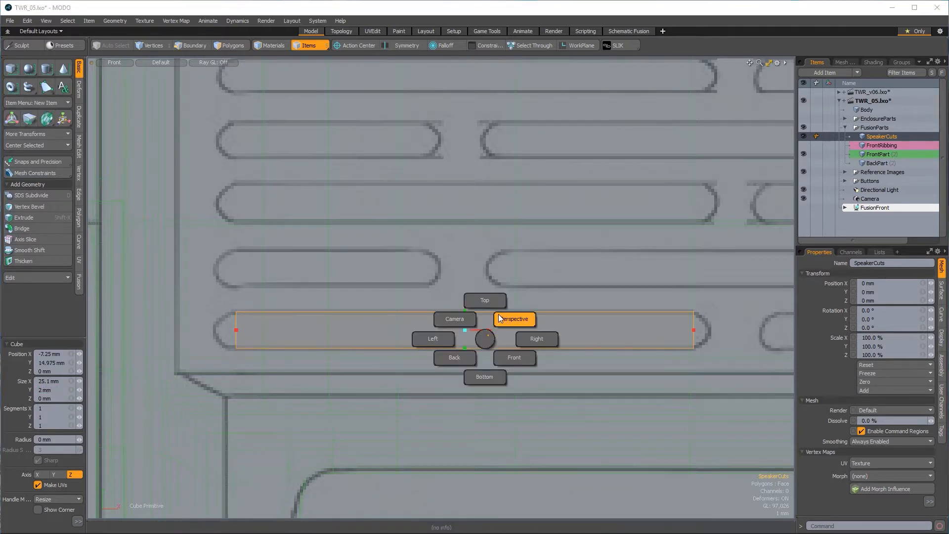
left_click(515, 320)
left_click_drag(438, 438, 498, 341, "alt")
key("ctrl+space")
left_click(506, 334)
key("space")
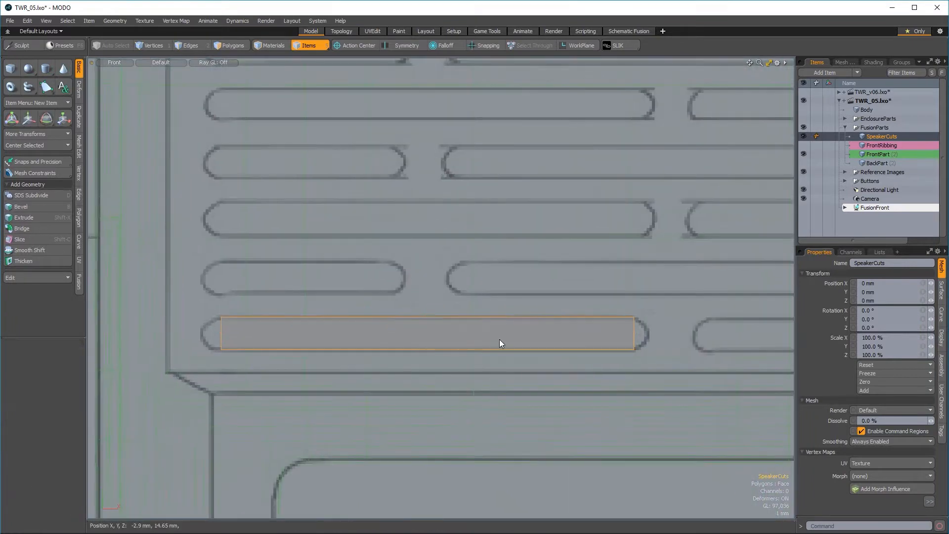
- Bevel the four depth-wise edges at the box's two ends by 1 mm with round level 2
key("ctrl+space")
left_click(523, 320)
left_click_drag(411, 391, 514, 366, "ctrl+alt")
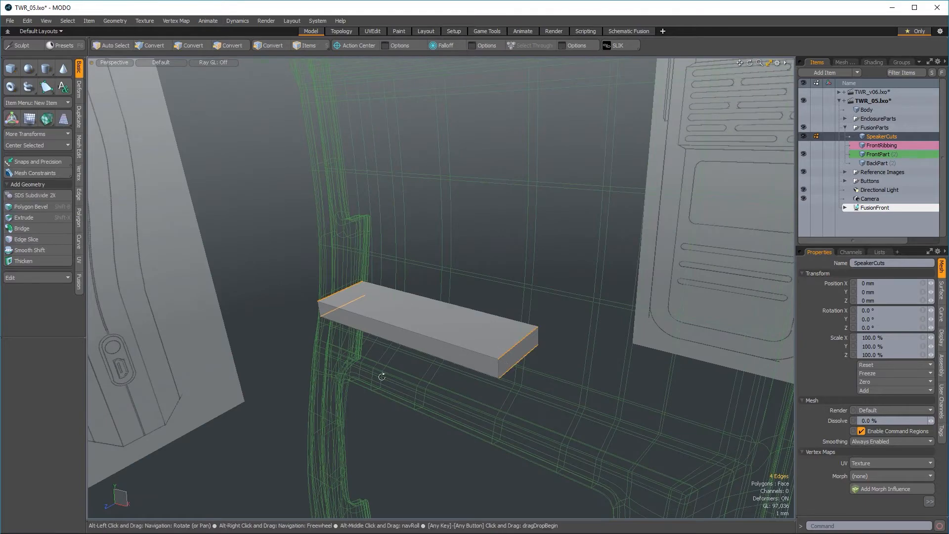
left_click_drag(382, 377, 536, 359, "alt")
key("b")
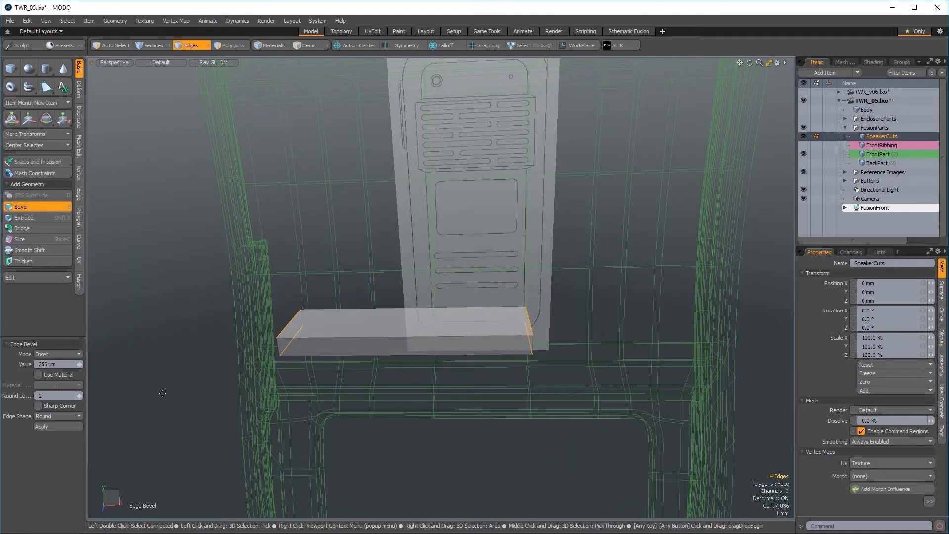
left_click_drag(403, 321, 504, 366, "alt")
left_click_drag(458, 312, 449, 365, "ctrl+alt")
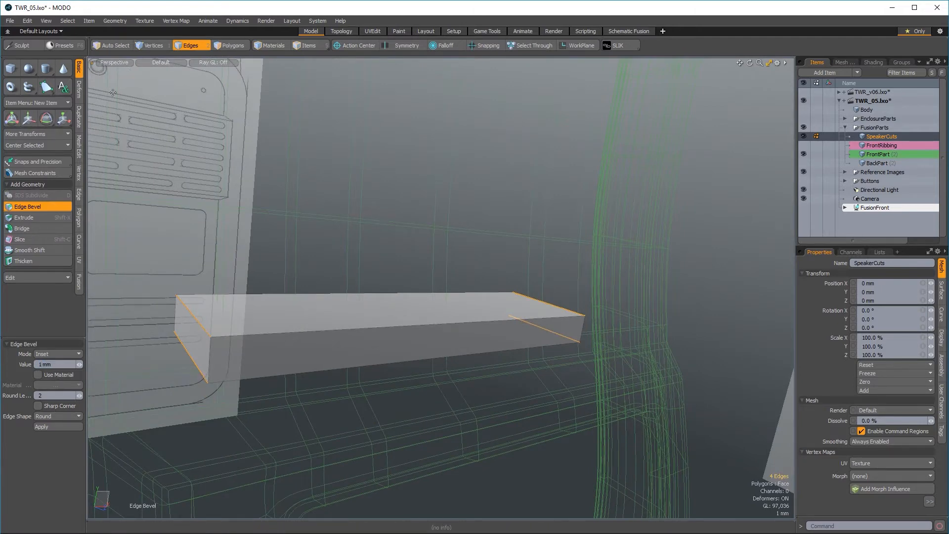
left_click(41, 426)
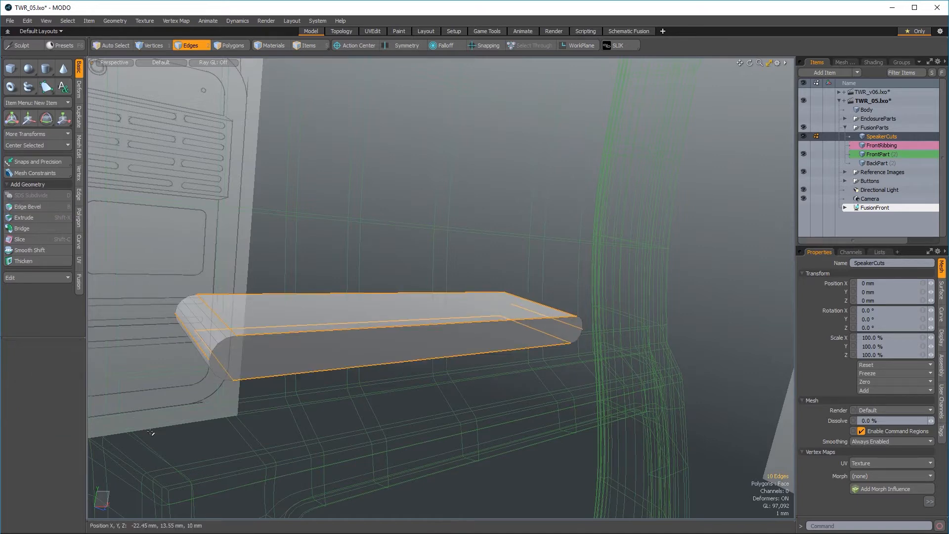
- Deselect the bevelled edges and examine the rounded ends of the speaker slot shape
left_click_drag(213, 374, 254, 420, "alt")
left_click(296, 340)
left_click(312, 445)
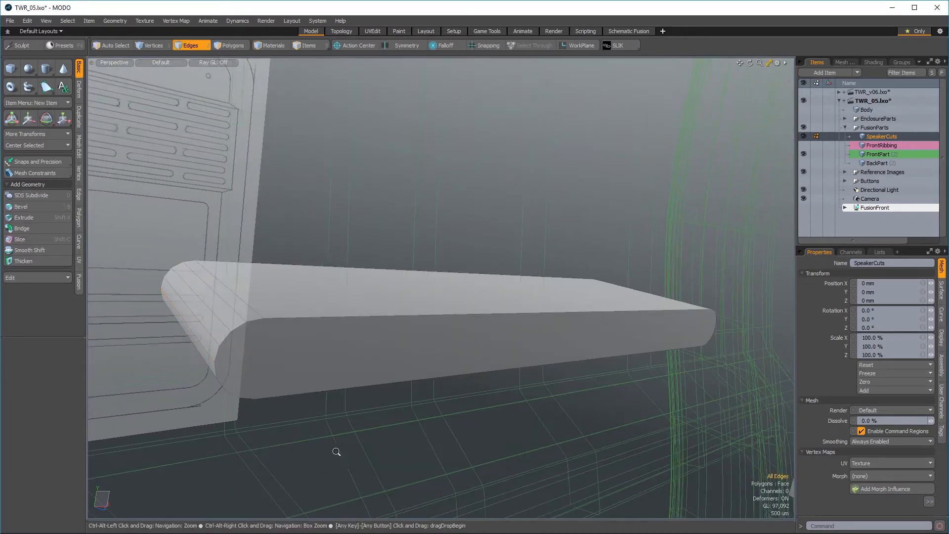
scroll(342, 454, "down", 5)
left_click_drag(387, 410, 358, 328, "alt+shift")
left_click_drag(519, 349, 479, 364, "alt")
- In the front view, shift the vertices of the slot shape's left rounded end outward to match the reference slot
key("ctrl+space")
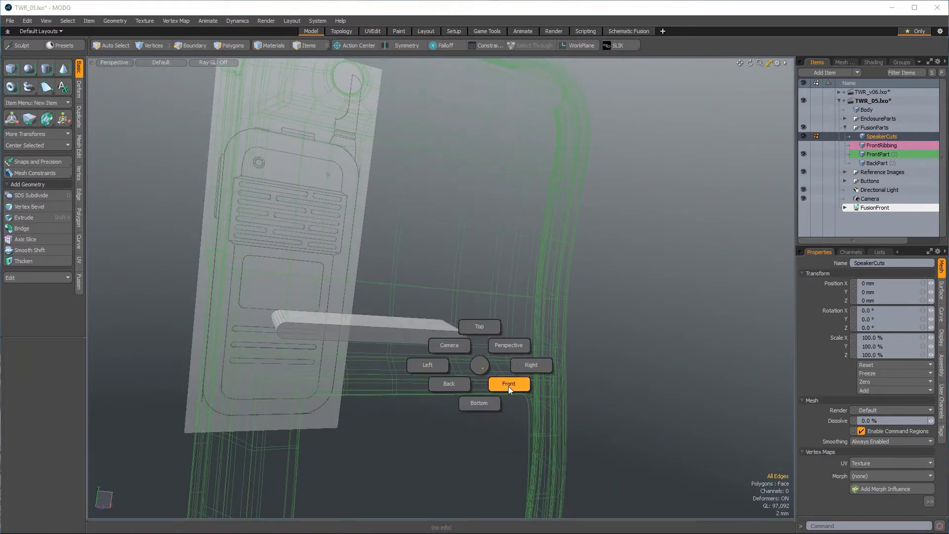
left_click(508, 386)
left_click_drag(361, 360, 396, 359, "ctrl+alt")
key("1")
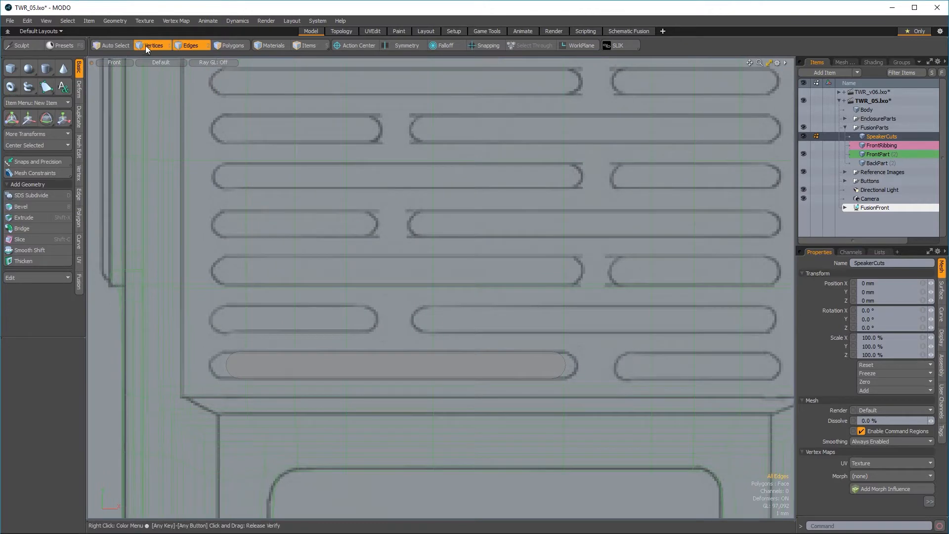
double_click(240, 351)
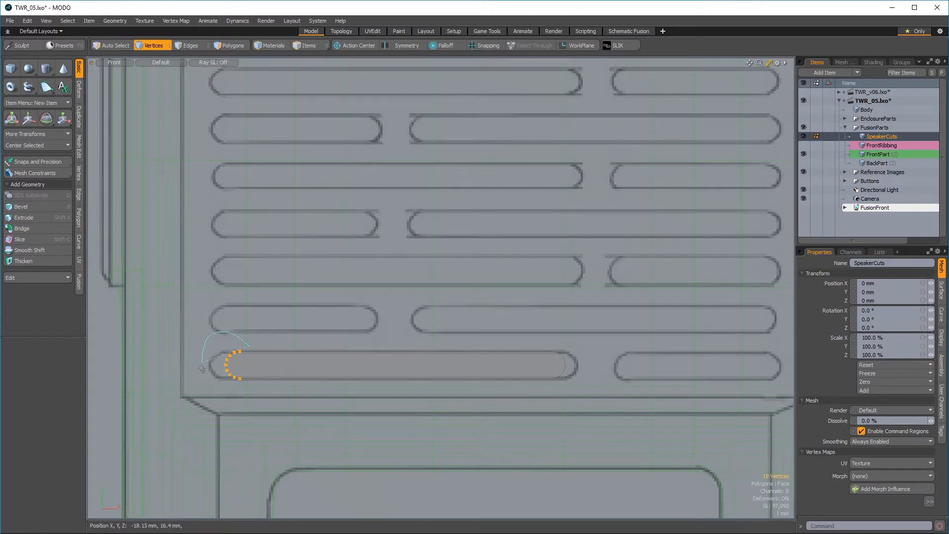
key("w")
left_click_drag(202, 369, 289, 356, "ctrl+alt")
key("space")
left_click(364, 303)
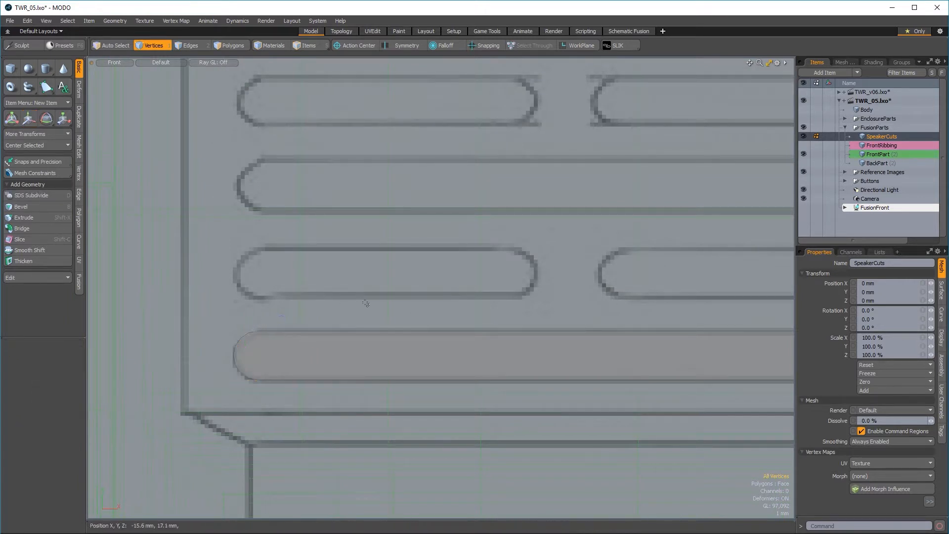
- Shift the vertices of the slot shape's right rounded end outward along X to match the reference slot
left_click_drag(434, 302, 368, 299, "ctrl+alt")
left_click_drag(638, 287, 340, 278, "alt+shift")
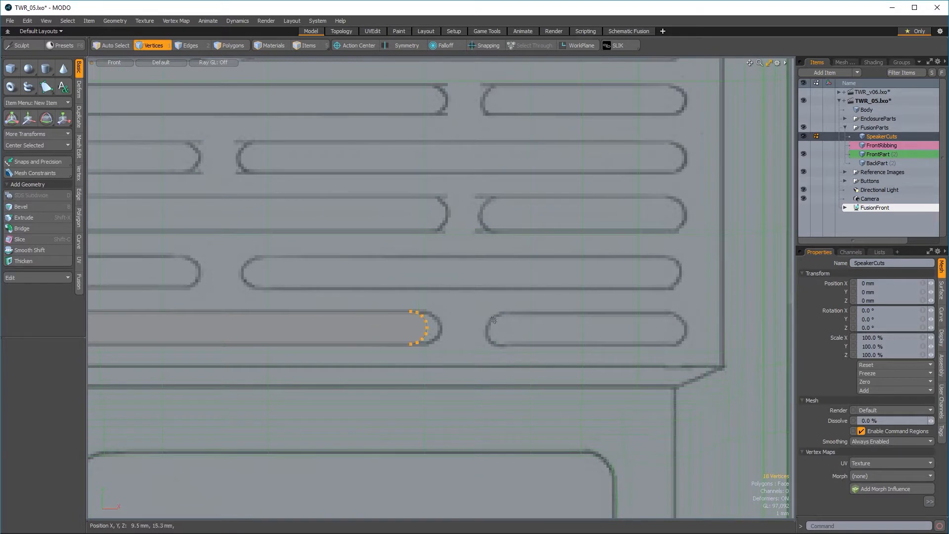
key("w")
scroll(444, 331, "up", 3)
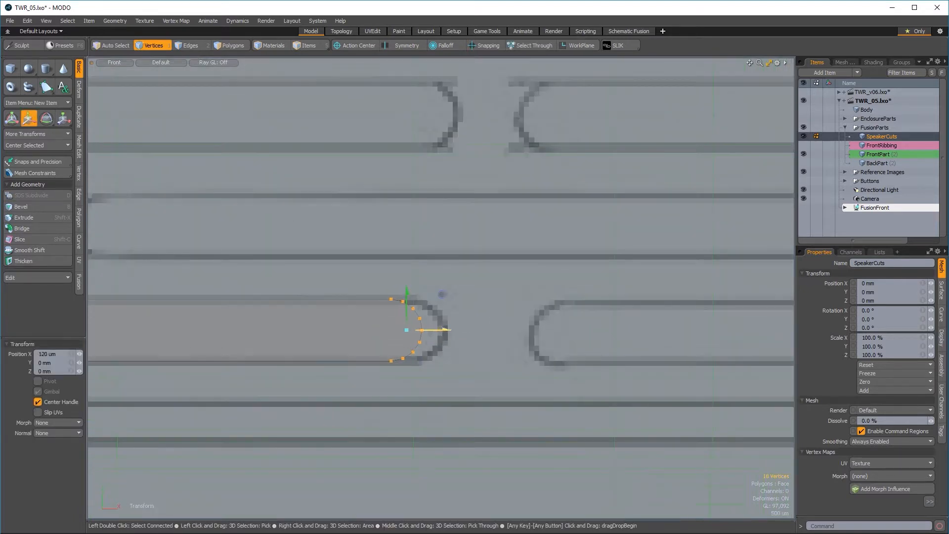
key("space")
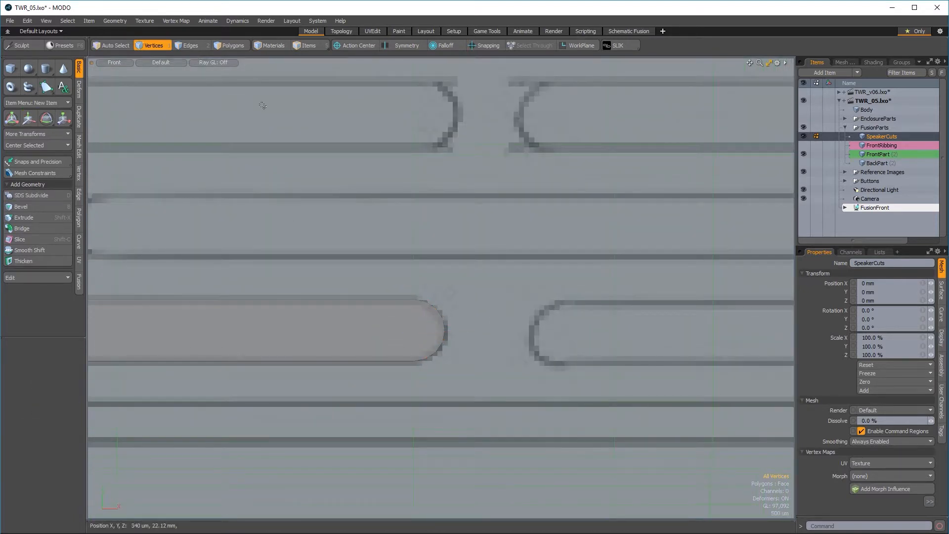
- Select the slot shape's front and back faces in perspective and inset them with Polygon Bevel
left_click(229, 45)
scroll(253, 230, "down", 5)
key("ctrl+space")
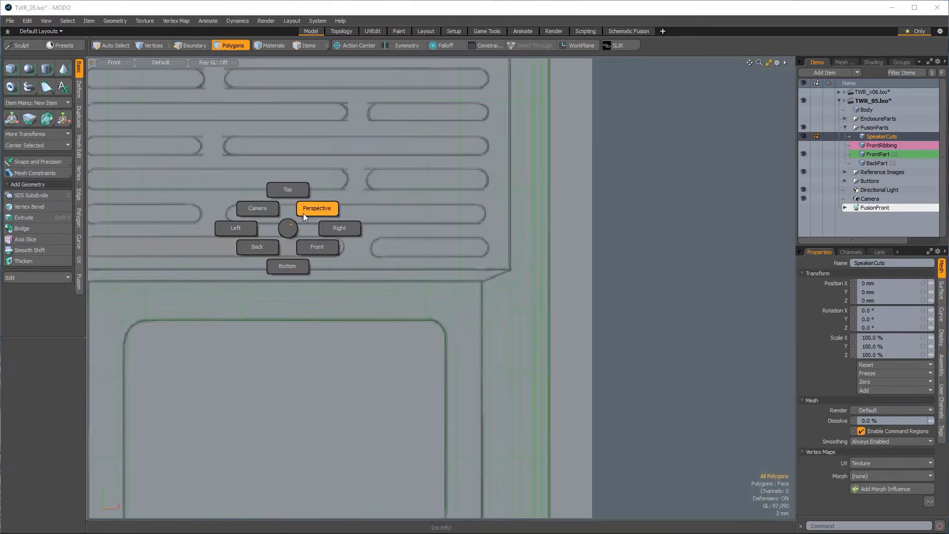
left_click(304, 213)
left_click_drag(241, 317, 272, 350, "alt")
left_click(318, 326)
left_click(442, 349, "shift")
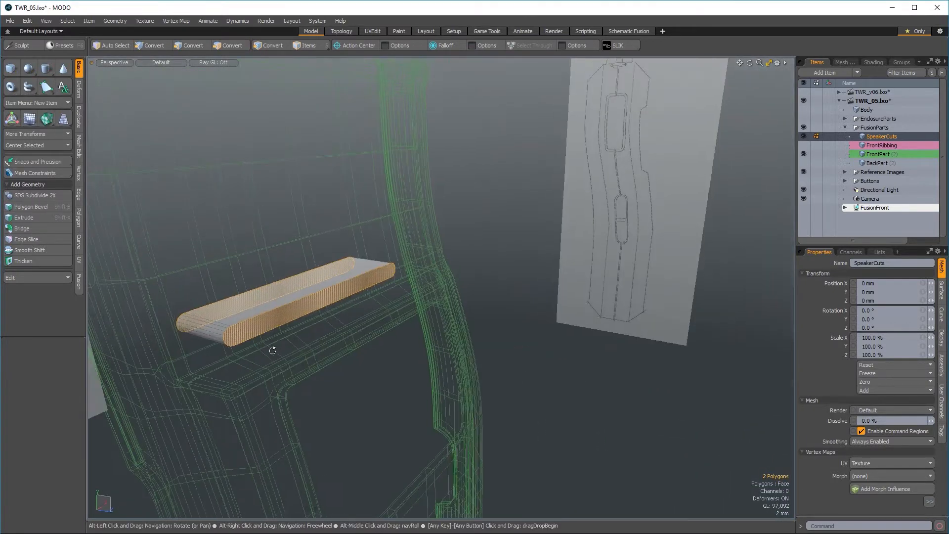
key("b")
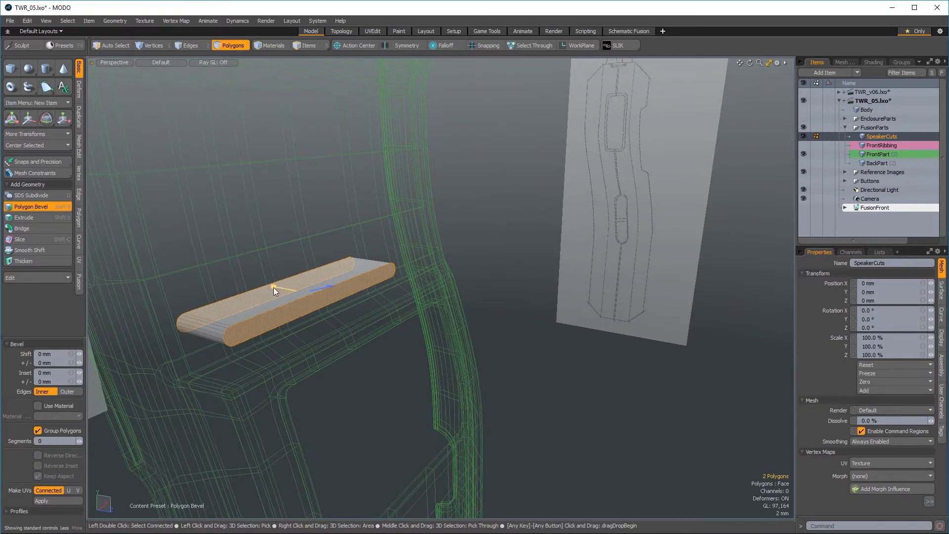
key("q")
left_click(272, 356)
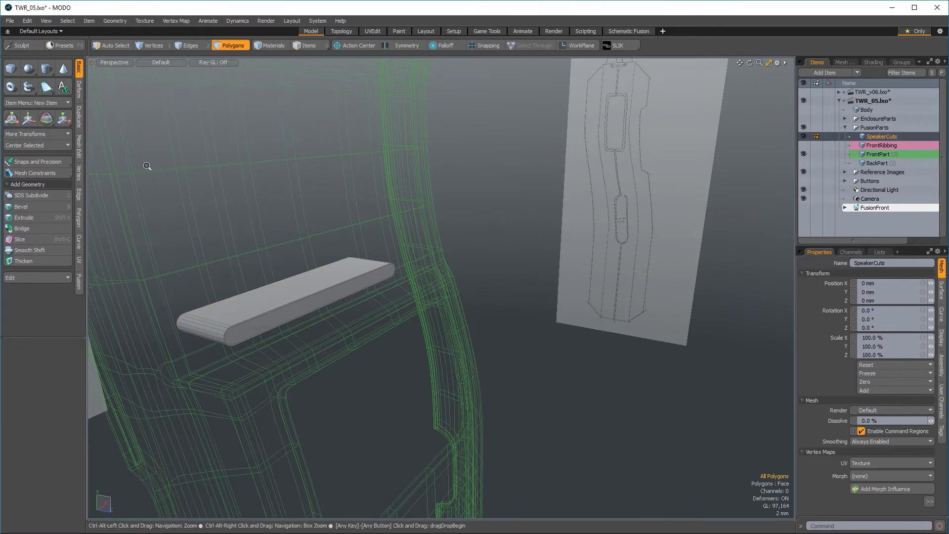
- Loop Slice the slot shape's sides with two symmetrical cuts at 2 % from the front and back edges
left_click_drag(144, 165, 364, 356, "ctrl+alt")
key("alt+c")
left_click_drag(354, 403, 411, 377, "ctrl+alt")
double_click(410, 378)
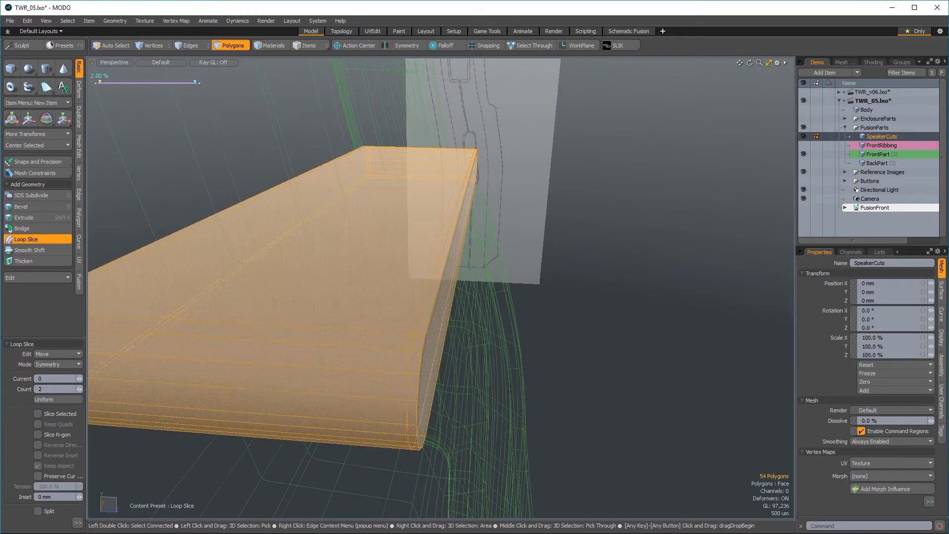
key("space")
left_click(509, 371)
left_click_drag(509, 370, 468, 371, "alt")
- Duplicate the slot shape in the front view and move the copy about 30 mm along X to the neighbouring reference slot's left end
key("ctrl+space")
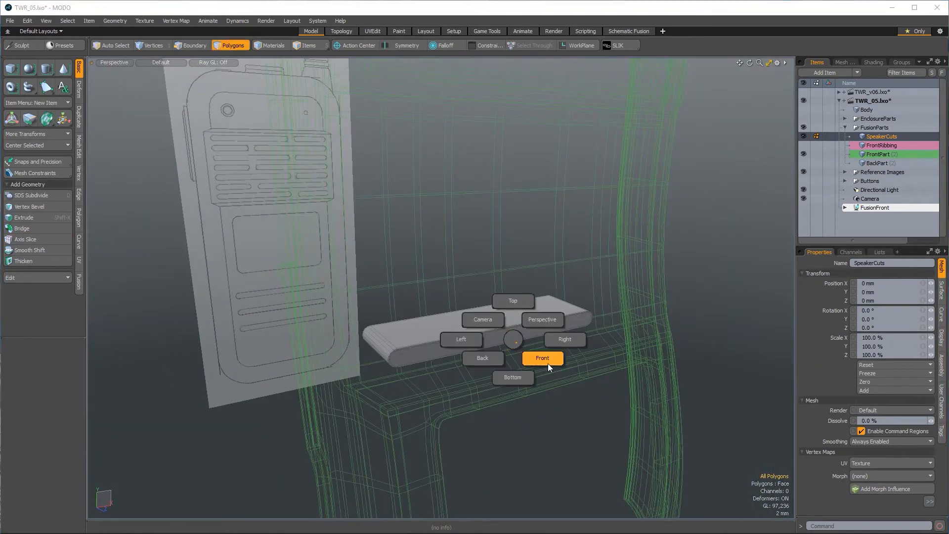
left_click(544, 359)
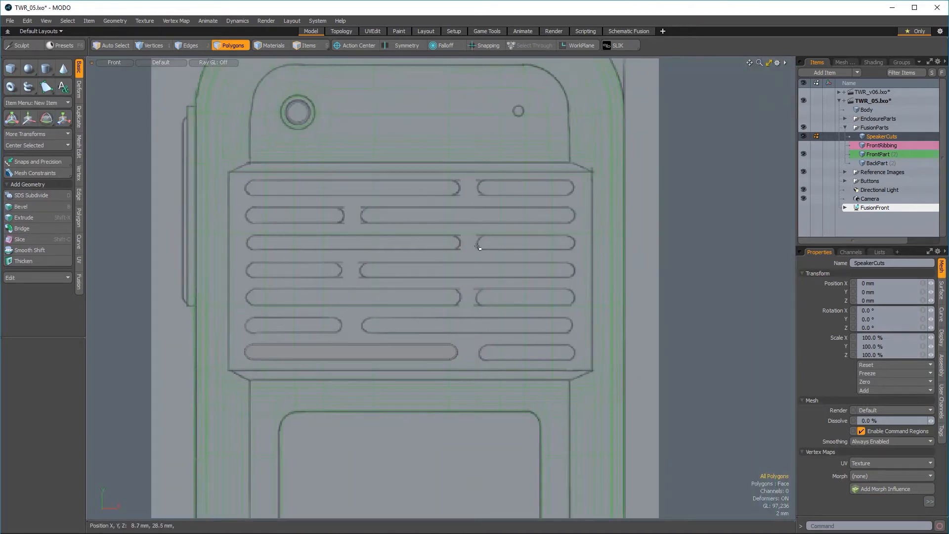
right_click_drag(472, 289, 66, 332)
right_click_drag(597, 277, 598, 276)
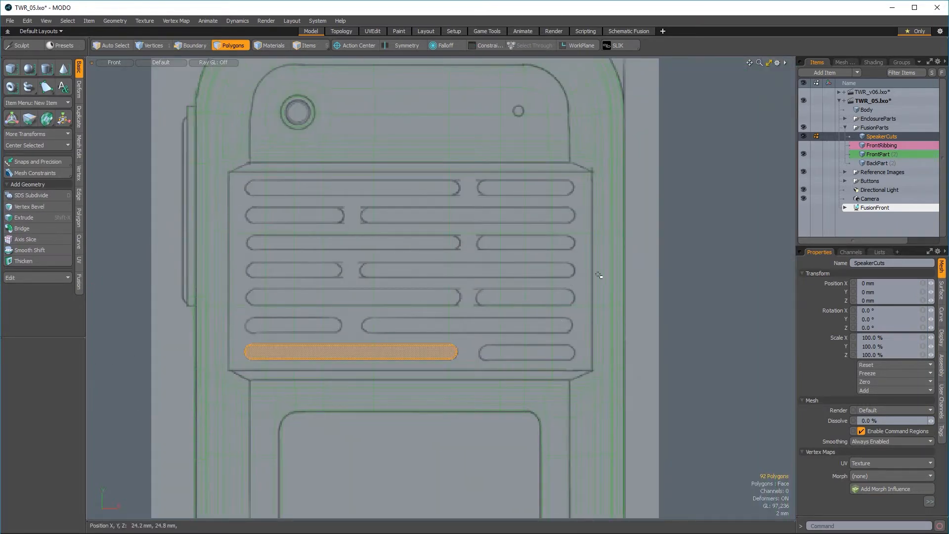
key("w")
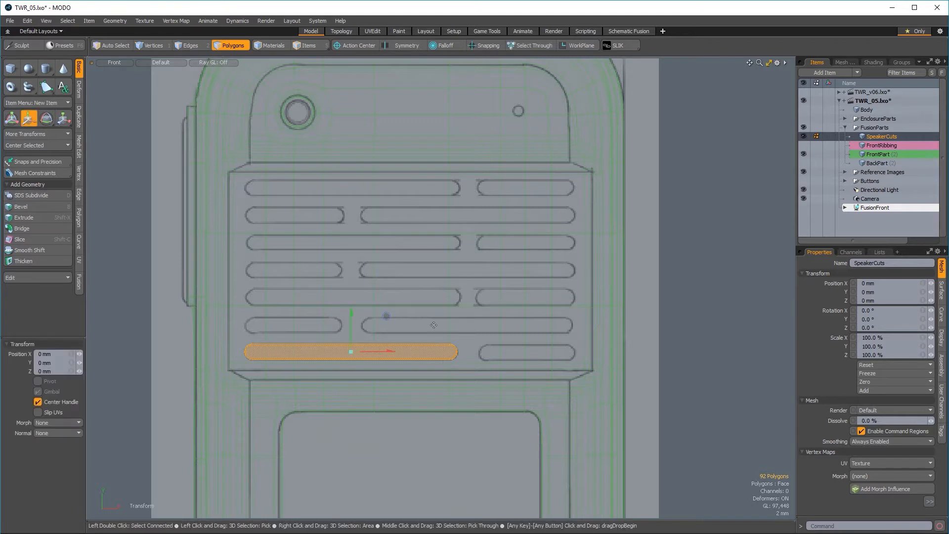
left_click_drag(393, 352, 630, 352)
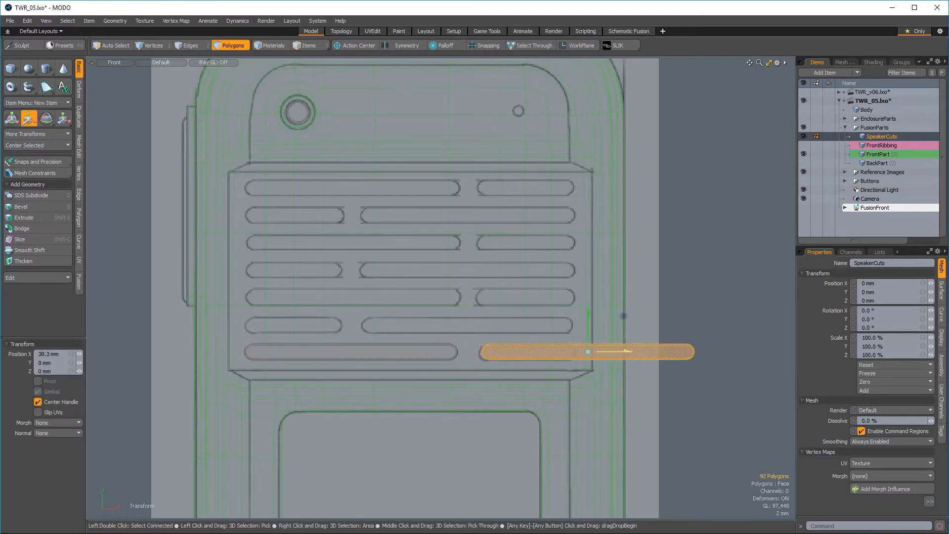
key("space")
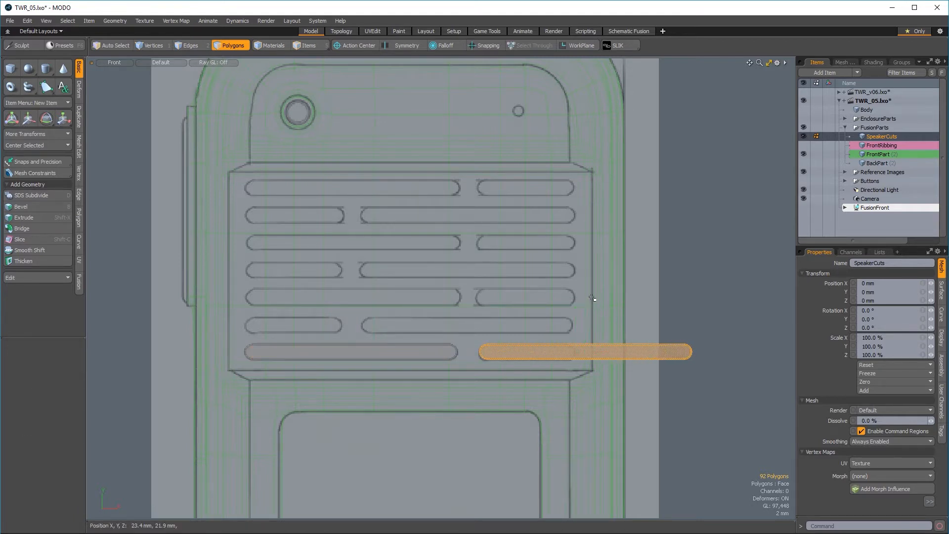
left_click(593, 298)
- Shorten the copied slot by moving its right-end vertices about -15 mm along X to the reference slot's end
key("1")
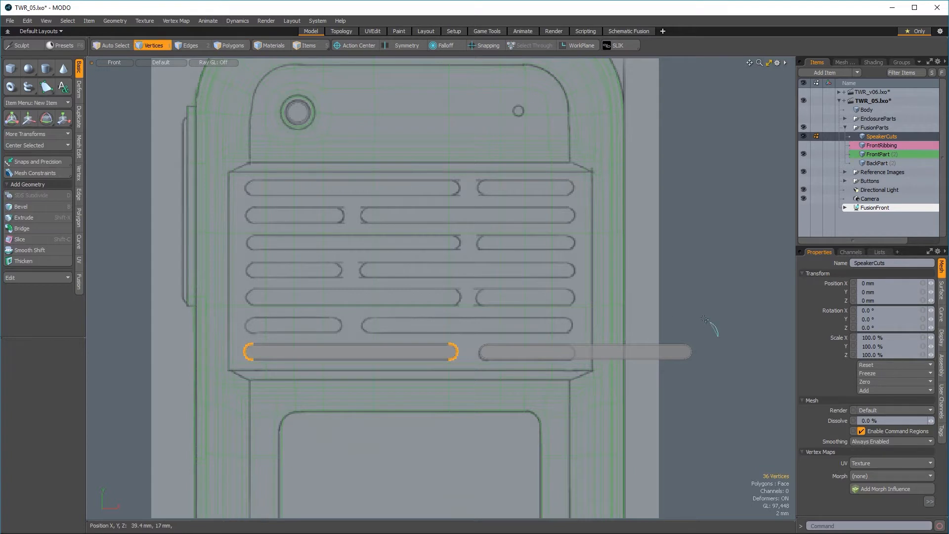
right_click_drag(705, 319, 733, 354)
key("w")
scroll(666, 325, "up", 3)
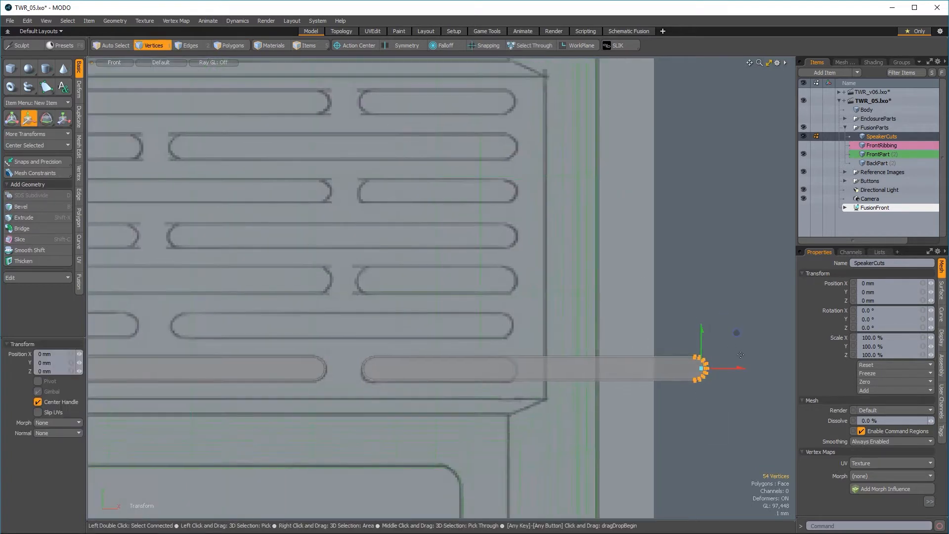
left_click_drag(742, 371, 549, 369)
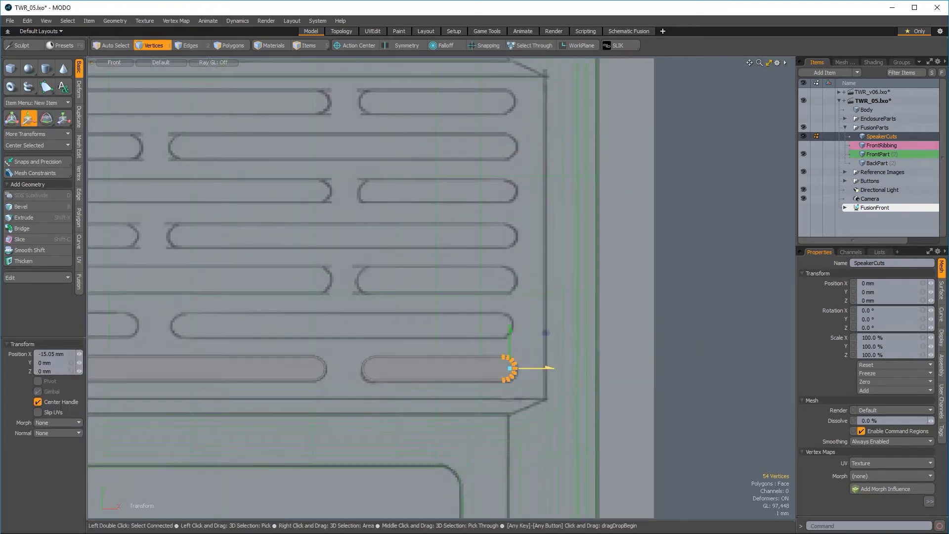
key("space")
left_click(593, 358)
- Duplicate both bottom-row slots and move the copies up 3.5 mm along Y onto the second reference row
scroll(565, 316, "down", 5)
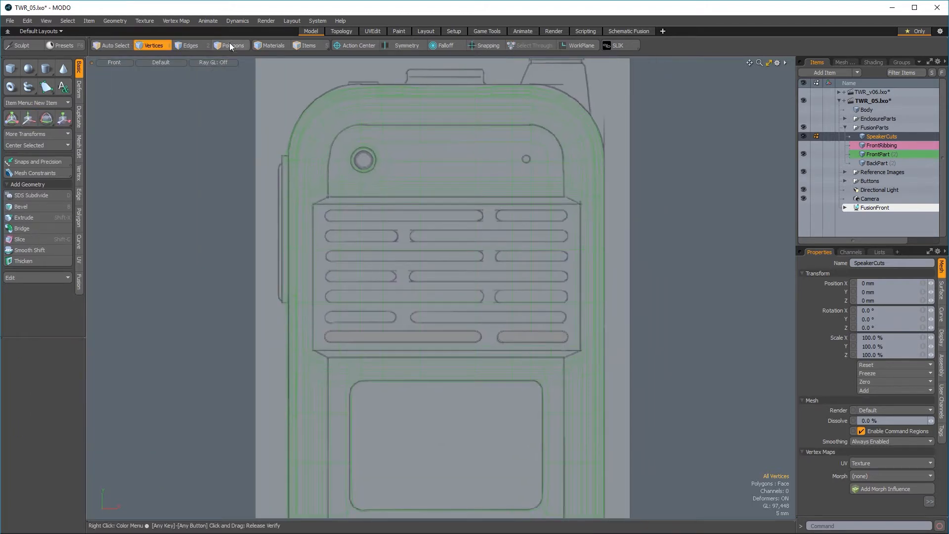
left_click(225, 44)
mouse_move(411, 253)
right_mouse_down()
mouse_move(664, 363)
mouse_move(653, 349)
right_mouse_up()
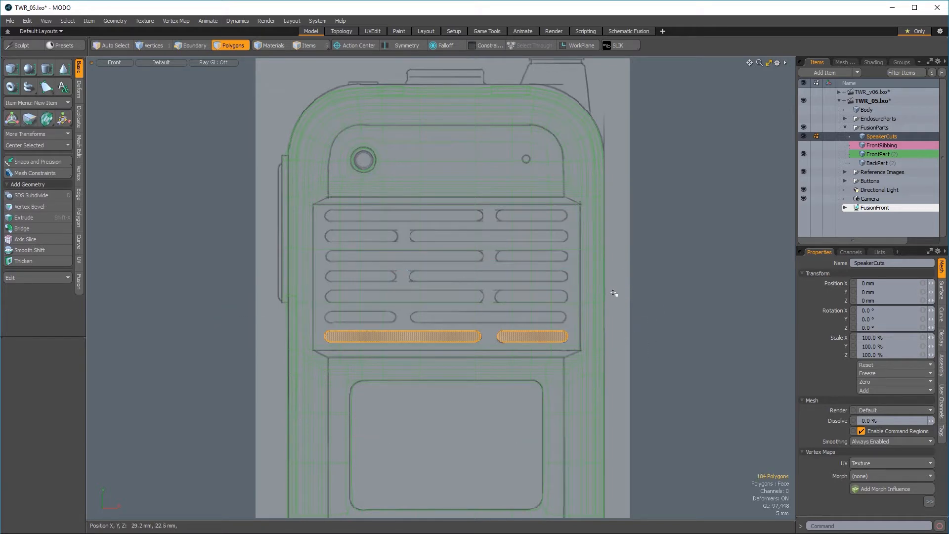
key("w")
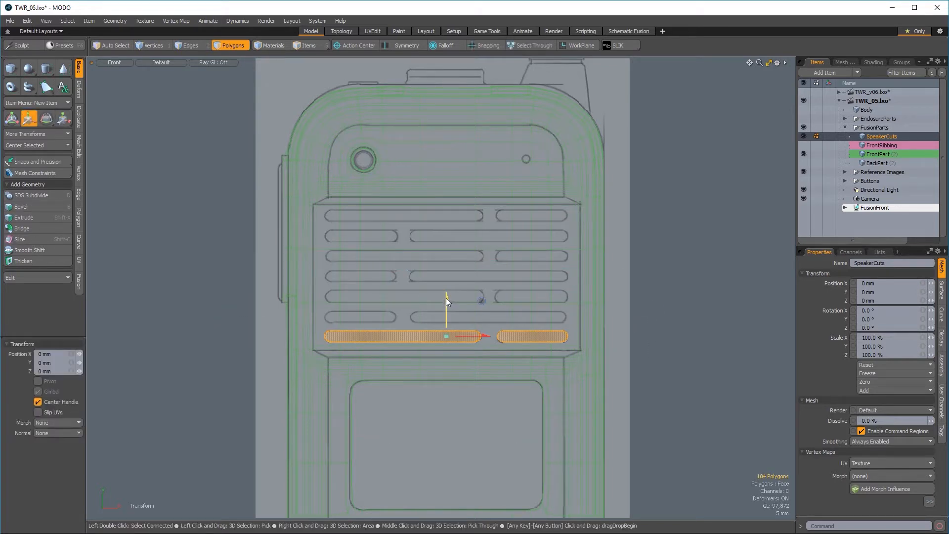
left_click_drag(446, 297, 446, 280)
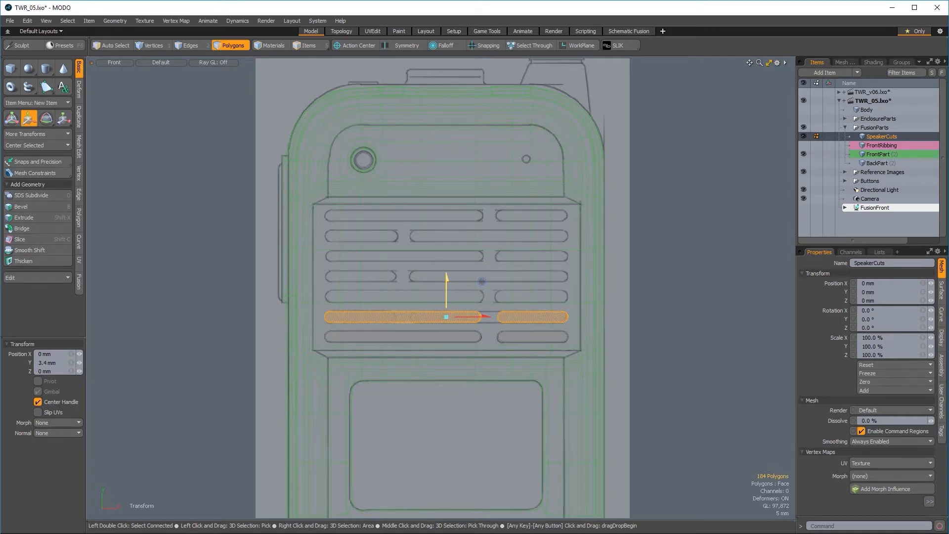
left_click_drag(446, 287, 447, 288)
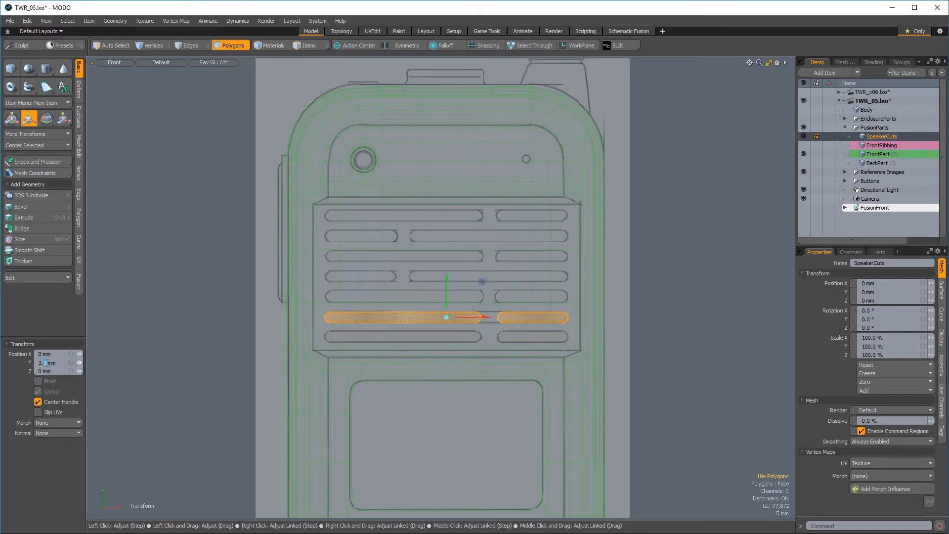
key("Return")
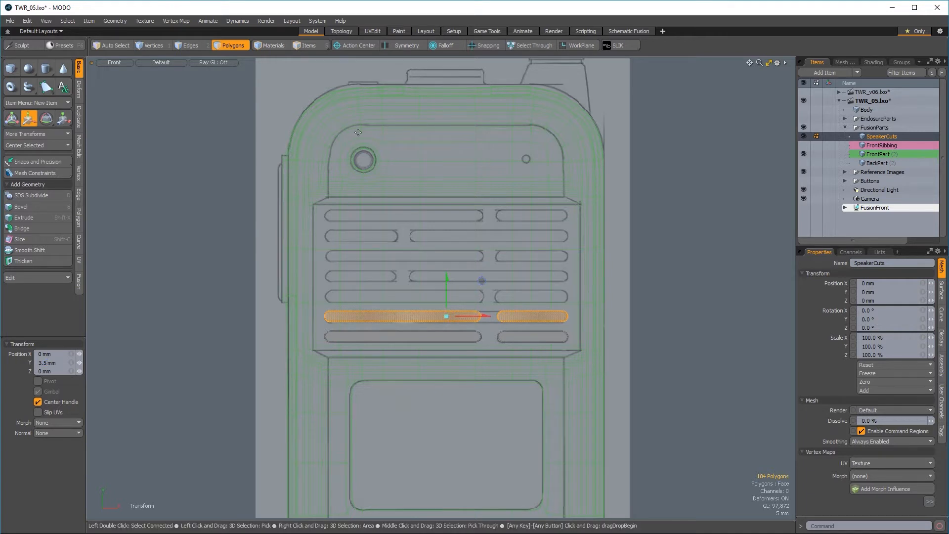
key("space")
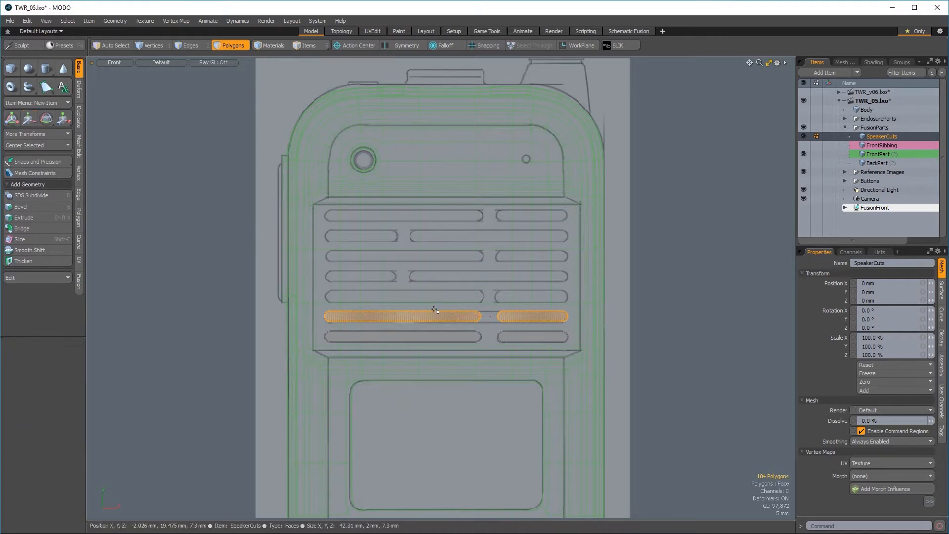
- Mirror the second-row slots horizontally by setting their X scale to -100 %
key("r")
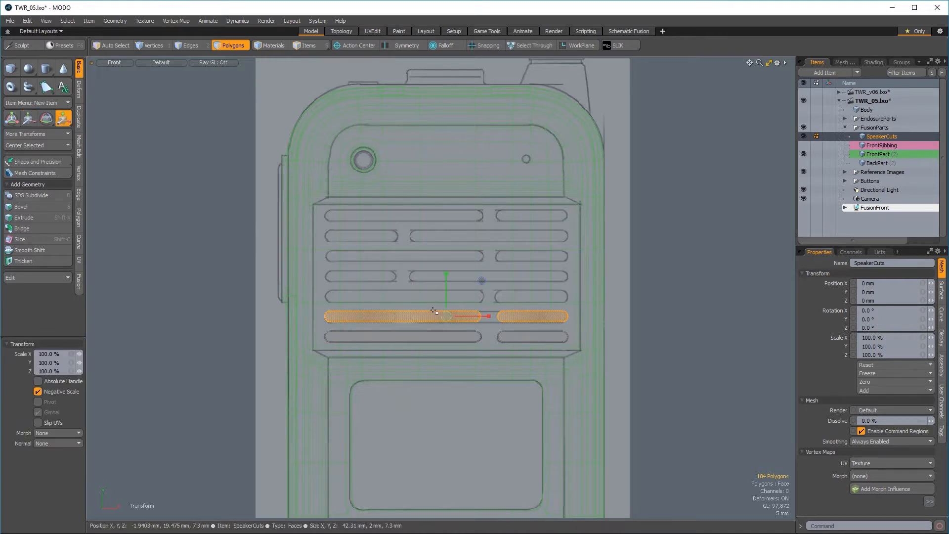
left_click(62, 392)
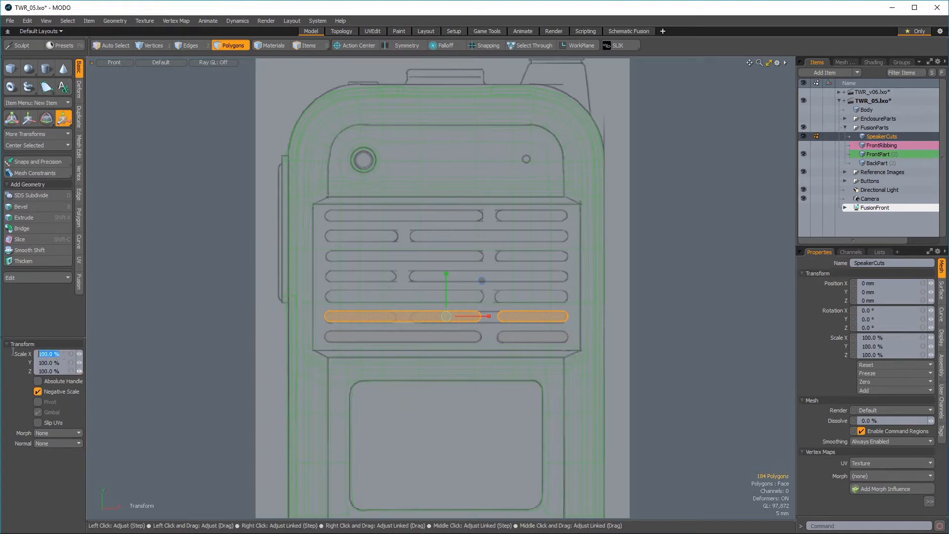
type("-100")
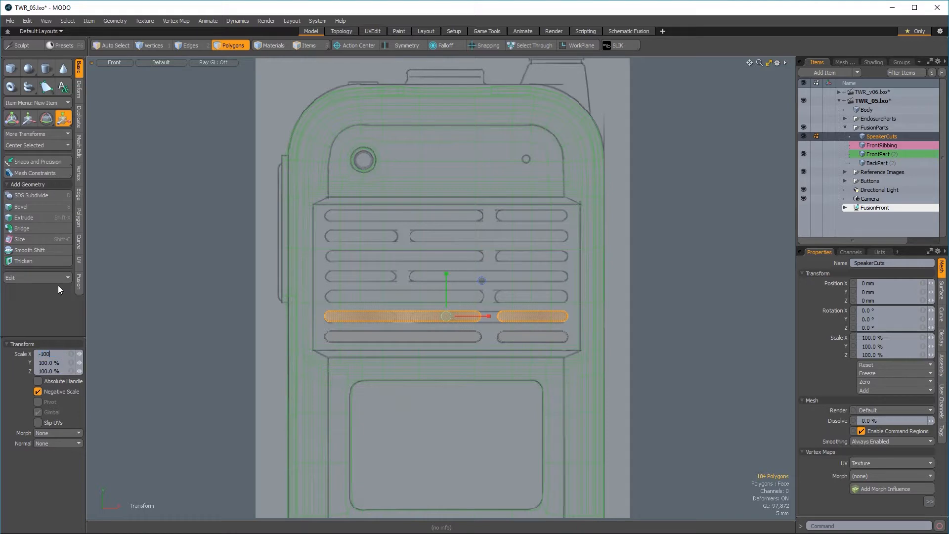
key("Return")
key("space")
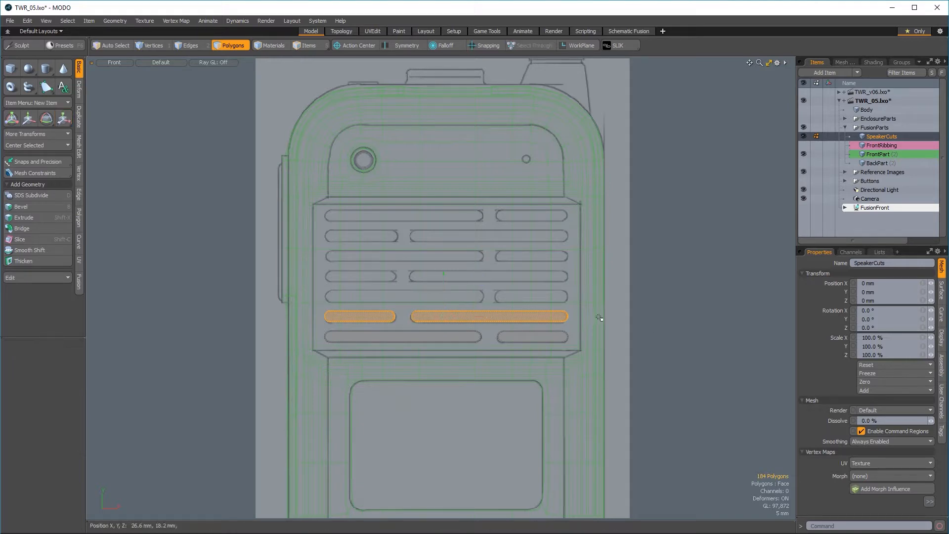
- Deselect the mirrored slots and examine their faces up close in perspective
key("ctrl+space")
left_click(622, 303)
left_click_drag(601, 320, 628, 324, "alt")
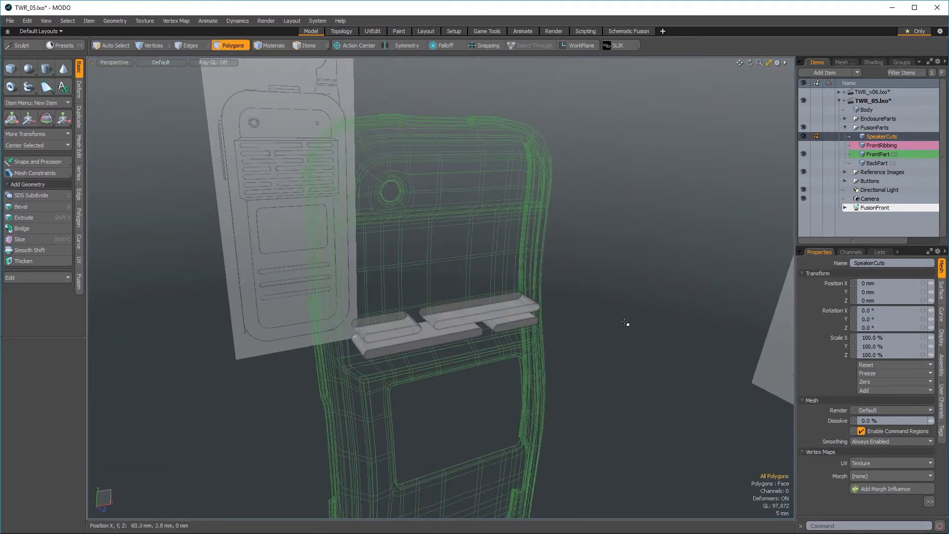
scroll(479, 314, "up", 8)
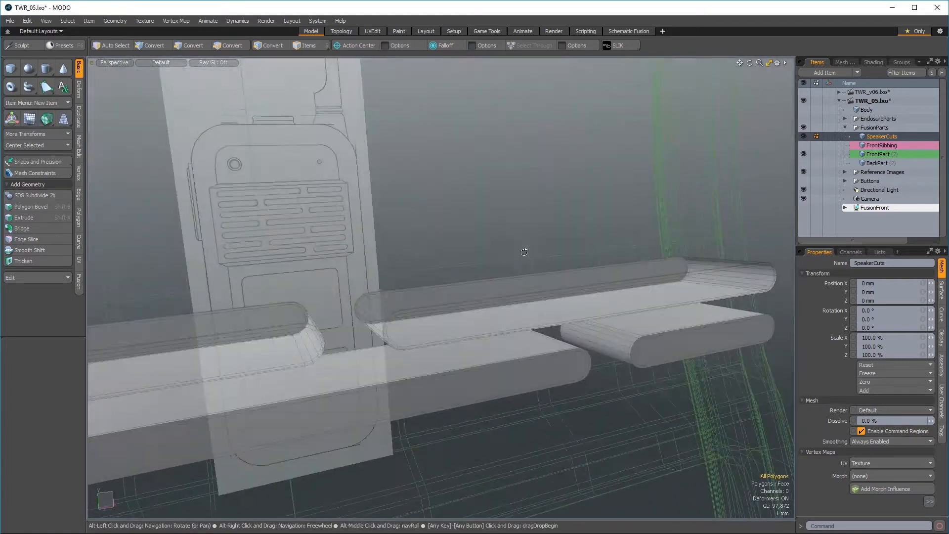
left_click_drag(524, 252, 462, 297, "alt")
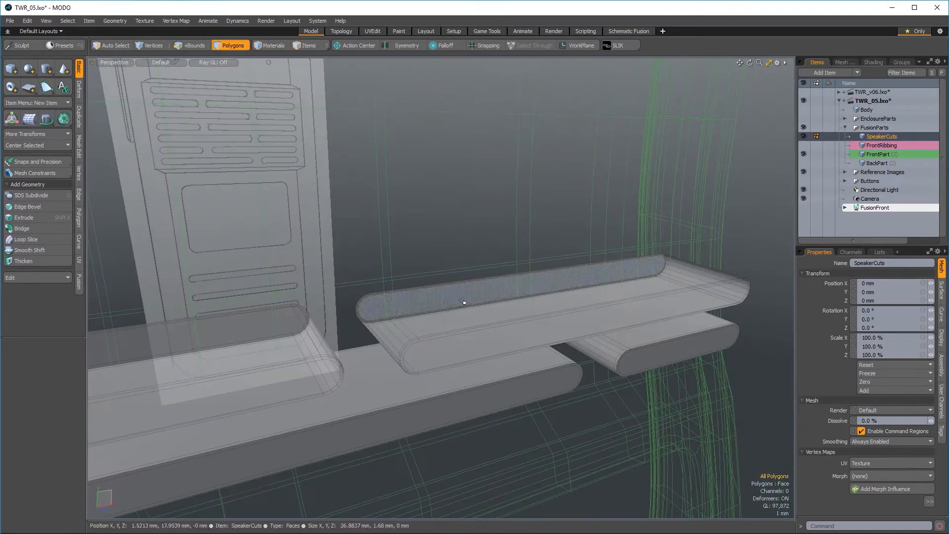
- Flip the polygons of both mirrored second-row slots, leaving nothing selected
double_click(445, 300)
double_click(244, 328, "shift")
key("f")
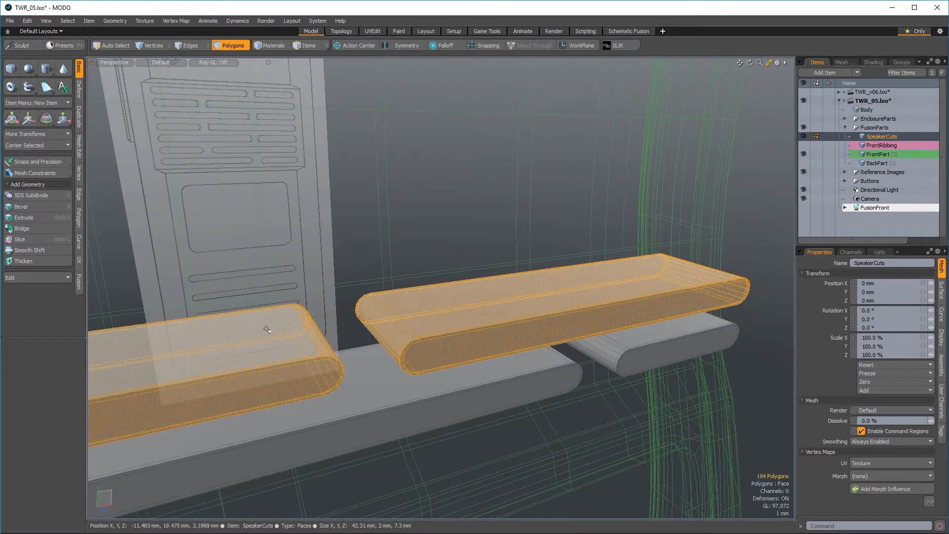
left_click(364, 245)
- Turn on snapping and start a Clone of both slot rows from the left-end vertex of the bottom-row slot
left_click_drag(365, 253, 483, 307, "alt")
scroll(369, 292, "down", 4)
key("ctrl+space")
left_click(513, 327)
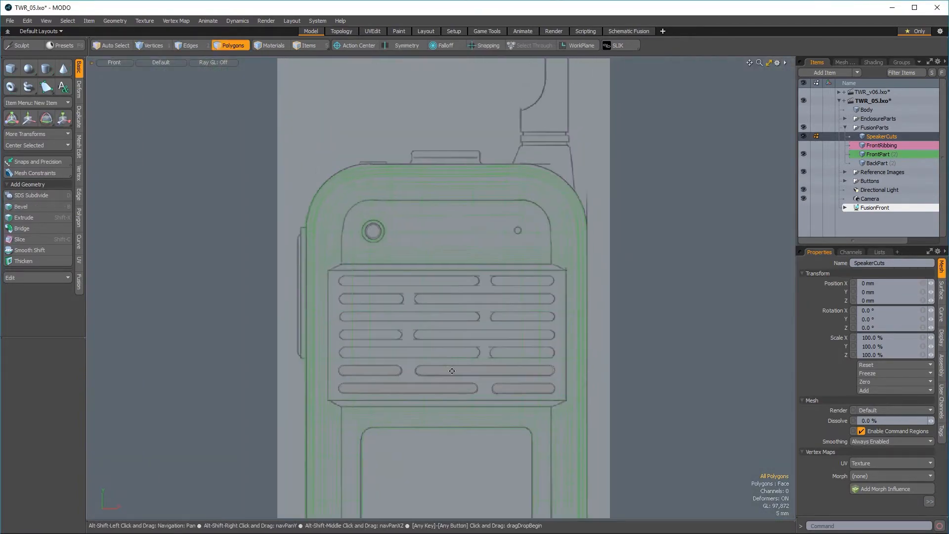
left_click(79, 118)
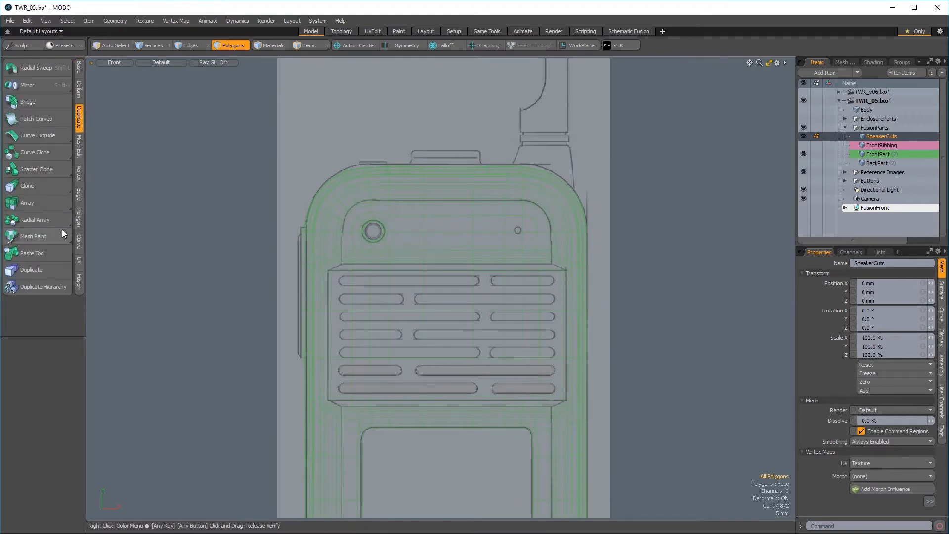
left_click(27, 186)
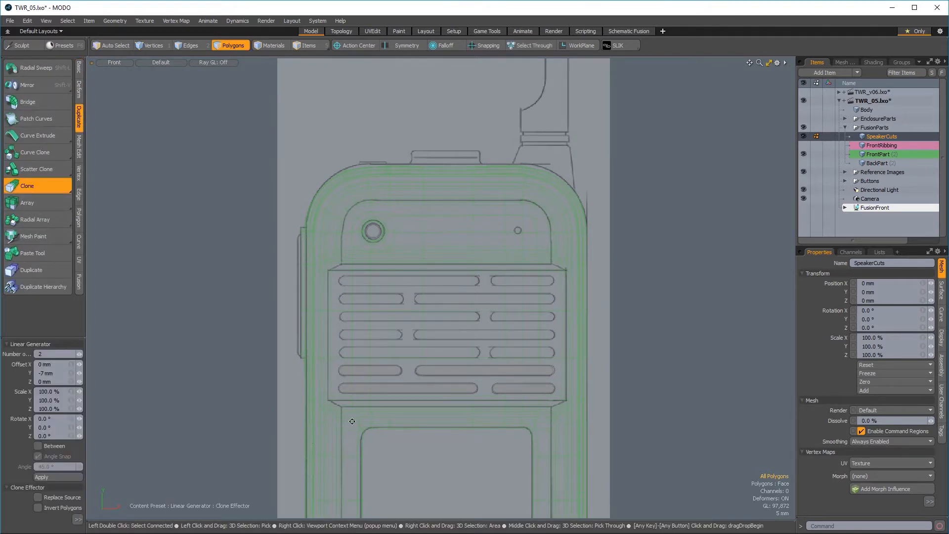
scroll(349, 379, "up", 5)
left_click(487, 45)
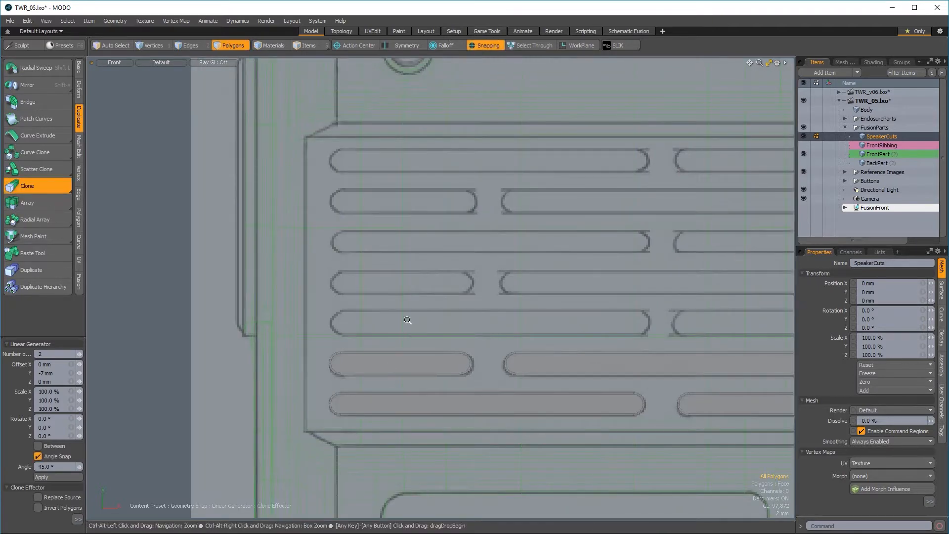
scroll(381, 371, "up", 4)
scroll(358, 345, "up", 3)
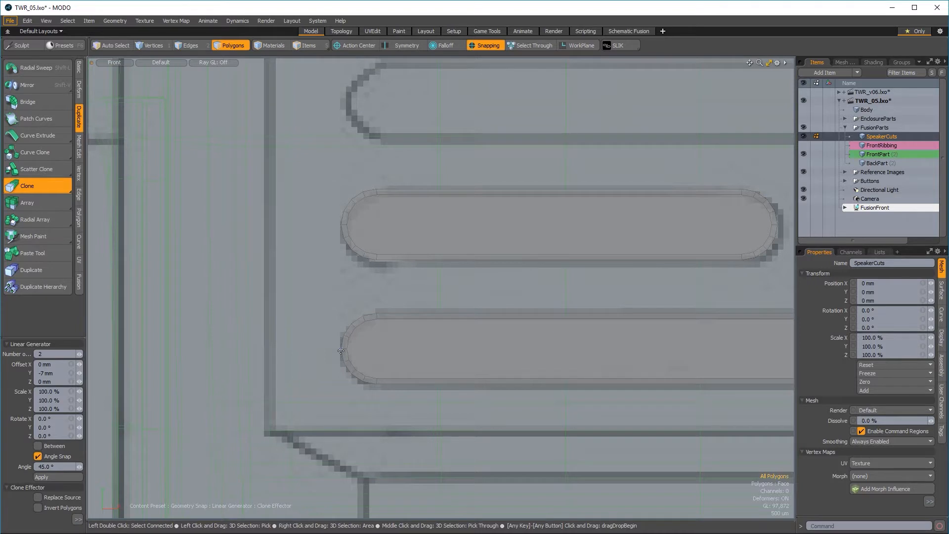
key("space")
left_click(54, 191)
left_click(341, 349)
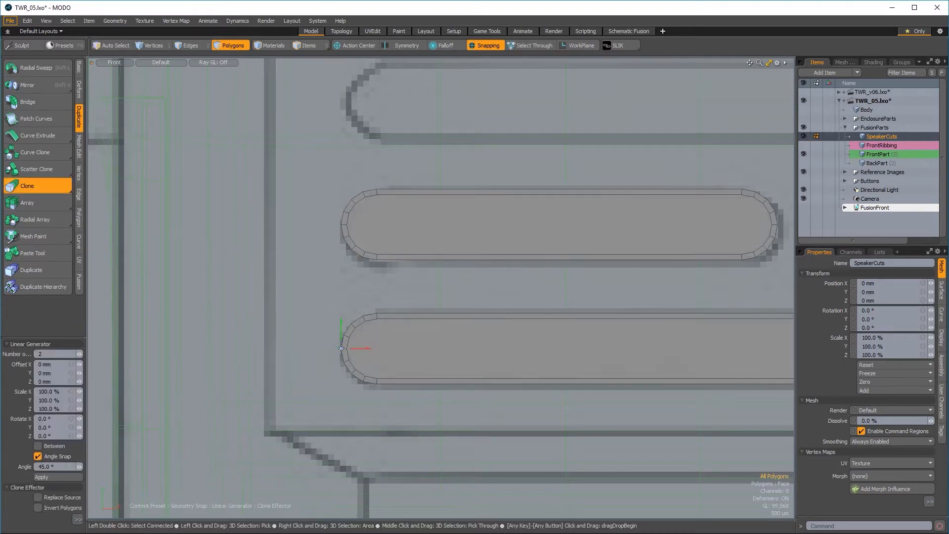
- Set the clones' Y offset to 7 mm and their number to 3, filling the speaker panel's rows upward
scroll(267, 385, "down", 3)
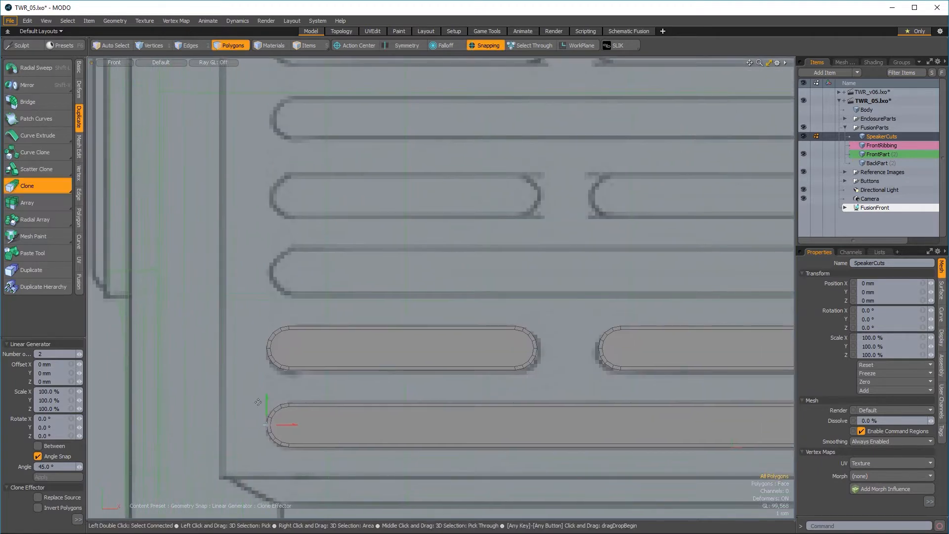
left_click_drag(266, 423, 266, 285)
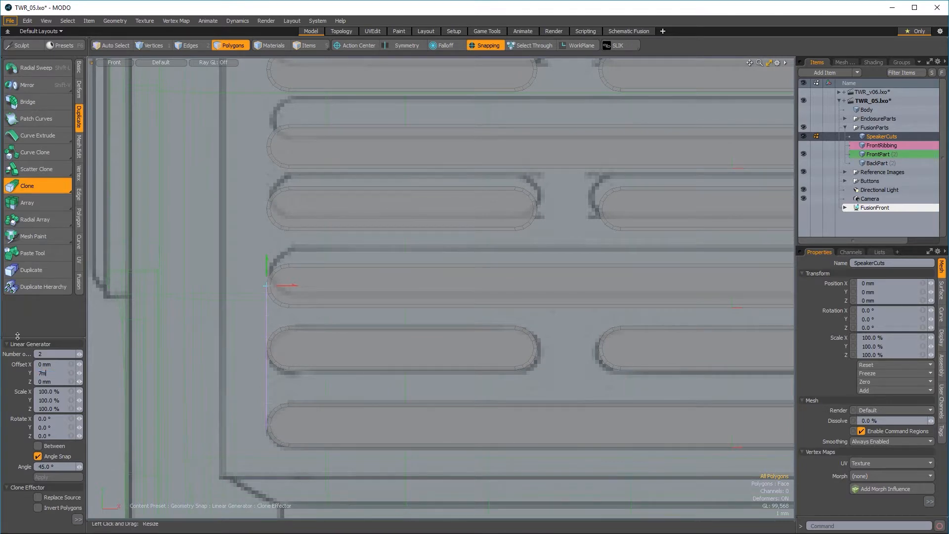
key("Return")
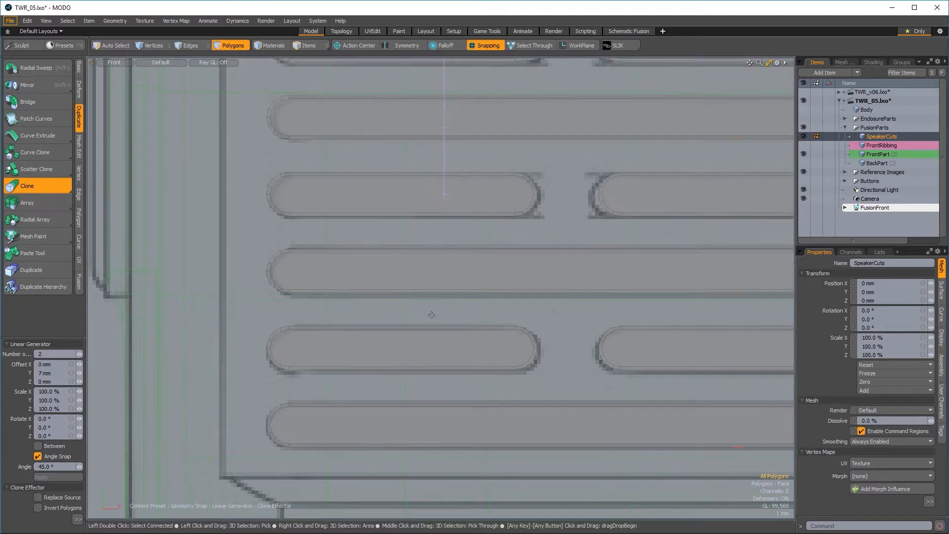
scroll(420, 325, "down", 5)
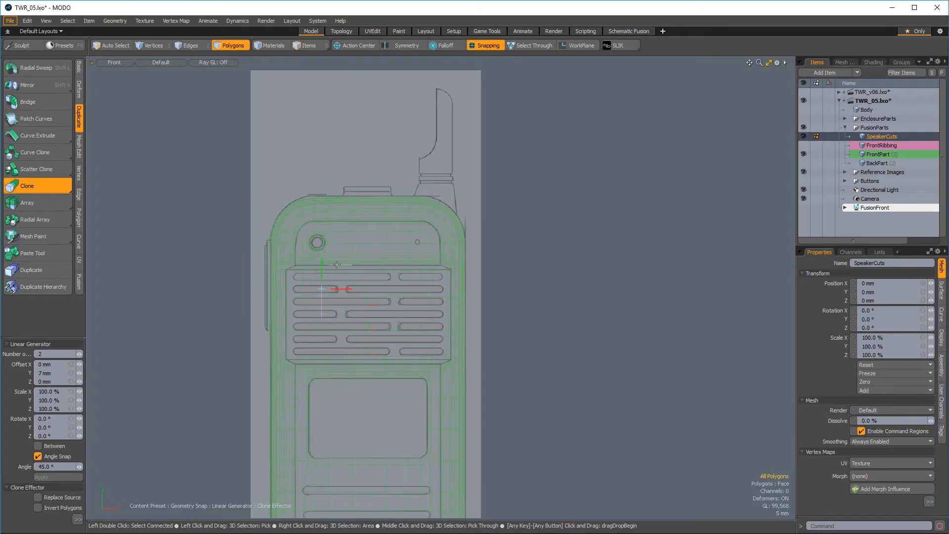
scroll(206, 326, "up", 3)
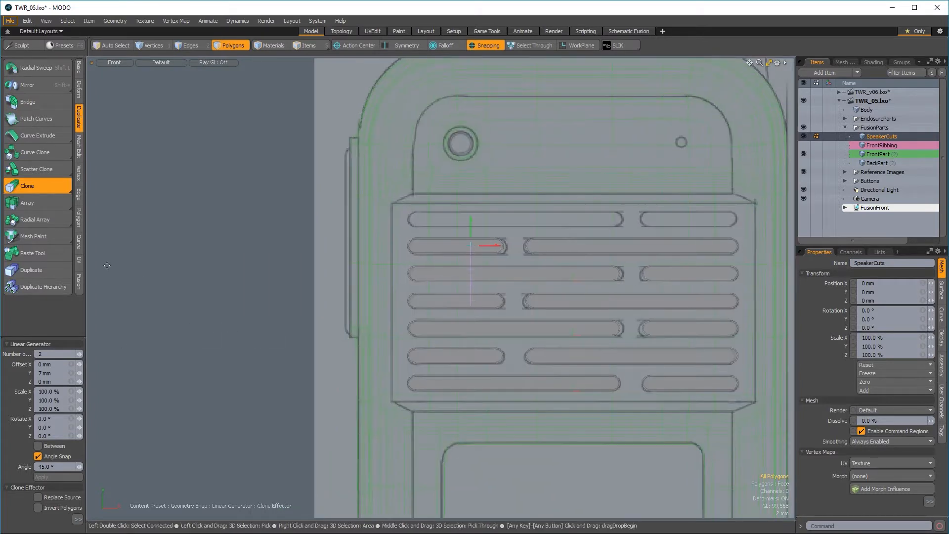
left_click(82, 355)
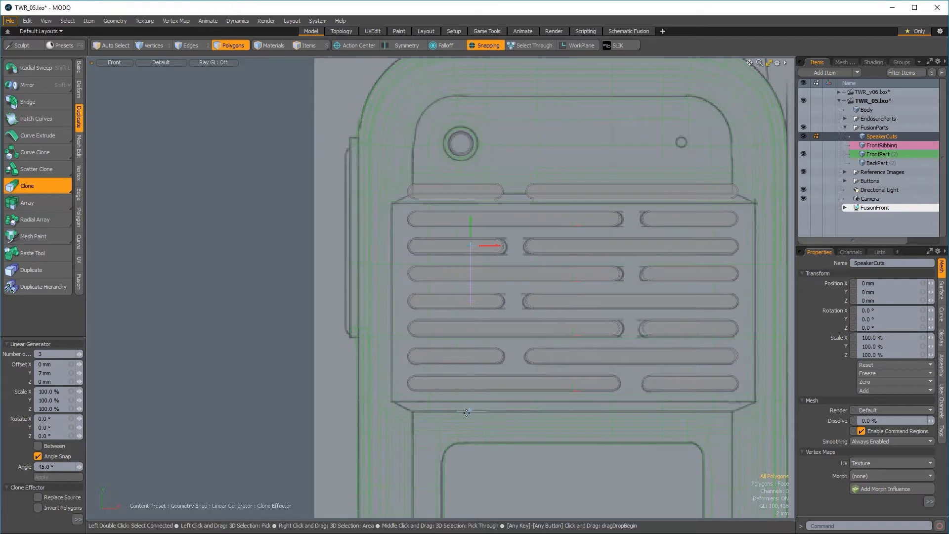
key("space")
- Delete the surplus row of two slots above the speaker panel's top edge
middle_click_drag(246, 157, 94, 190)
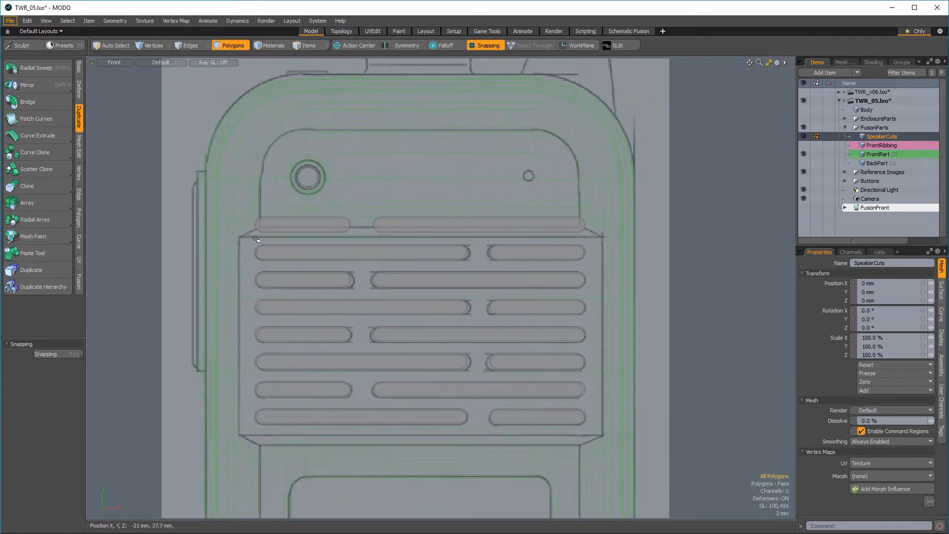
right_click_drag(663, 234, 666, 233)
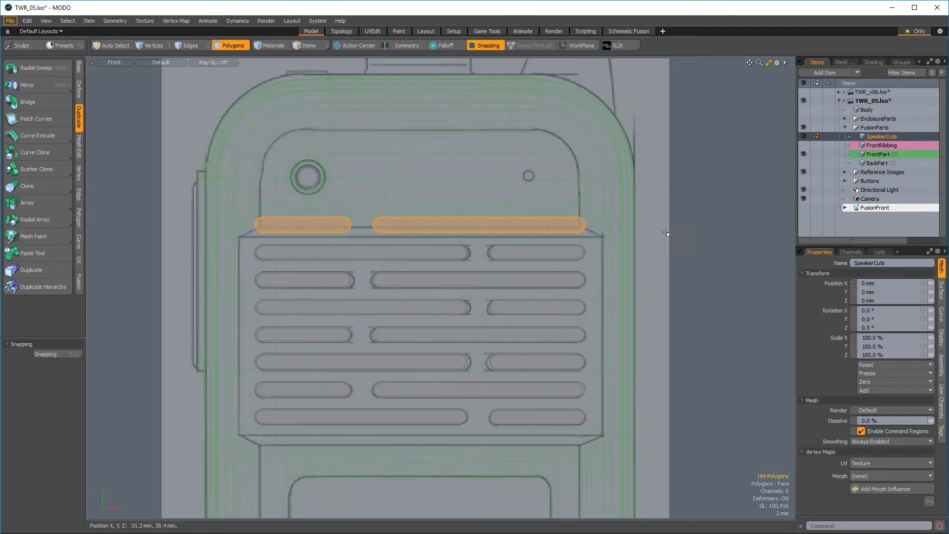
key("Delete")
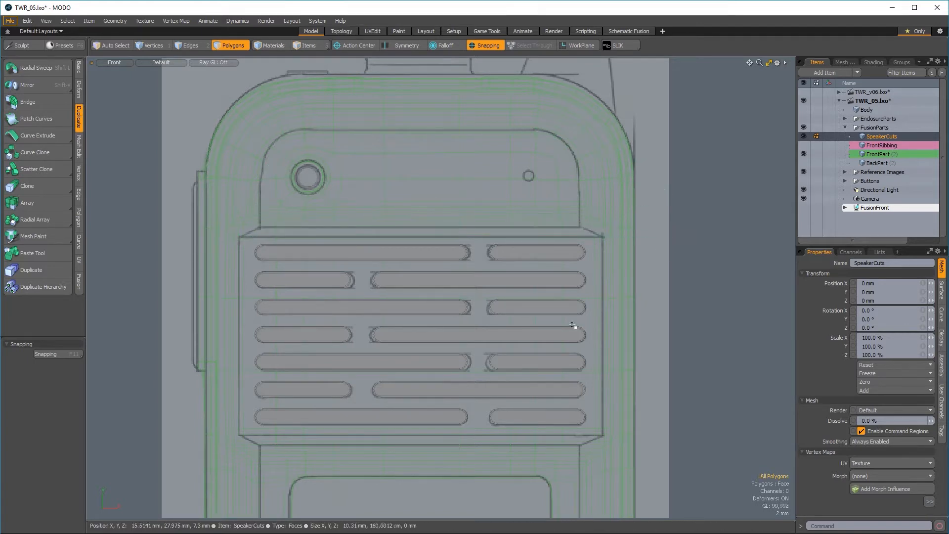
- With snapping off, move all the speaker slots along Z a little further into the front part
left_click_drag(678, 325, 691, 414, "alt")
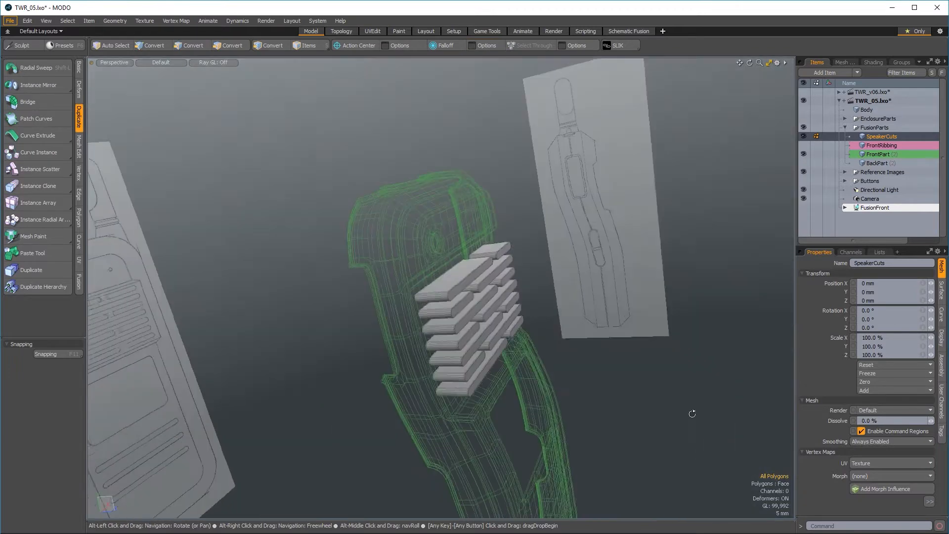
key("ctrl+space")
left_click(639, 351)
scroll(522, 341, "up", 2)
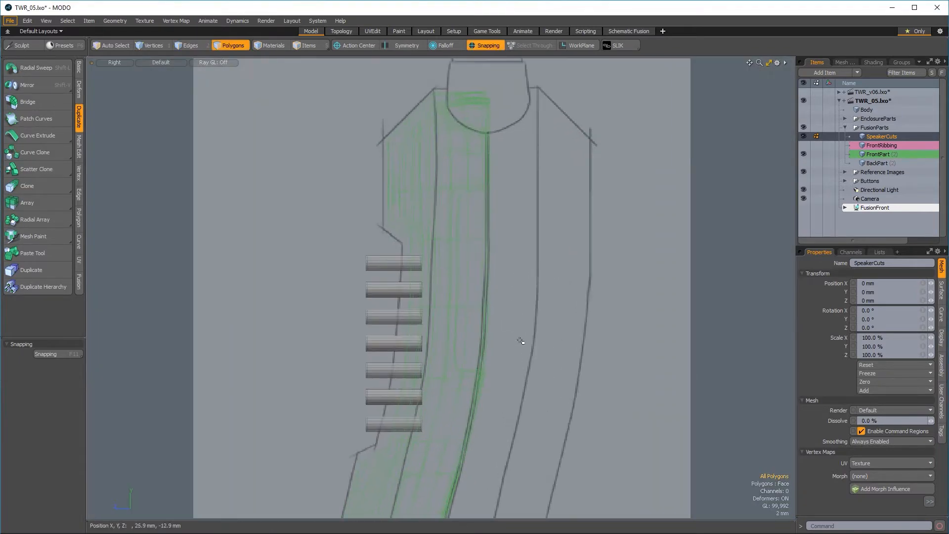
key("w")
key("F11")
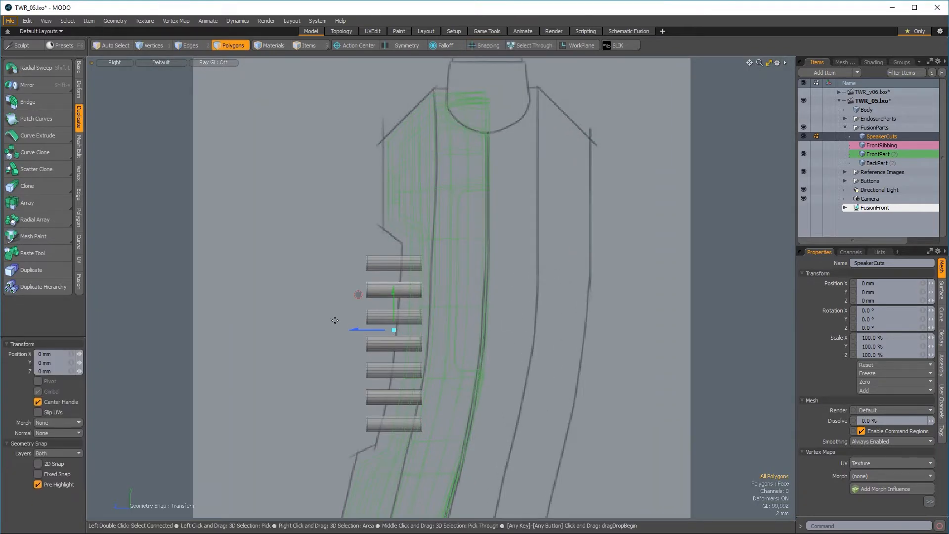
left_click_drag(354, 331, 361, 330)
key("space")
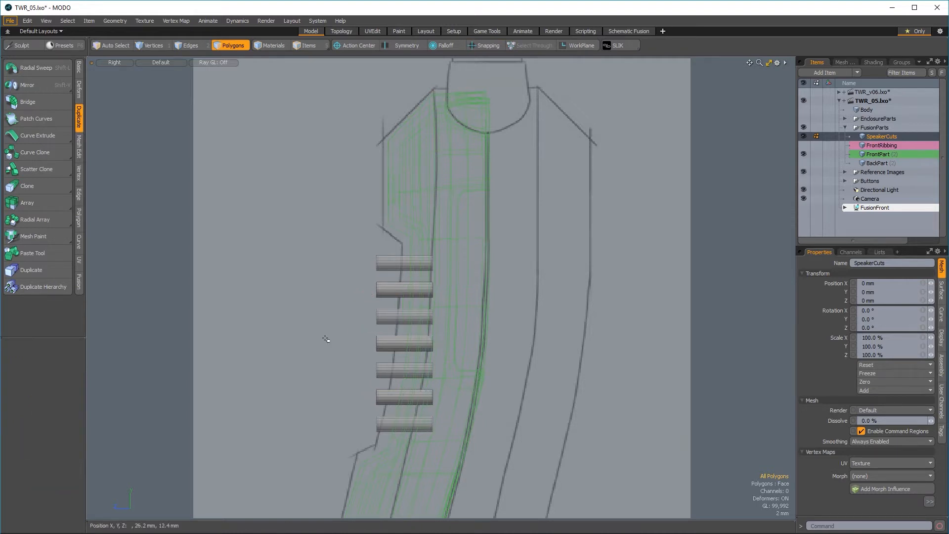
- Create a 16-sided Z-axis cylinder with a radius of about 640 um over the small reference circle above the speaker panel
key("ctrl+space")
left_click(428, 310)
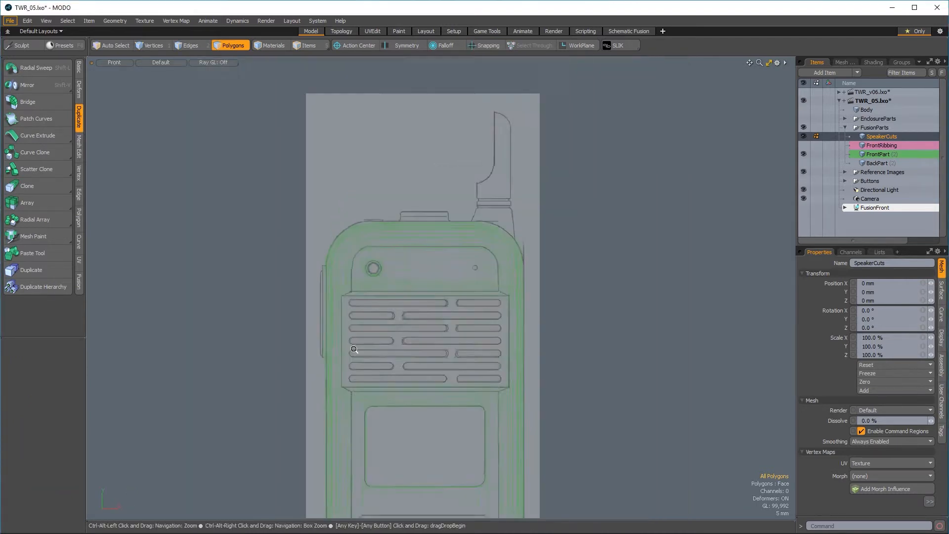
left_click_drag(398, 262, 519, 212, "ctrl+alt")
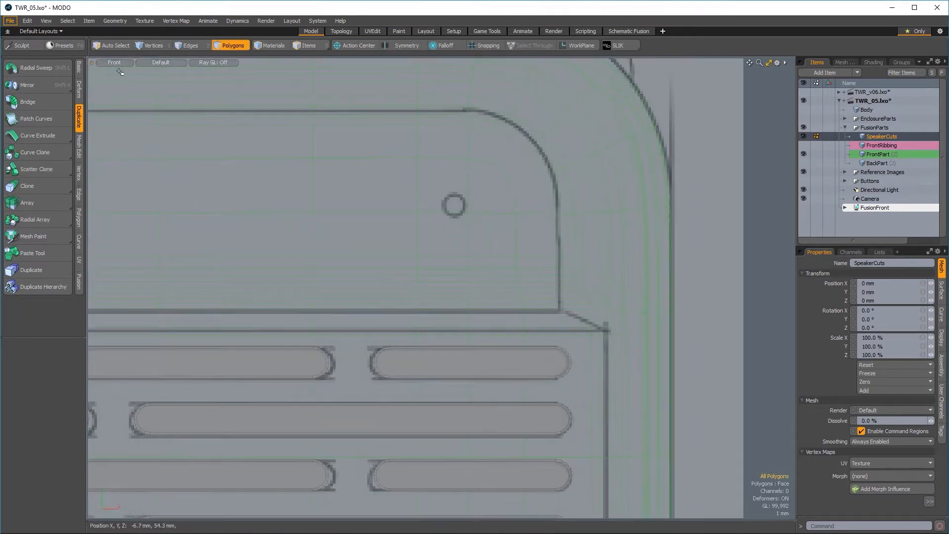
left_click(79, 67)
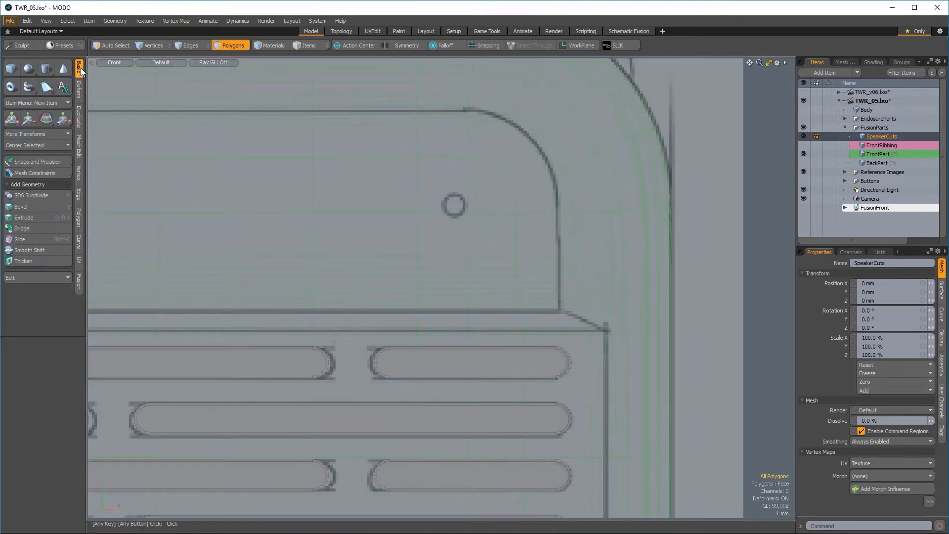
left_click(46, 69)
scroll(475, 204, "up", 3)
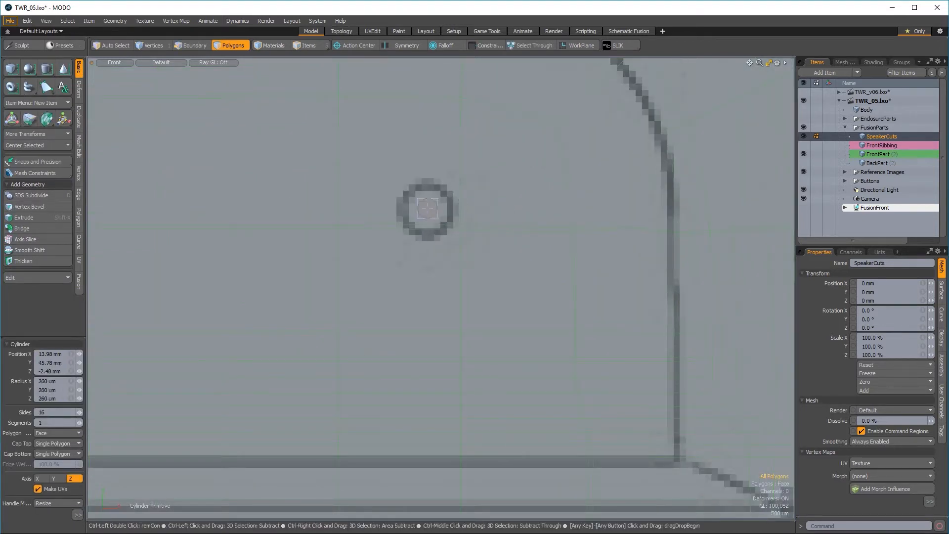
left_click_drag(447, 209, 455, 210, "ctrl")
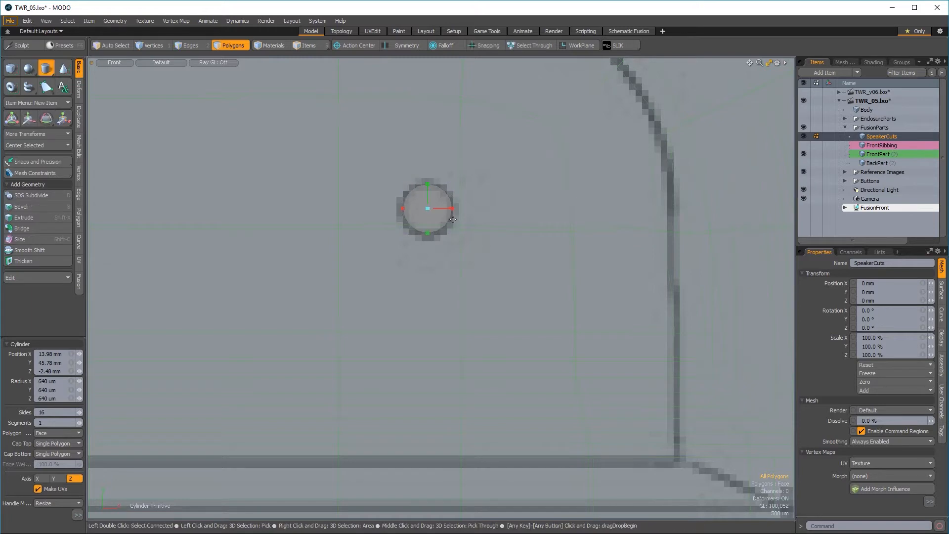
- Move the small cylinder about -183 um along Y, snapping it level with the centre of the larger round hole
key("ctrl+space")
left_click(503, 194)
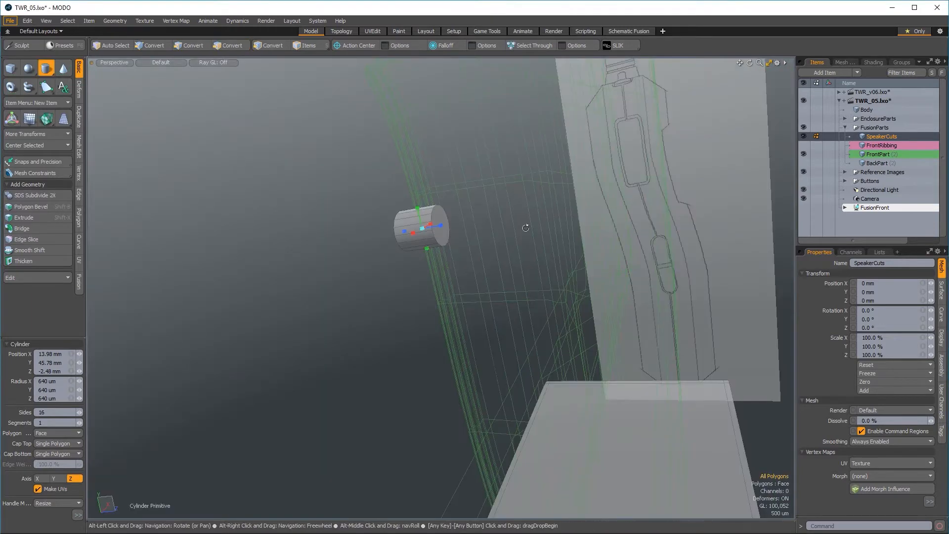
left_click_drag(435, 277, 648, 220, "alt")
key("ctrl+space")
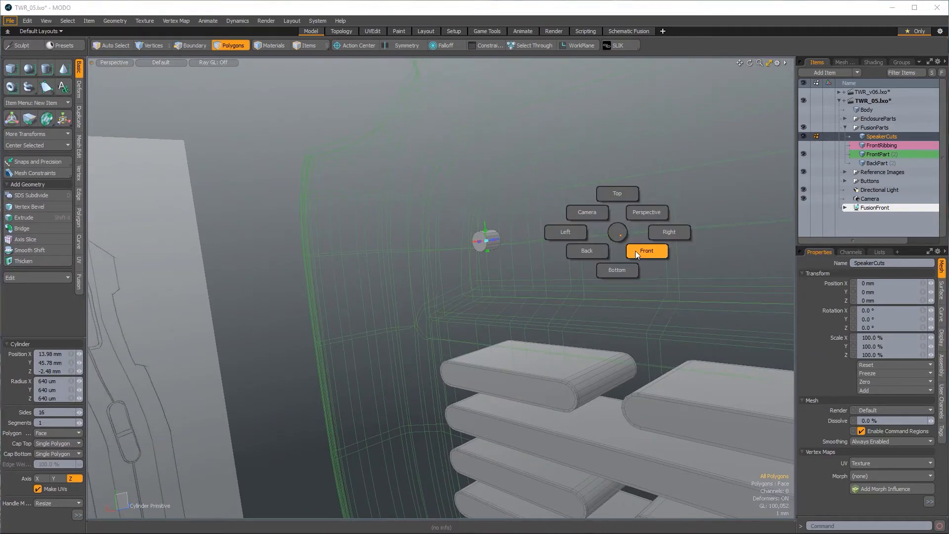
left_click(636, 251)
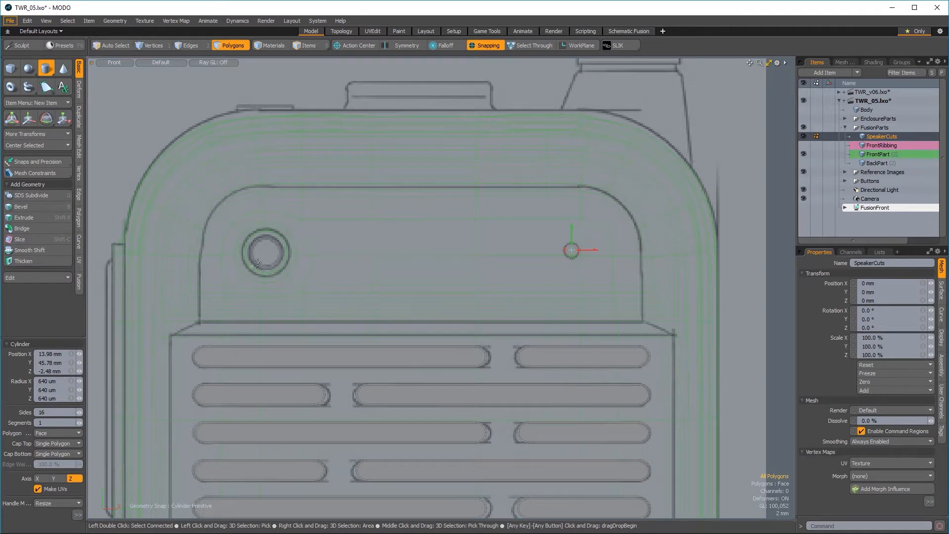
mouse_move(278, 255)
left_mouse_down("ctrl+alt")
mouse_move(343, 252)
mouse_move(288, 253)
left_mouse_up("ctrl+alt")
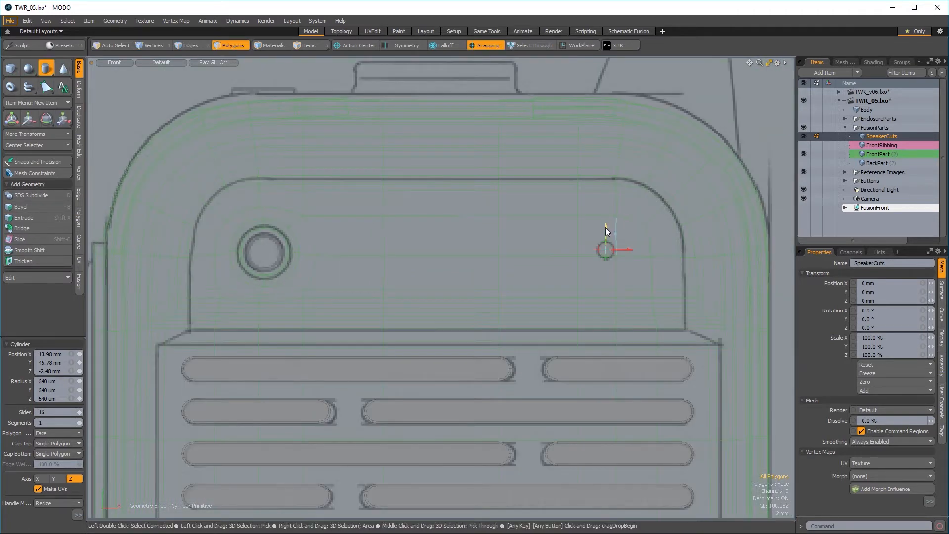
key("space")
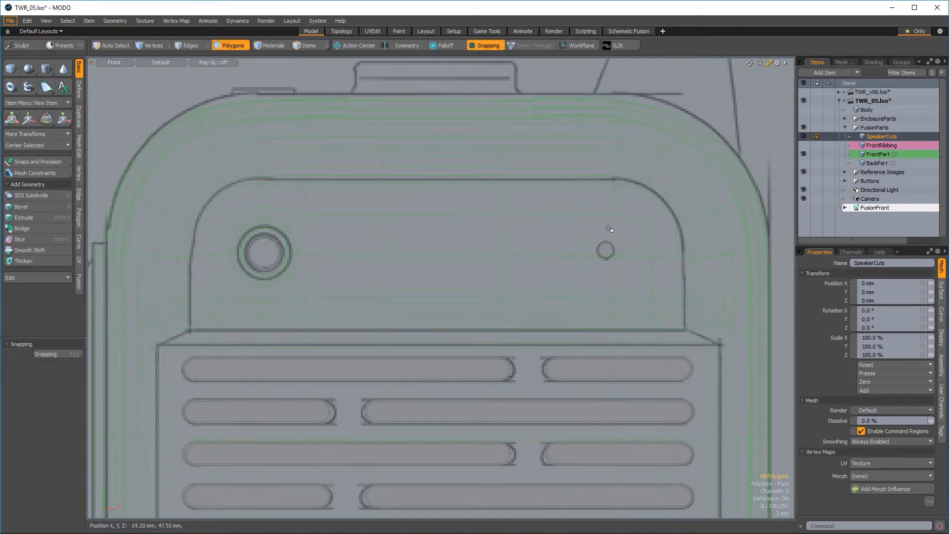
key("w")
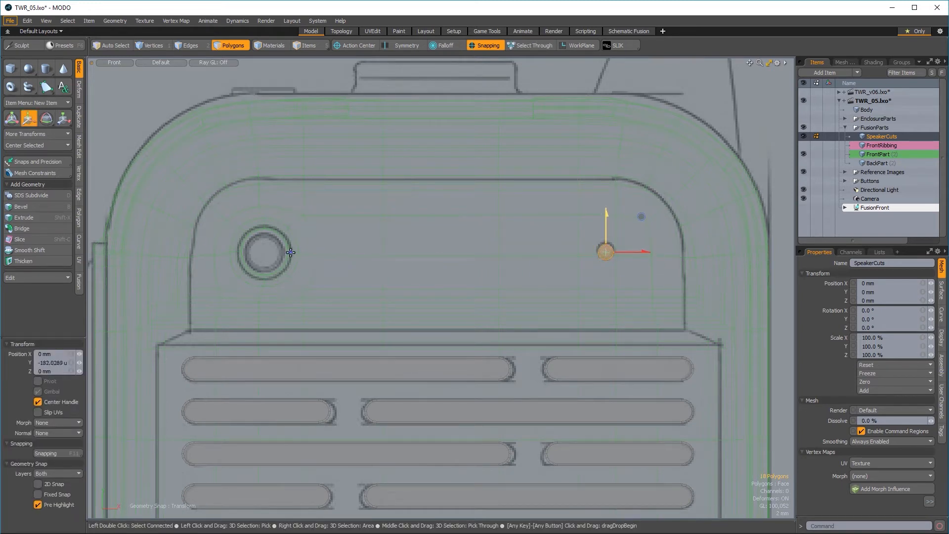
key("space")
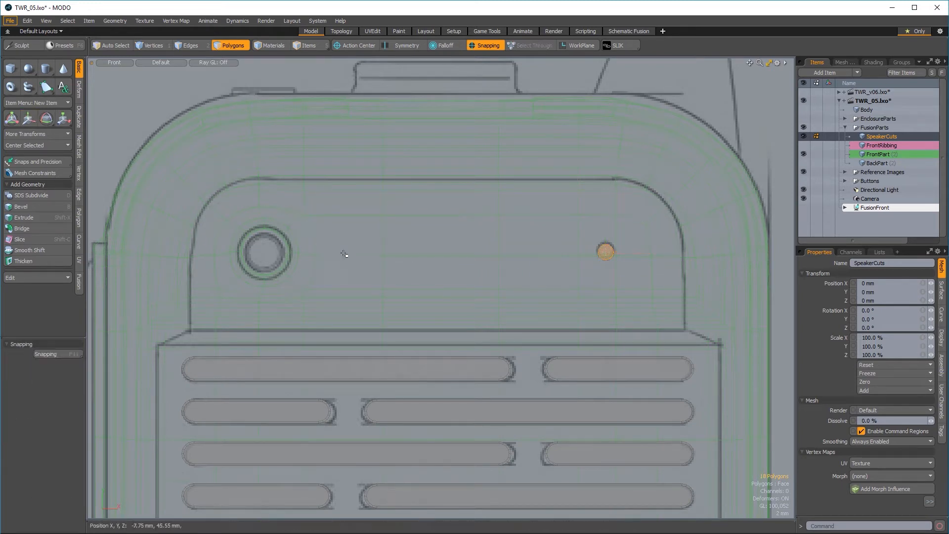
- Scale the small cylinder along Z only, stretching it to more than twice its length
key("ctrl+space")
left_click(688, 228)
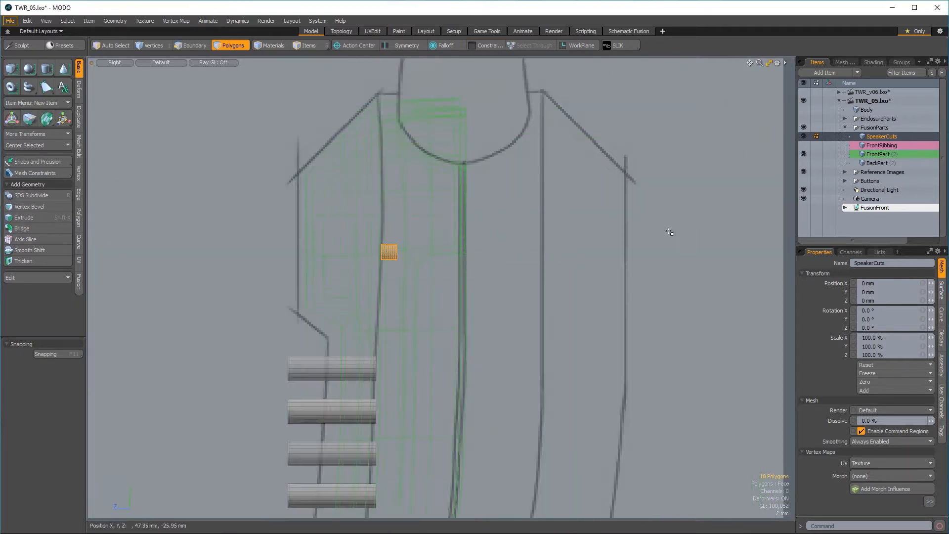
key("r")
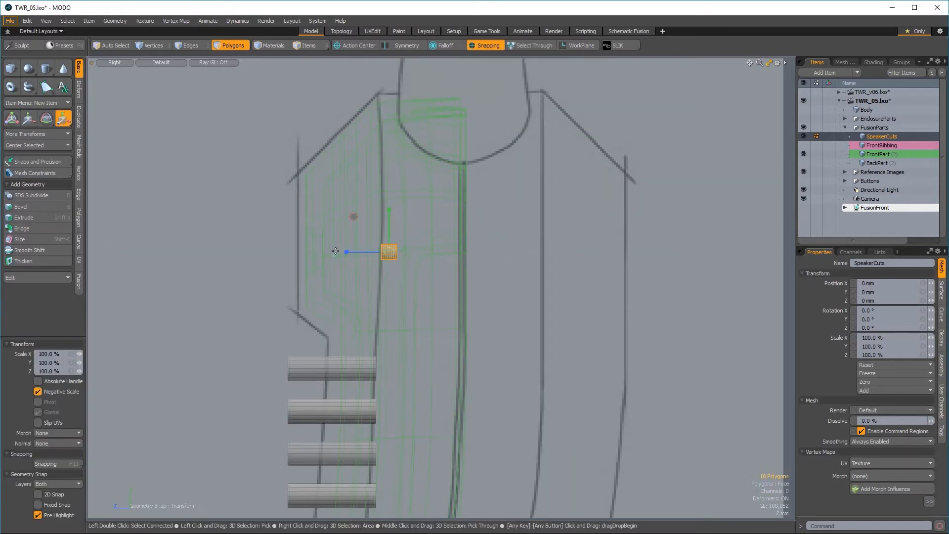
key("space")
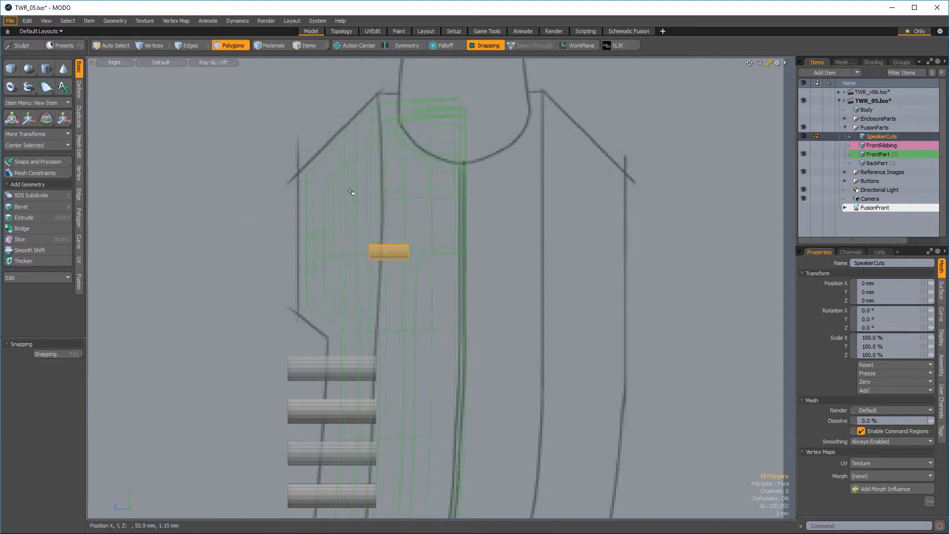
- With snapping off, move the small cylinder about 6.15 mm along Z so it reaches through the front face
key("w")
key("F11")
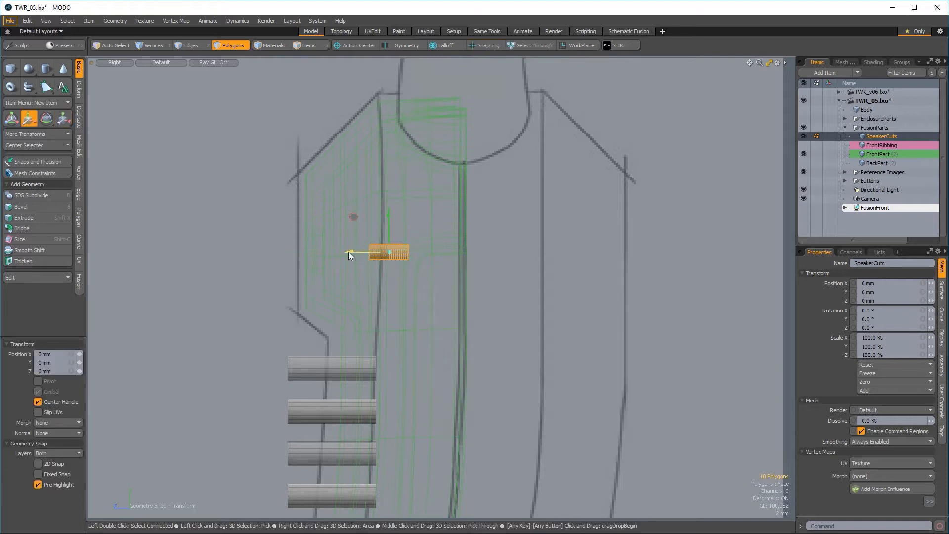
left_click_drag(343, 216, 284, 216)
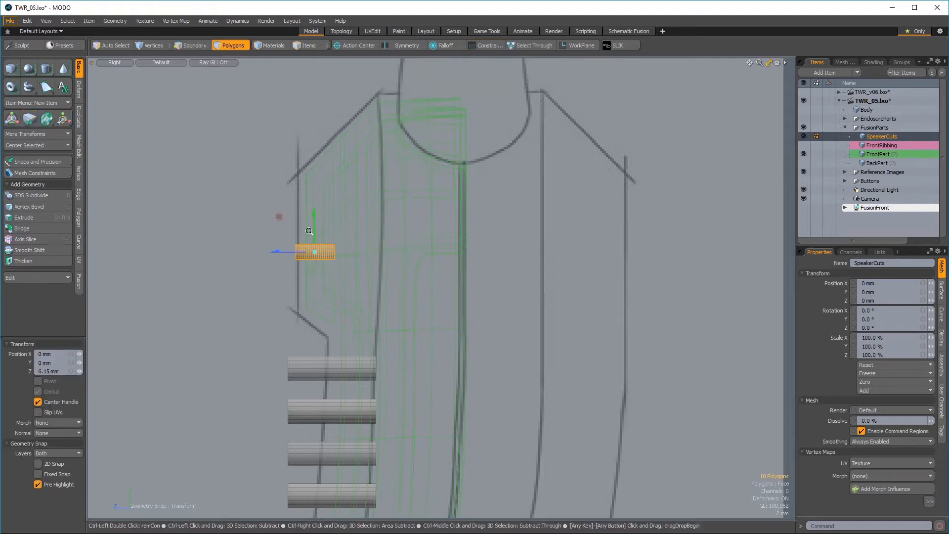
scroll(321, 228, "up", 5)
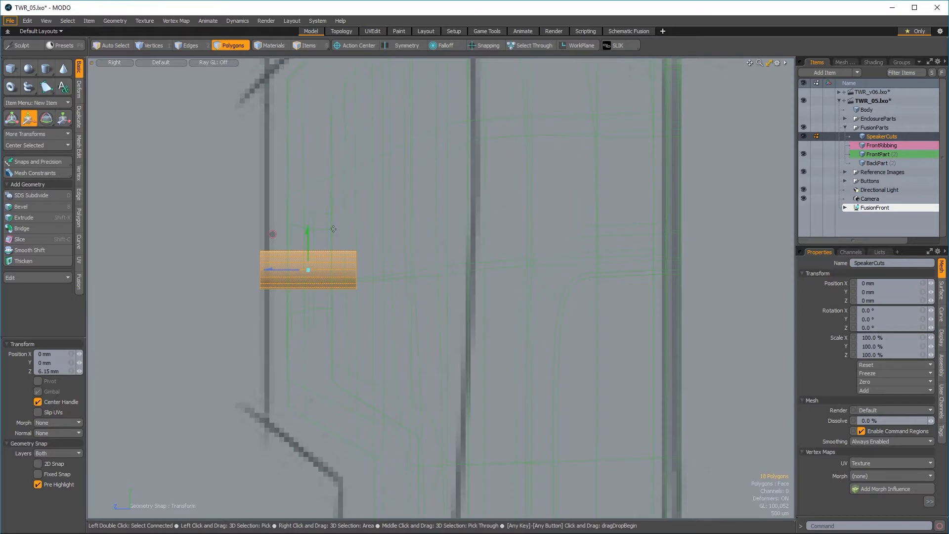
left_click_drag(306, 318, 242, 341, "ctrl+alt")
left_click_drag(307, 386, 326, 277, "alt+shift")
mouse_move(326, 276)
left_mouse_down("ctrl+alt")
mouse_move(270, 309)
mouse_move(322, 292)
left_mouse_up("ctrl+alt")
key("q")
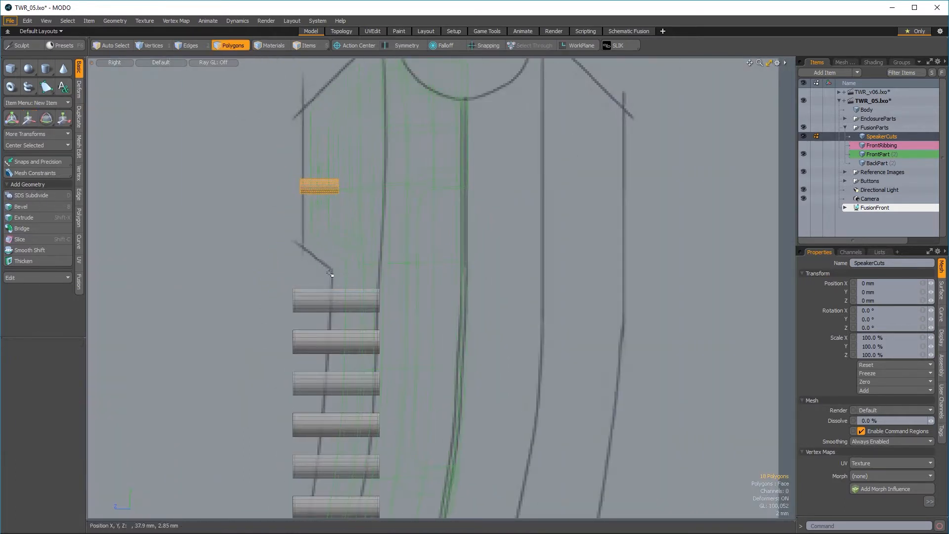
- Bevel the boundary edges of both end caps of the small cylinder with a 170 um inset and round level 2
key("ctrl+space")
left_click(340, 175)
left_click_drag(356, 237, 511, 224, "alt")
key("3")
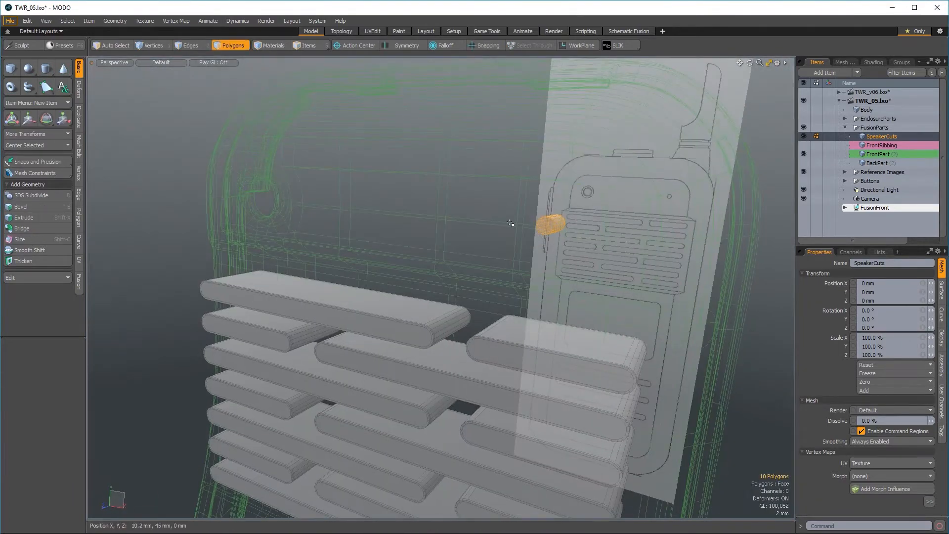
left_click(297, 75)
left_click(545, 226)
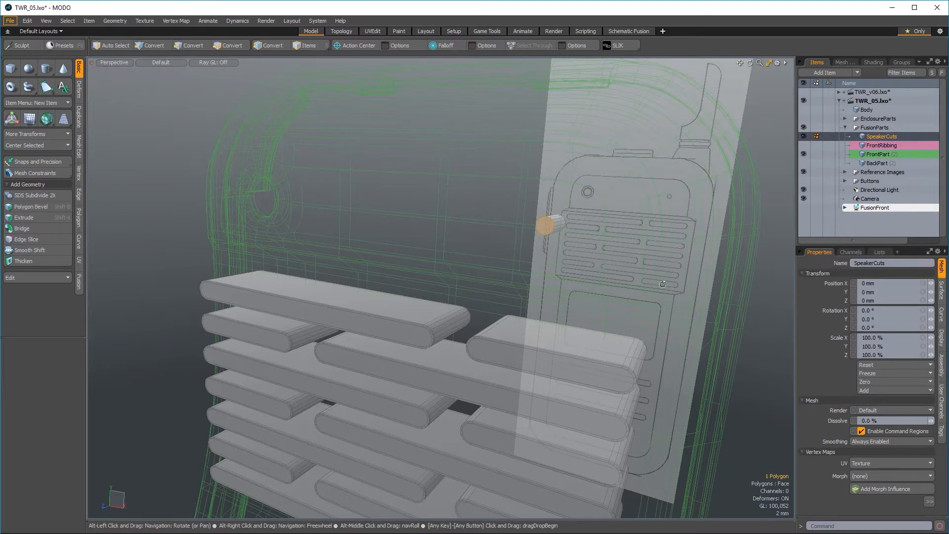
left_click_drag(663, 284, 292, 257, "alt")
left_click(273, 218, "shift")
left_click_drag(193, 289, 630, 247, "alt")
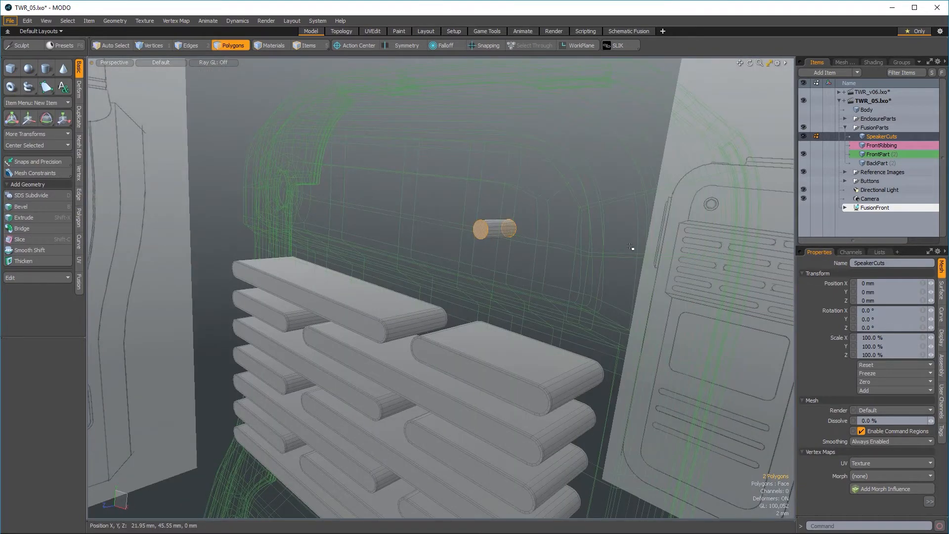
left_click(199, 45)
left_click_drag(452, 221, 336, 243, "alt")
right_click_drag(342, 241, 344, 236)
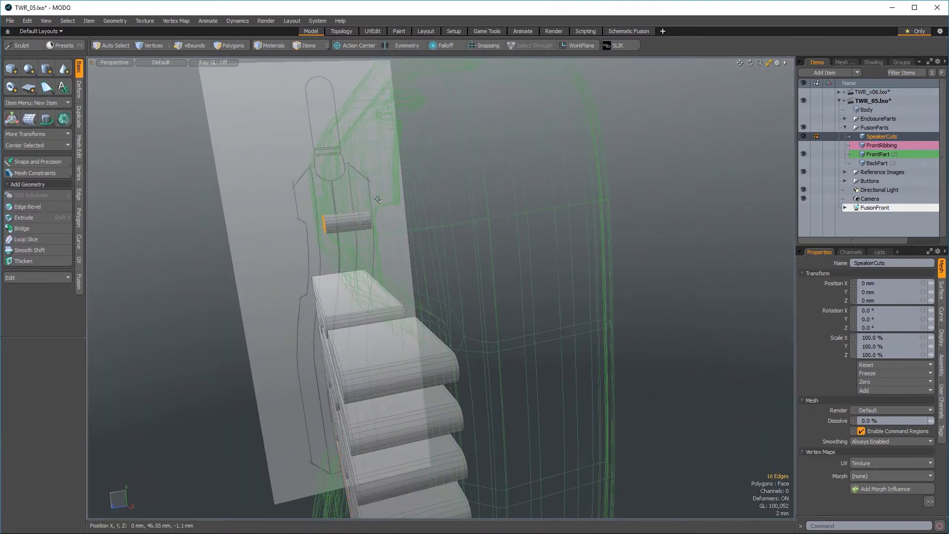
left_click_drag(405, 219, 508, 194, "alt")
key("b")
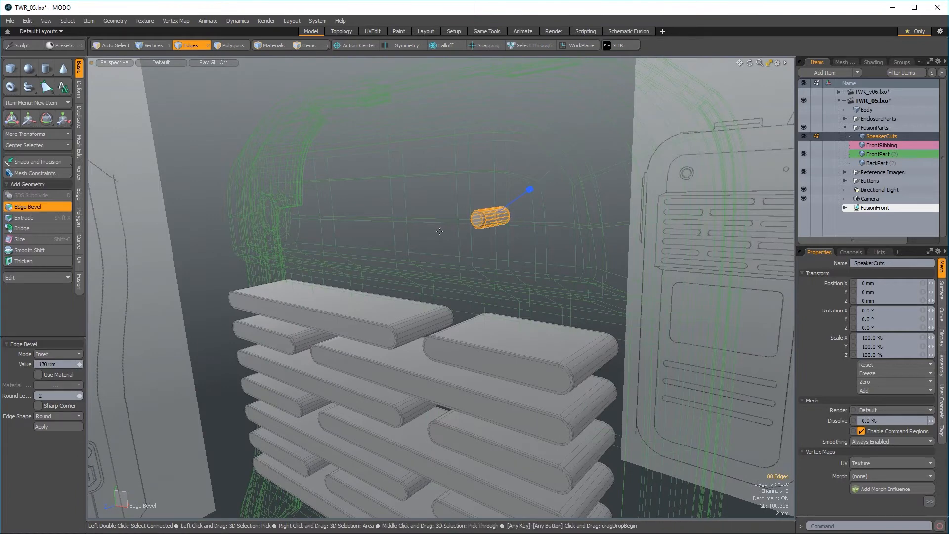
key("q")
left_click(202, 275)
- Give the SpeakerCuts item the subtractive Fusion mesh role
left_click_drag(201, 328, 177, 282, "alt")
left_click(79, 281)
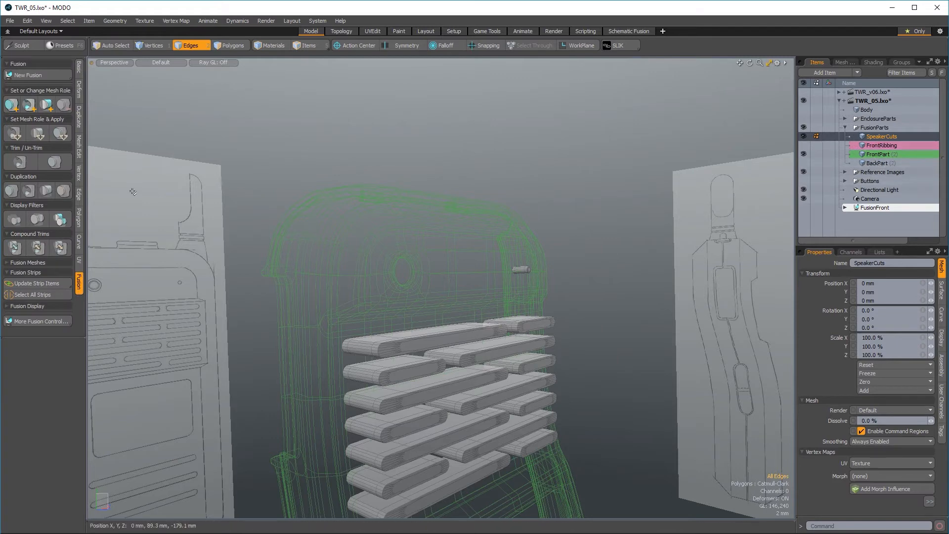
scroll(291, 295, "down", 3, "alt")
left_click_drag(291, 295, 329, 237, "alt+shift")
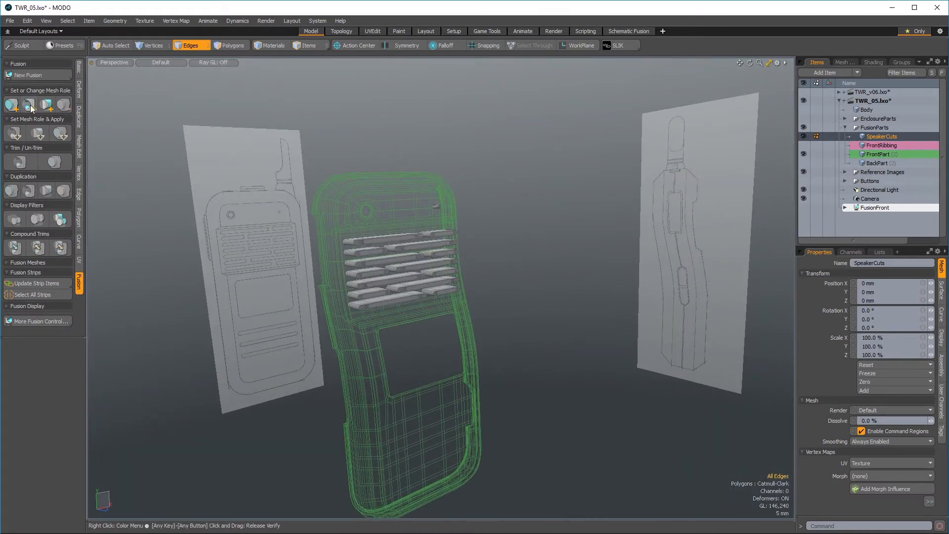
left_click(307, 45)
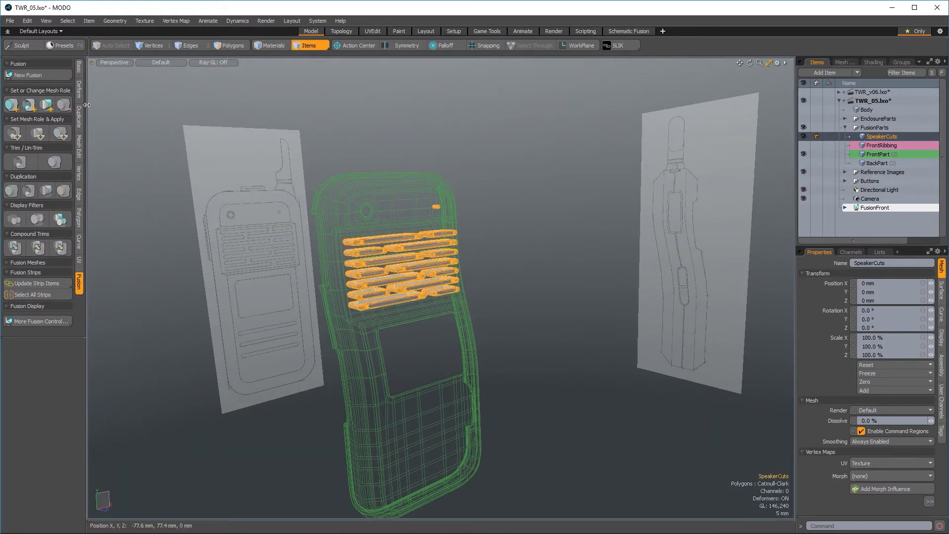
left_click(30, 106)
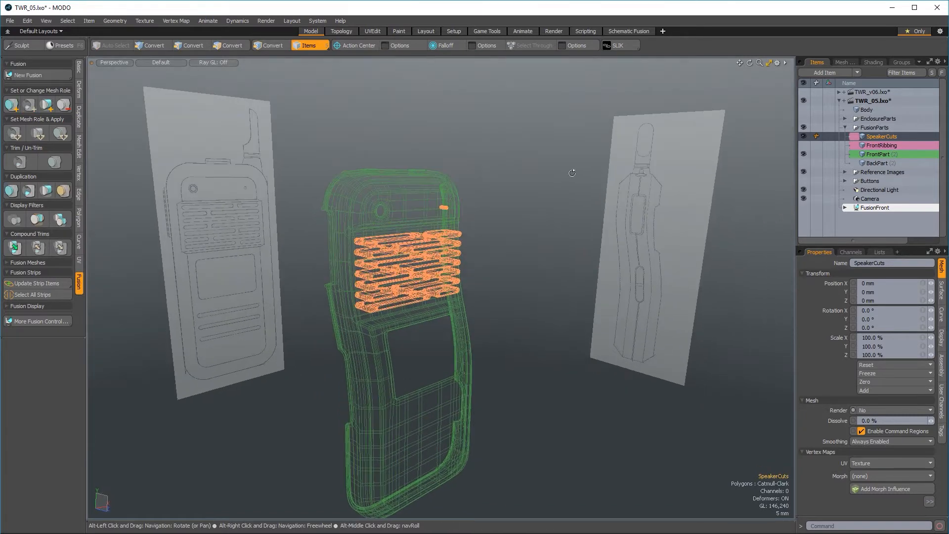
- Apply SpeakerCuts as a Fusion trim to FrontPart, show the FusionFront item and inspect the speaker cuts
left_click(870, 154, "ctrl")
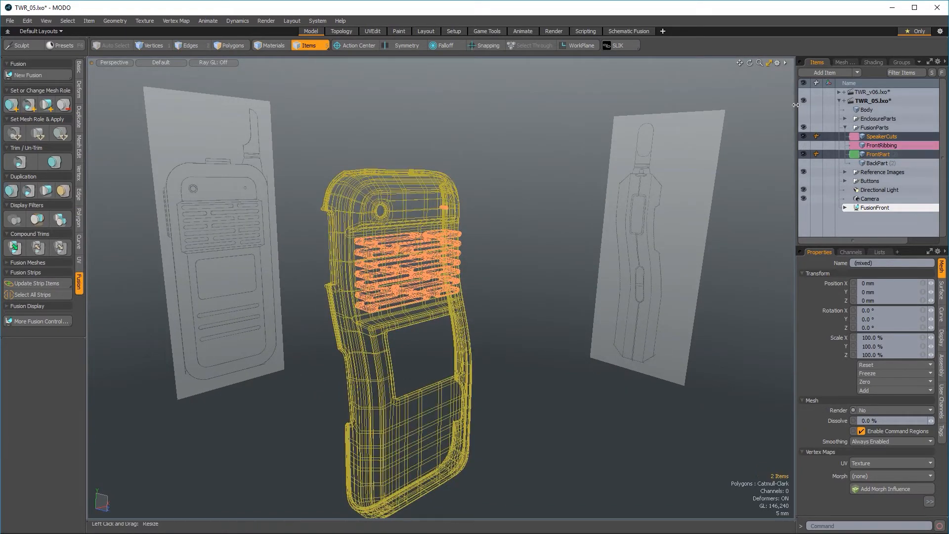
left_click(21, 162)
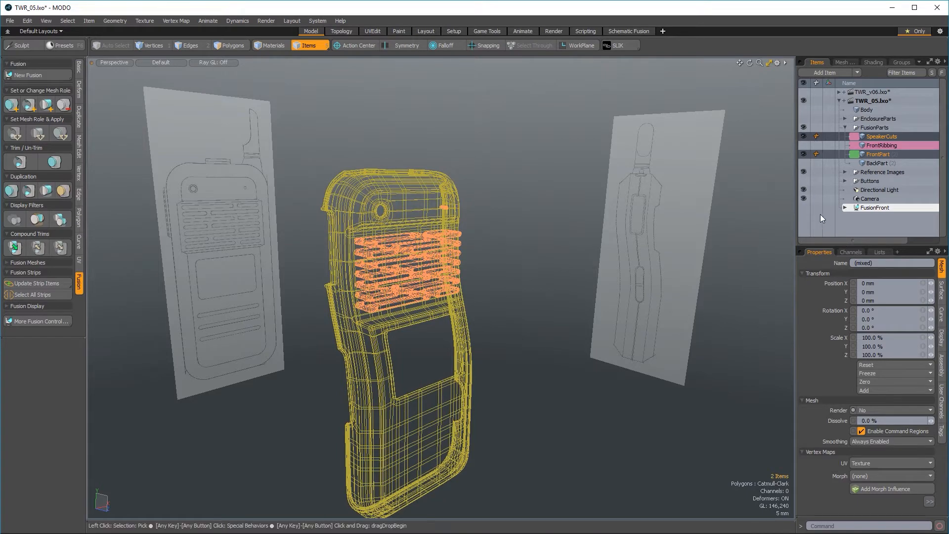
left_click(805, 207)
left_click(886, 207)
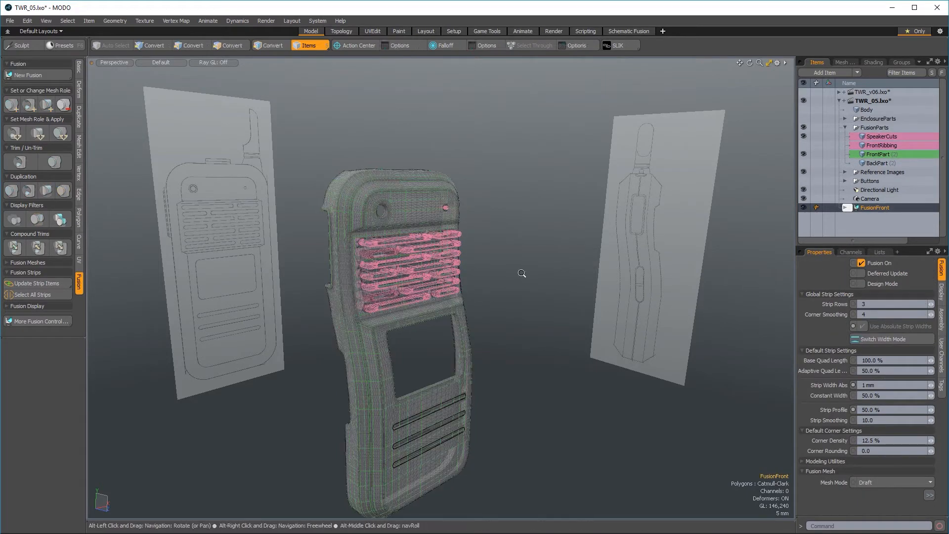
left_click_drag(368, 271, 405, 267, "ctrl+alt")
mouse_move(514, 119)
left_mouse_down("alt+shift")
mouse_move(390, 228)
mouse_move(514, 321)
mouse_move(420, 328)
mouse_move(430, 356)
mouse_move(576, 188)
mouse_move(277, 198)
mouse_move(354, 229)
left_mouse_up("alt+shift")
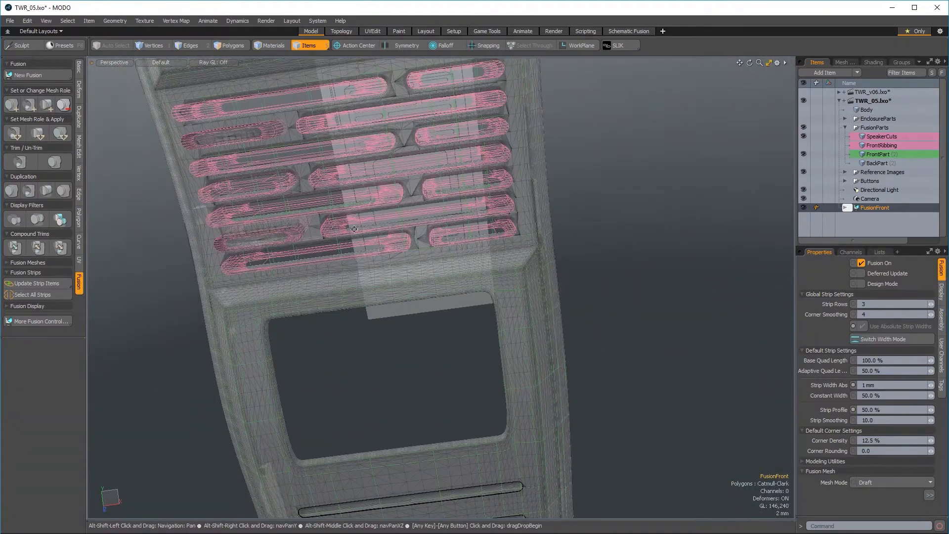
left_click_drag(436, 223, 438, 373, "alt+shift")
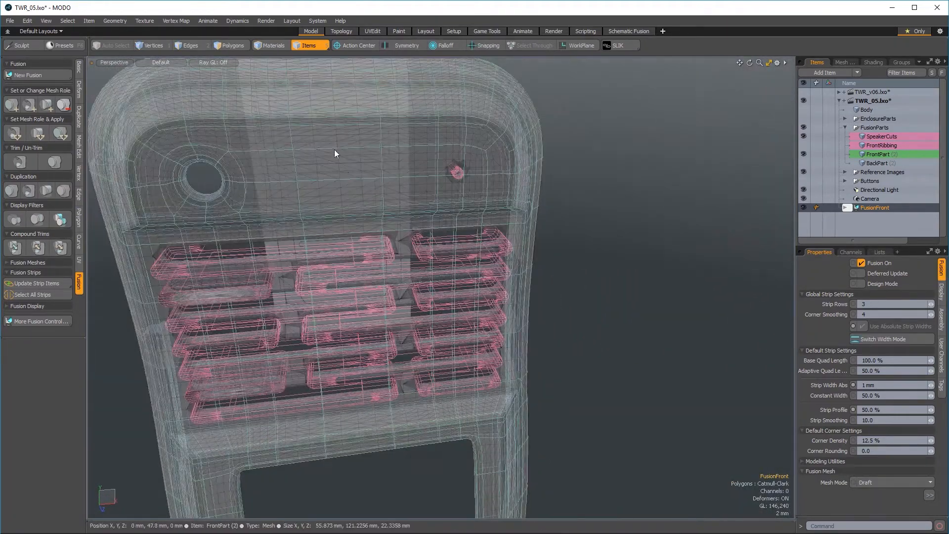
- Subdivide all polygons of the FrontPart mesh with the Catmull-Clark method
left_click(334, 150)
left_click_drag(334, 149, 342, 367, "alt")
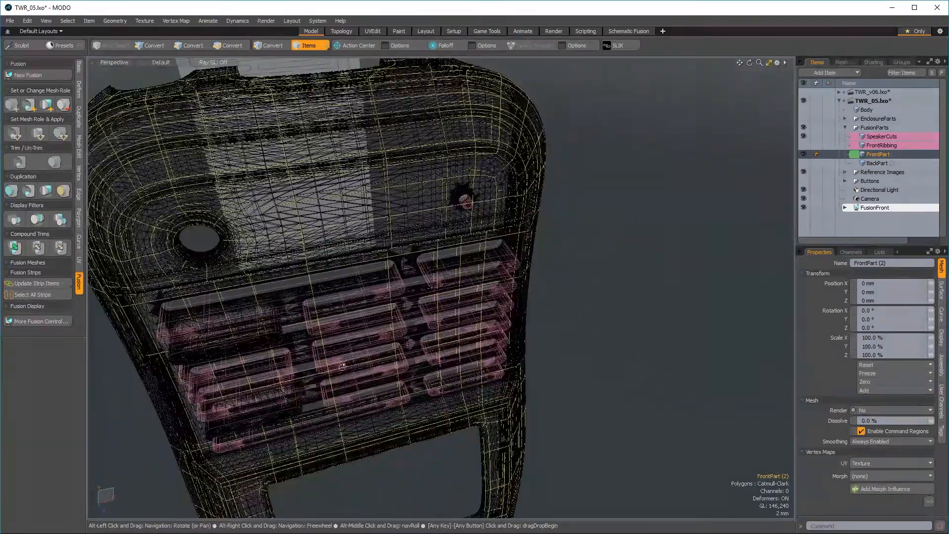
left_click_drag(327, 330, 389, 332, "alt")
left_click_drag(429, 357, 426, 380, "alt")
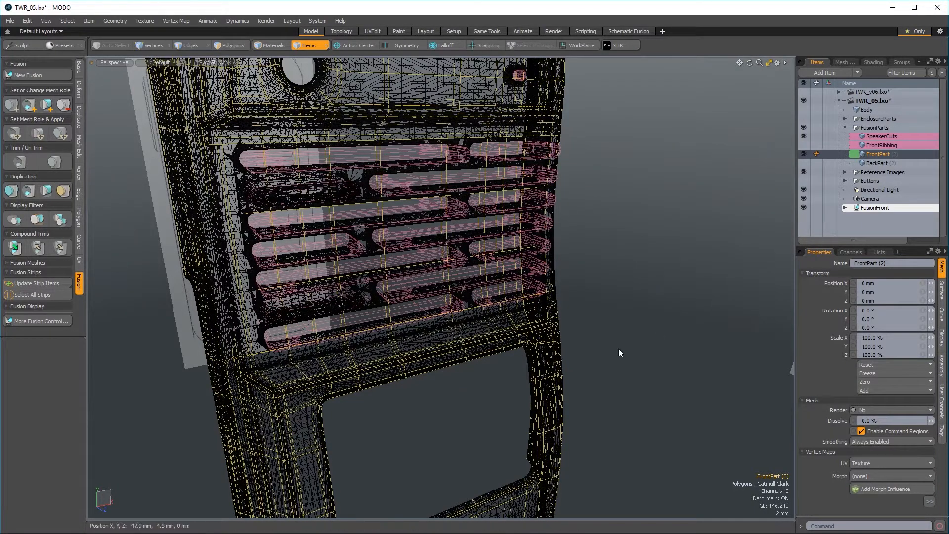
left_click(232, 46)
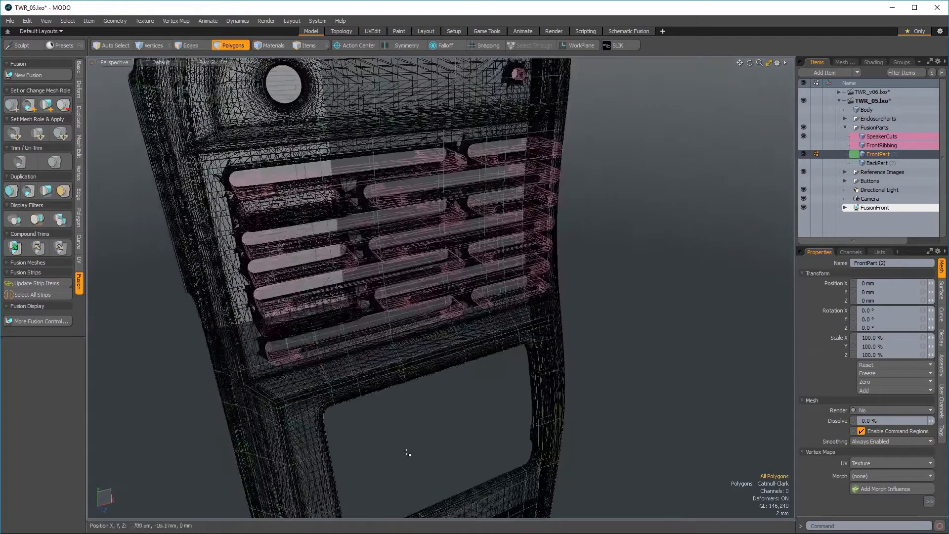
key("shift+d")
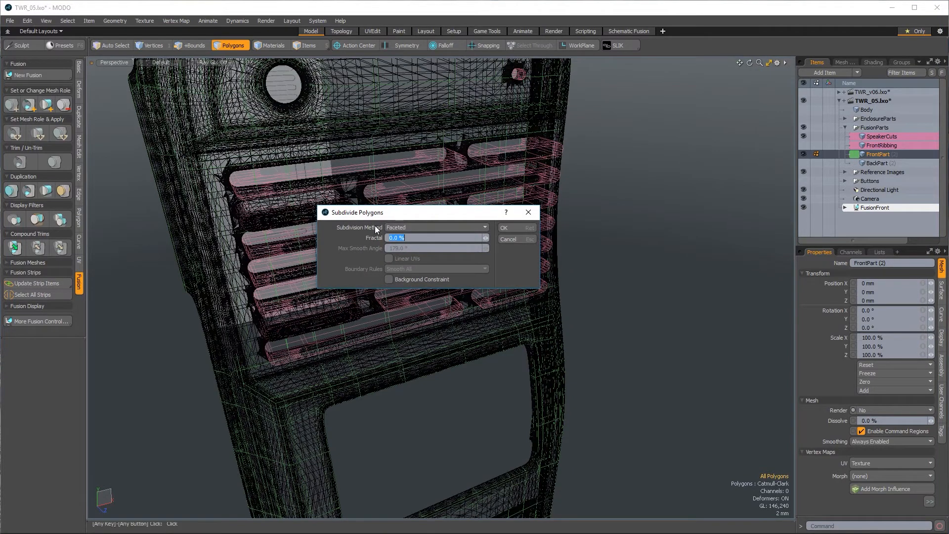
left_click(410, 228)
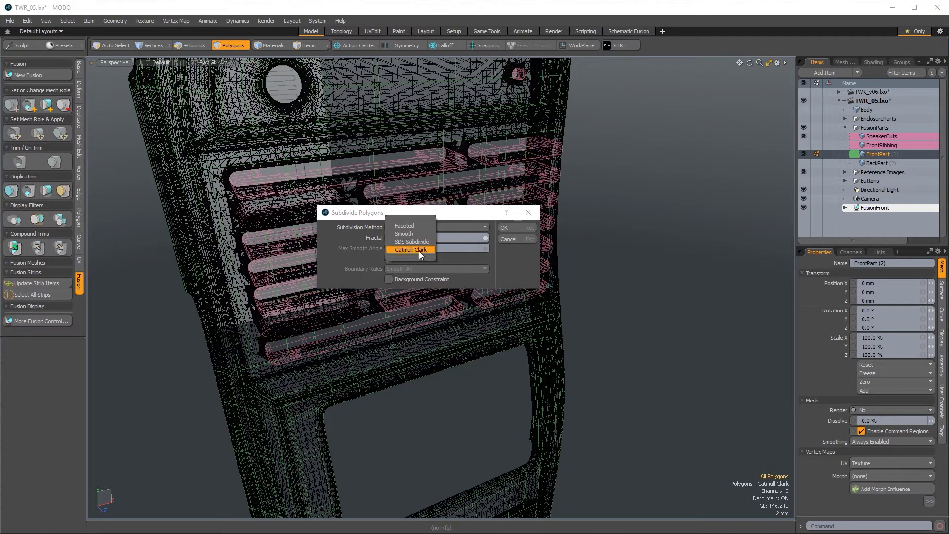
left_click(419, 250)
left_click(504, 228)
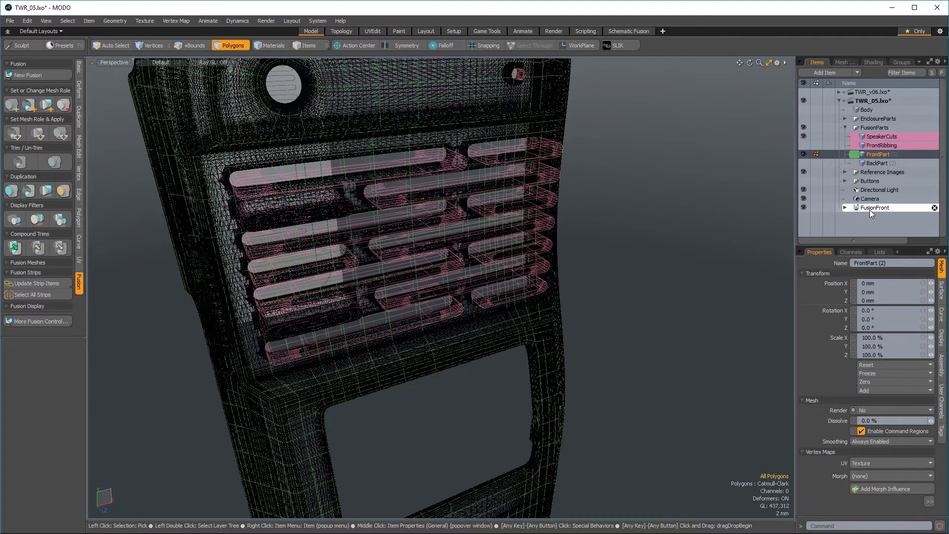
- Check the FusionFront surface, subdivide FrontPart a second time with Catmull-Clark, and update the fusion
left_click(871, 210)
left_click_drag(455, 356, 297, 309, "alt")
left_click_drag(293, 224, 636, 318, "alt")
left_click(874, 156)
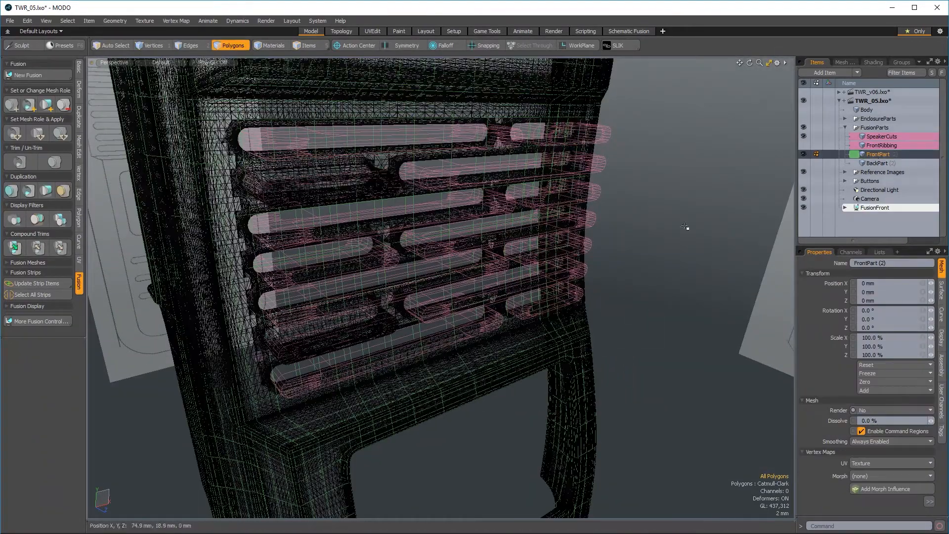
key("shift+d")
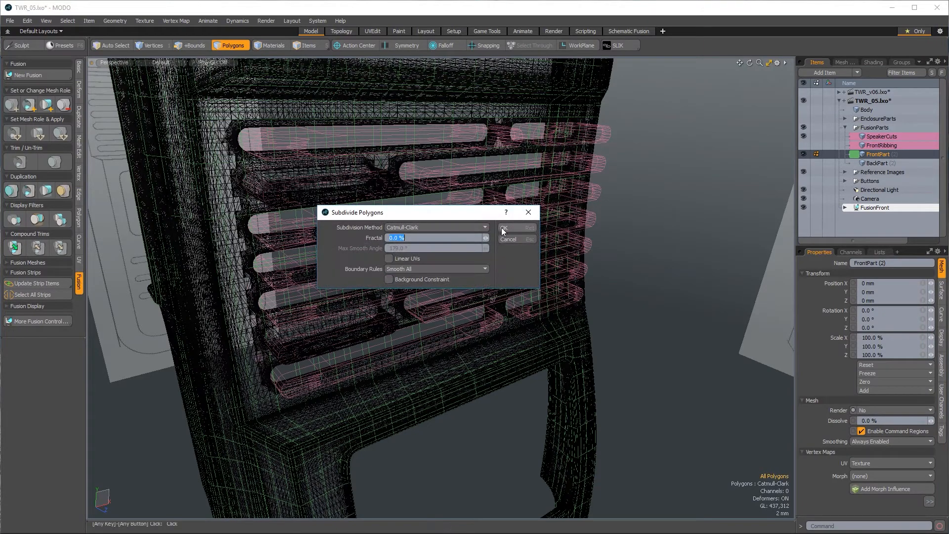
left_click(502, 229)
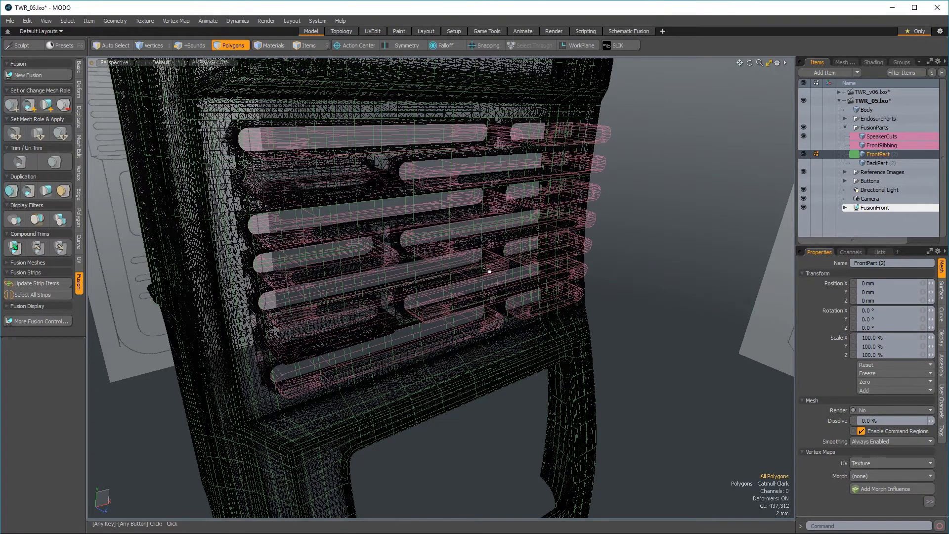
left_click_drag(488, 270, 534, 380, "alt")
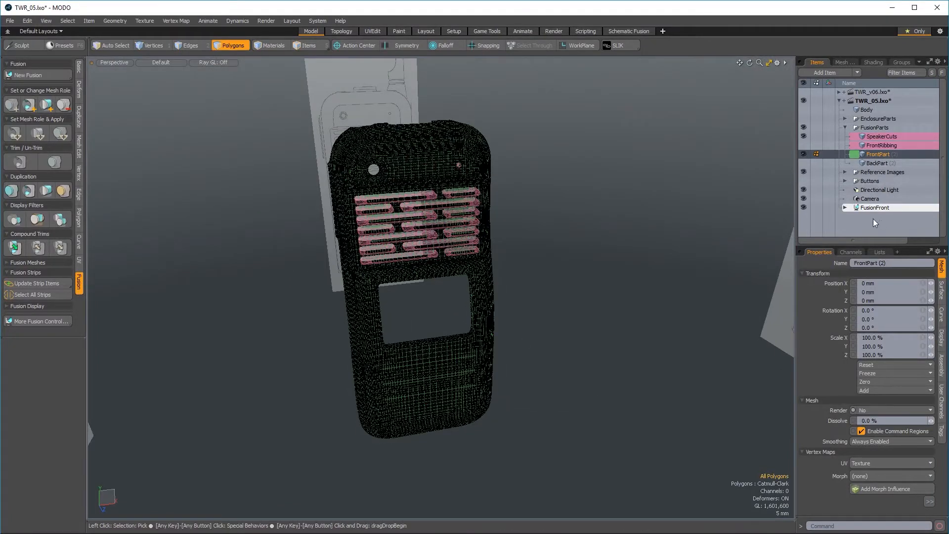
left_click(867, 208)
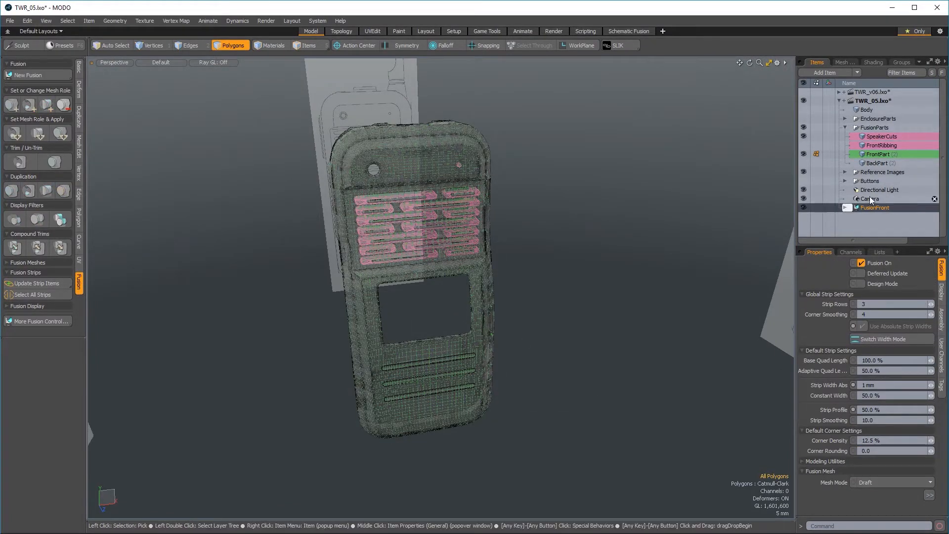
- Show the BackPart mesh and hide FusionFront and the reference images for a clear view of the back
left_click(876, 163)
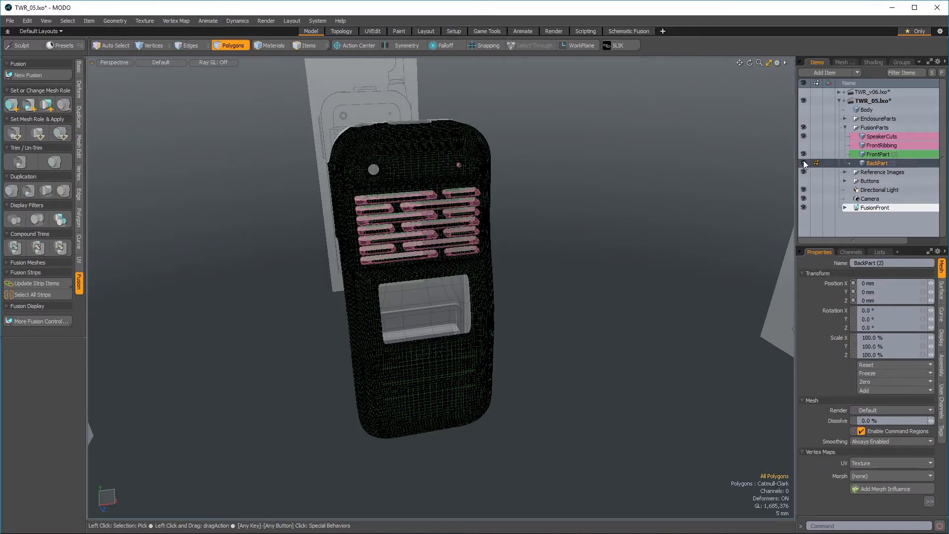
left_click(803, 208)
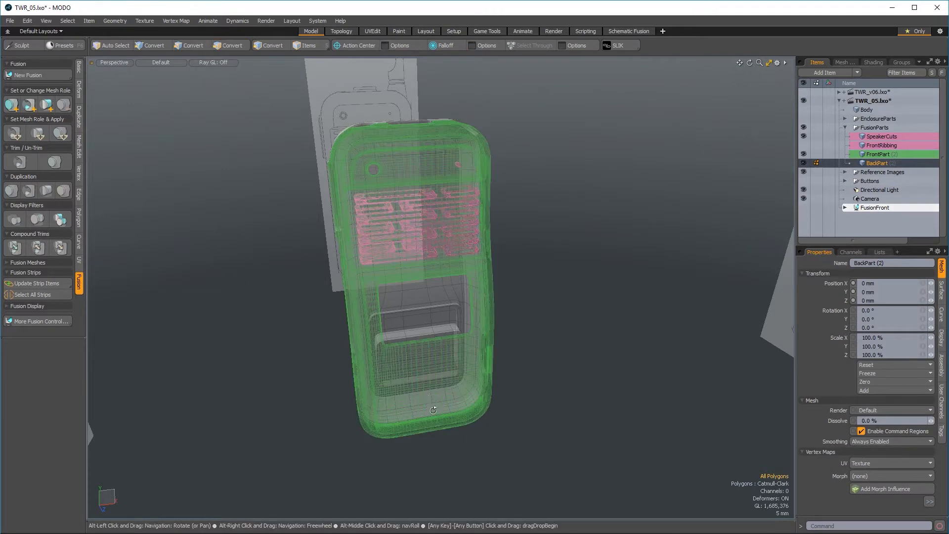
left_click_drag(433, 410, 462, 383, "alt")
left_click_drag(462, 383, 396, 376, "ctrl+alt")
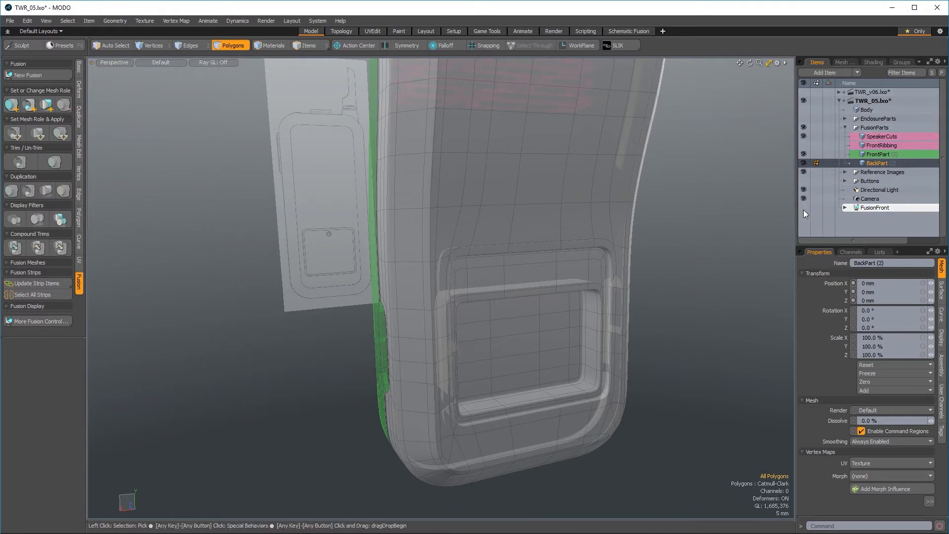
left_click(803, 171)
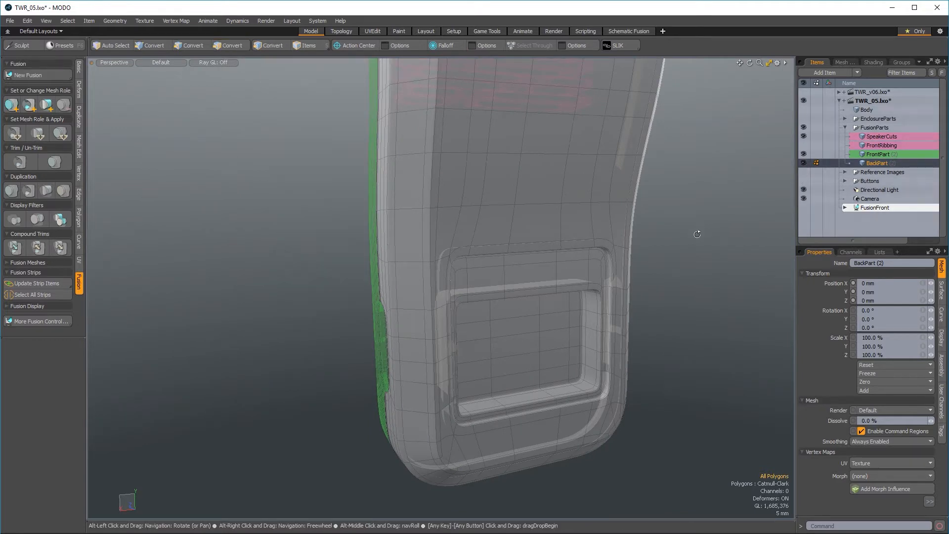
- Switch the BackPart mesh from subdivision surfaces to plain polygon faces around its battery recess
left_click_drag(697, 234, 674, 237, "alt")
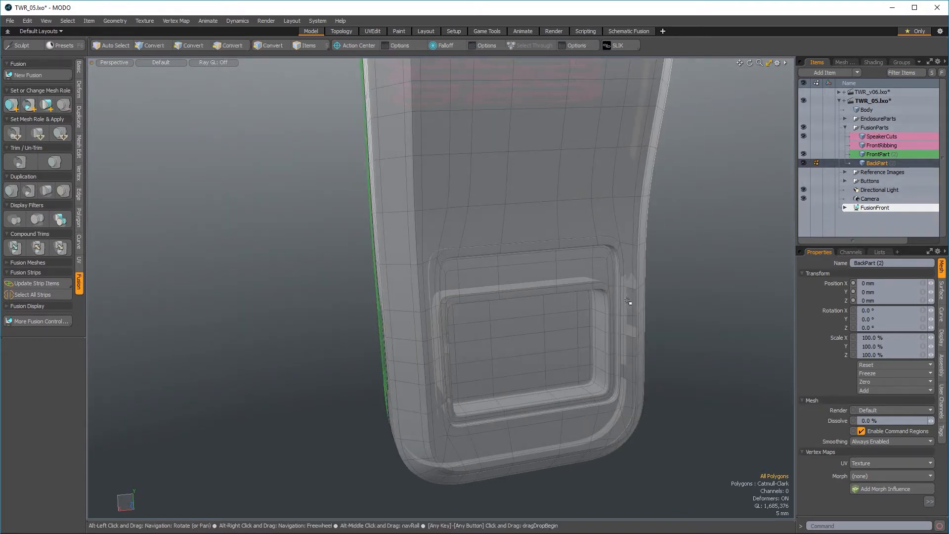
key("Tab")
scroll(513, 239, "up", 6)
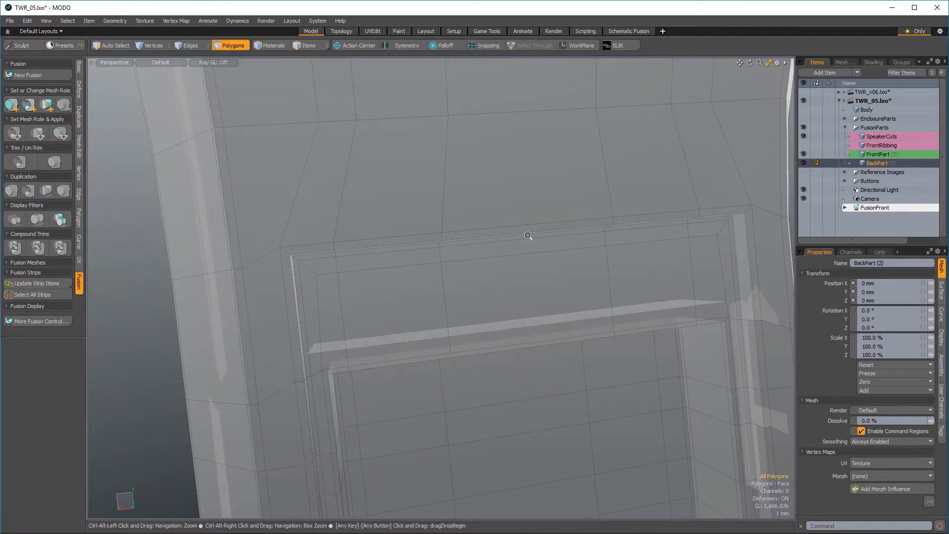
- Copy the thin polygon loop bordering BackPart's battery recess into a new mesh item
left_click_drag(315, 226, 317, 285, "ctrl+alt")
left_click(257, 322, "shift")
scroll(297, 312, "down", 3)
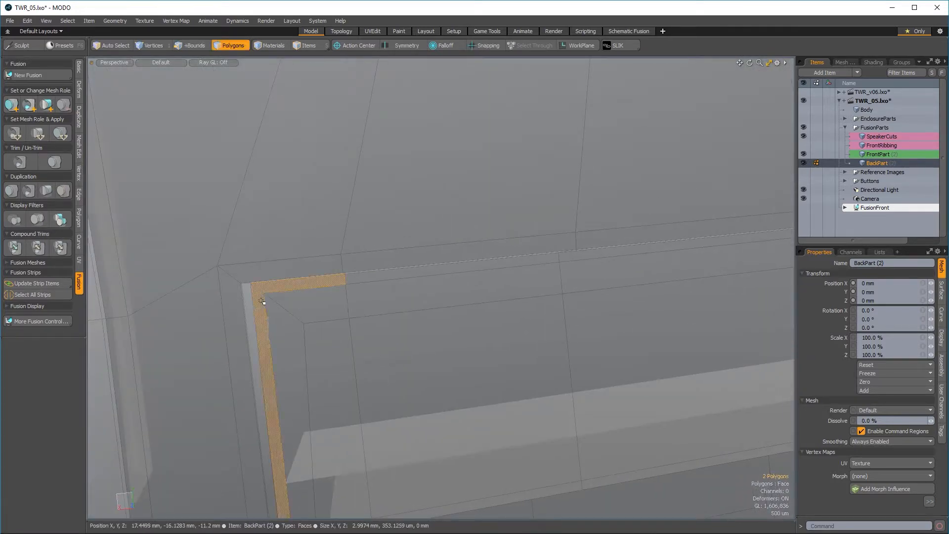
scroll(230, 327, "down", 3)
key("l")
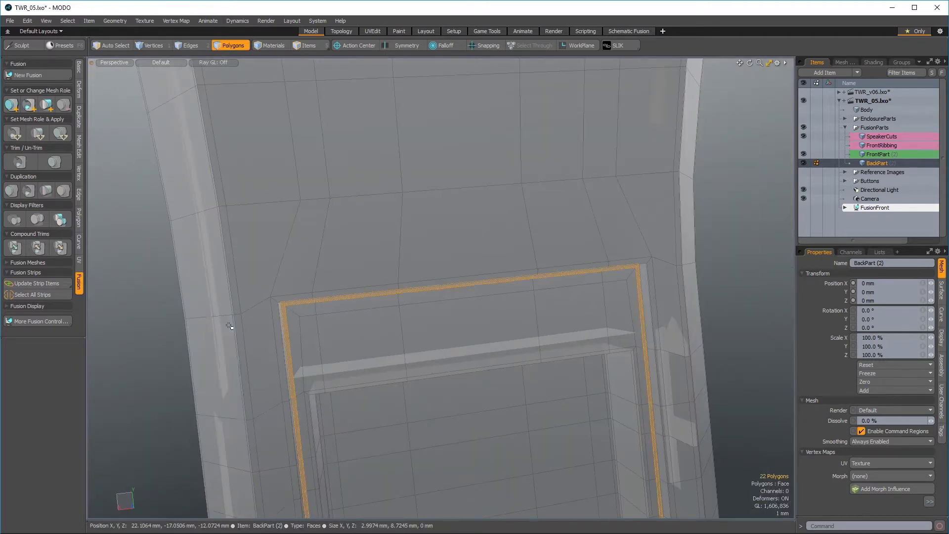
key("n")
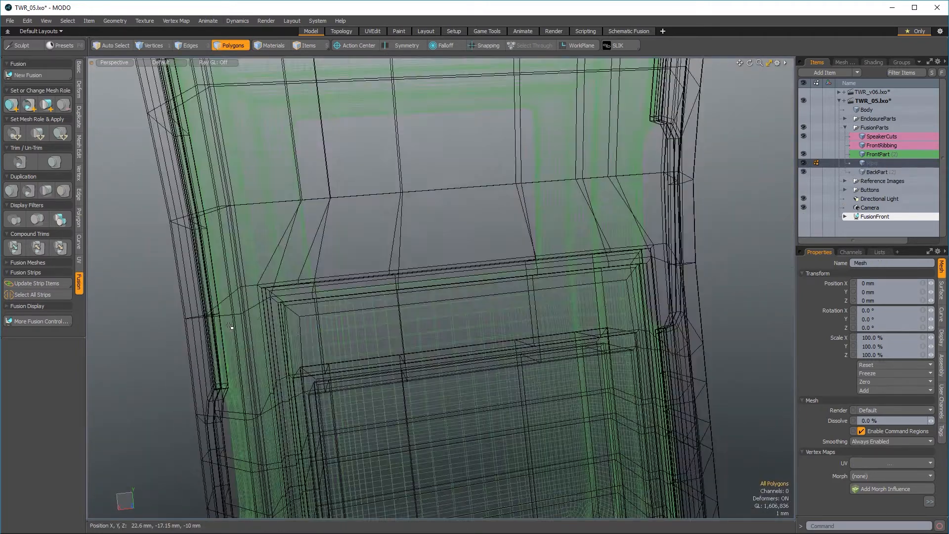
key("ctrl+v")
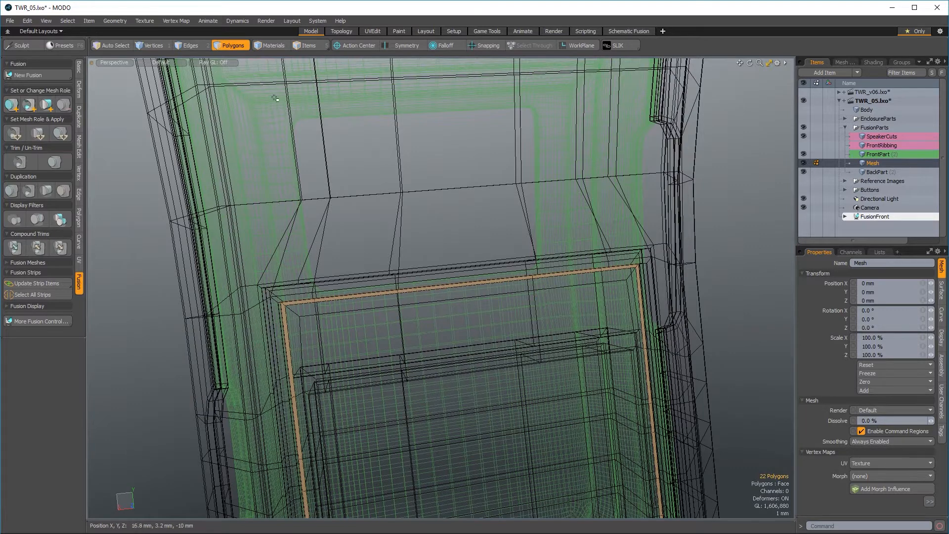
- Isolate the new mesh item and rename it BatteryHatchDoor
left_click(311, 47)
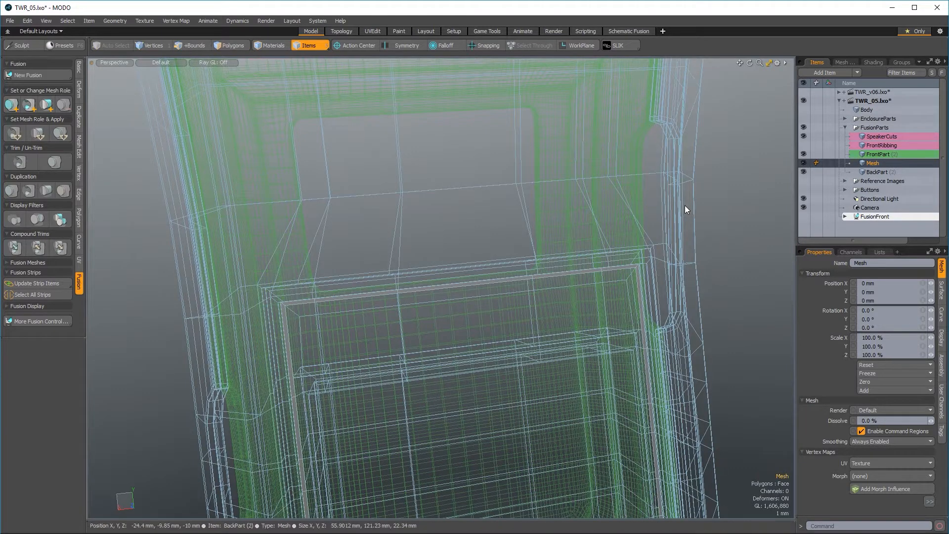
key("shift+h")
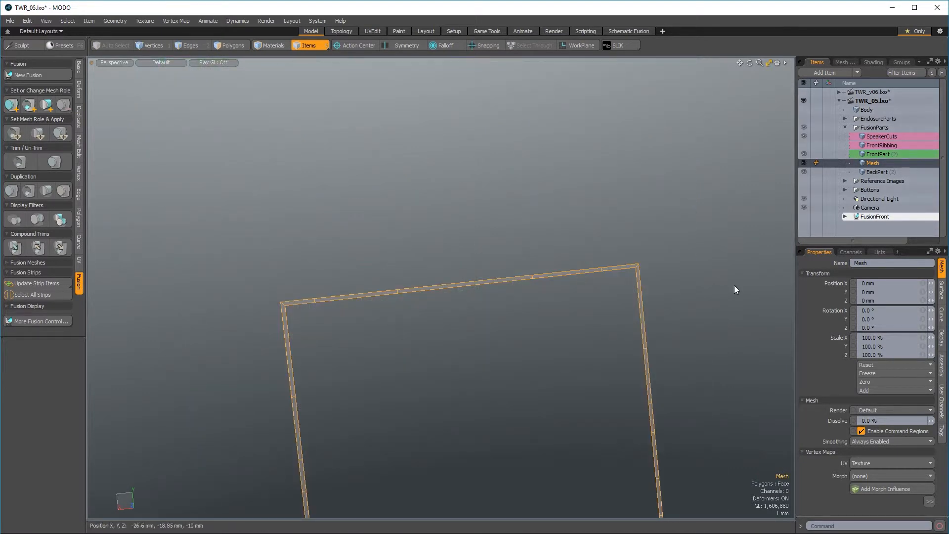
left_click(885, 262)
type("BatteryHatchDoor")
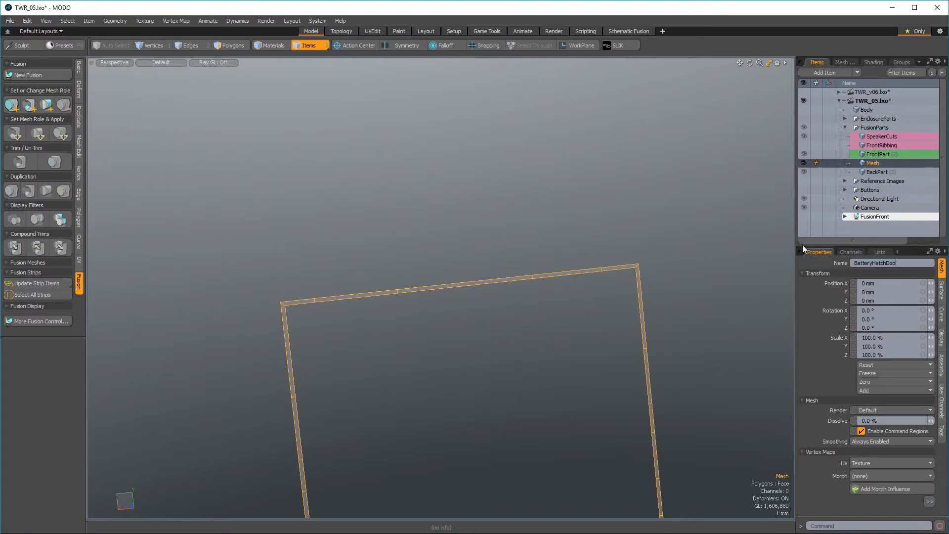
key("Return")
- Fill the BatteryHatchDoor frame by bridging the inner edges of its two vertical sides with 1 segment
key("2")
left_click_drag(507, 359, 543, 265, "alt+shift")
left_click_drag(543, 265, 505, 319, "alt")
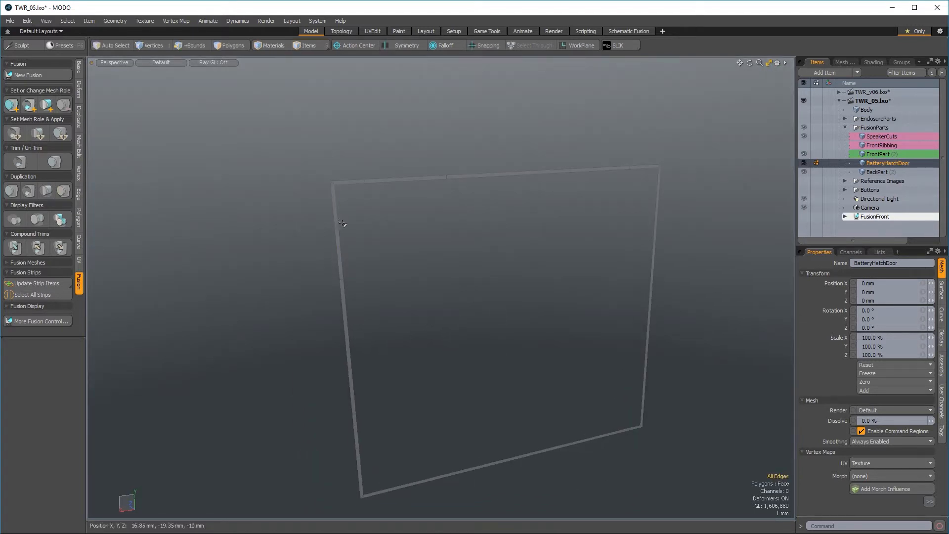
left_click(343, 232, "shift")
left_click(654, 239, "shift")
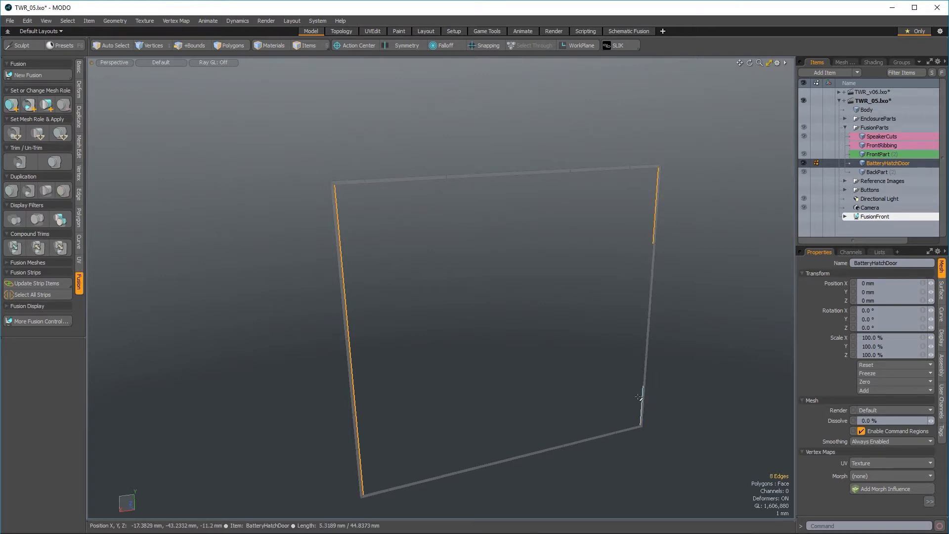
left_click(639, 397, "shift")
left_click(79, 122)
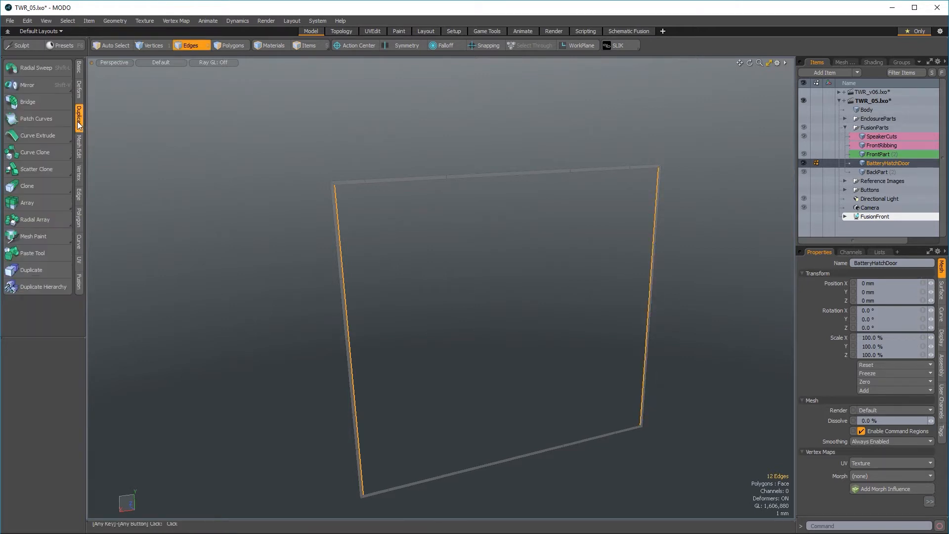
left_click(44, 103)
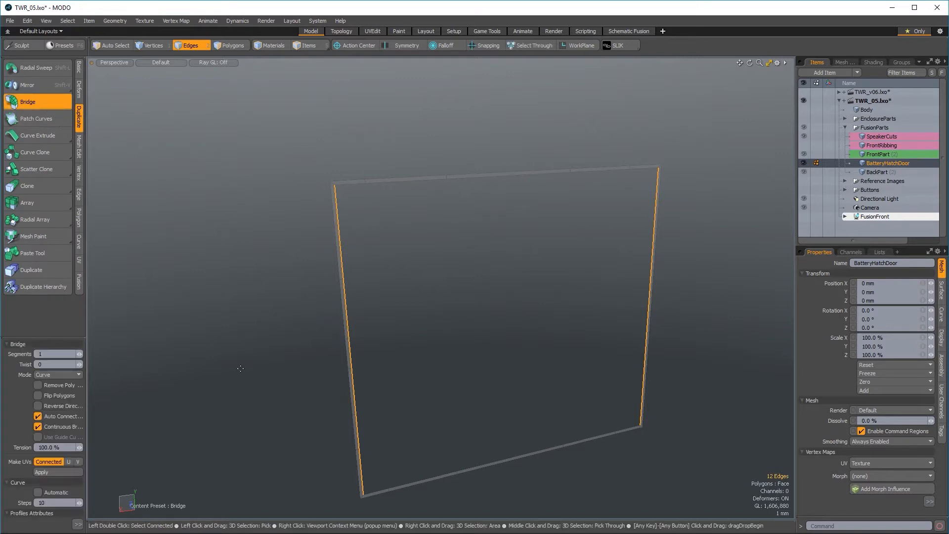
left_click(224, 391)
key("space")
left_click(205, 355)
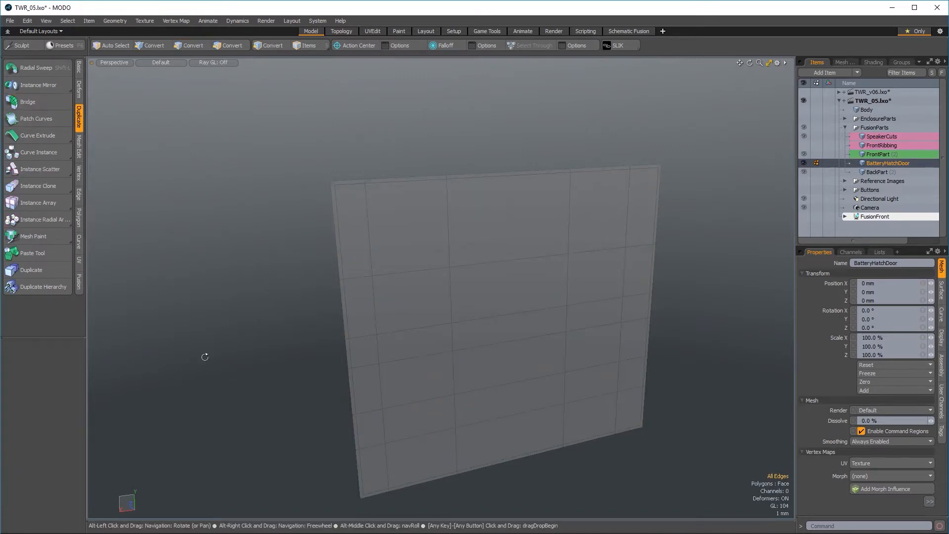
- Unhide the other walkie-talkie parts around BatteryHatchDoor
left_click_drag(204, 355, 376, 267, "alt")
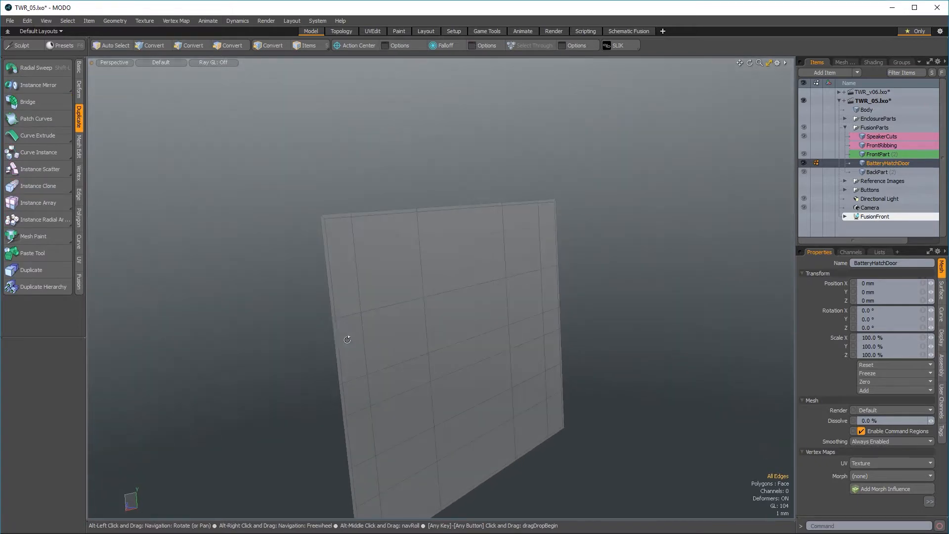
left_click(308, 46)
key("u")
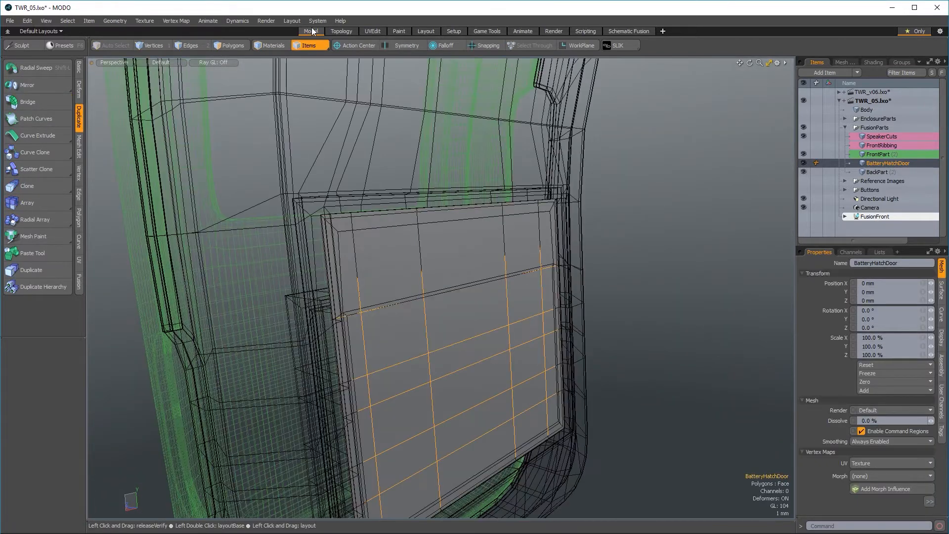
- Remove the edge loop between BatteryHatchDoor's border strip and its bridged panel so they merge into one surface
left_click(190, 45)
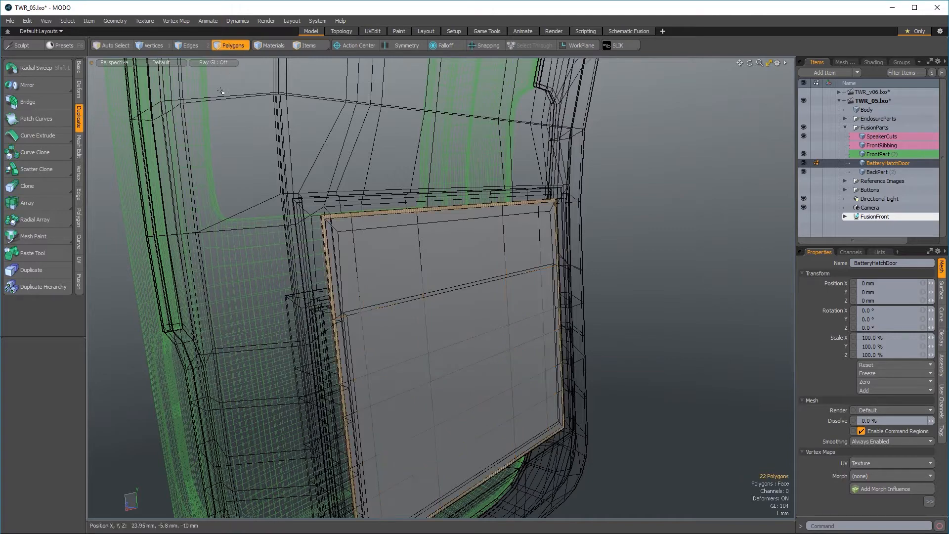
left_click_drag(551, 302, 477, 296, "alt")
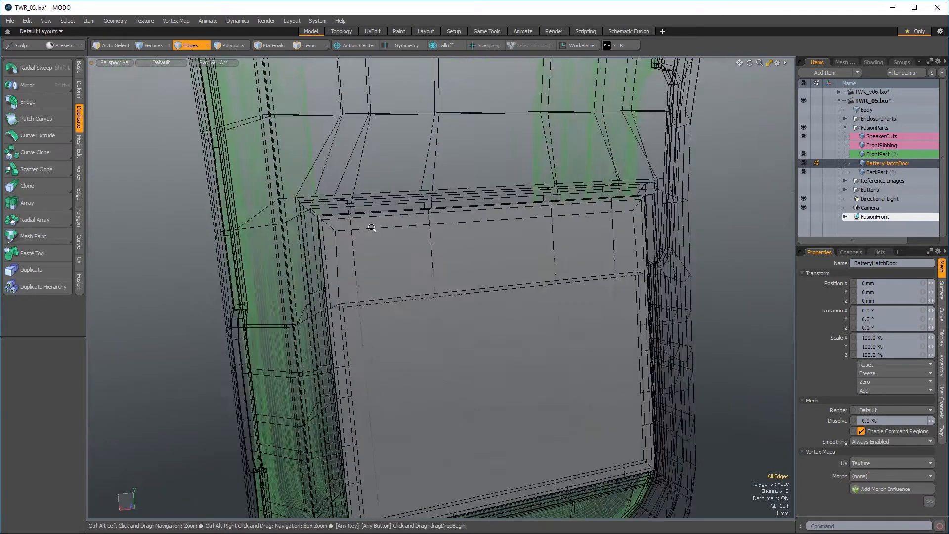
scroll(378, 210, "up", 4)
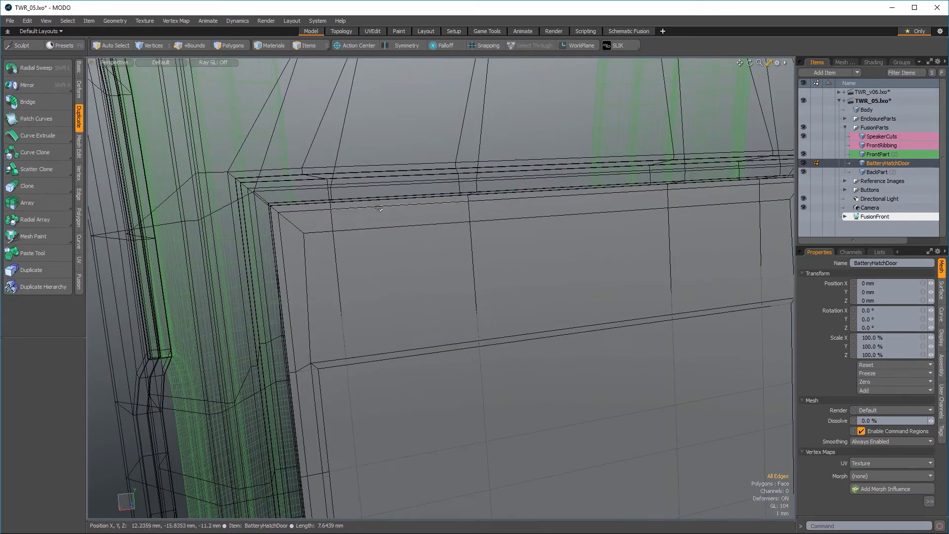
double_click(285, 271, "shift")
left_click_drag(331, 344, 292, 86, "alt+shift")
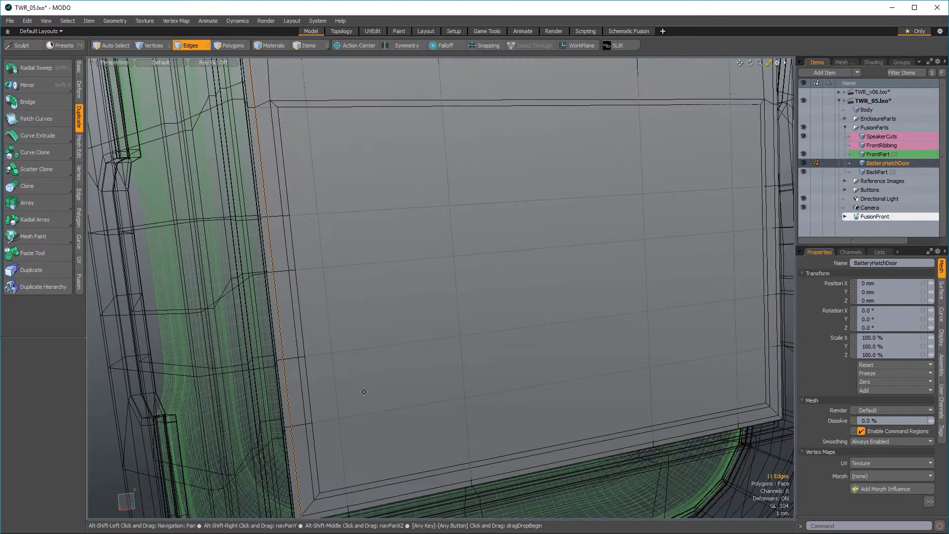
double_click(410, 491, "shift")
left_click_drag(524, 271, 344, 268, "alt+shift")
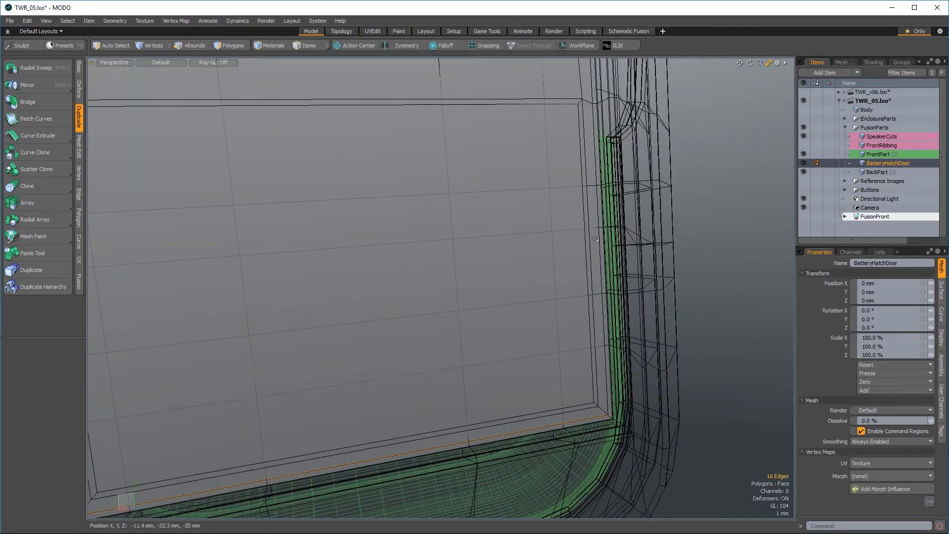
double_click(600, 240, "shift")
mouse_move(587, 246)
left_mouse_down("ctrl+alt")
mouse_move(481, 264)
mouse_move(505, 331)
mouse_move(435, 378)
mouse_move(473, 272)
left_mouse_up("ctrl+alt")
key("Escape")
key("shift+x")
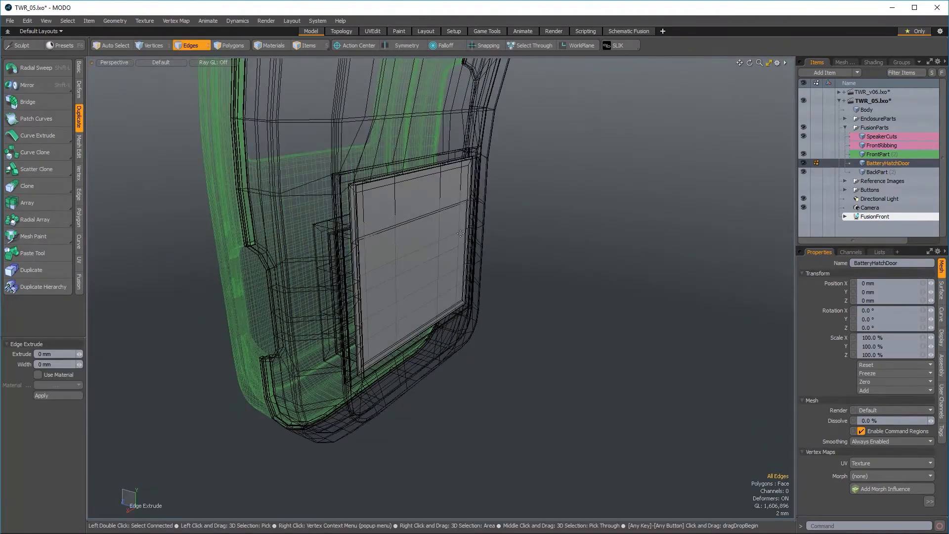
key("space")
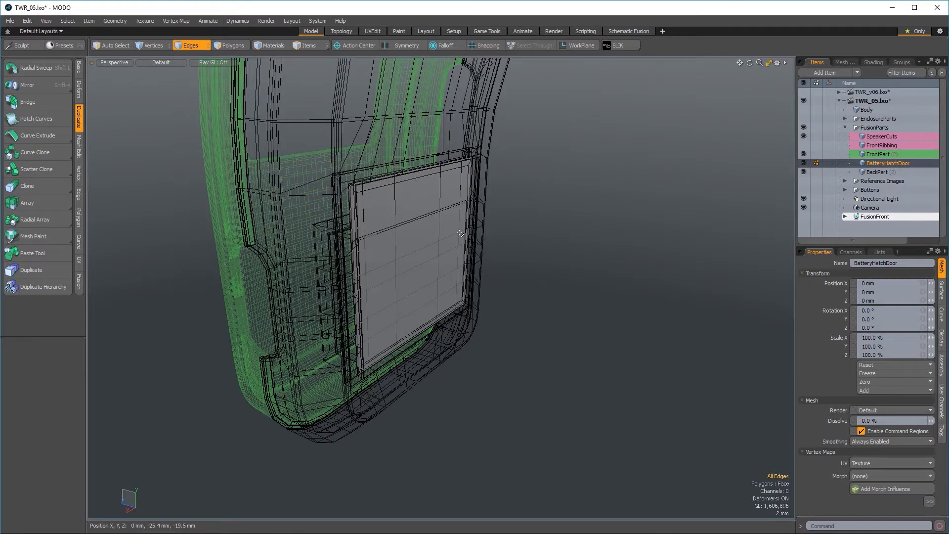
- Bevel all BatteryHatchDoor polygons as a group with 0 mm shift and a 300 um inset
left_click(228, 49)
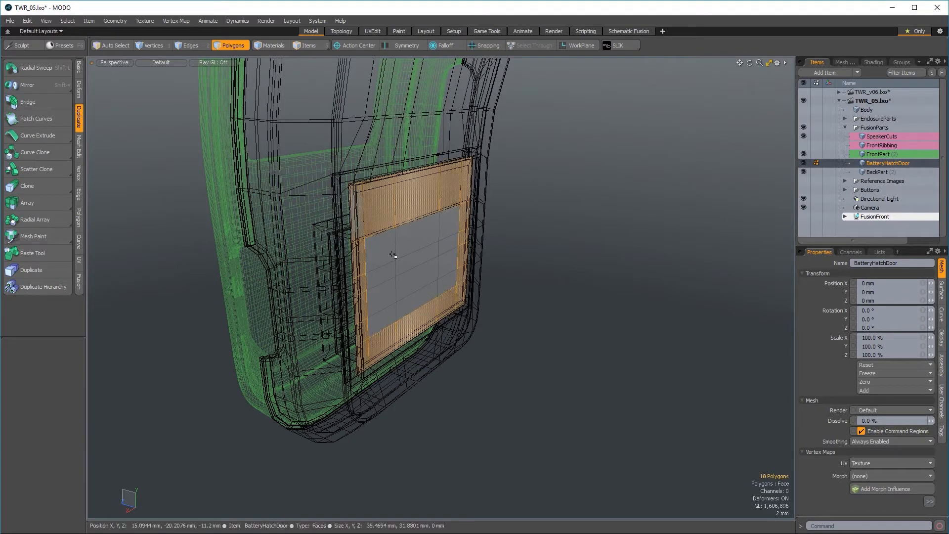
mouse_move(584, 366)
left_mouse_down("alt")
mouse_move(539, 381)
mouse_move(548, 381)
mouse_move(416, 307)
mouse_move(445, 303)
mouse_move(405, 347)
left_mouse_up("alt")
left_click(570, 381)
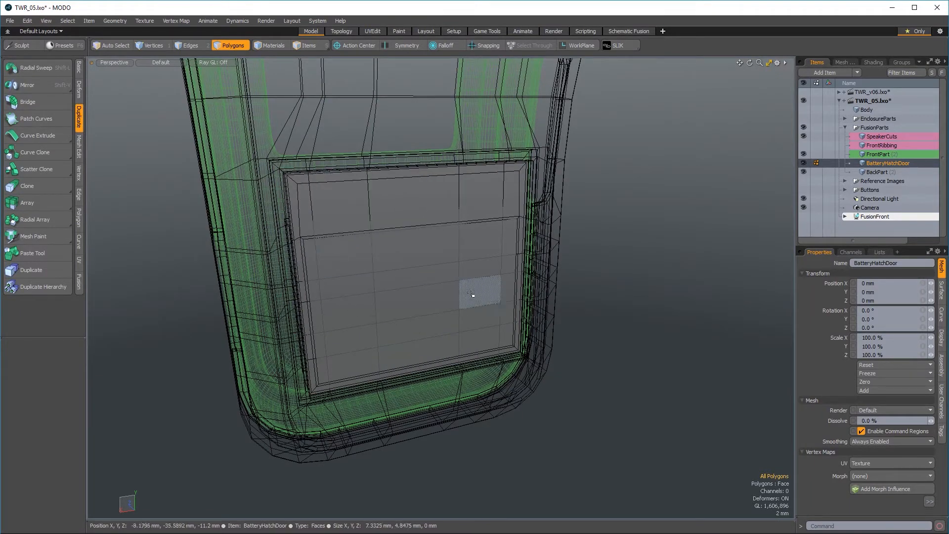
mouse_move(419, 275)
left_mouse_down("ctrl+alt")
mouse_move(451, 272)
mouse_move(410, 267)
mouse_move(355, 225)
mouse_move(396, 224)
mouse_move(416, 193)
left_mouse_up("ctrl+alt")
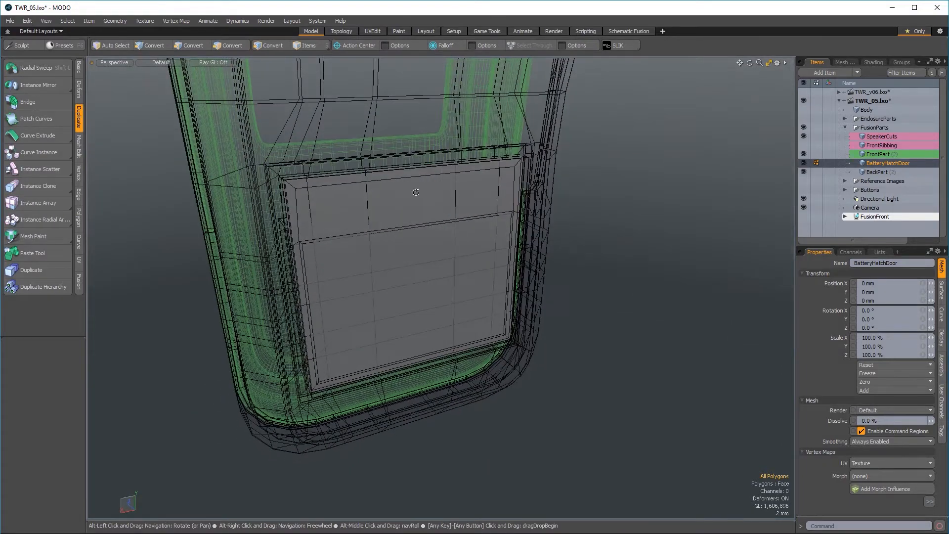
left_click_drag(485, 263, 484, 233, "alt")
key("b")
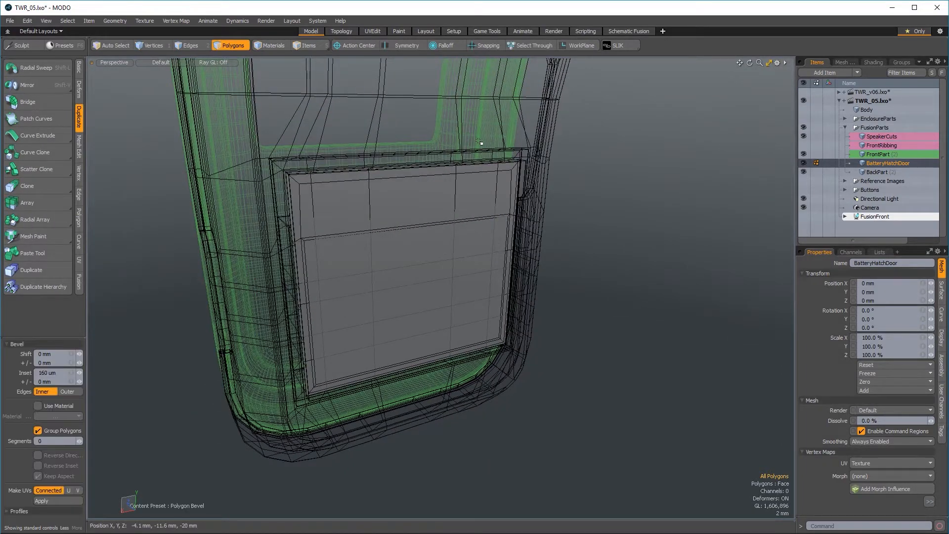
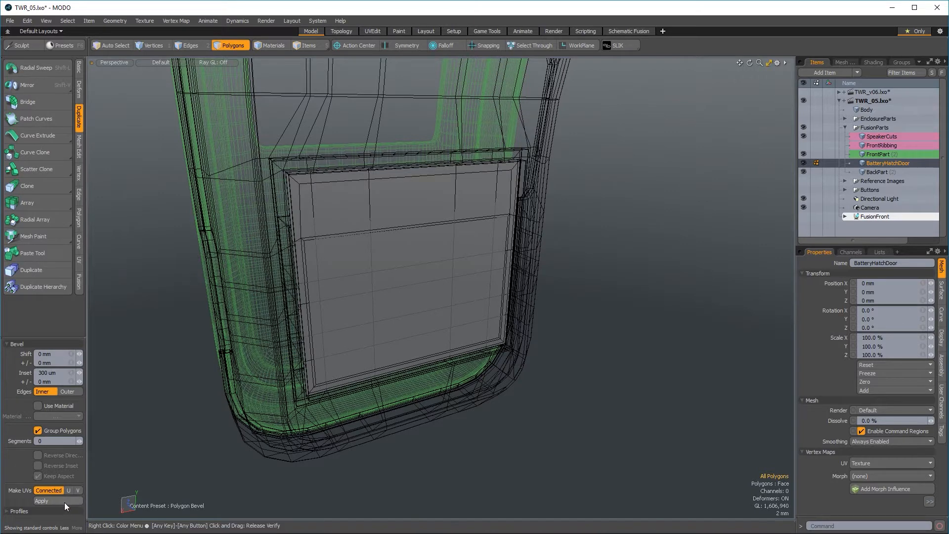
key("q")
- Delete the narrow outer polygon loop around BatteryHatchDoor to leave a gap to the recess
left_click_drag(300, 170, 364, 186, "ctrl+alt")
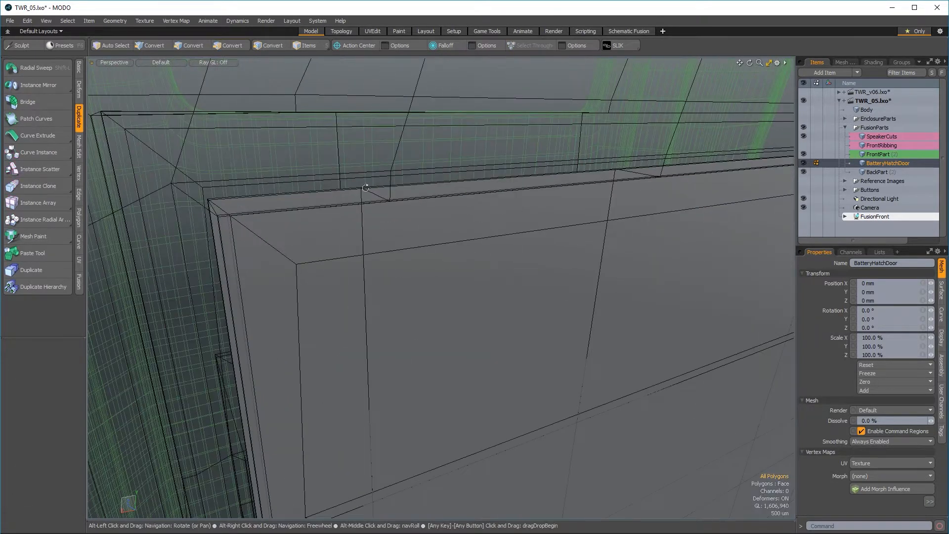
left_click_drag(243, 207, 219, 214)
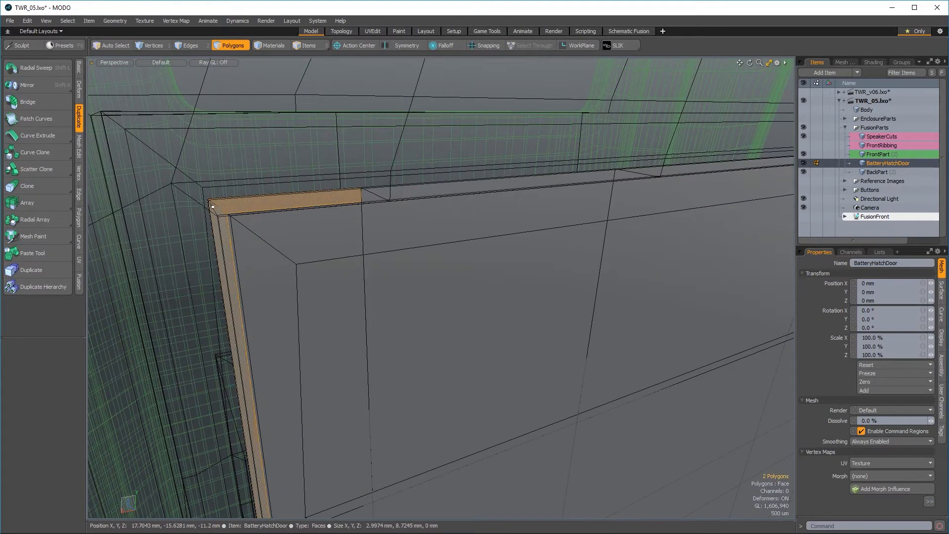
key("l")
key("Delete")
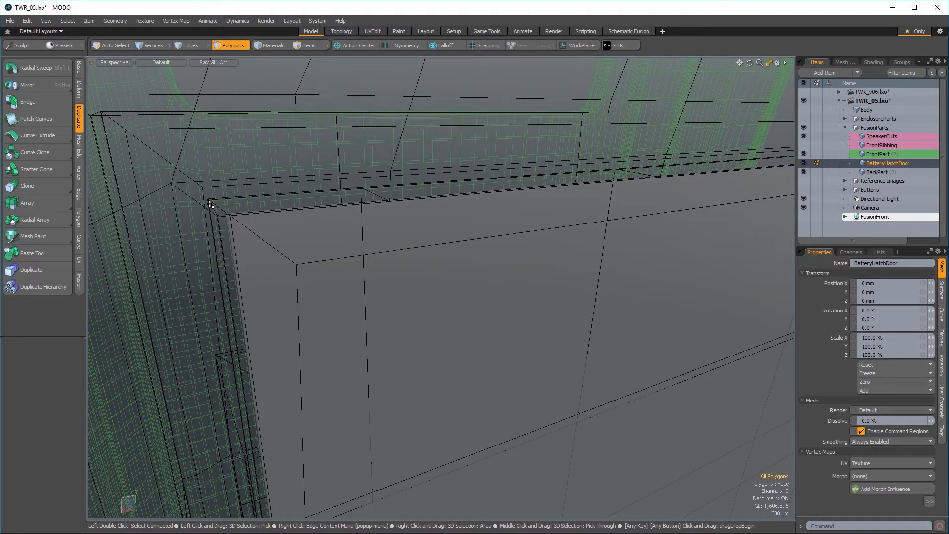
- Extrude the whole BatteryHatchDoor surface -1.5 mm along Z to give it thickness
left_click_drag(354, 257, 284, 270, "ctrl+alt")
mouse_move(445, 343)
left_mouse_down("alt")
mouse_move(333, 308)
mouse_move(461, 342)
left_mouse_up("alt")
key("shift+x")
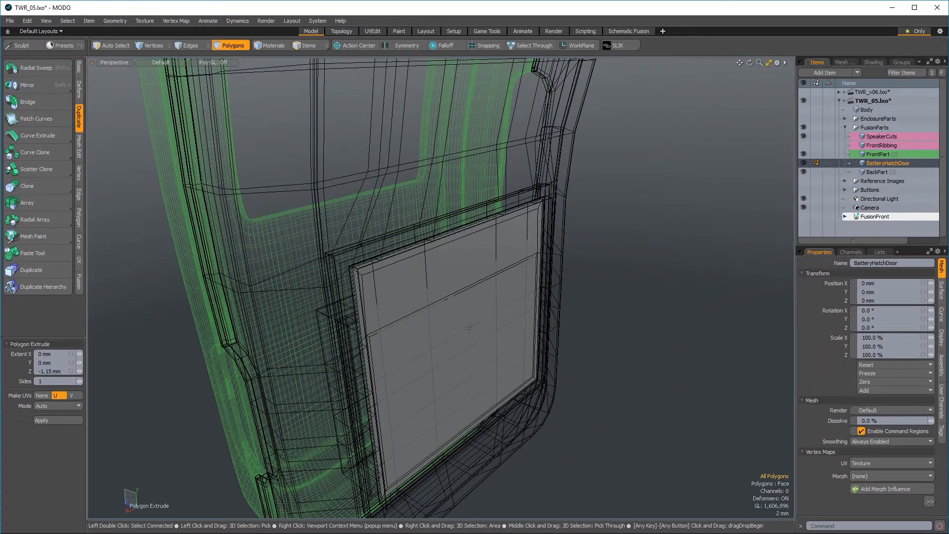
double_click(482, 349)
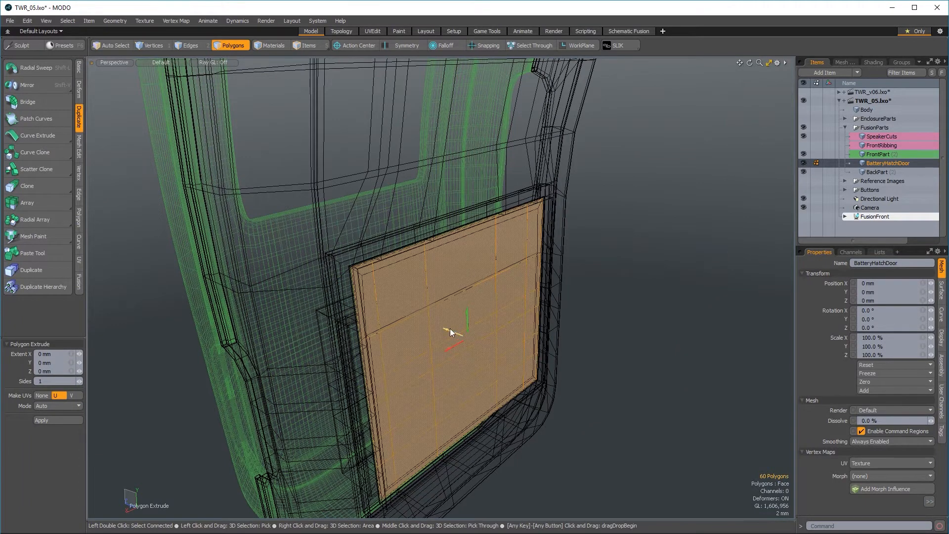
left_click_drag(450, 329, 460, 337)
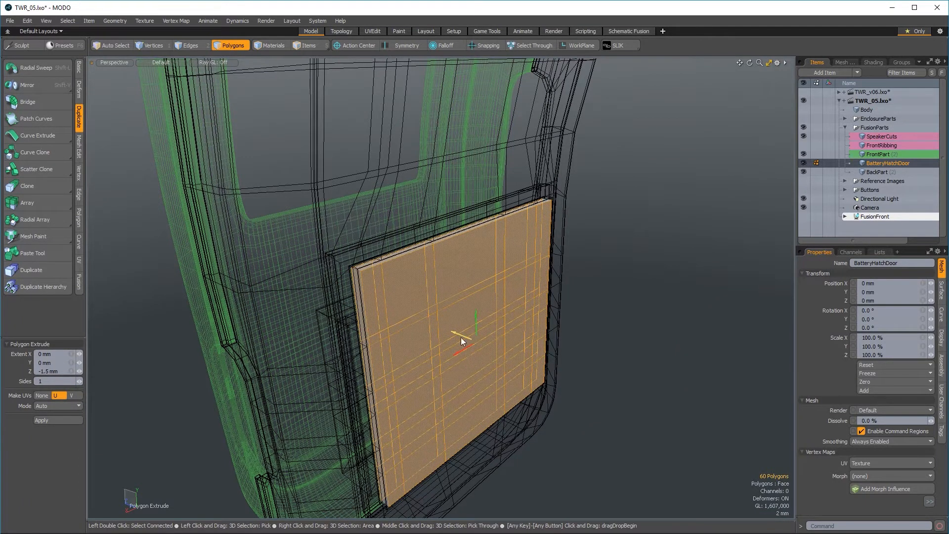
key("space")
left_click(596, 356)
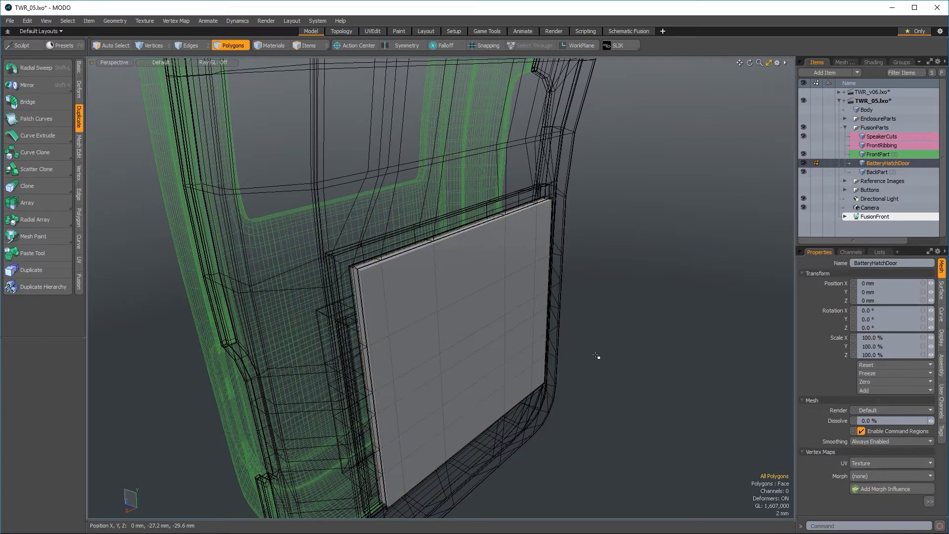
left_click(369, 301)
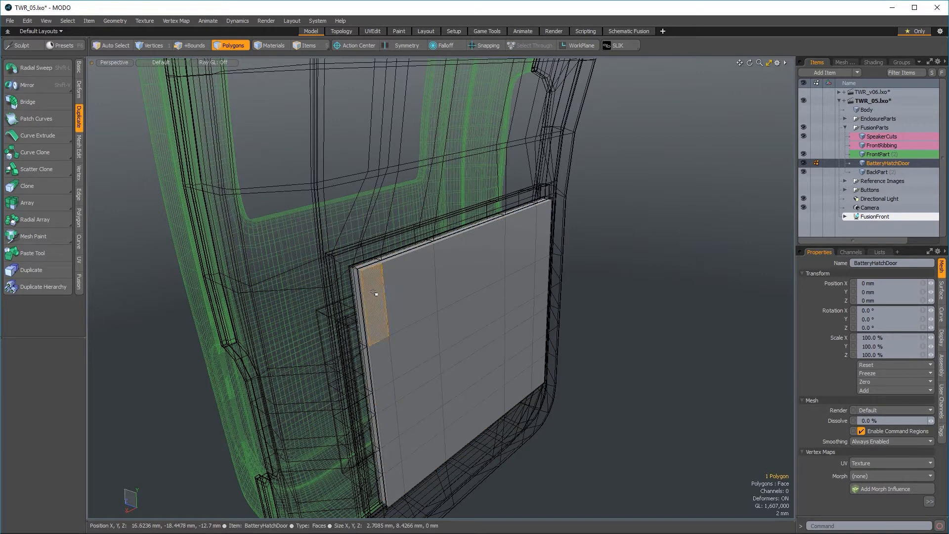
double_click(530, 378)
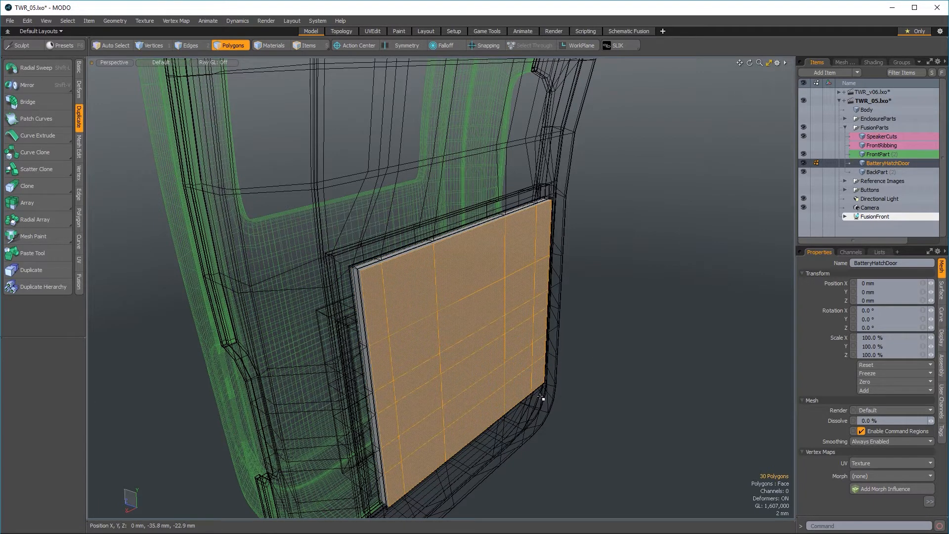
key("F11")
key("w")
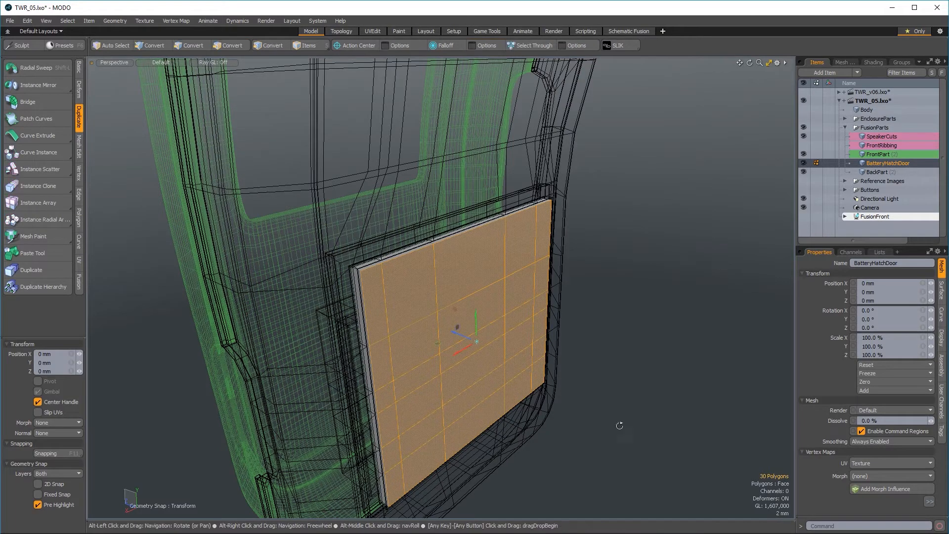
mouse_move(619, 426)
left_mouse_down("alt")
mouse_move(227, 458)
mouse_move(173, 440)
left_mouse_up("alt")
left_click_drag(411, 318, 297, 336, "alt")
left_click_drag(341, 346, 441, 346, "ctrl+alt")
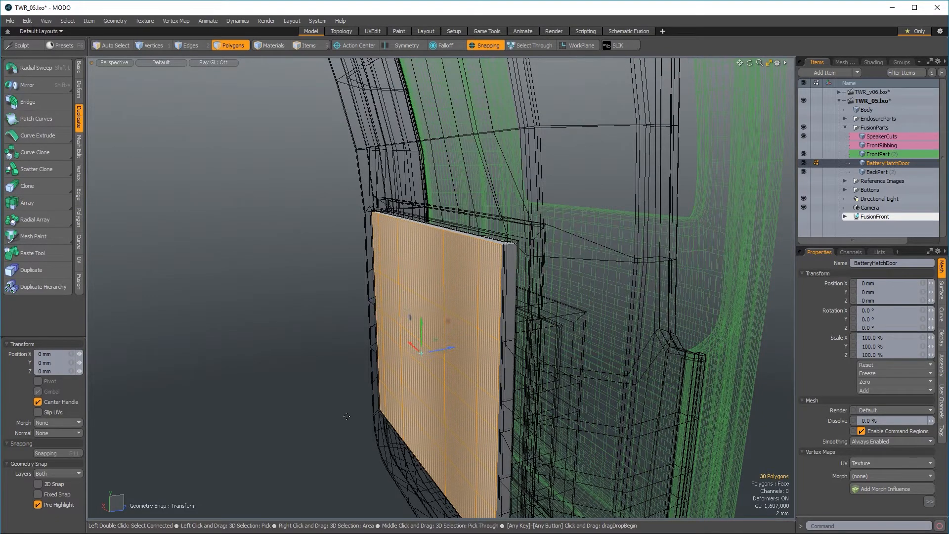
key("space")
left_click(326, 402)
mouse_move(309, 401)
left_mouse_down("alt")
mouse_move(550, 422)
mouse_move(532, 399)
left_mouse_up("alt")
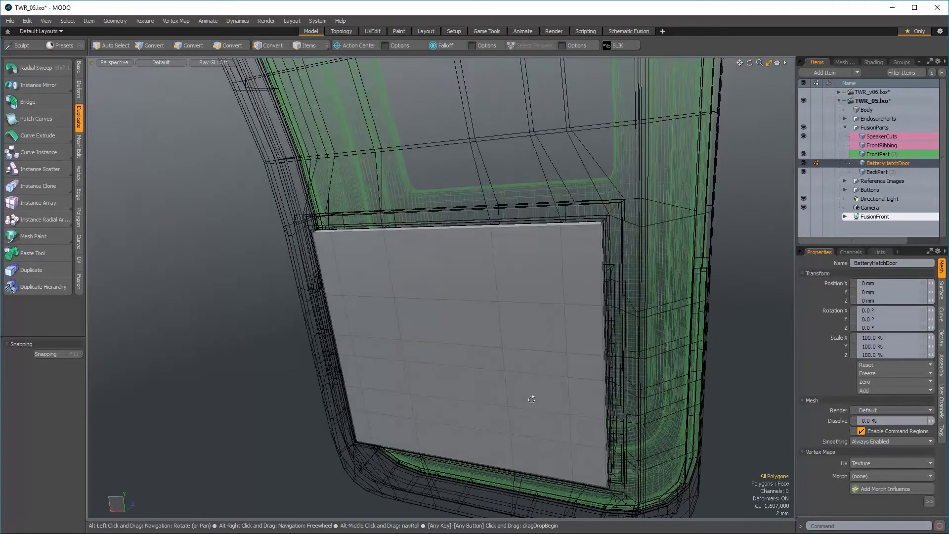
- Bevel the perimeter edges of BatteryHatchDoor's outer face with a 600 um inset and round level 0, with snapping turned off
left_click(196, 49)
mouse_move(237, 353)
left_mouse_down("alt")
mouse_move(356, 365)
mouse_move(423, 341)
left_mouse_up("alt")
scroll(331, 245, "up", 2)
left_click_drag(336, 245, 402, 229)
left_click_drag(496, 218, 584, 213)
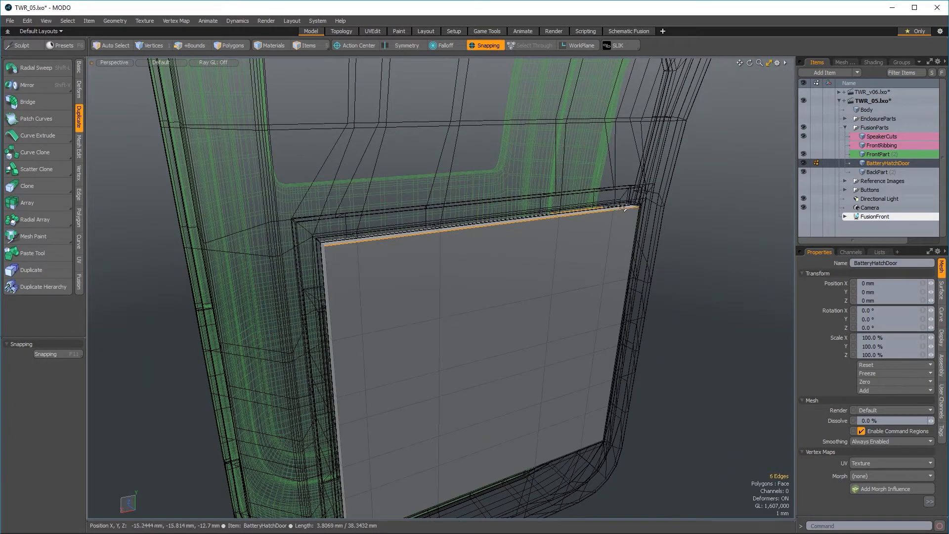
key("F11")
left_click(331, 294, "shift")
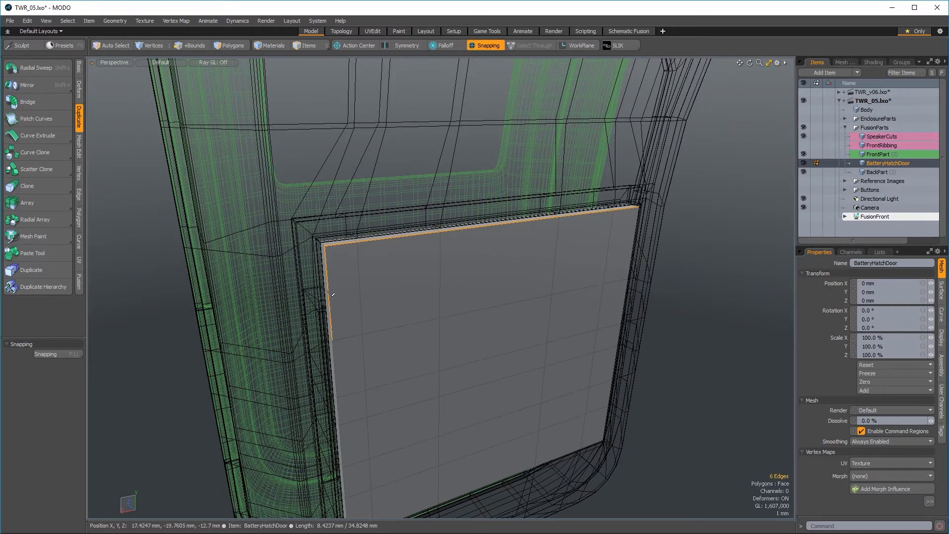
double_click(466, 492, "shift")
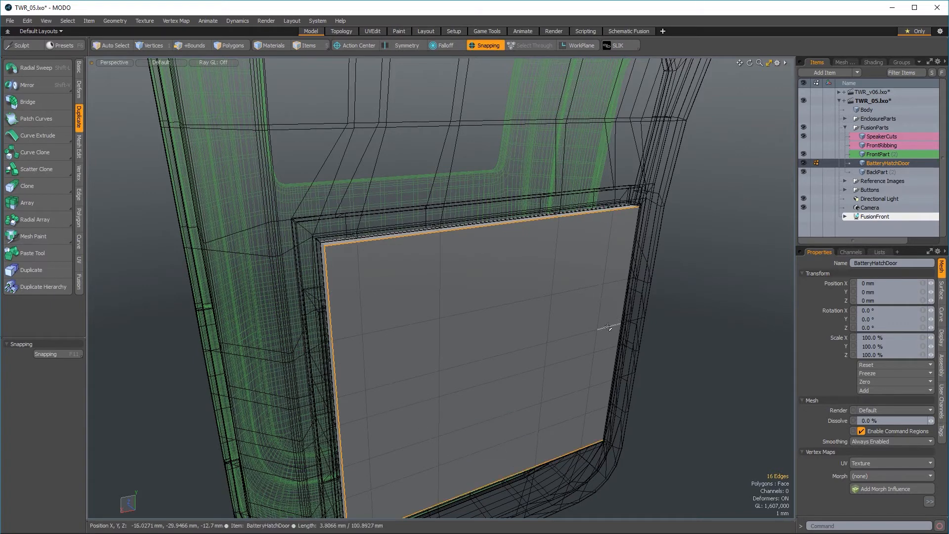
double_click(617, 339, "shift")
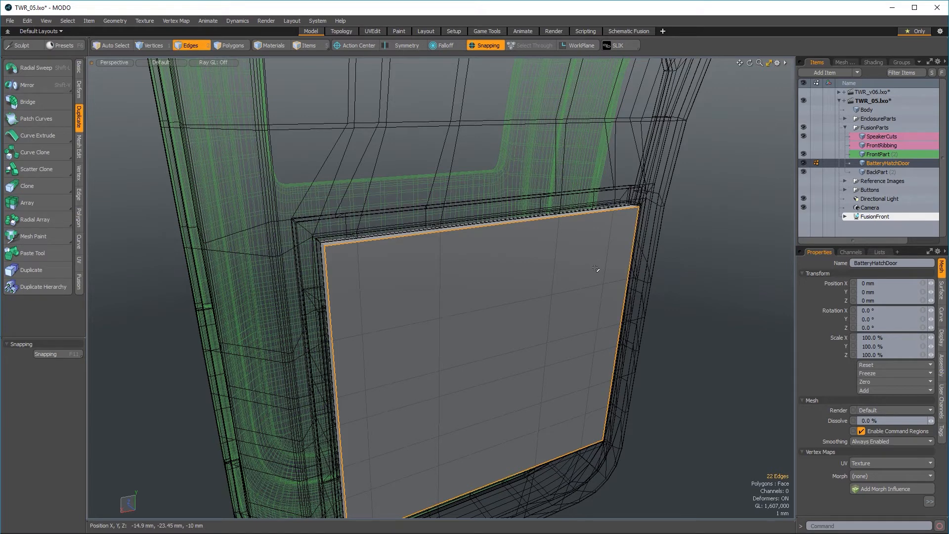
key("b")
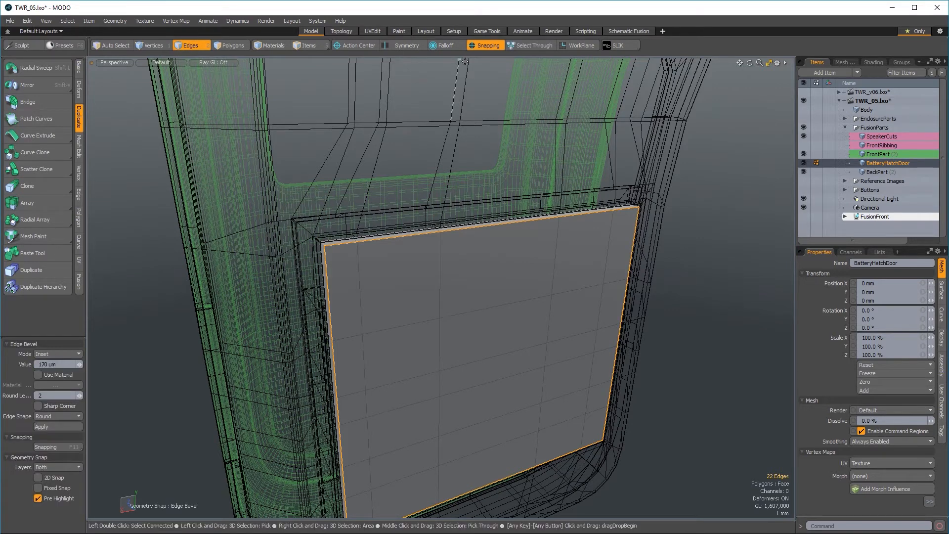
left_click(476, 47)
left_click_drag(516, 382, 545, 383)
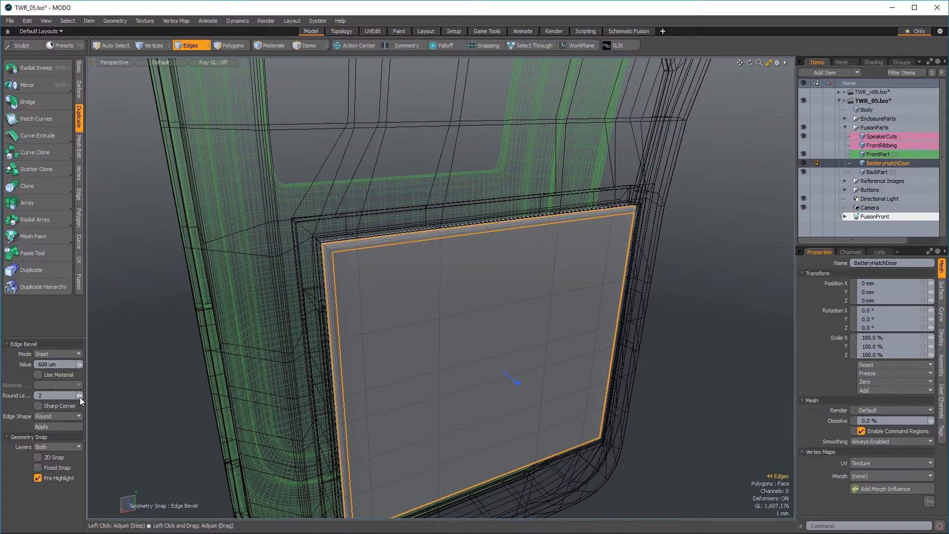
left_click_drag(80, 395, 74, 396)
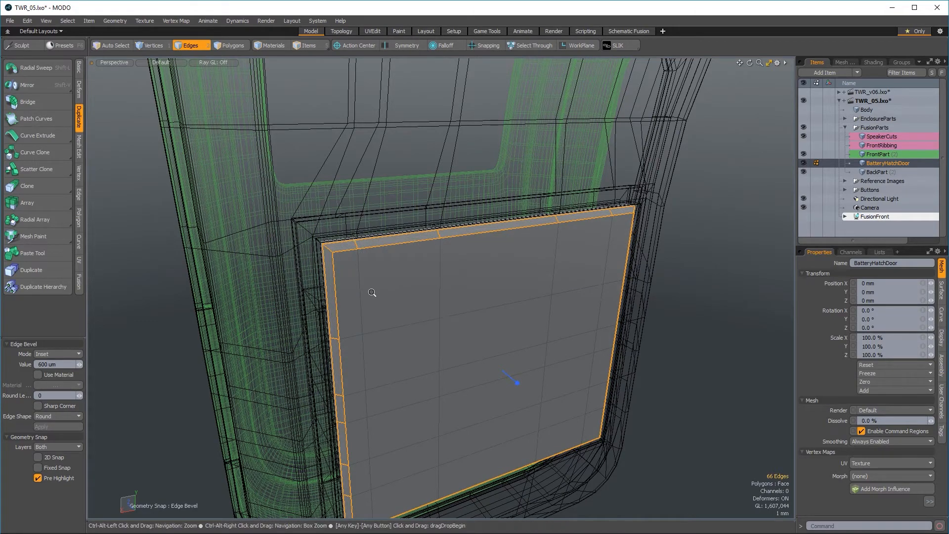
left_click_drag(375, 296, 435, 297, "alt")
scroll(420, 282, "up", 2)
key("space")
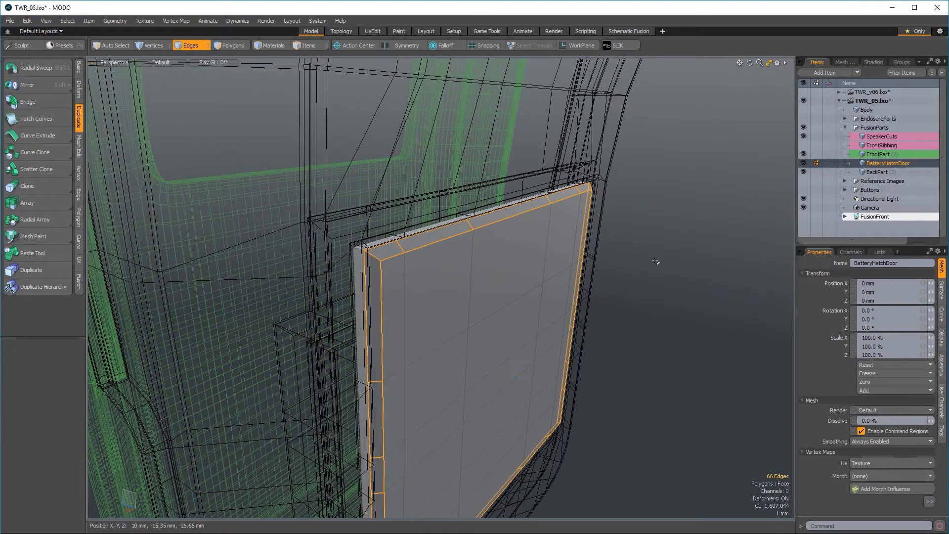
left_click(664, 270)
- Bevel BatteryHatchDoor's flat outer face polygons as a group with 0 mm shift and a 120 um inset
left_click(228, 44)
left_click_drag(530, 357, 364, 289, "alt")
left_click(347, 300)
scroll(448, 331, "down", 3)
left_click(477, 367, "shift")
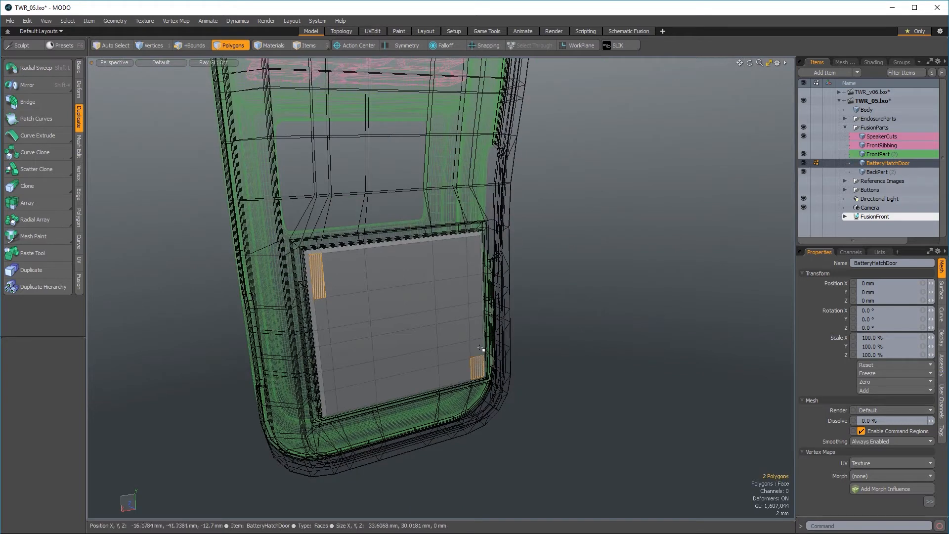
key("shift+g")
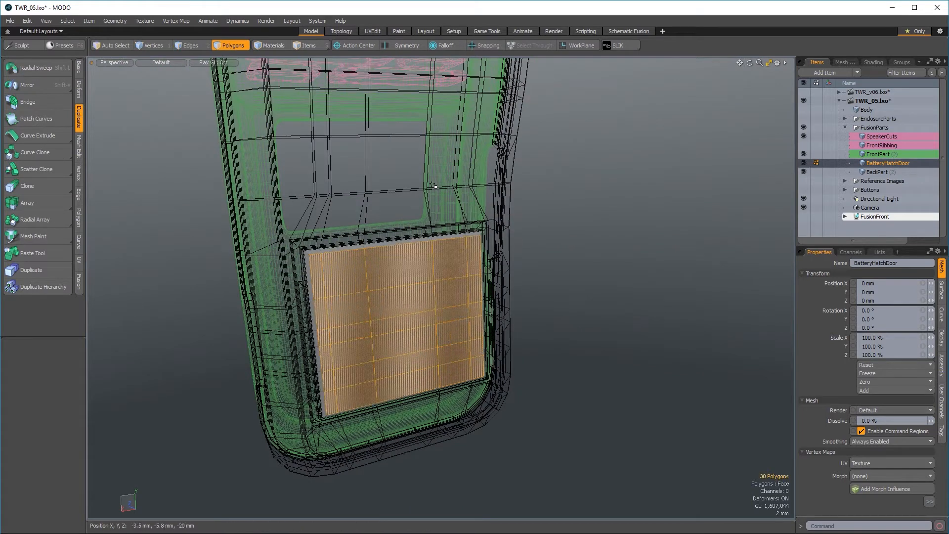
key("b")
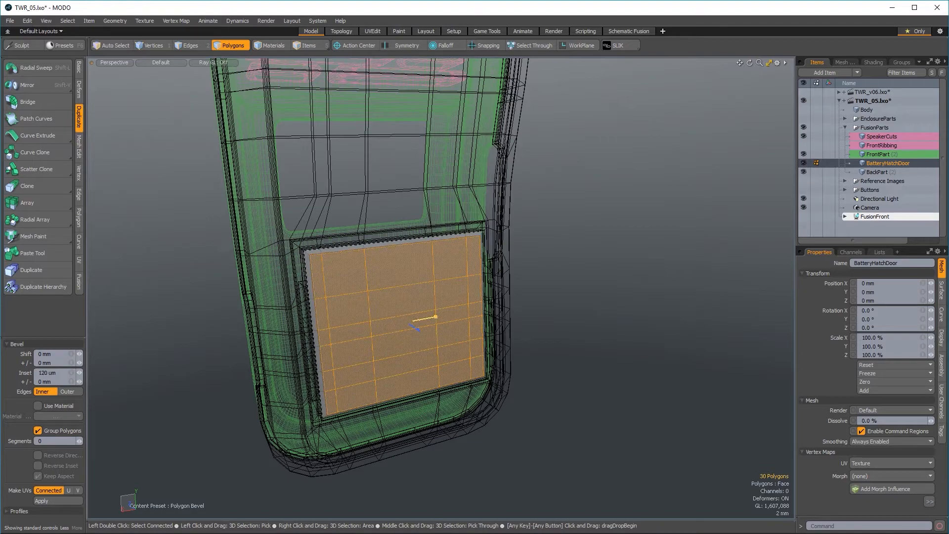
key("space")
left_click(231, 272)
- Bevel all polygons of BatteryHatchDoor's inner face as a group with 0 mm shift and a 70 um inset
left_click_drag(230, 271, 613, 286, "alt")
left_click_drag(356, 292, 396, 303, "alt")
left_click_drag(396, 303, 686, 303, "ctrl+alt")
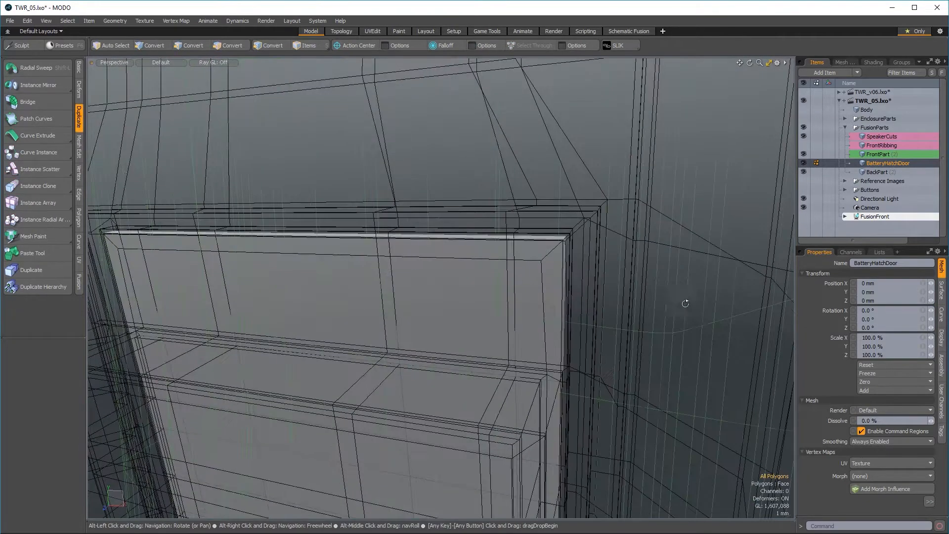
left_click(120, 282)
left_click_drag(120, 283, 371, 360, "alt")
key("shift+g")
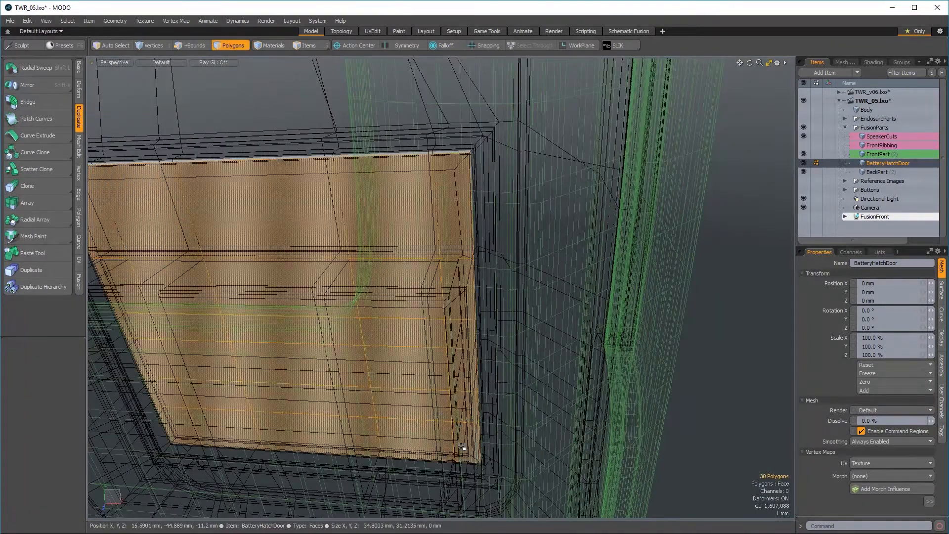
key("b")
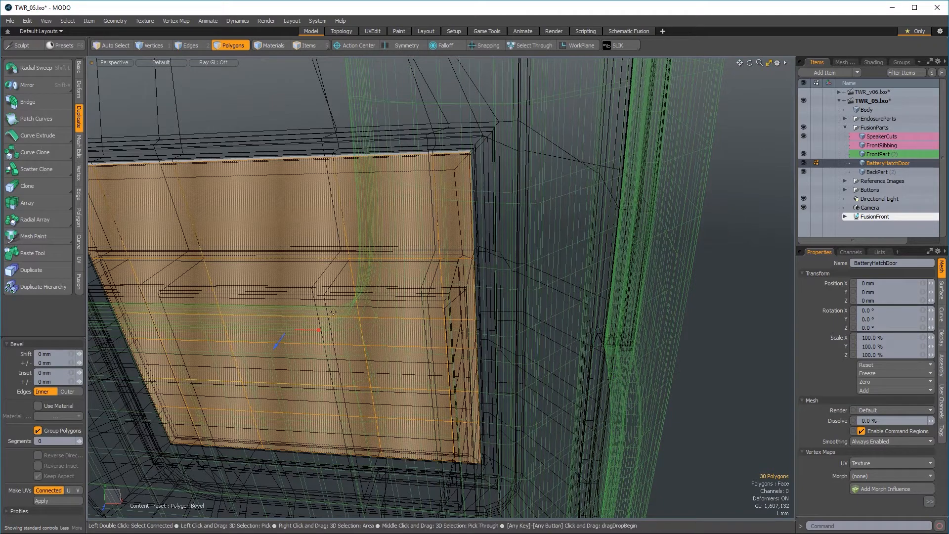
left_click_drag(319, 330, 322, 330)
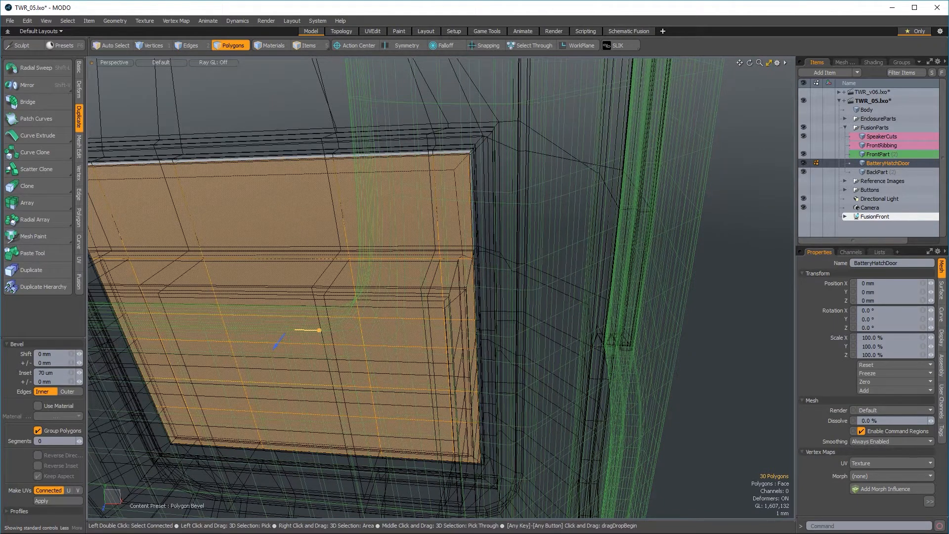
key("space")
left_click(519, 277)
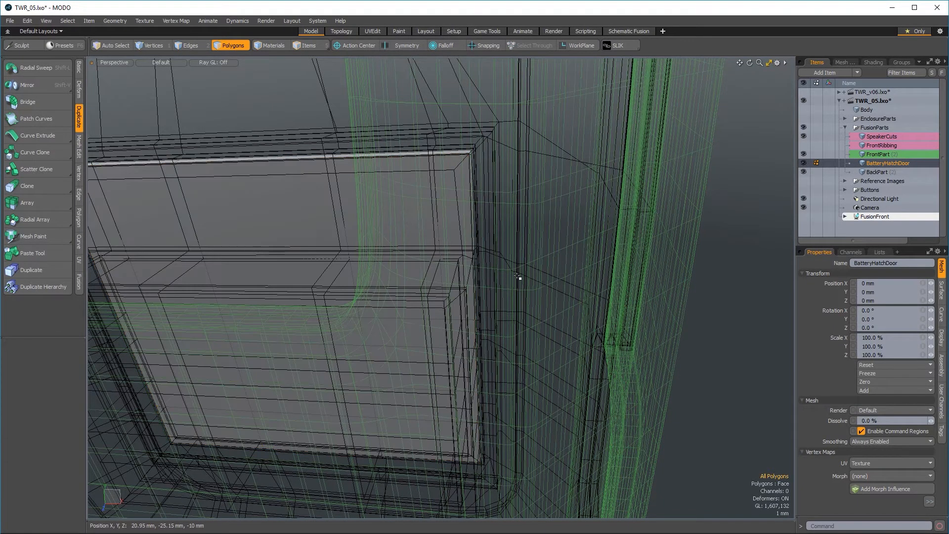
- Loop Slice the chamfer strip around BatteryHatchDoor's outer face in Symmetry mode with count 2, placing the loops at 4.00%
mouse_move(500, 277)
left_mouse_down("alt")
mouse_move(140, 361)
mouse_move(341, 296)
mouse_move(386, 237)
left_mouse_up("alt")
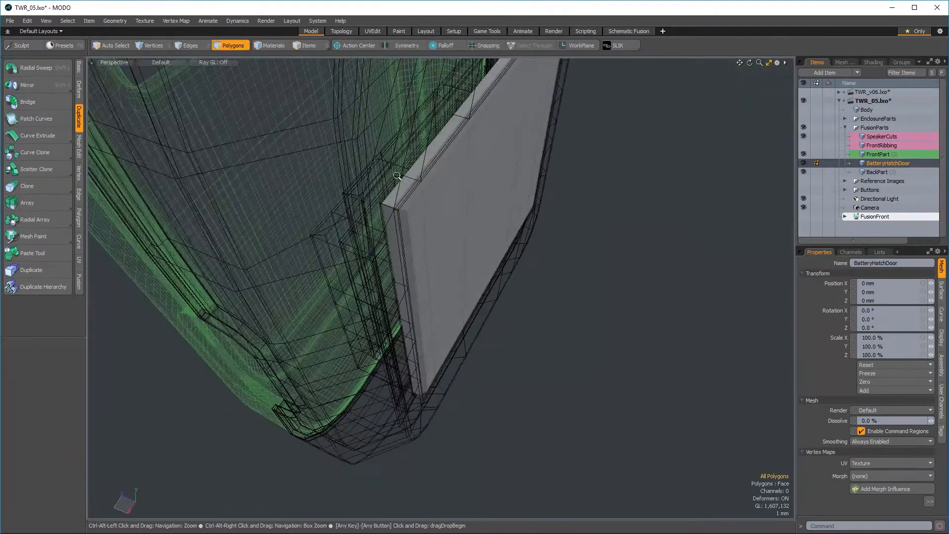
scroll(388, 222, "up", 4)
left_click_drag(389, 277, 390, 239, "alt")
left_click(403, 161)
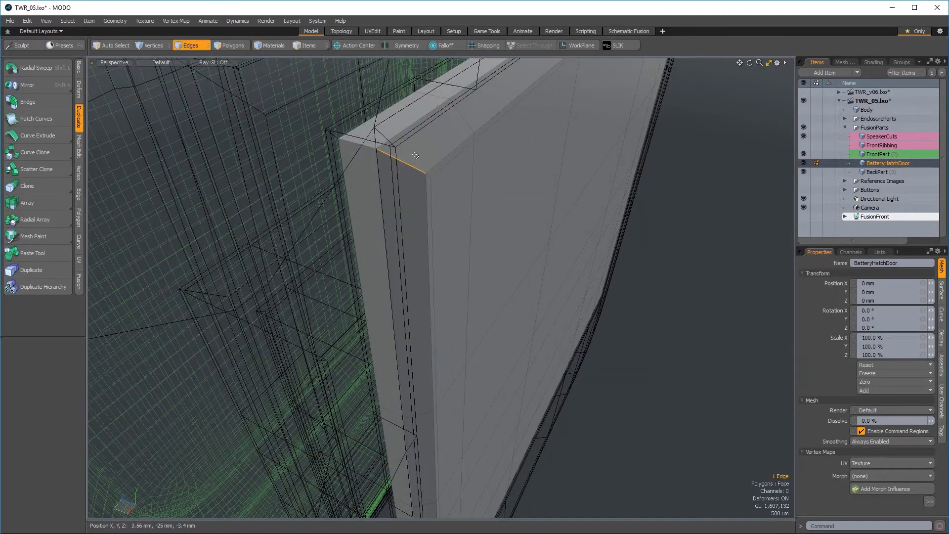
left_click(464, 119, "shift")
key("alt+c")
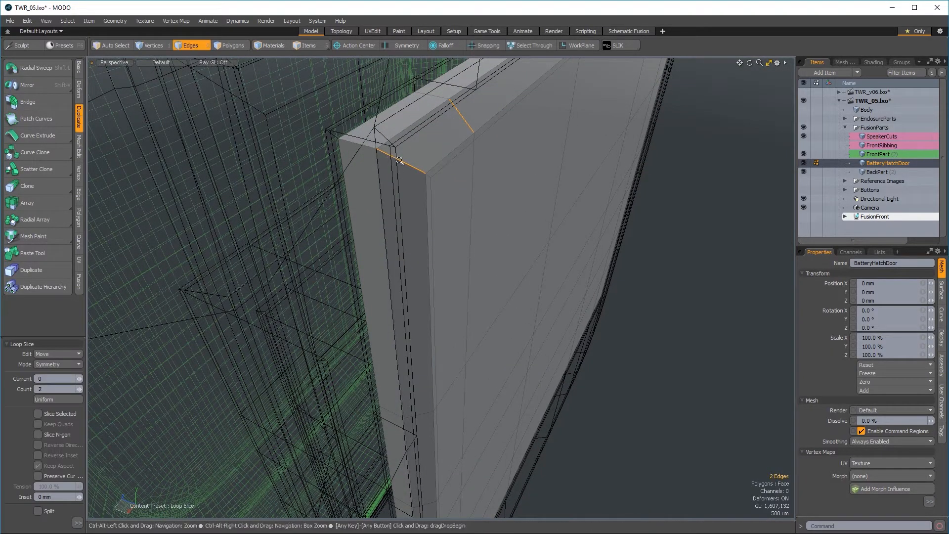
mouse_move(406, 162)
left_mouse_down("ctrl+alt")
mouse_move(451, 178)
mouse_move(443, 178)
left_mouse_up("ctrl+alt")
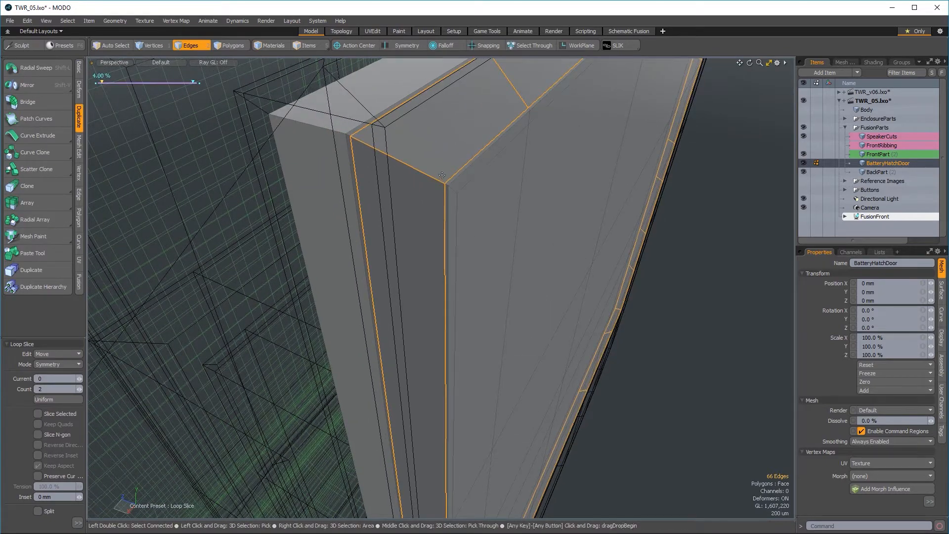
key("space")
- Add two symmetric Loop Slice cuts around BatteryHatchDoor's side walls, close to the walls' front and back edges
left_click(311, 125)
left_click_drag(334, 134, 277, 153, "ctrl+alt")
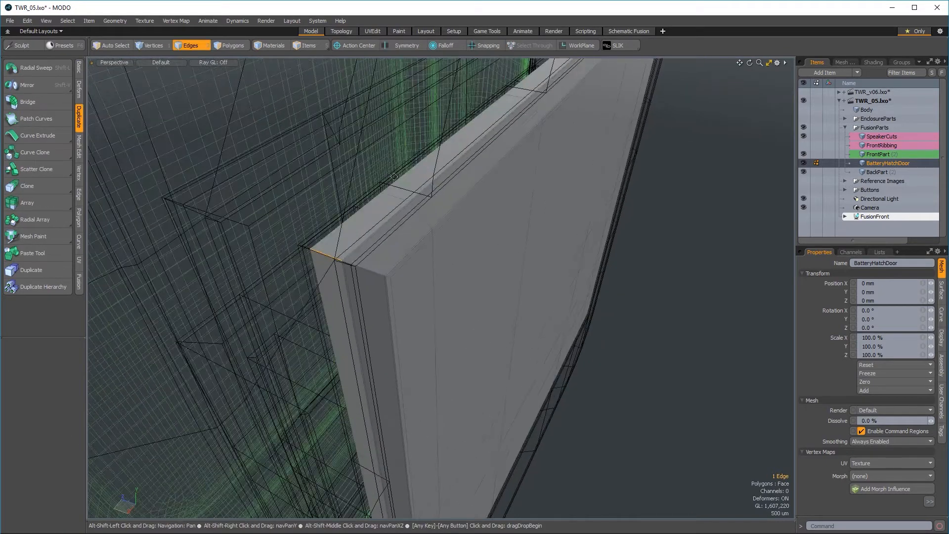
left_click(387, 188, "shift")
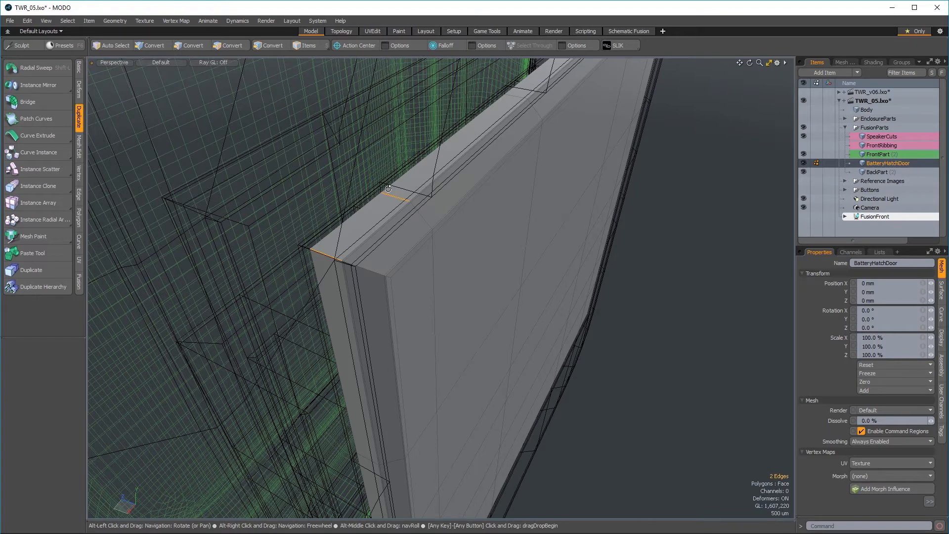
key("alt+c")
left_click_drag(333, 259, 344, 260, "ctrl+alt")
key("space")
- Clear the edge selection and convert the BatteryHatchDoor mesh to Catmull-Clark subdivision
left_click(685, 351)
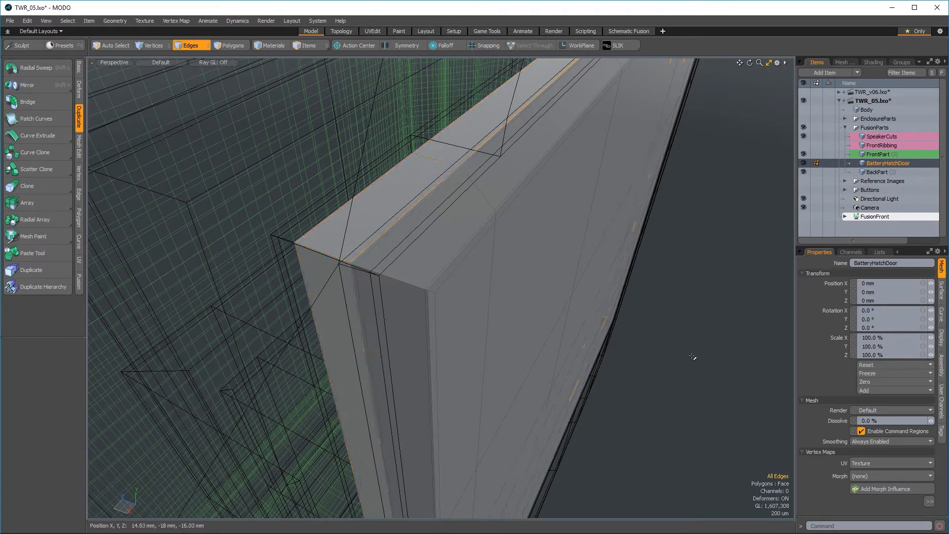
key("Tab")
mouse_move(685, 351)
left_mouse_down("alt")
mouse_move(634, 351)
mouse_move(563, 258)
mouse_move(551, 375)
mouse_move(400, 299)
mouse_move(460, 269)
left_mouse_up("alt")
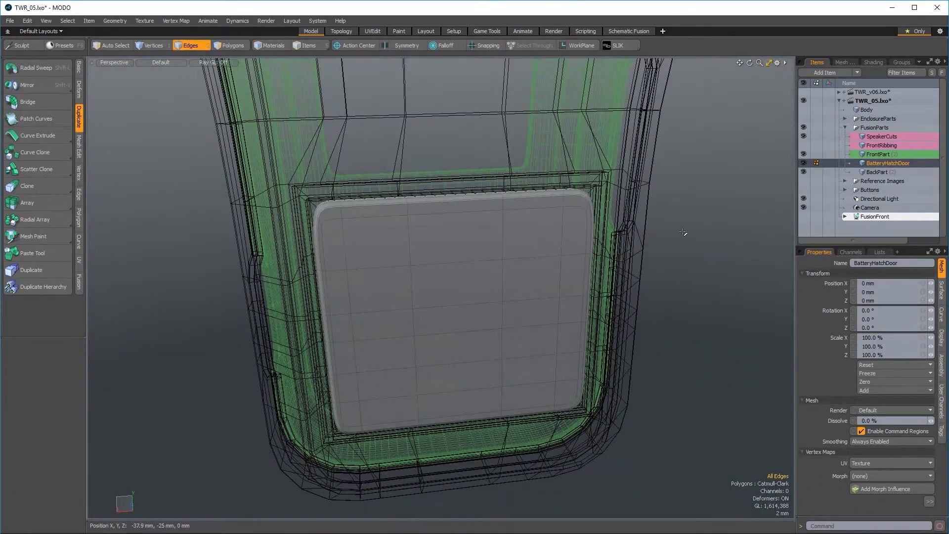
- Add a new mesh item and hide FrontPart, showing the battery hatch area from the Back view
key("n")
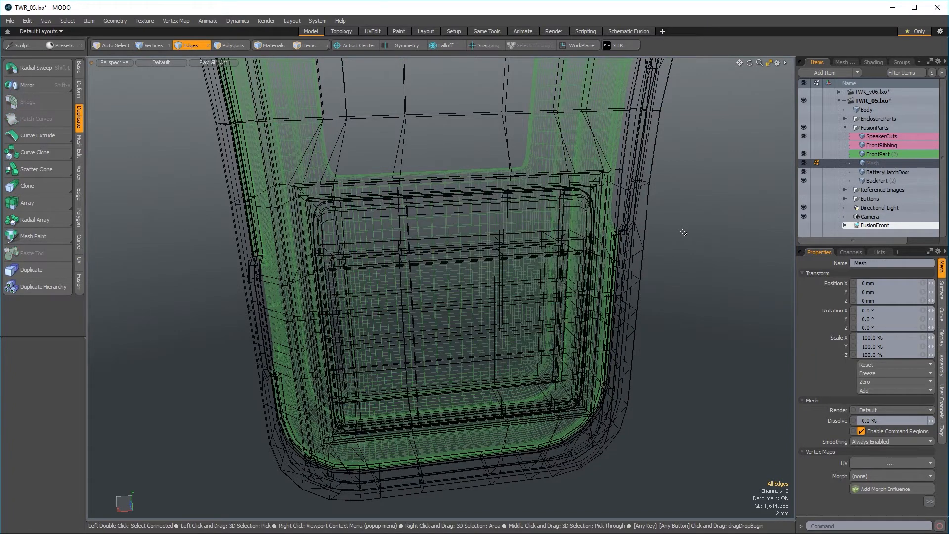
key("ctrl+space")
left_click(465, 247)
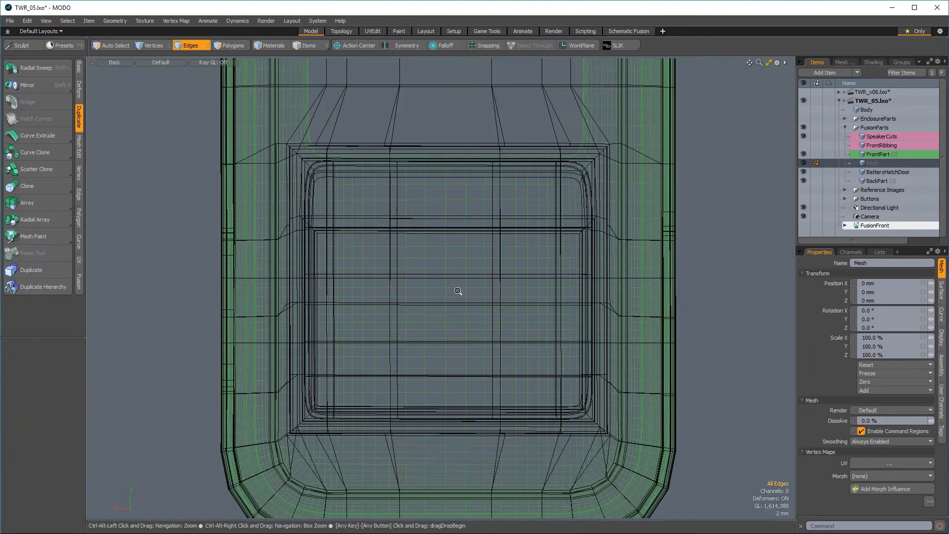
scroll(459, 291, "down", 3)
left_click_drag(459, 291, 425, 265, "alt+shift")
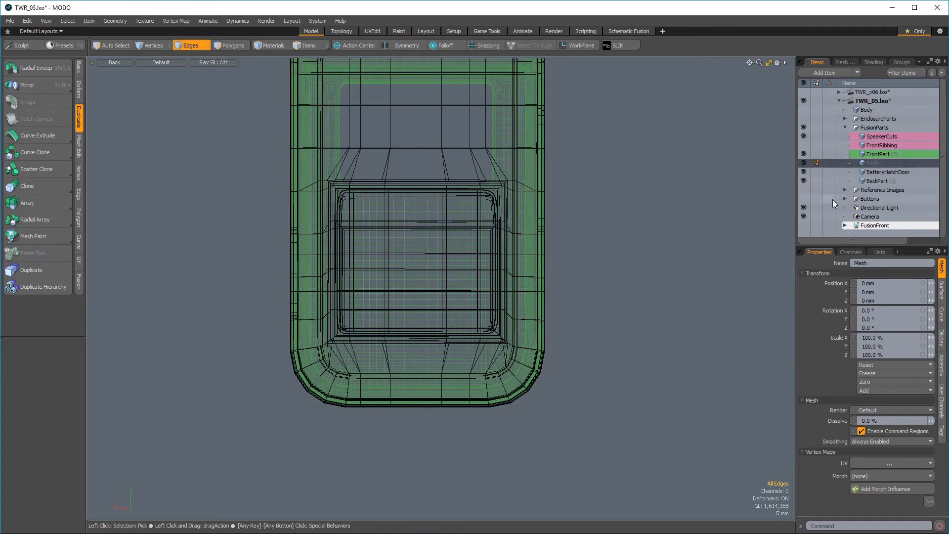
left_click(804, 154)
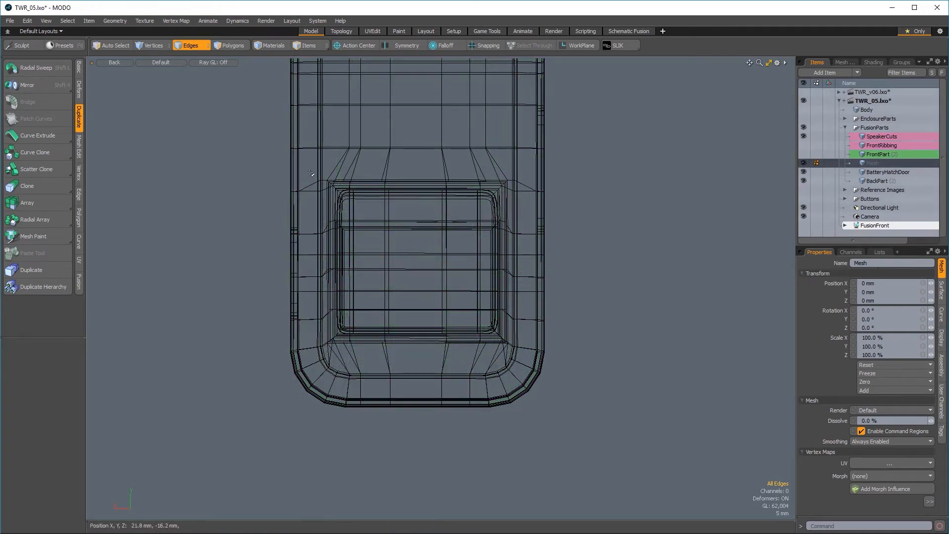
left_click_drag(386, 356, 457, 342, "ctrl+alt")
left_click_drag(316, 291, 335, 295, "ctrl+alt")
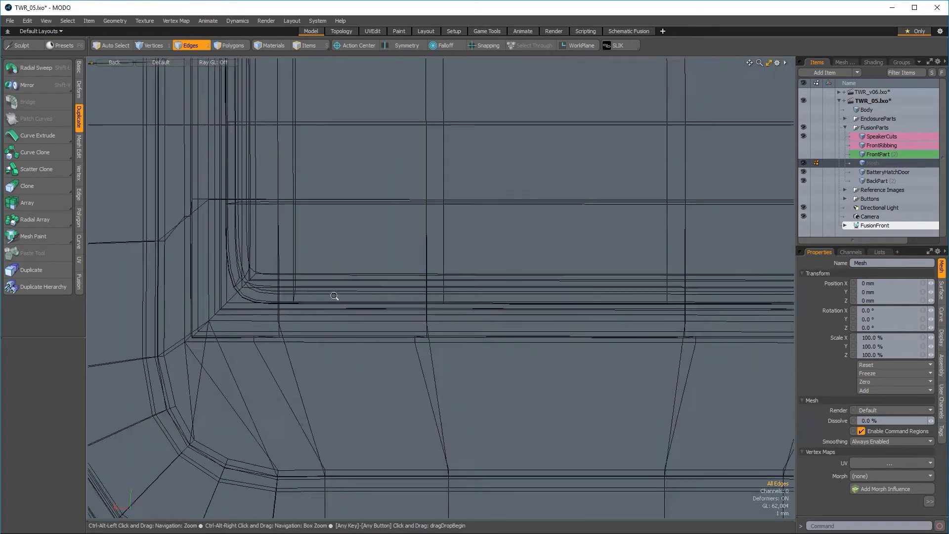
scroll(336, 304, "down", 5)
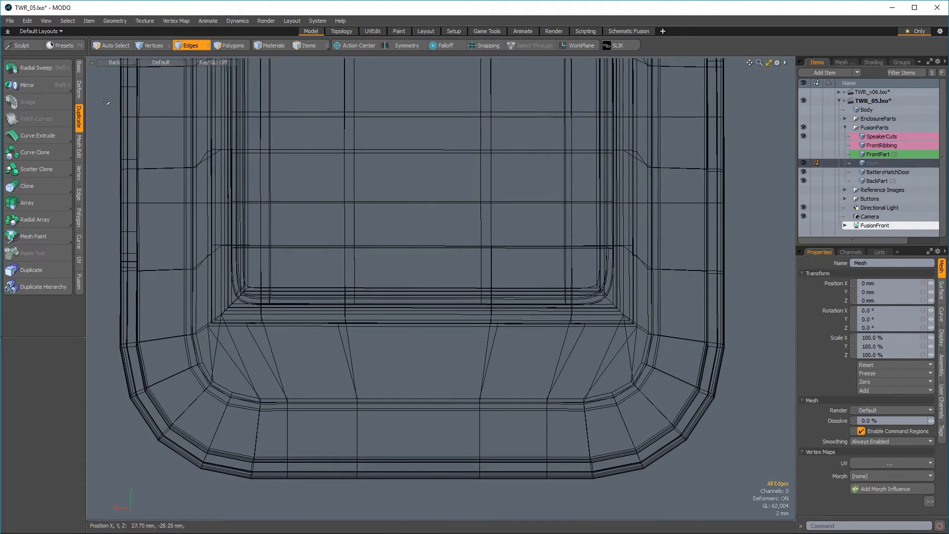
- Draw a cube primitive about 5 mm wide and 1.4 mm high at the hatch door's lower-left edge in the Back view
left_click(80, 70)
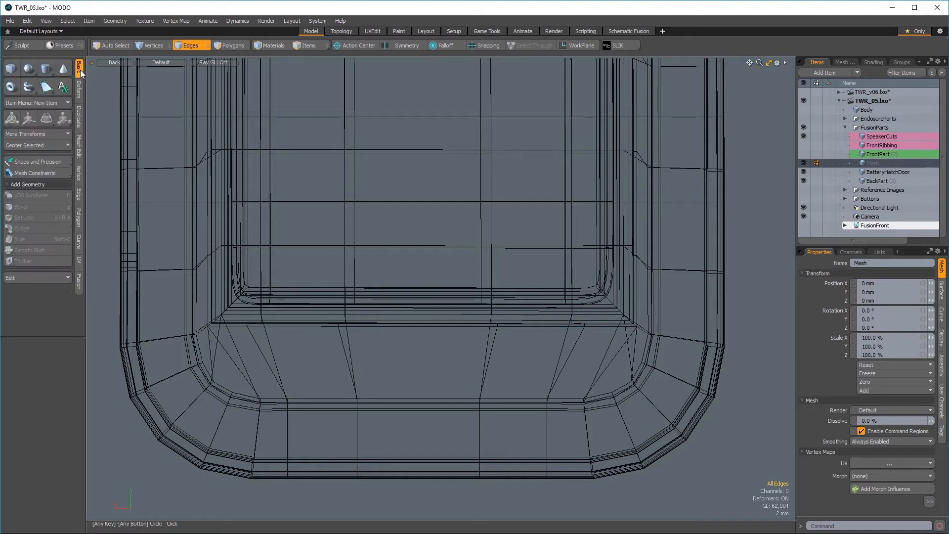
left_click(12, 68)
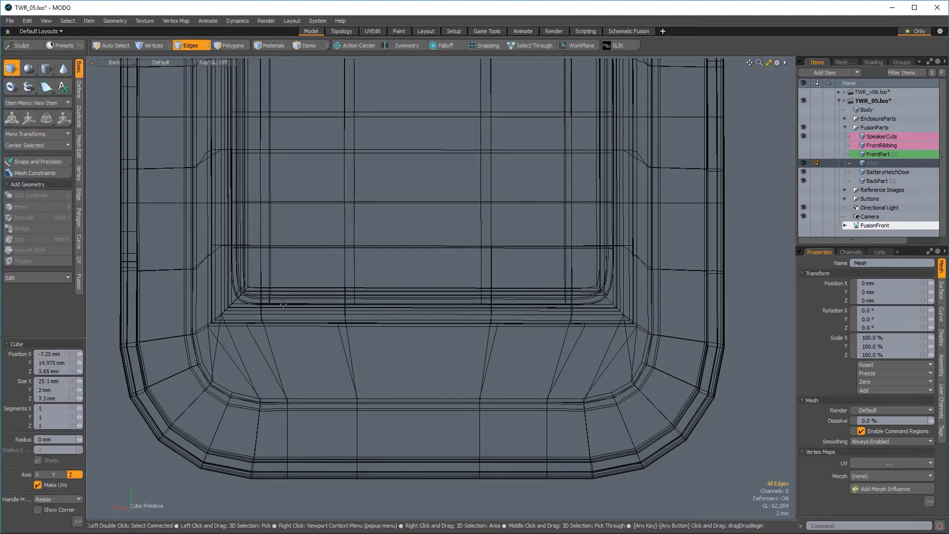
scroll(326, 313, "up", 6)
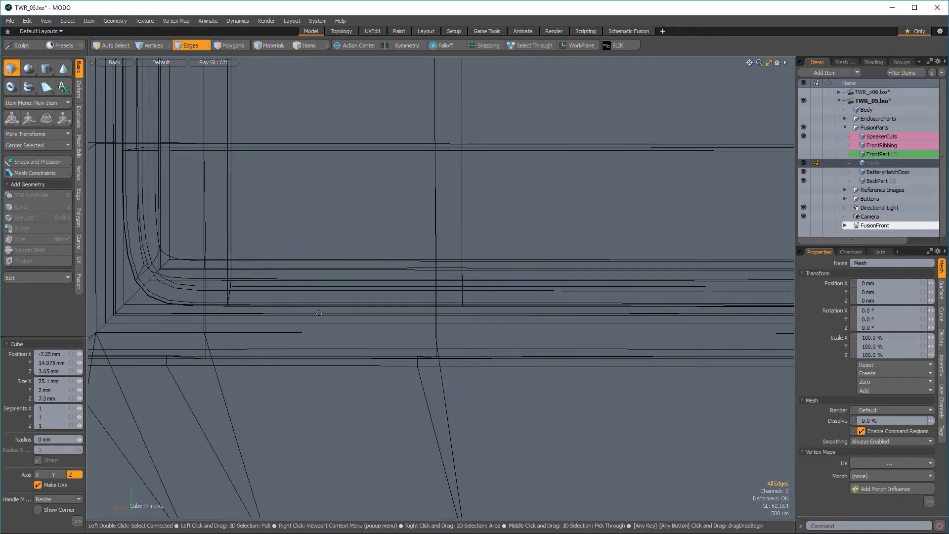
scroll(319, 313, "down", 4)
left_click_drag(234, 322, 325, 345)
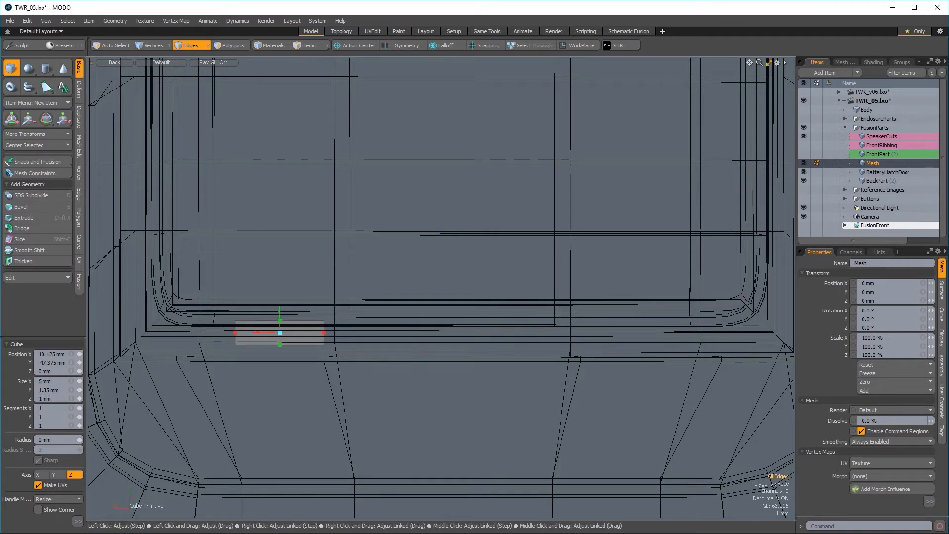
scroll(260, 337, "up", 5)
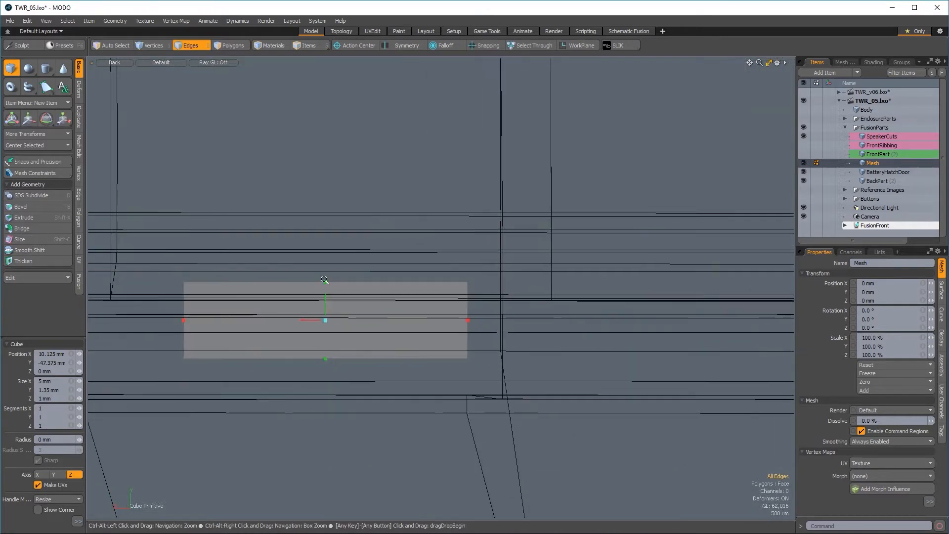
left_click_drag(328, 283, 328, 280)
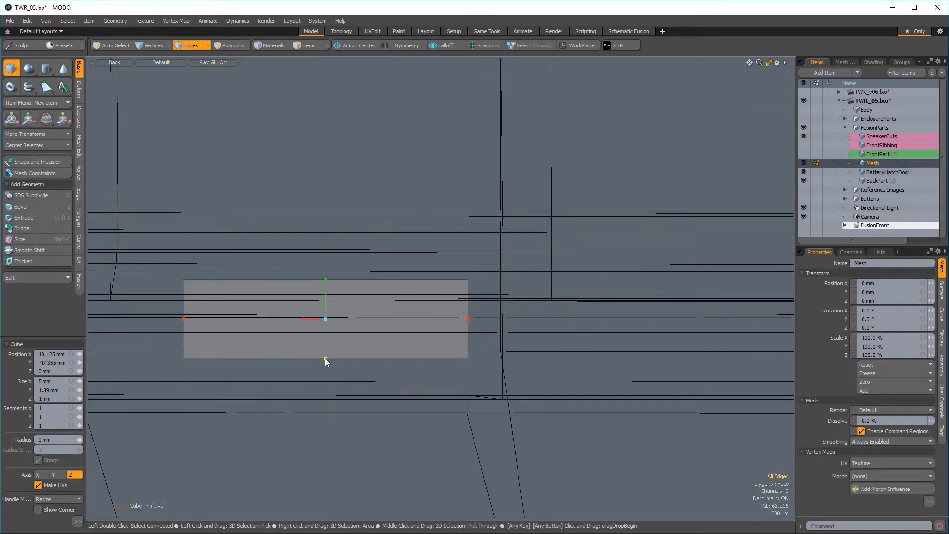
- In the Left view, place the cube at about -11.65 mm in Z and reduce its height to about 1.12 mm
key("ctrl+space")
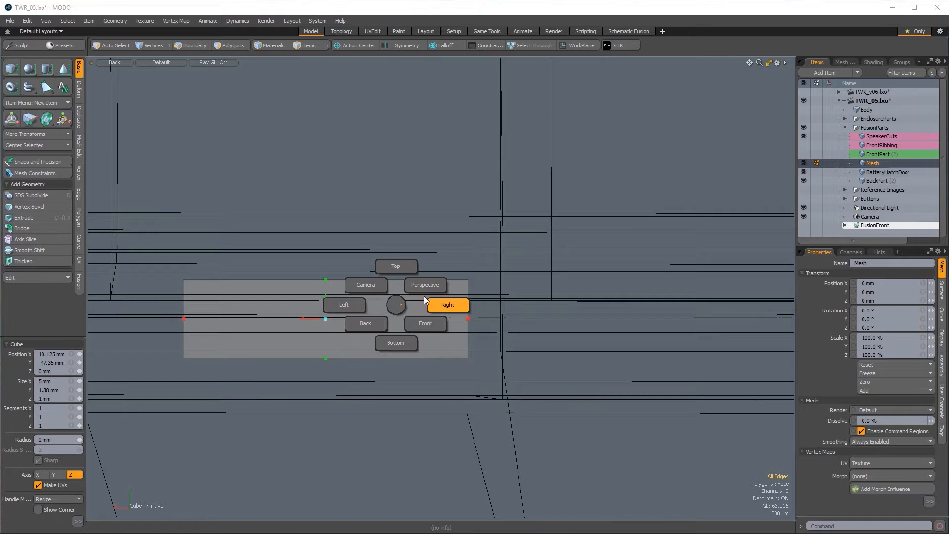
left_click(349, 310)
left_click_drag(394, 332, 350, 346, "ctrl+alt")
mouse_move(434, 327)
left_mouse_down("alt+shift")
mouse_move(519, 325)
mouse_move(378, 333)
mouse_move(360, 310)
mouse_move(535, 322)
mouse_move(422, 319)
left_mouse_up("alt+shift")
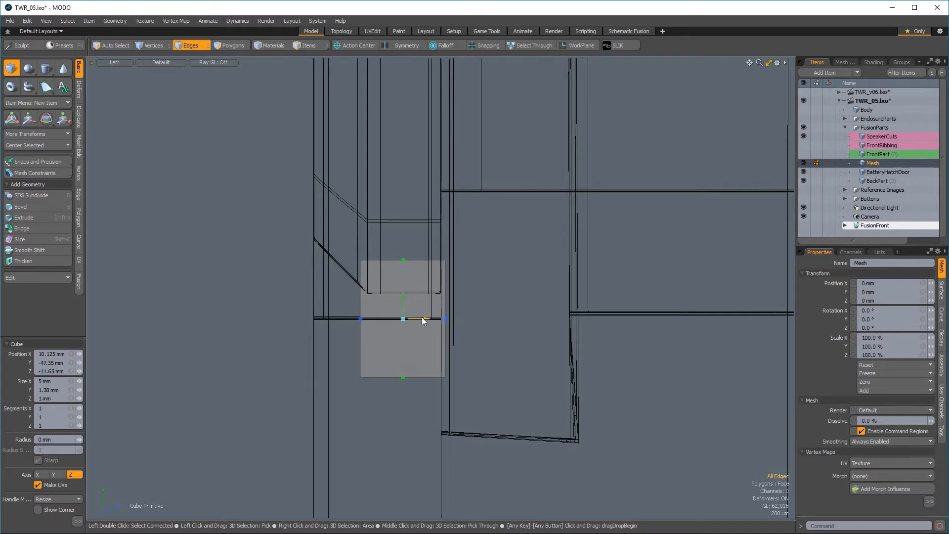
left_click_drag(403, 377, 403, 354)
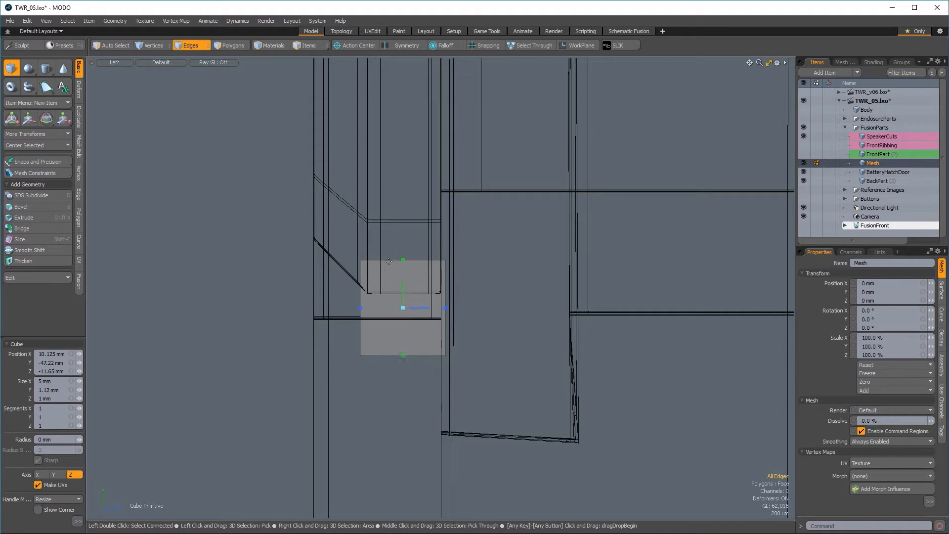
scroll(428, 297, "up", 3)
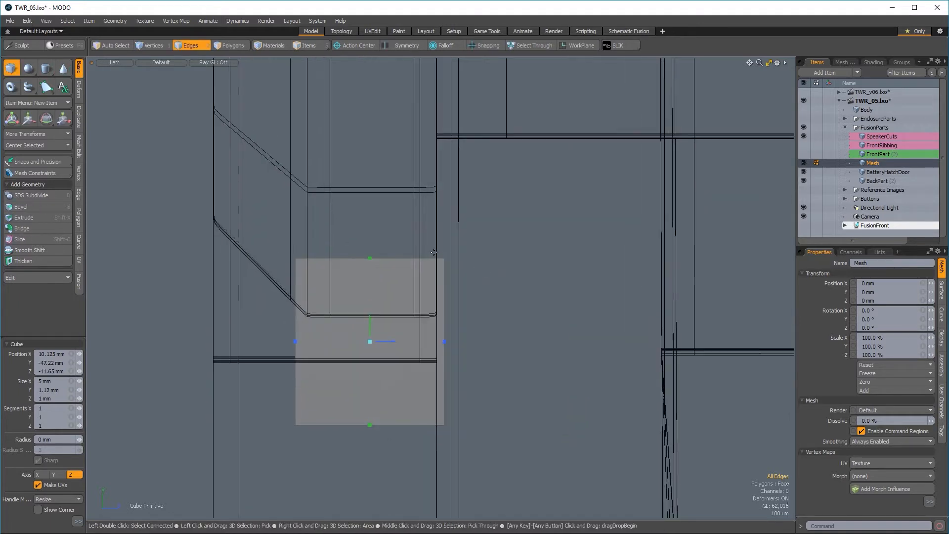
left_click_drag(469, 322, 355, 380, "ctrl+alt")
key("ctrl+space")
left_click(487, 360)
key("ctrl+space")
left_click(350, 398)
key("2")
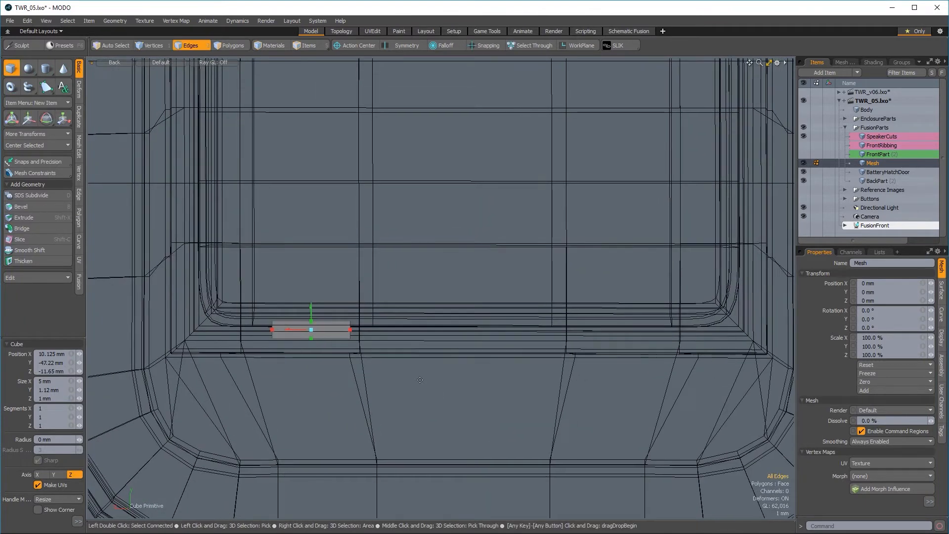
key("space")
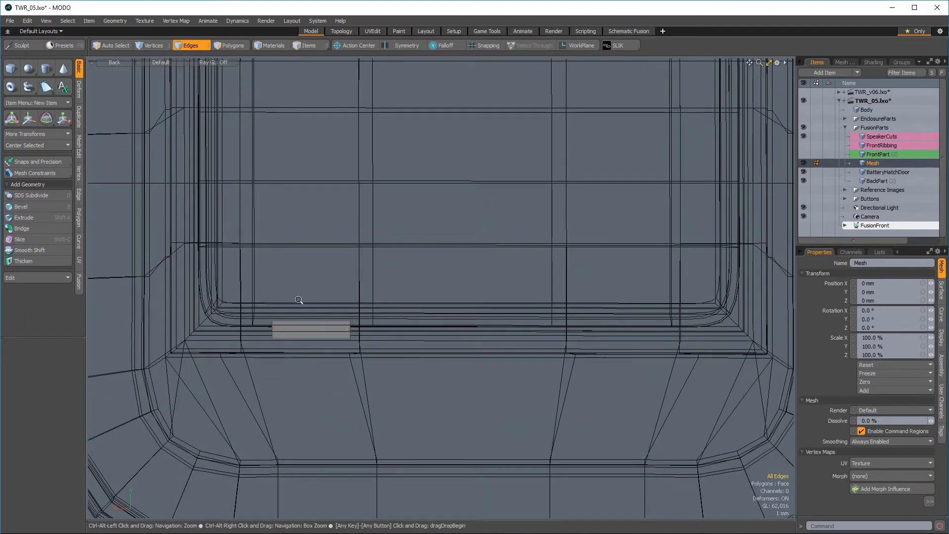
- Bevel all edges of the small cube with a 100 um inset and a round level of 2
left_click_drag(300, 299, 341, 351, "ctrl+alt")
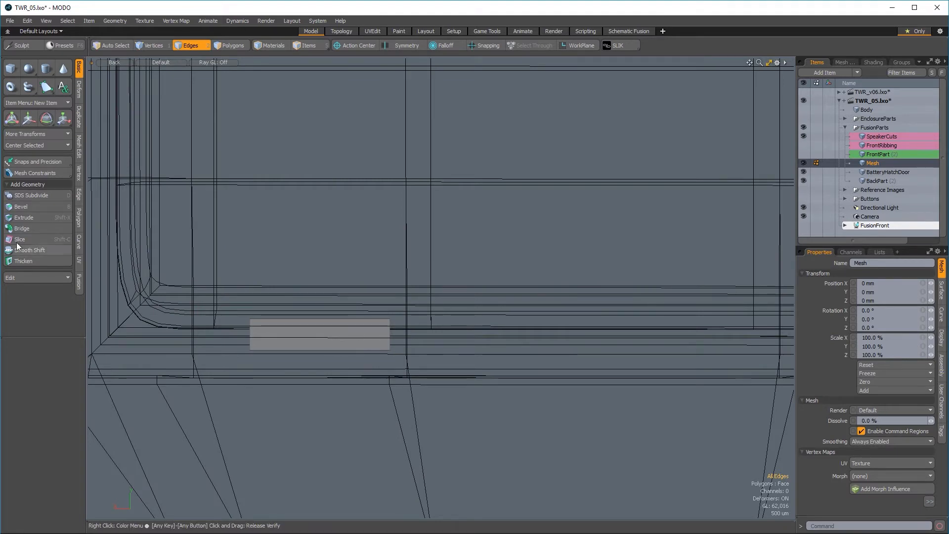
key("KP_3")
key("ctrl+space")
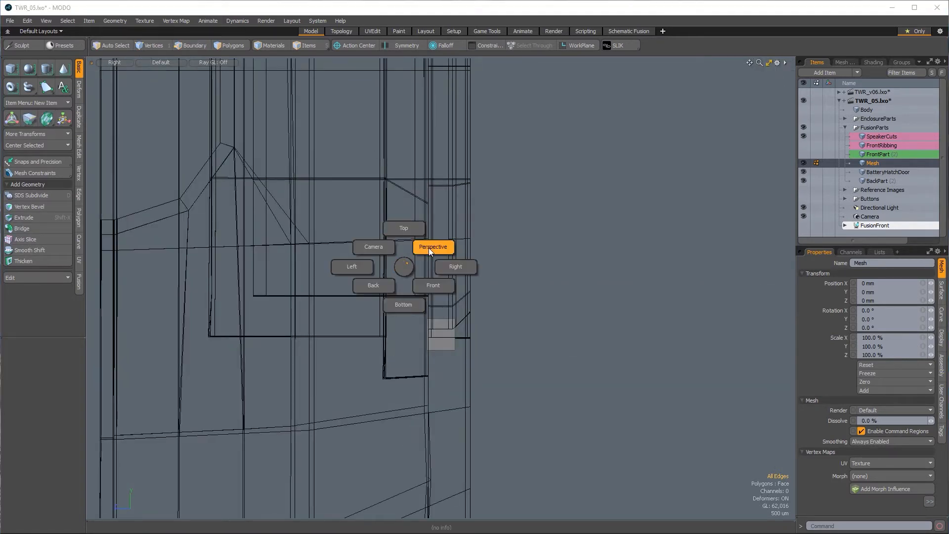
left_click(432, 249)
left_click_drag(466, 291, 443, 339, "alt")
left_click_drag(380, 375, 400, 319, "alt+shift")
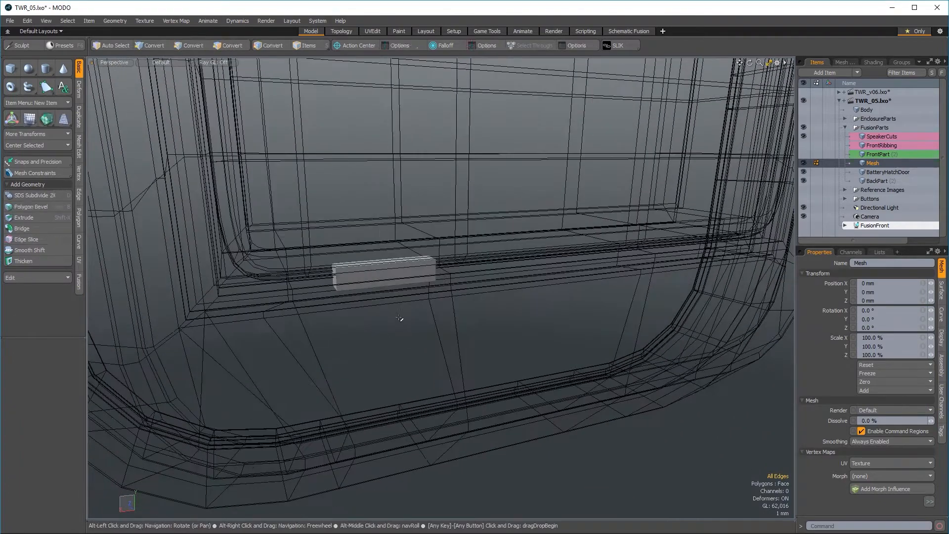
key("b")
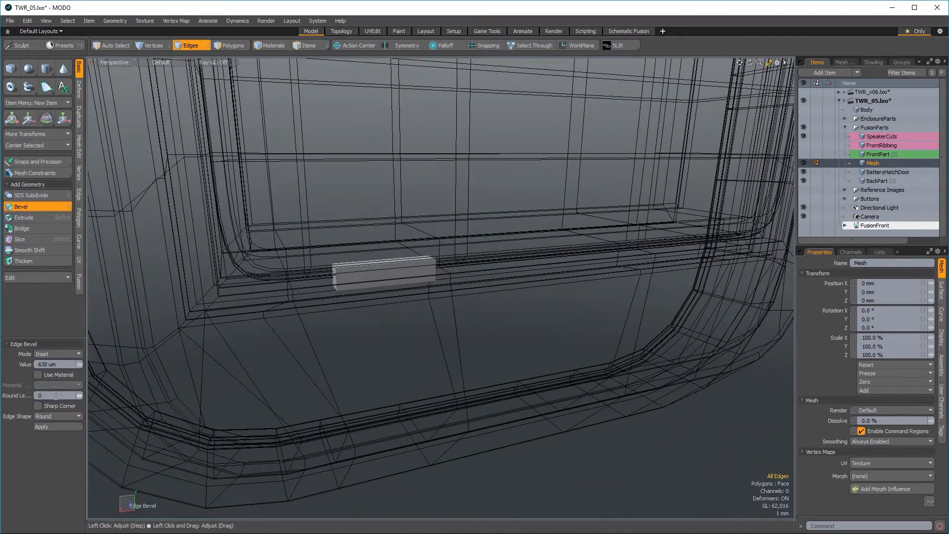
left_click(81, 396)
left_click(81, 397)
left_click_drag(259, 320, 469, 372, "ctrl+alt")
left_click_drag(452, 287, 510, 295, "ctrl+alt")
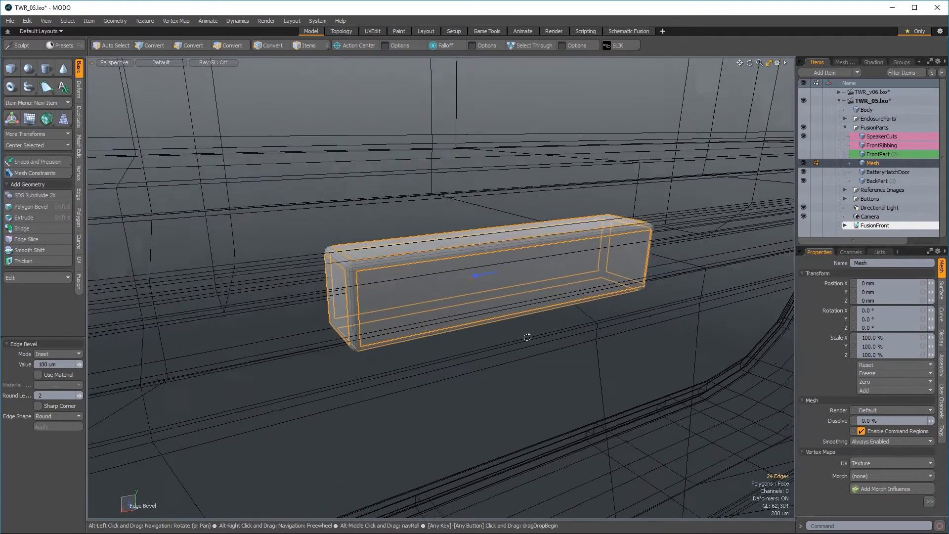
left_click_drag(528, 336, 380, 366, "alt")
key("space")
left_click(543, 376)
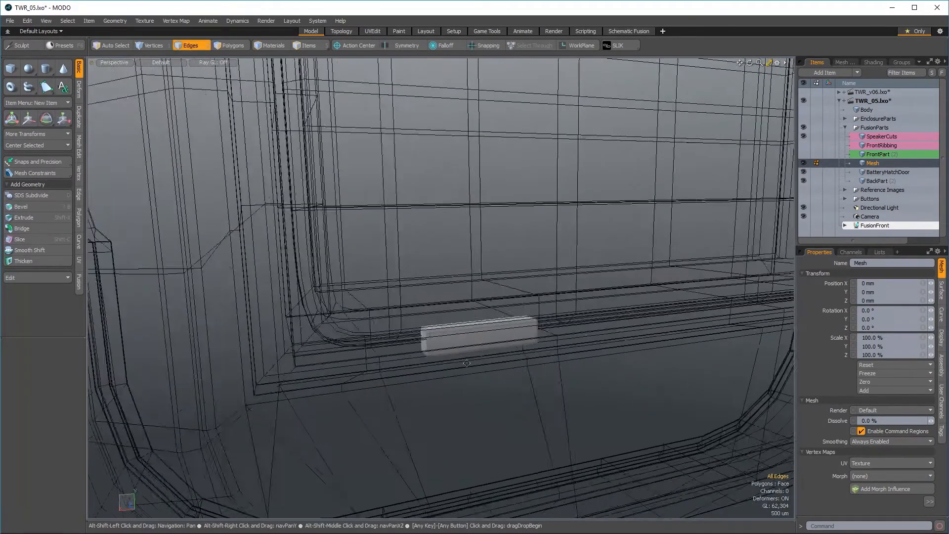
- Mirror the beveled block across the X axis around the hatch's middle, with the mirror center at about 850 um in X
left_click_drag(494, 396, 426, 405, "alt+shift")
left_click(79, 117)
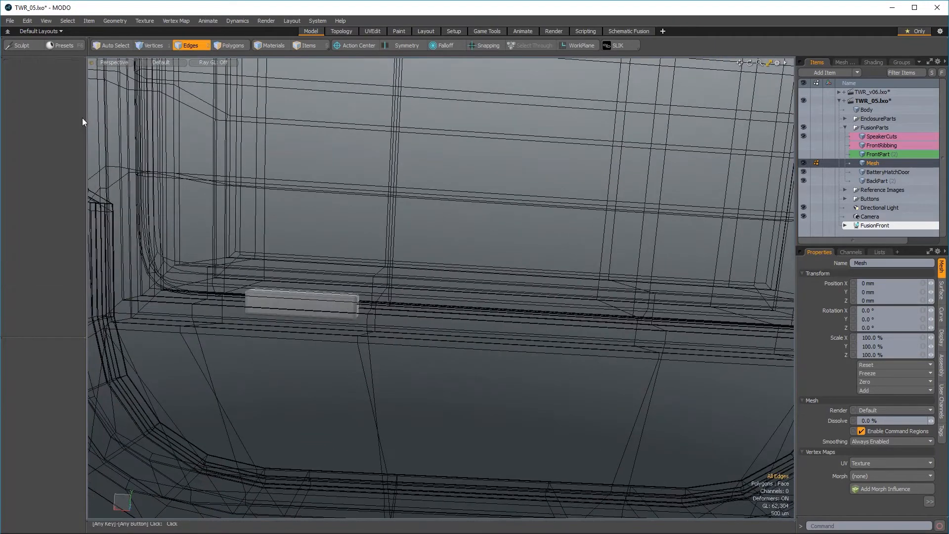
left_click_drag(570, 400, 474, 392, "alt")
left_click_drag(474, 392, 485, 411, "alt")
key("shift+v")
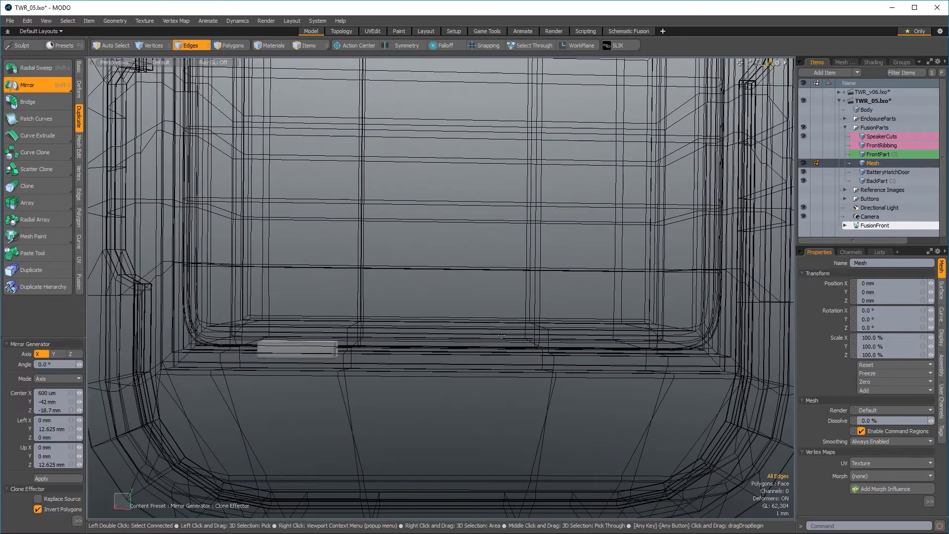
left_click(441, 269)
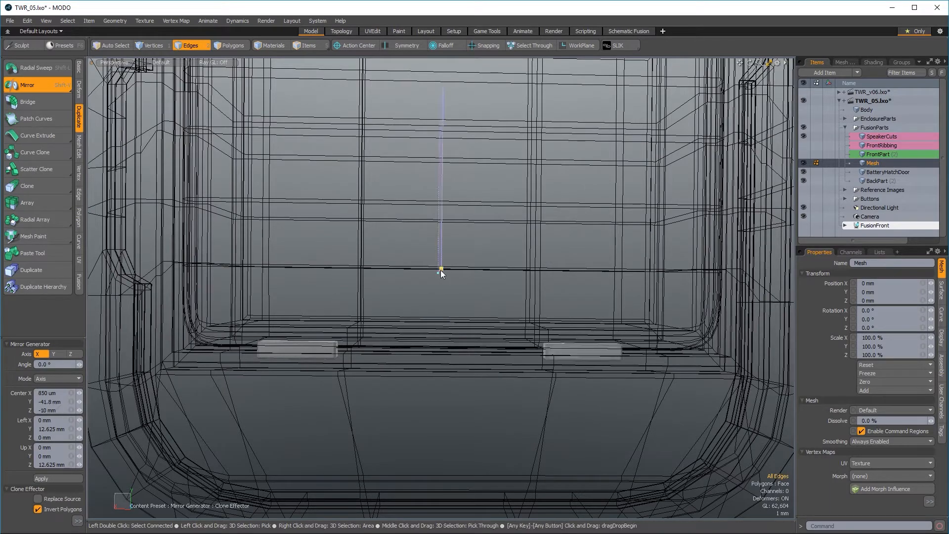
left_click_drag(427, 318, 392, 424, "alt")
key("space")
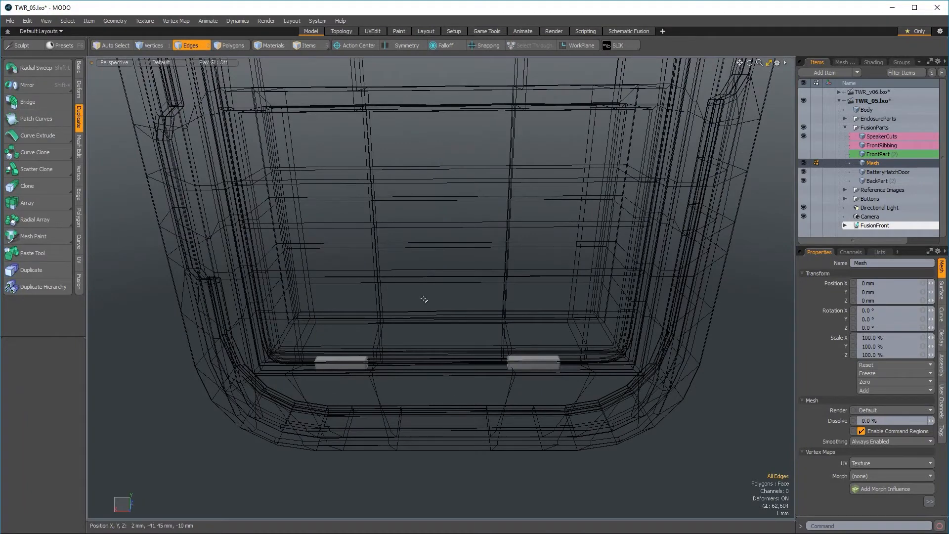
- Move both blocks about -0.47 mm along X in the Back view, using snapping to center them on the hatch
key("ctrl+space")
left_click(473, 344)
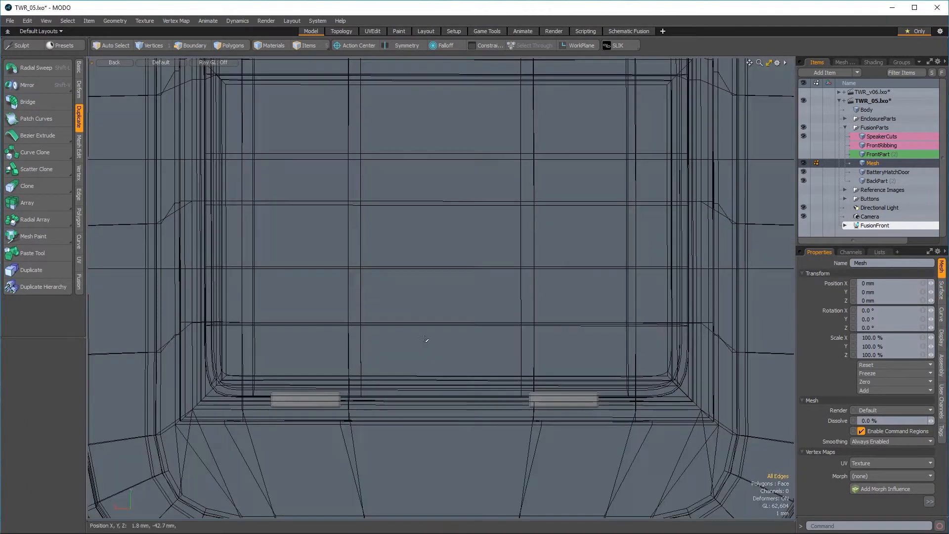
key("2")
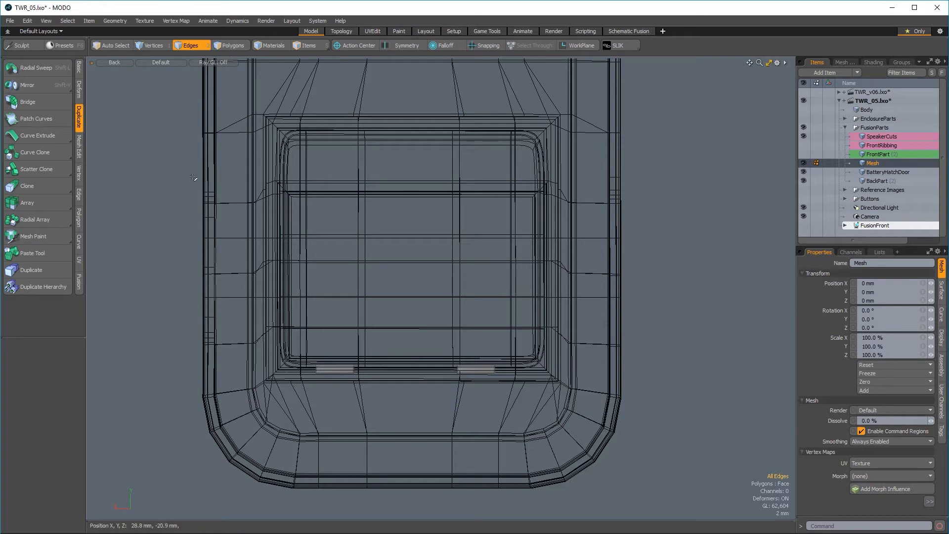
key("w")
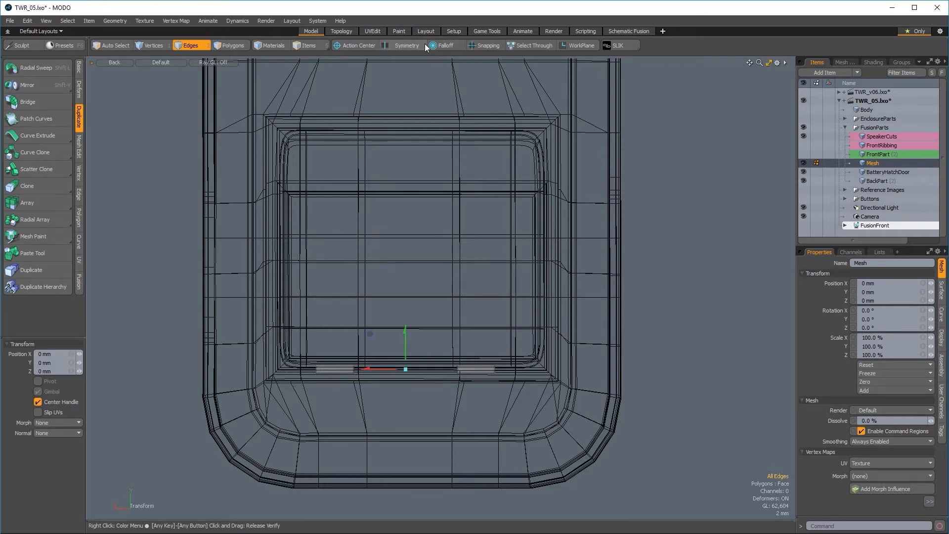
left_click(473, 43)
scroll(415, 396, "up", 2)
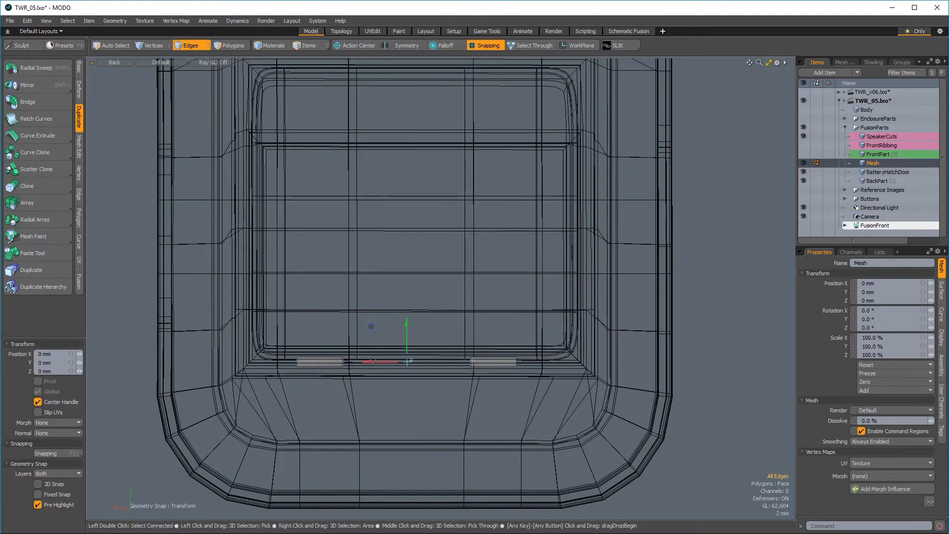
left_click_drag(373, 361, 408, 315)
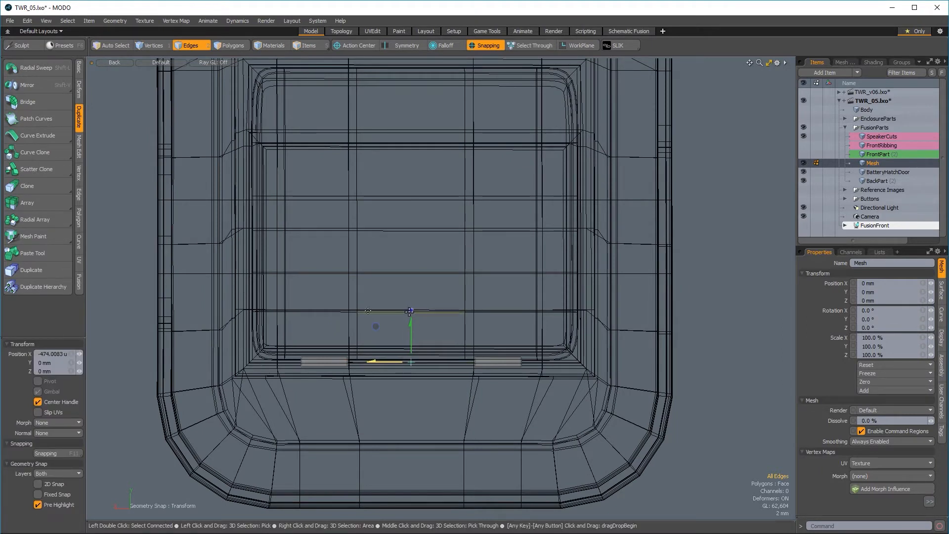
- Rename the new mesh BatteryHatchFeet and switch to item selection mode
key("space")
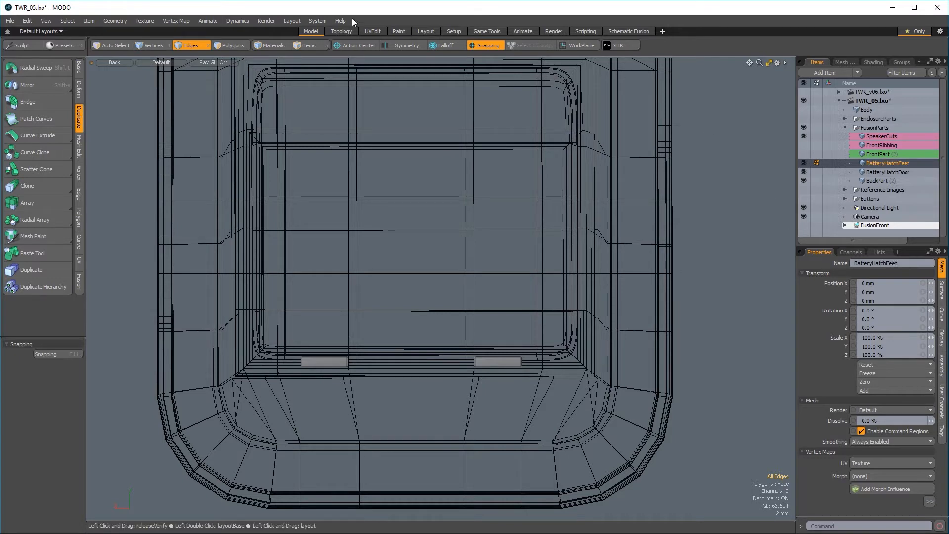
left_click(306, 46)
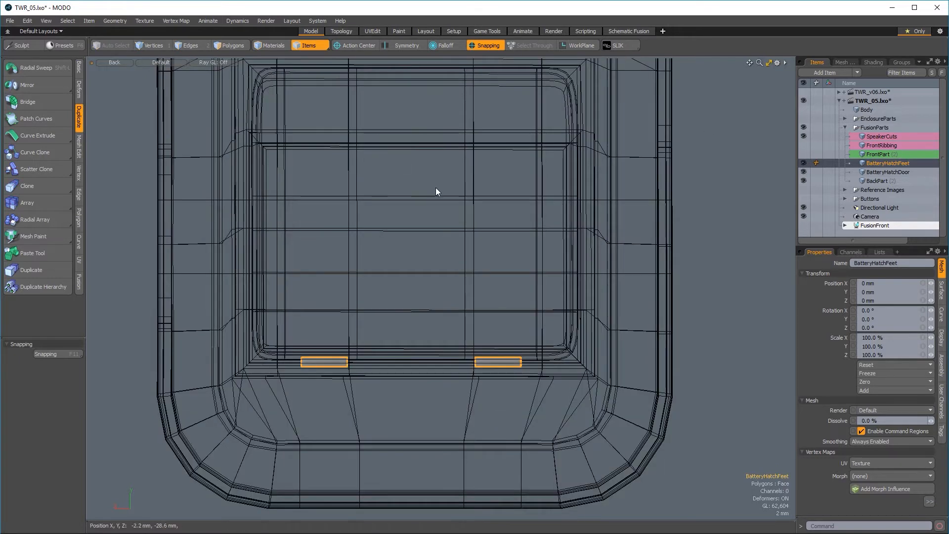
- Duplicate the BatteryHatchFeet mesh as "BatteryHatchFeet cut", switch to polygon selection and set the action center to Local
key("ctrl+d")
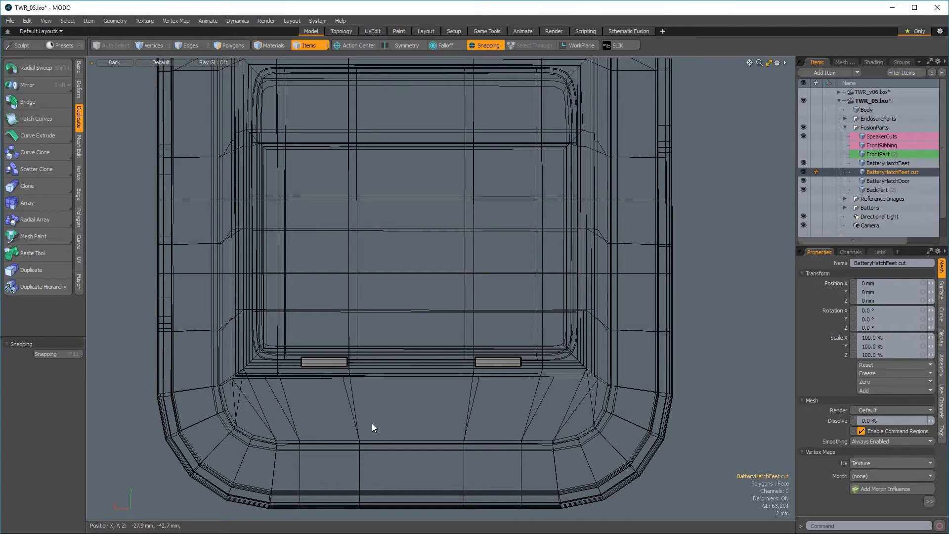
scroll(372, 424, "up", 3)
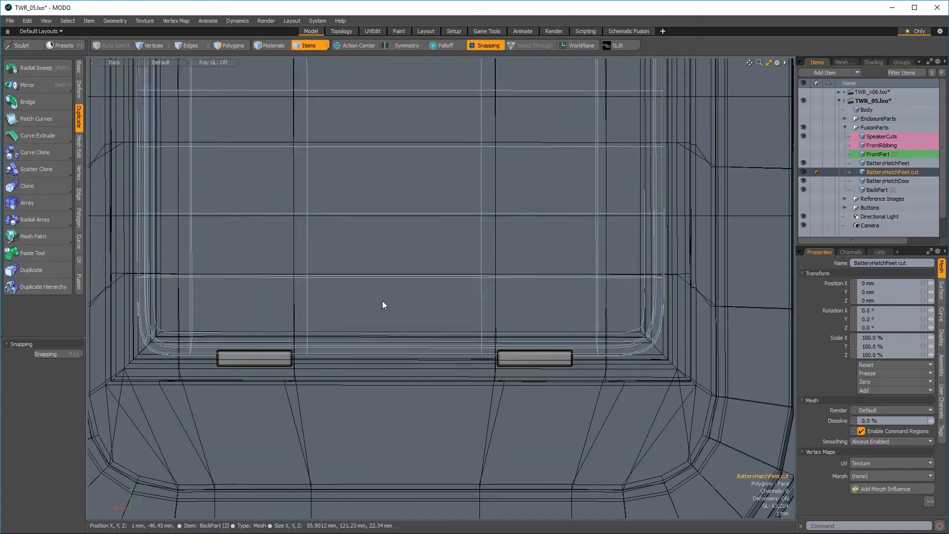
left_click(221, 45)
left_click(344, 44)
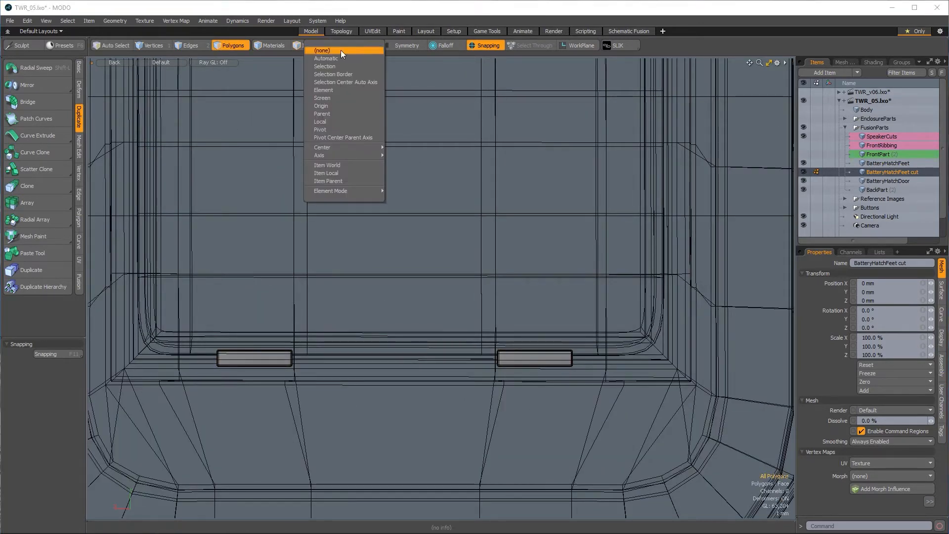
left_click(326, 122)
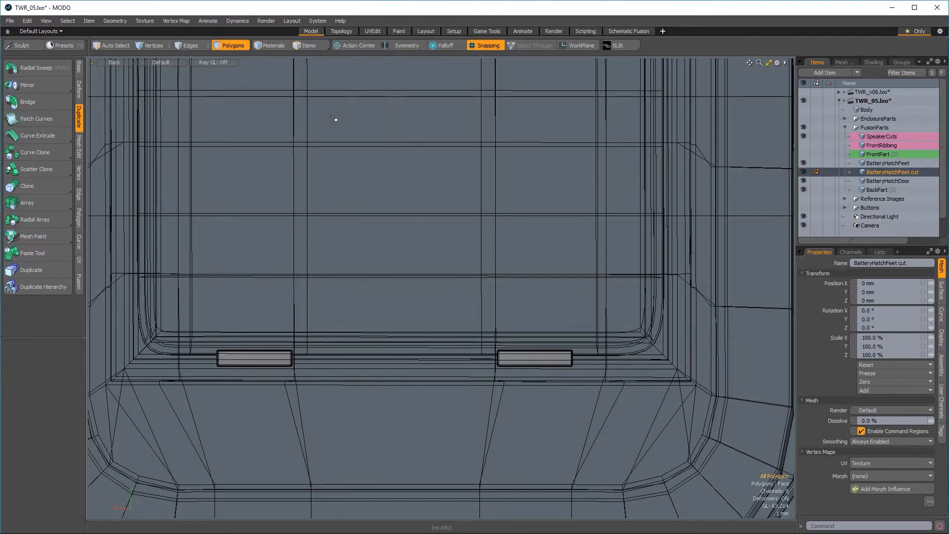
- With snapping off, Push the surfaces of both BatteryHatchFeet cut blocks outward by 250 um
scroll(422, 271, "down", 2)
key("ctrl+space")
left_click(470, 242)
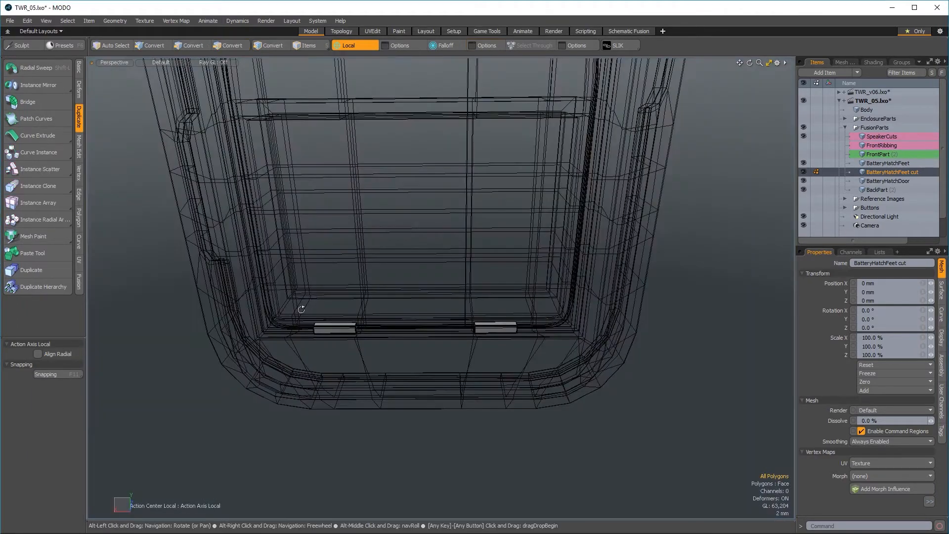
left_click_drag(300, 310, 477, 365, "alt")
left_click_drag(329, 368, 388, 368, "ctrl+alt")
left_click_drag(631, 358, 430, 344, "alt")
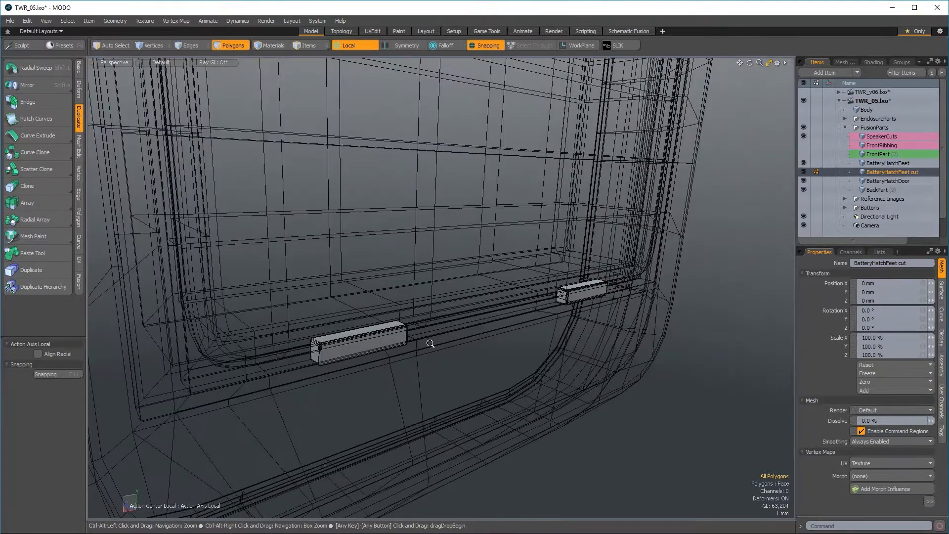
left_click_drag(373, 355, 425, 364, "ctrl+alt")
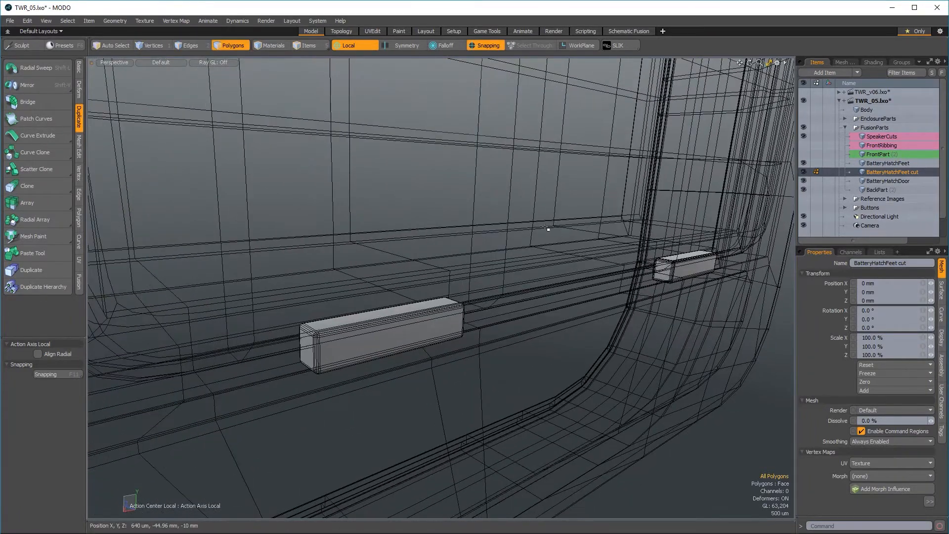
left_click(79, 93)
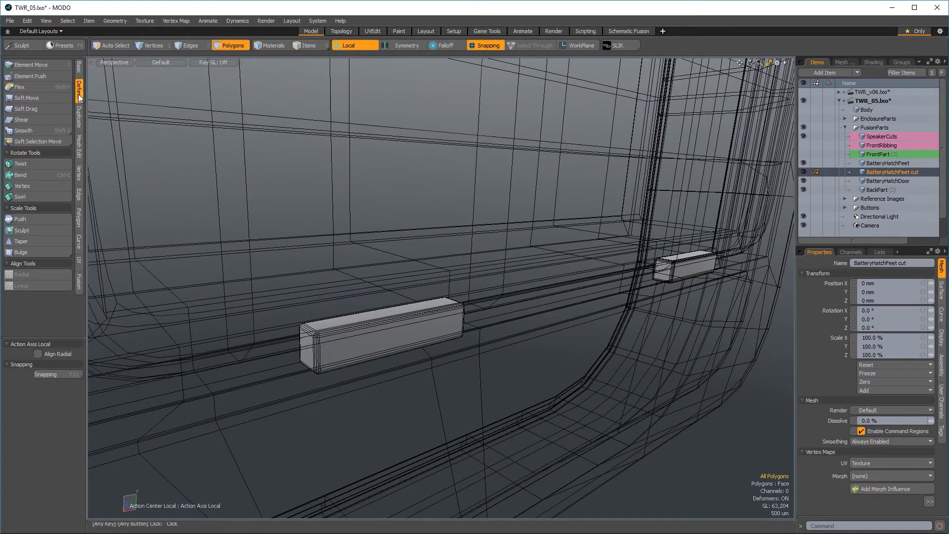
left_click(23, 219)
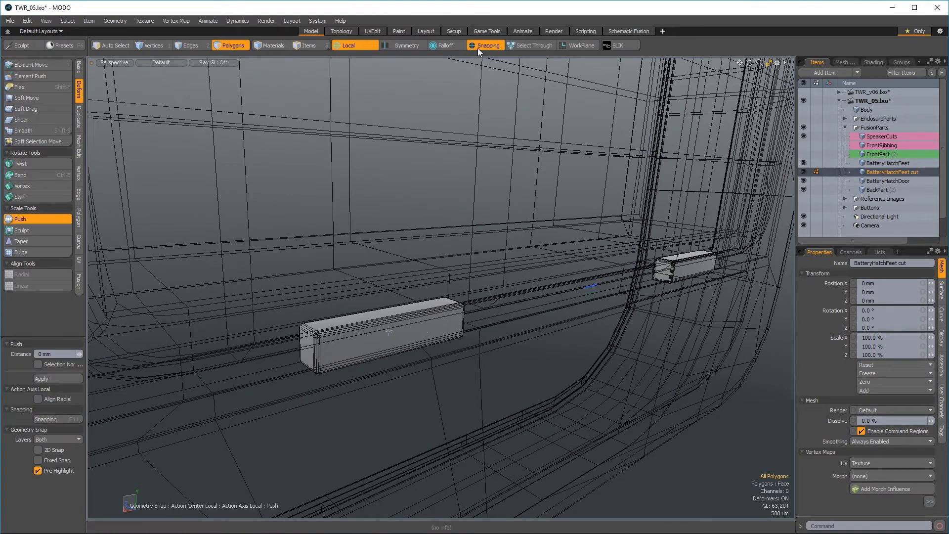
key("F11")
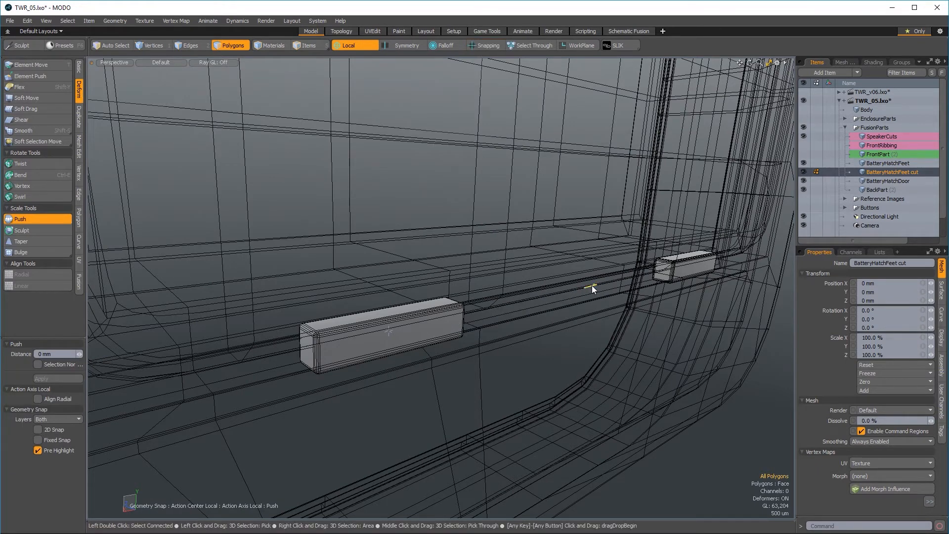
left_click_drag(595, 286, 600, 286)
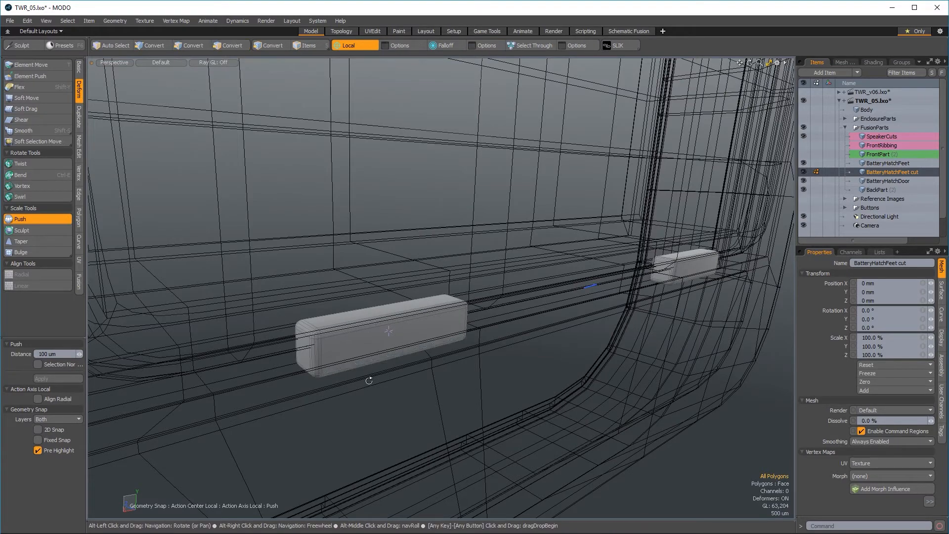
left_click_drag(369, 381, 553, 304, "alt")
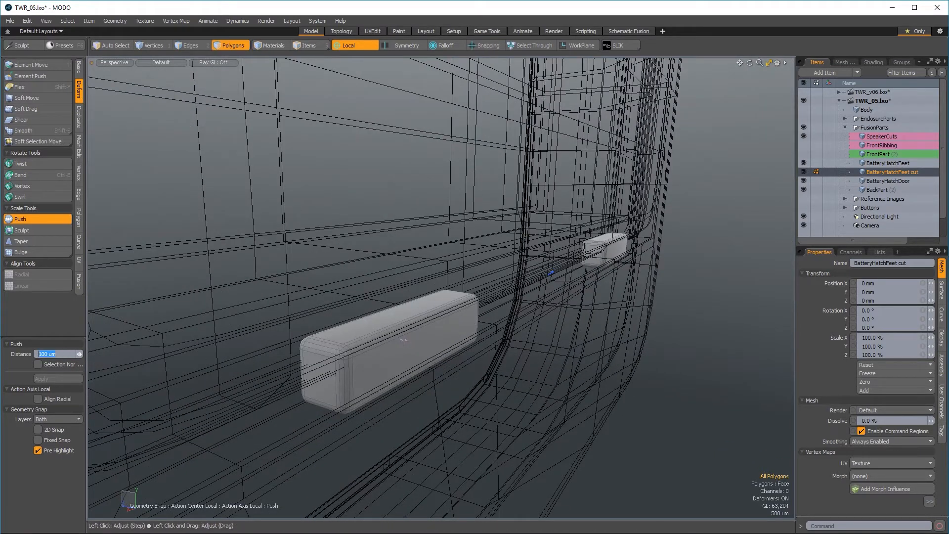
type(".25")
key("Return")
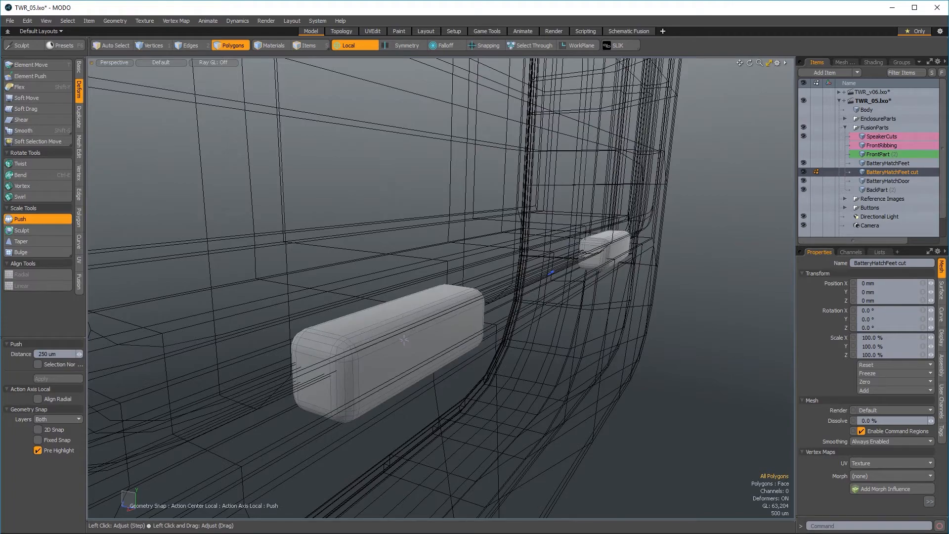
left_click(55, 219)
- Add a new empty mesh item directly above BatteryHatchFeet in the FusionParts group
mouse_move(448, 317)
left_mouse_down("alt")
mouse_move(532, 309)
mouse_move(510, 333)
mouse_move(588, 338)
mouse_move(428, 297)
mouse_move(740, 229)
left_mouse_up("alt")
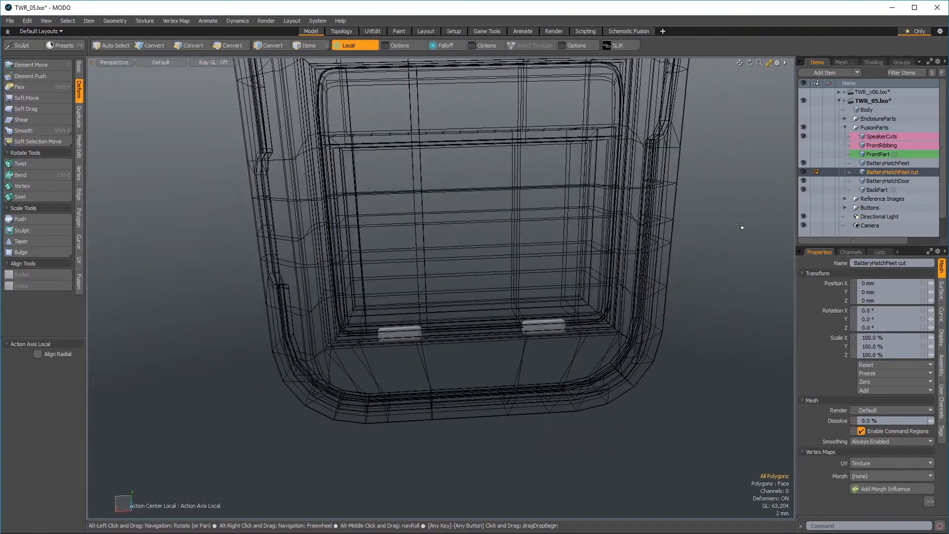
left_click(869, 163)
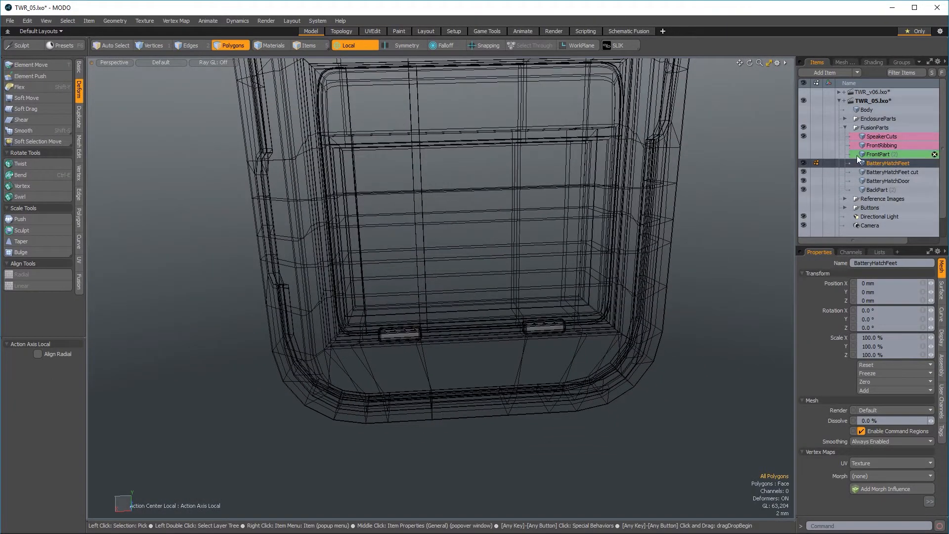
key("n")
- In the Back view, draw a 16-sided cylinder along Z, about 1.4 mm in radius, near the middle of the hatch's upper area
scroll(452, 197, "down", 4)
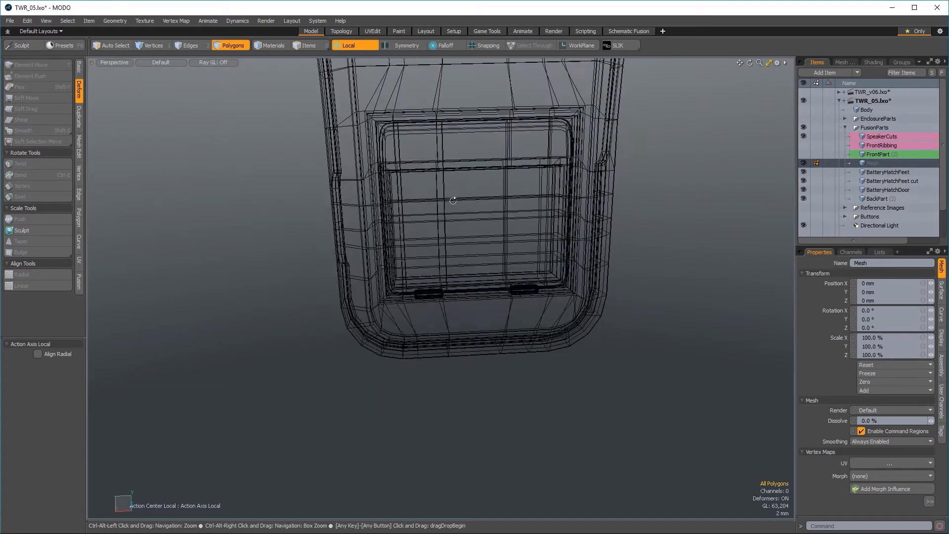
mouse_move(452, 197)
left_mouse_down("alt+shift")
mouse_move(315, 279)
mouse_move(674, 259)
mouse_move(430, 277)
mouse_move(613, 310)
mouse_move(443, 275)
mouse_move(401, 330)
left_mouse_up("alt+shift")
left_click_drag(386, 377, 534, 292, "alt")
left_click_drag(611, 354, 358, 357, "alt")
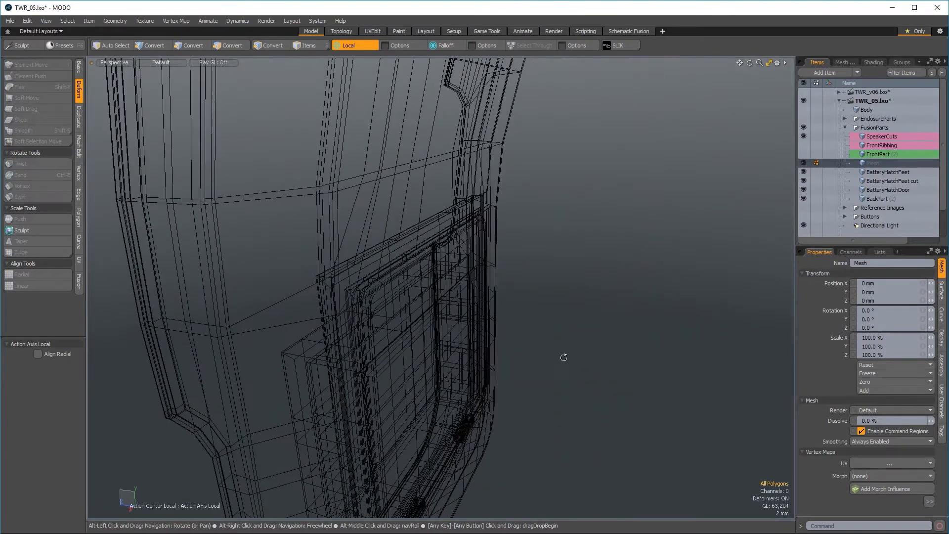
left_click_drag(566, 356, 518, 301, "alt")
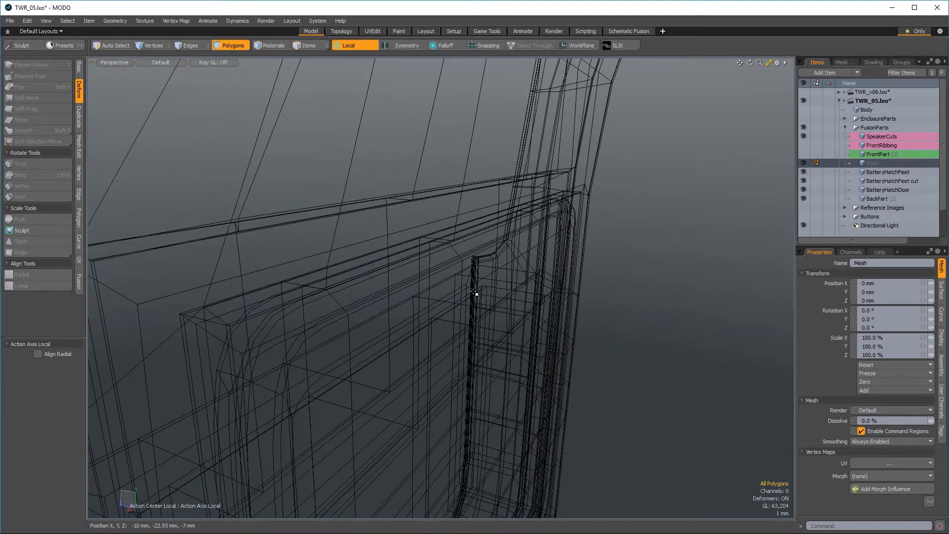
left_click_drag(456, 366, 581, 346, "alt")
left_click_drag(509, 308, 651, 297, "alt")
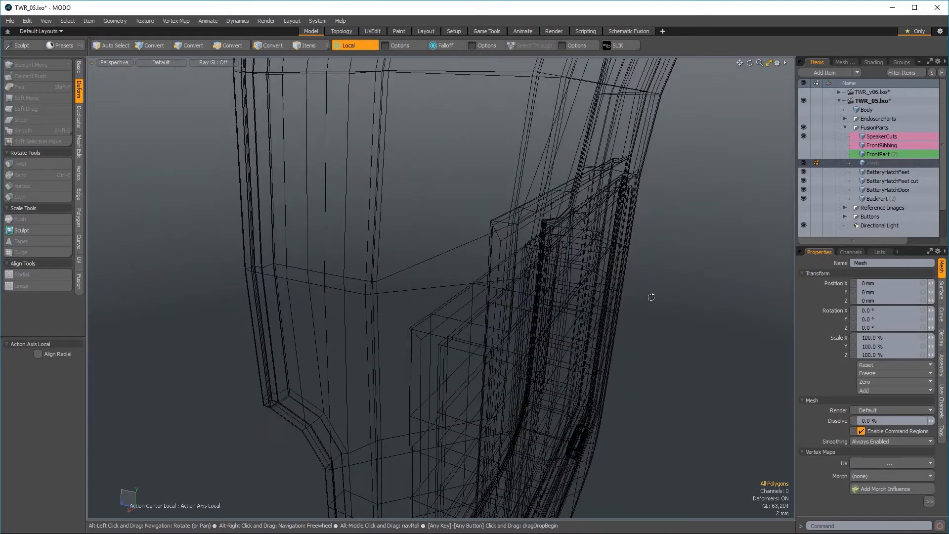
left_click(79, 66)
key("ctrl+space")
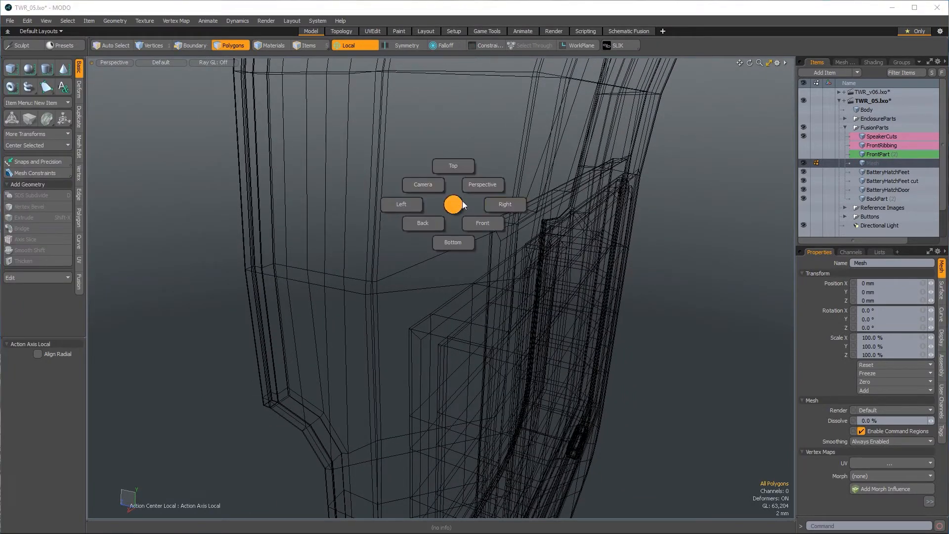
left_click(420, 224)
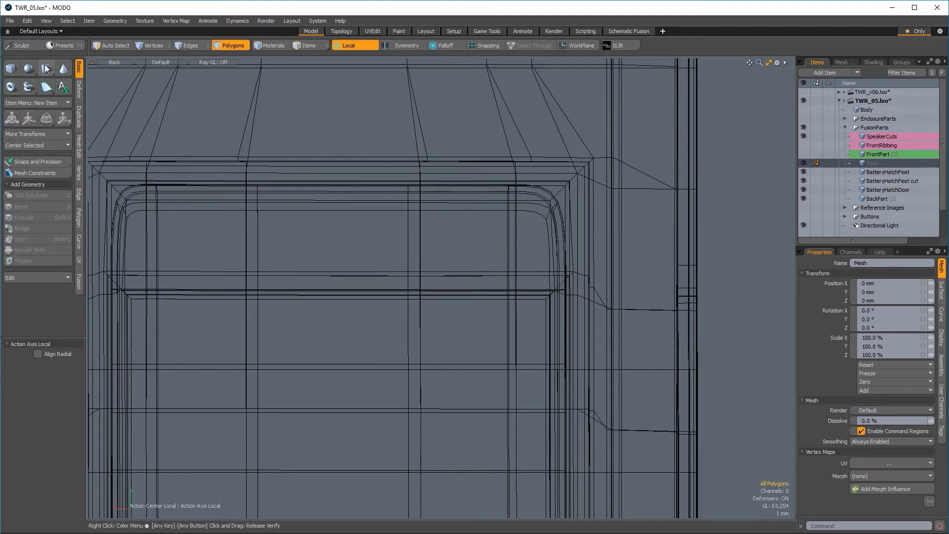
left_click(45, 68)
scroll(352, 263, "up", 3)
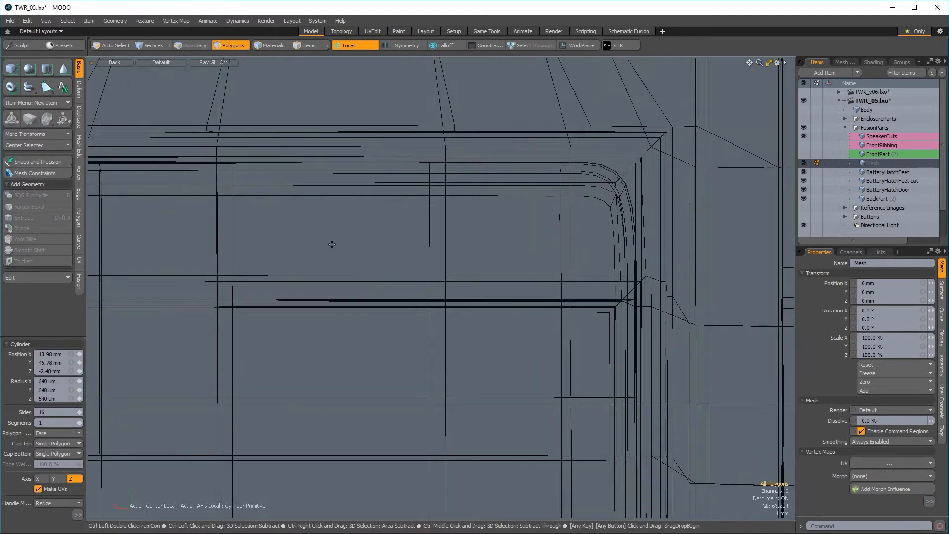
left_click_drag(321, 238, 341, 238)
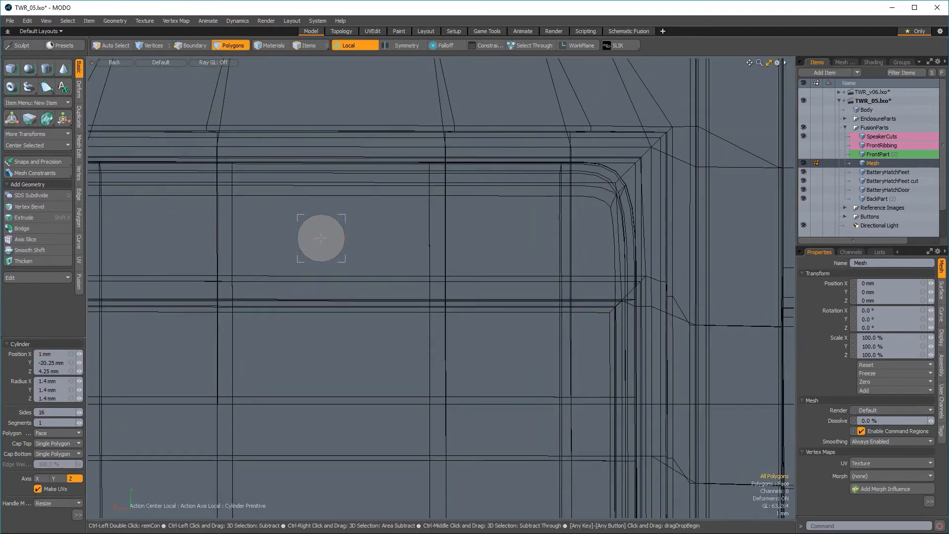
- Set the cylinder's X, Y and Z radii to 2 mm
left_click(57, 380)
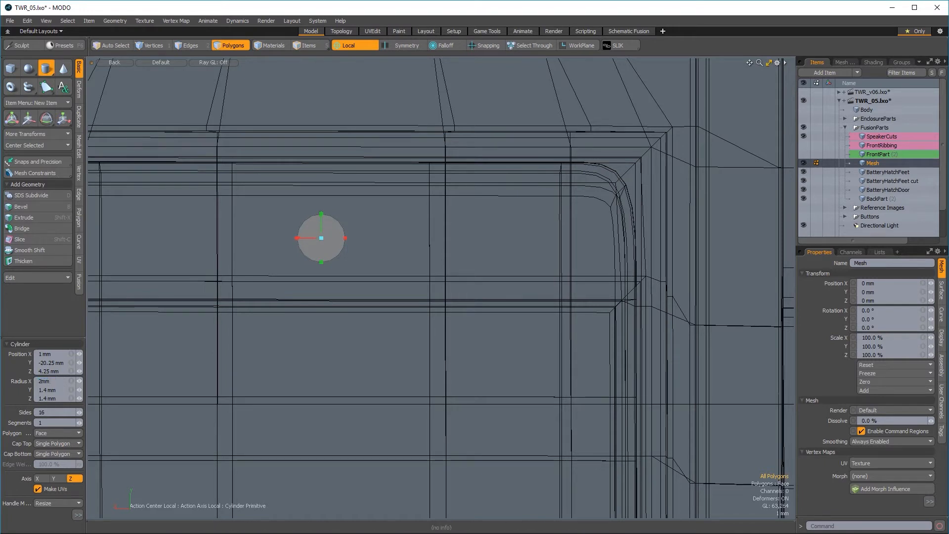
key("Return")
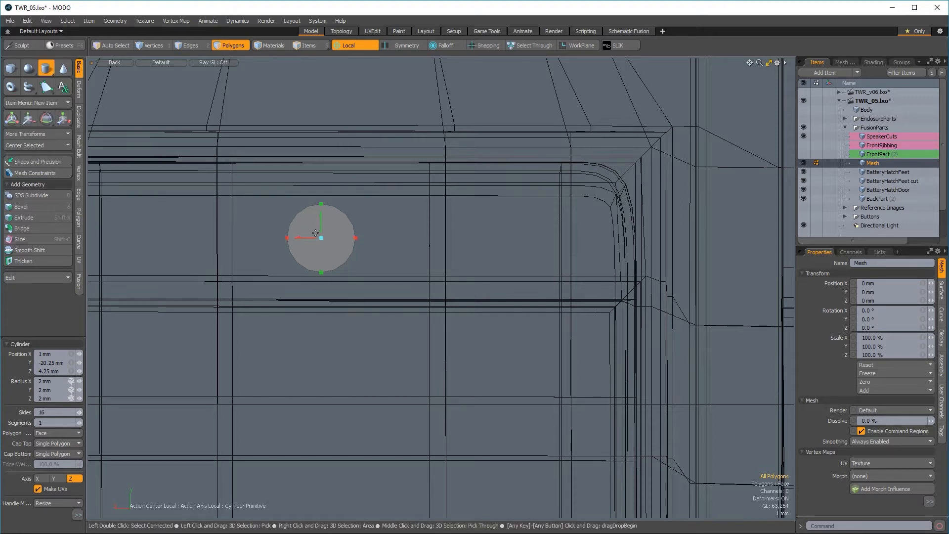
key("space")
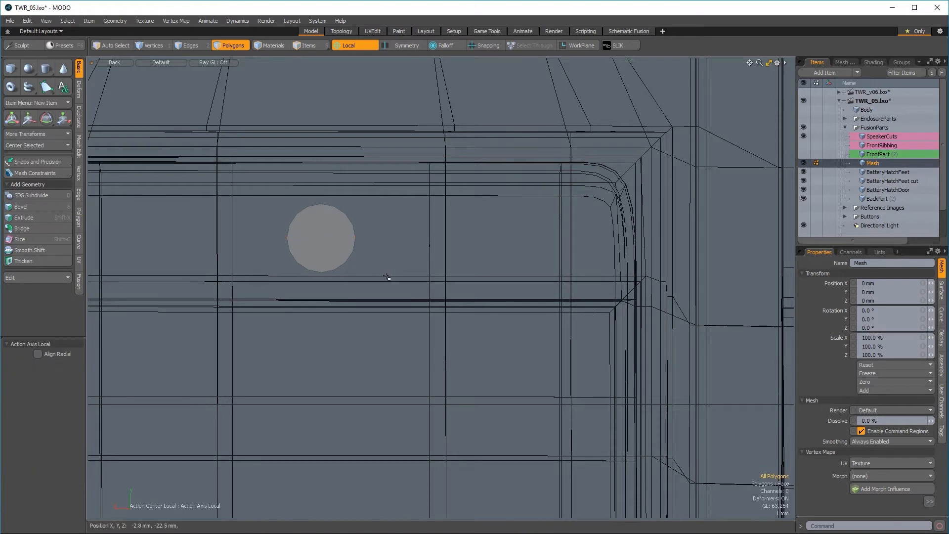
- Move the cylinder sideways along X with snapping on to center it on the battery hatch
key("w")
key("F11")
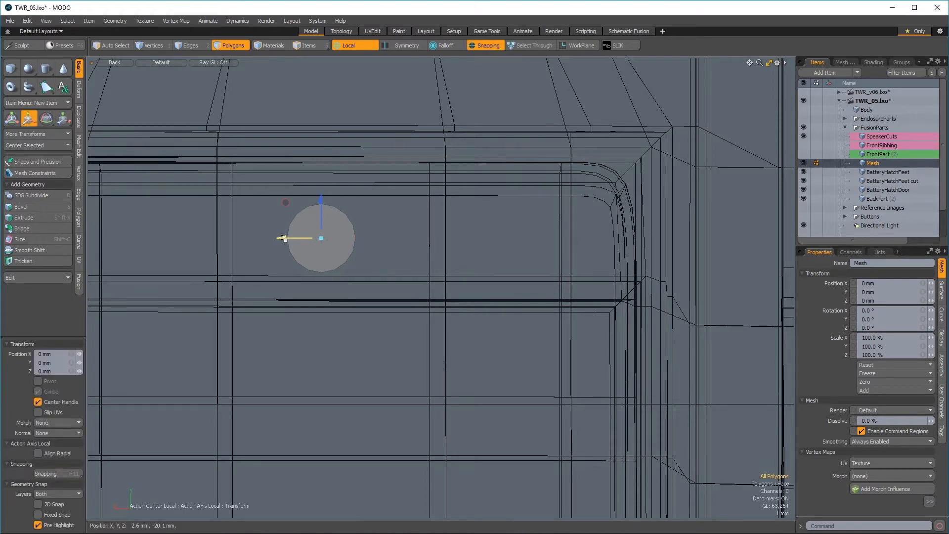
left_click_drag(311, 293, 304, 350)
key("space")
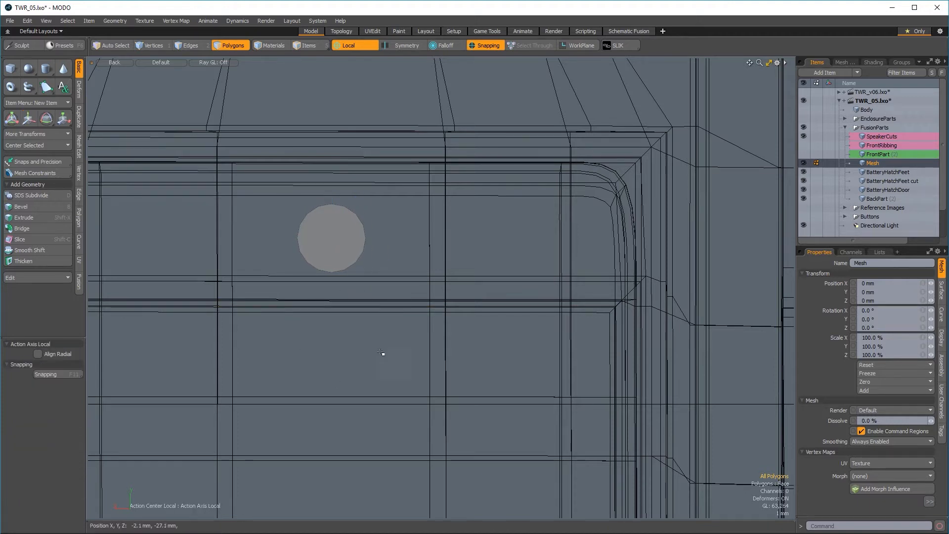
- In the Left view with snapping off, move the cylinder -12.35 mm along its local X axis to the upper part of the hatch
key("ctrl+space")
left_click(478, 342)
left_click_drag(452, 324, 424, 378, "alt")
key("ctrl+space")
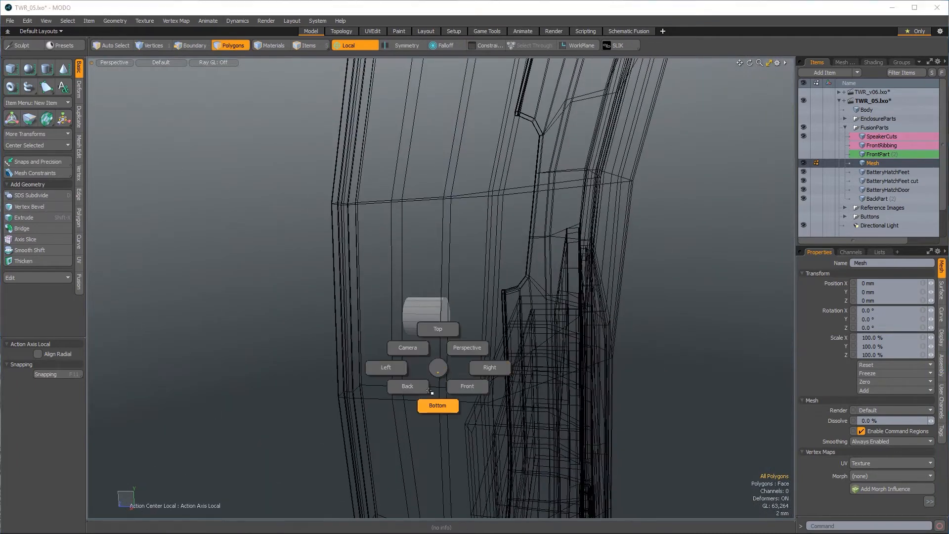
left_click(401, 369)
key("w")
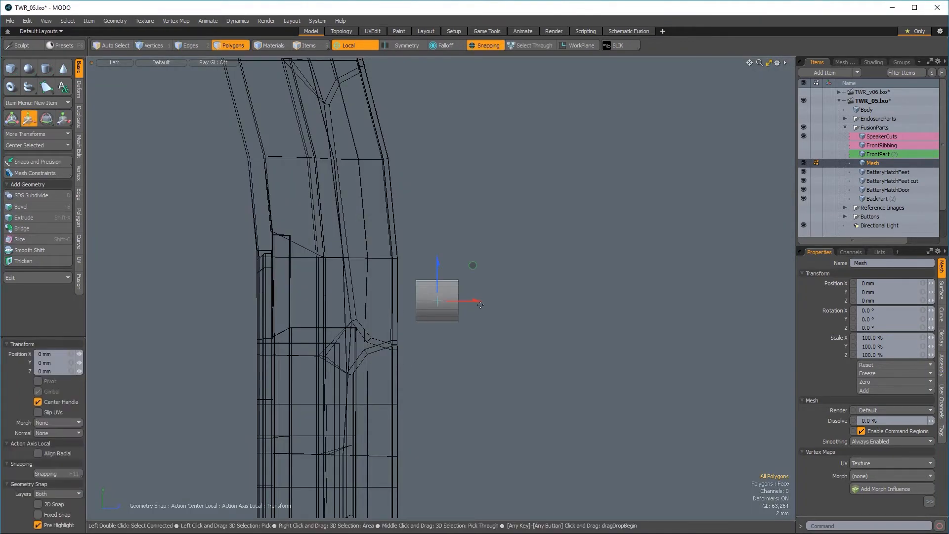
key("F11")
left_click_drag(479, 304, 356, 301)
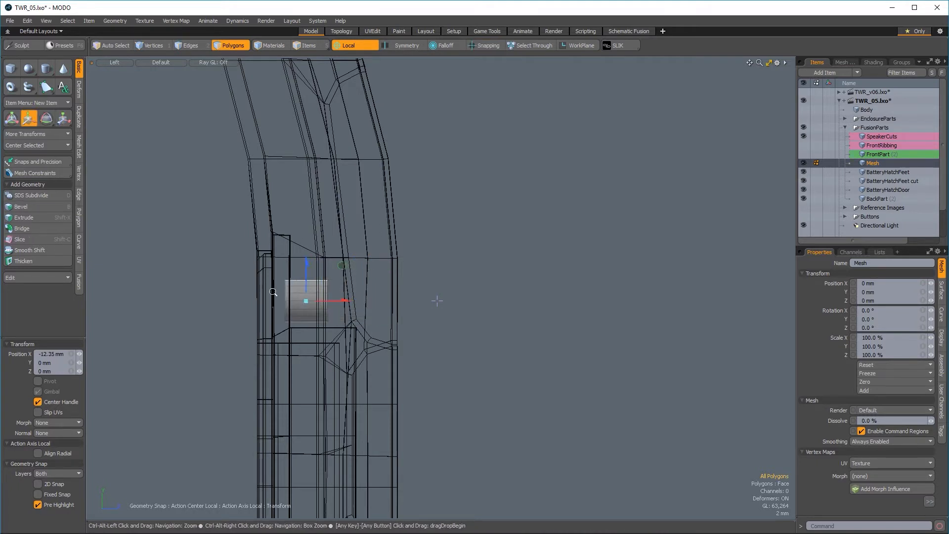
scroll(437, 301, "up", 3)
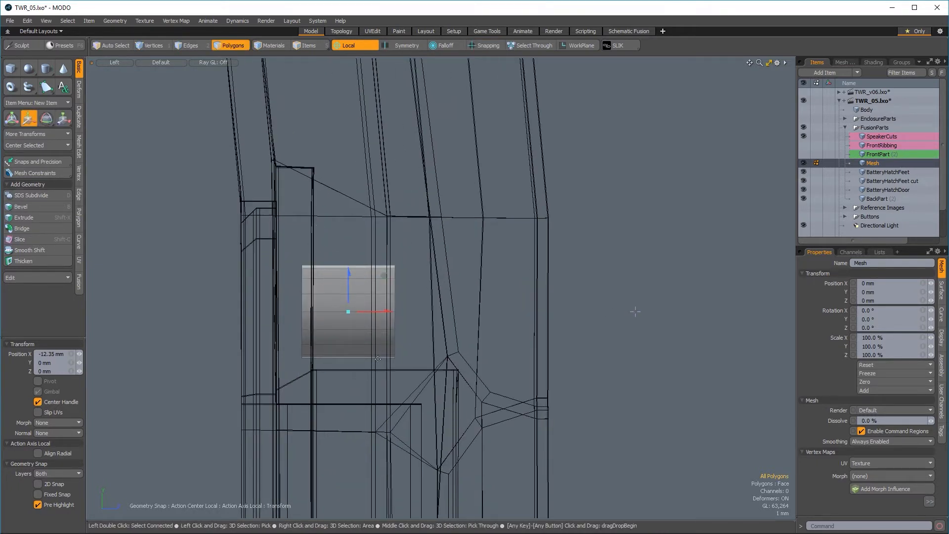
scroll(307, 193, "down", 2)
scroll(371, 267, "up", 1)
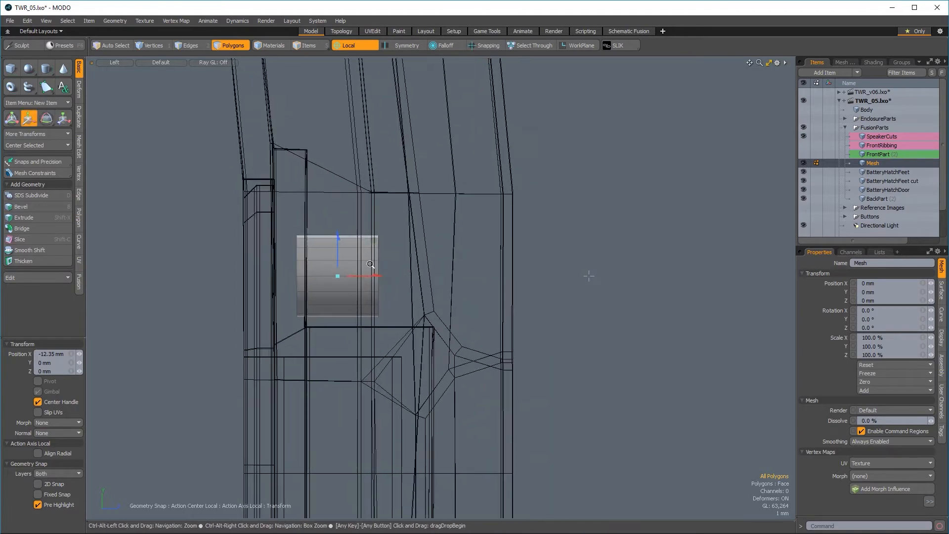
key("space")
key("ctrl+space")
left_click(478, 261)
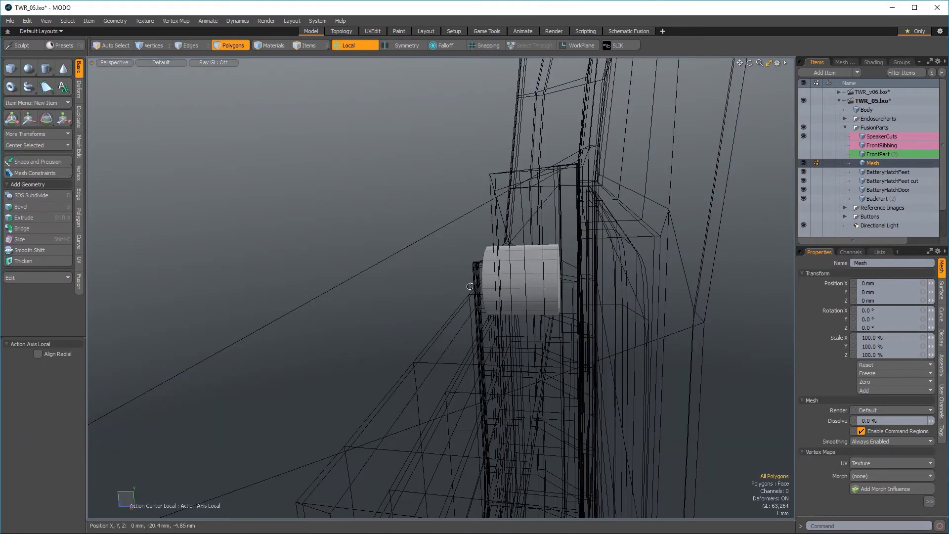
left_click_drag(476, 267, 365, 49, "alt")
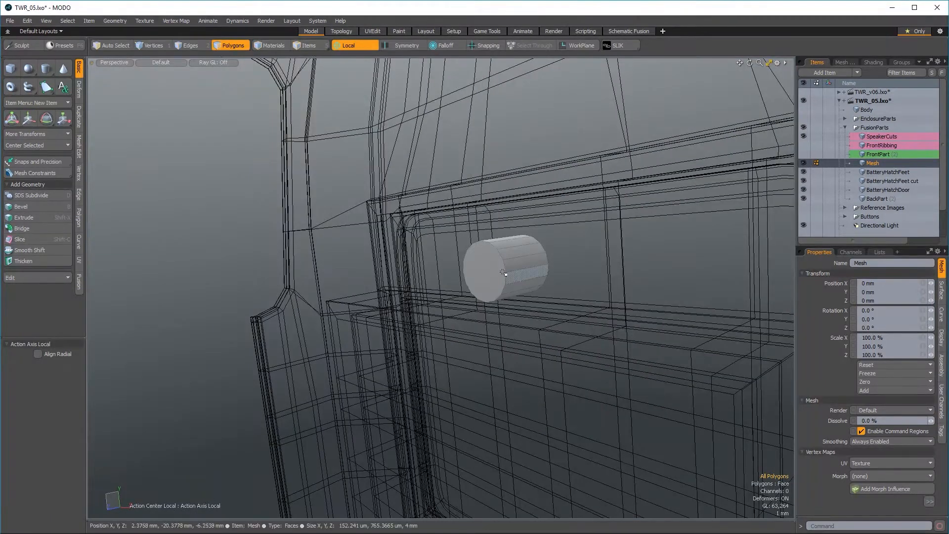
- Run the CAD_DraftMaker.py script on the cylinder's end face with a draft of 3 degrees
left_click(484, 271)
left_click_drag(269, 374, 475, 412, "alt")
left_click(318, 21)
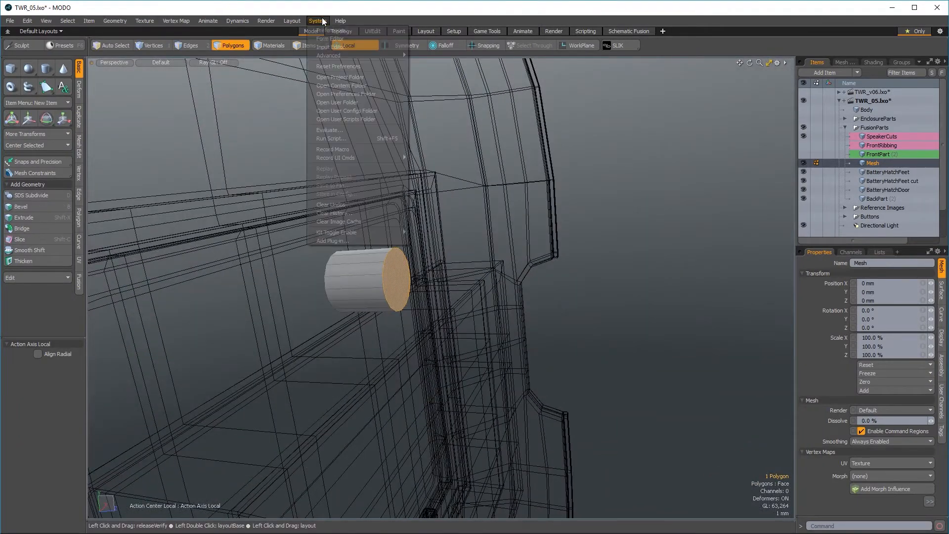
left_click(337, 139)
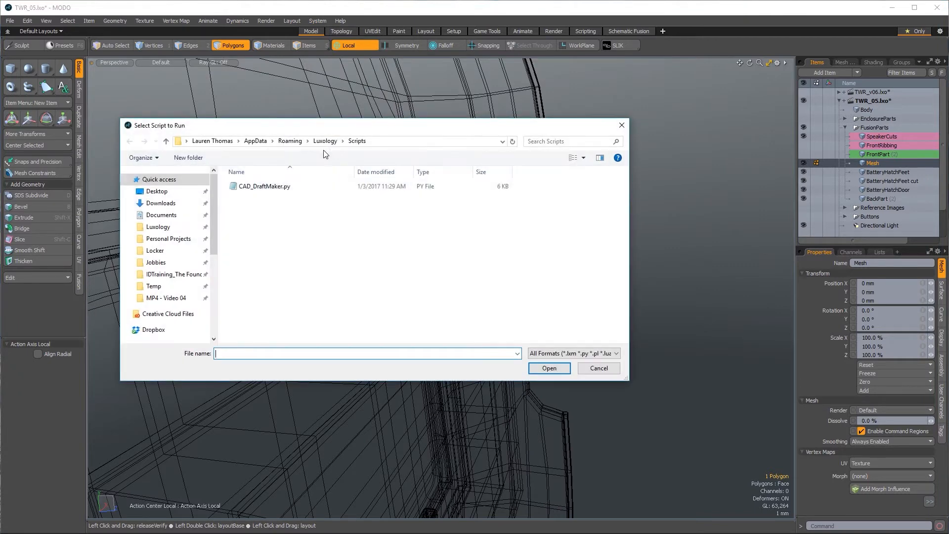
left_click(267, 187)
left_click(548, 368)
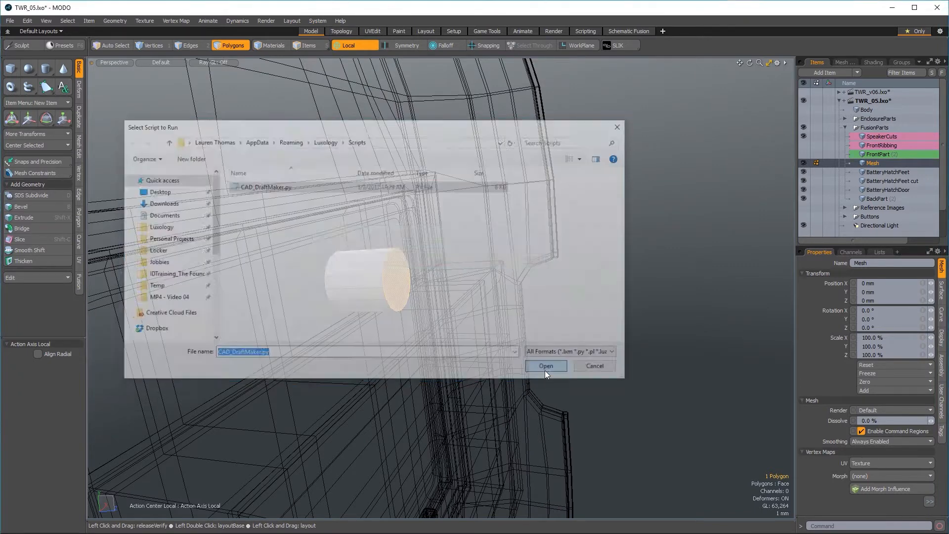
left_click(514, 260)
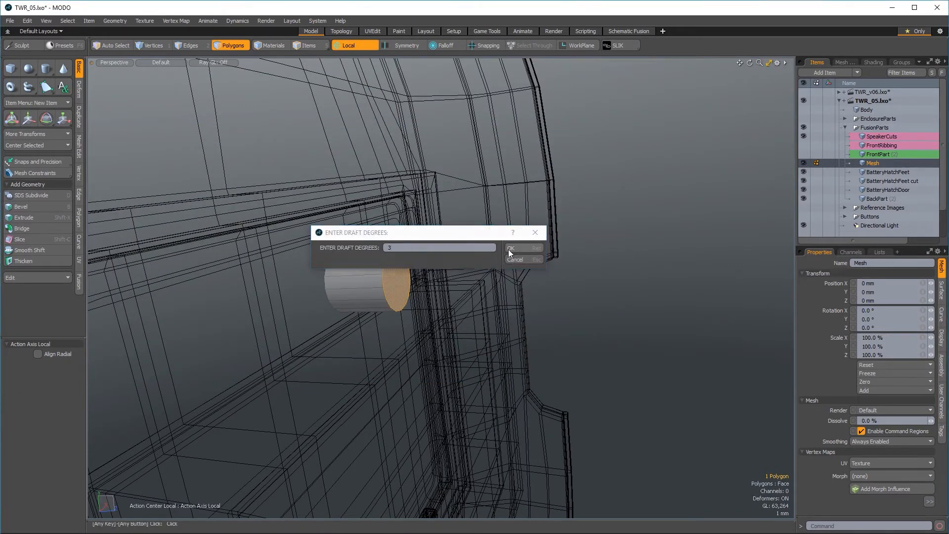
- Bevel both end edge loops of the cylinder by 0.25 mm inset with a round level of 2
left_click_drag(529, 296, 312, 273, "alt")
double_click(387, 271)
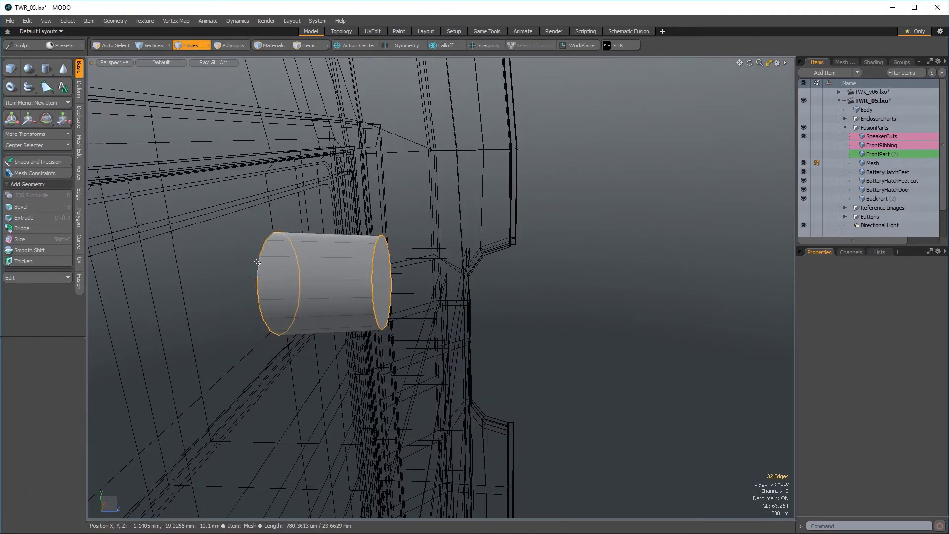
key("b")
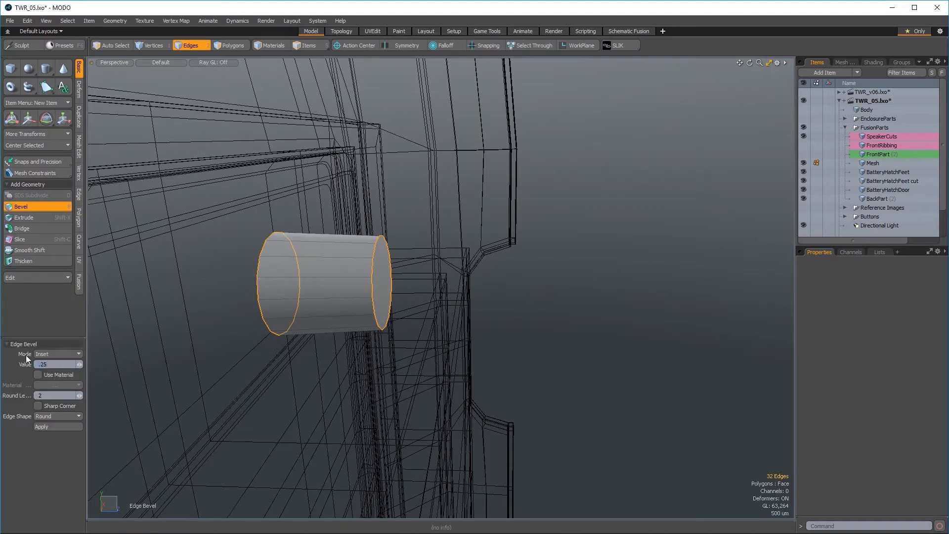
left_click(51, 426)
left_click(237, 356)
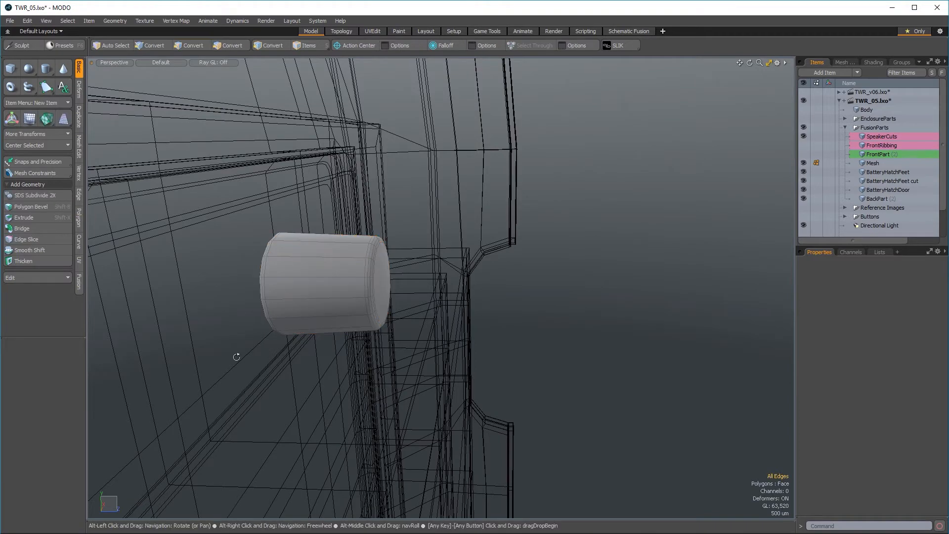
- Rename the beveled cylinder's mesh item as Boss
left_click_drag(236, 356, 385, 346, "alt")
key("ctrl+space")
left_click(415, 347)
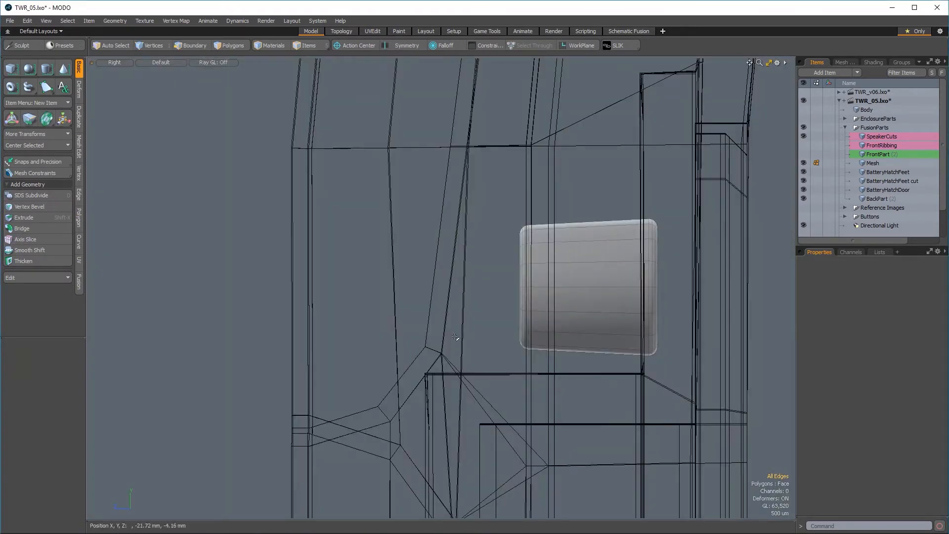
key("ctrl+space")
left_click(556, 280)
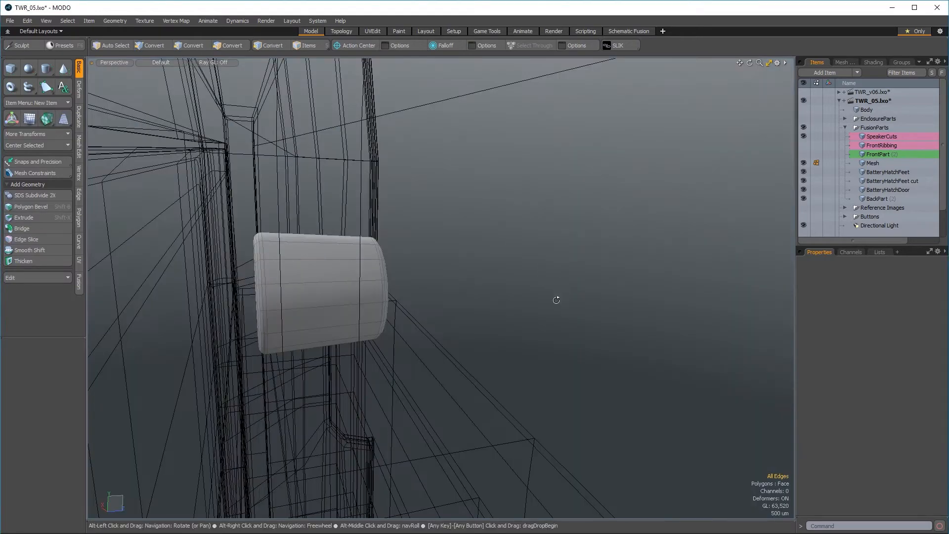
left_click_drag(555, 297, 643, 247, "alt")
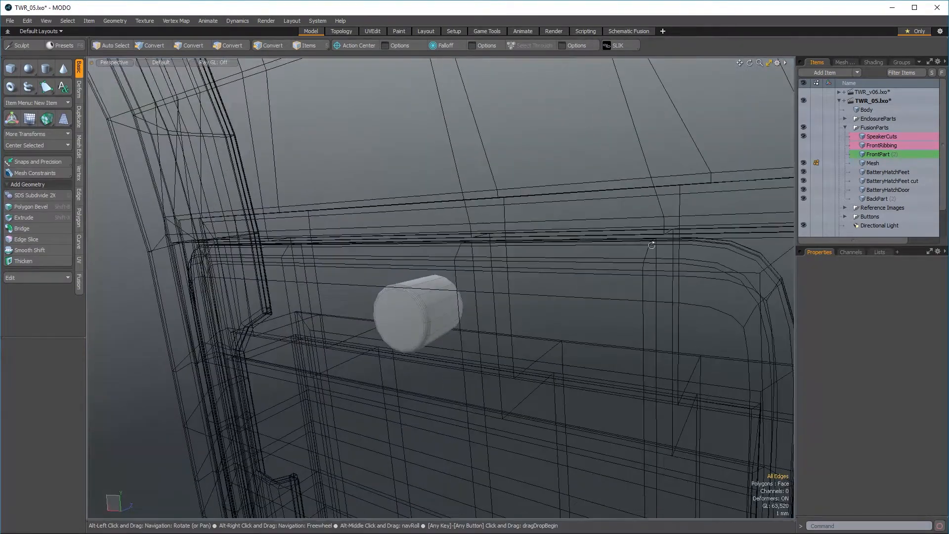
left_click(872, 164)
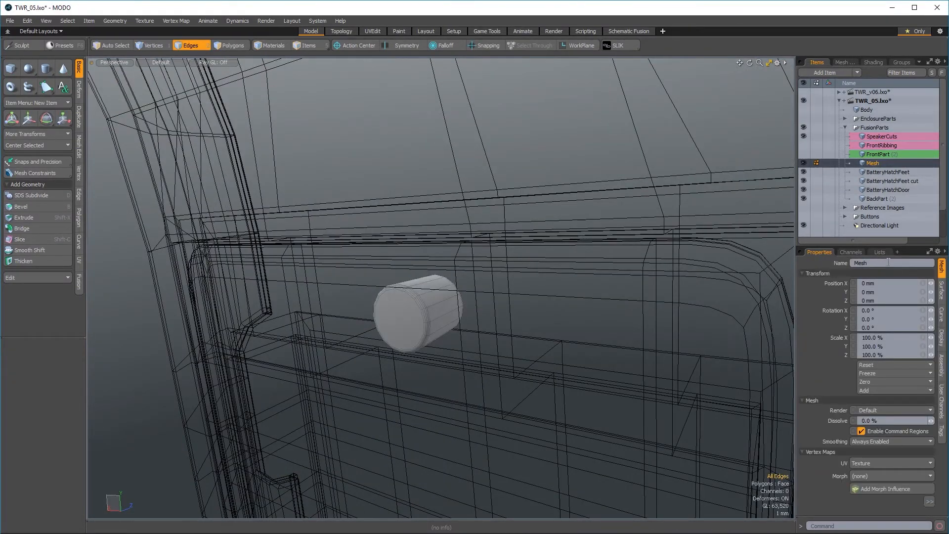
type("Bo")
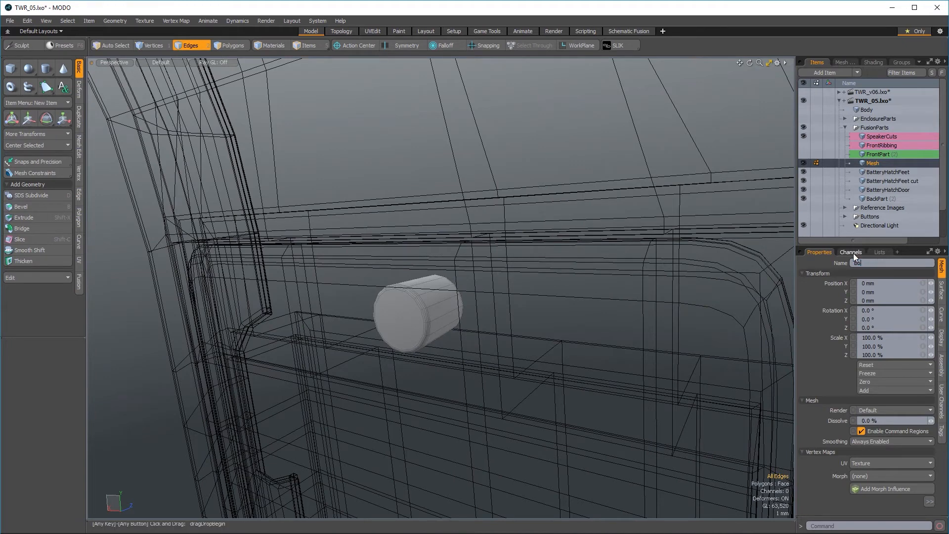
type("ss")
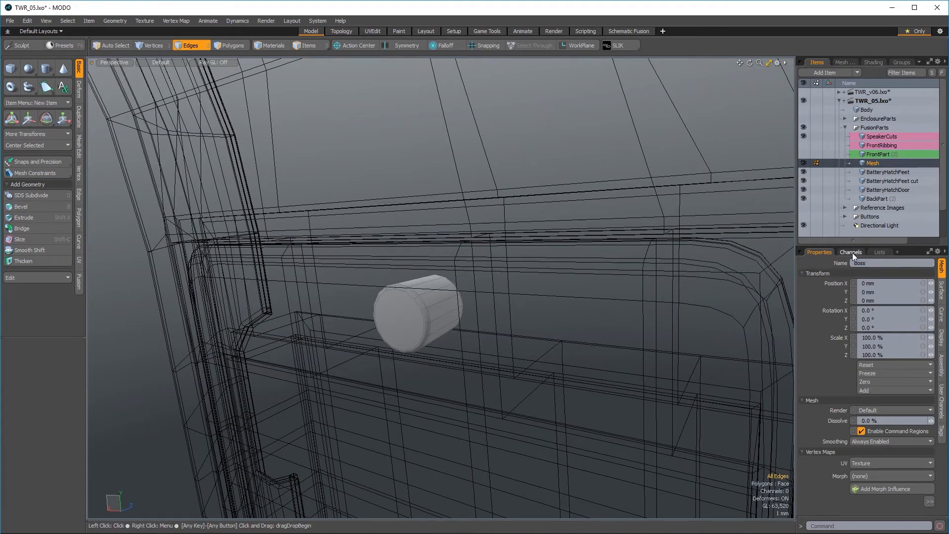
key("Return")
- Delete the two flat end cap polygons of the boss
left_click_drag(590, 375, 461, 320, "alt")
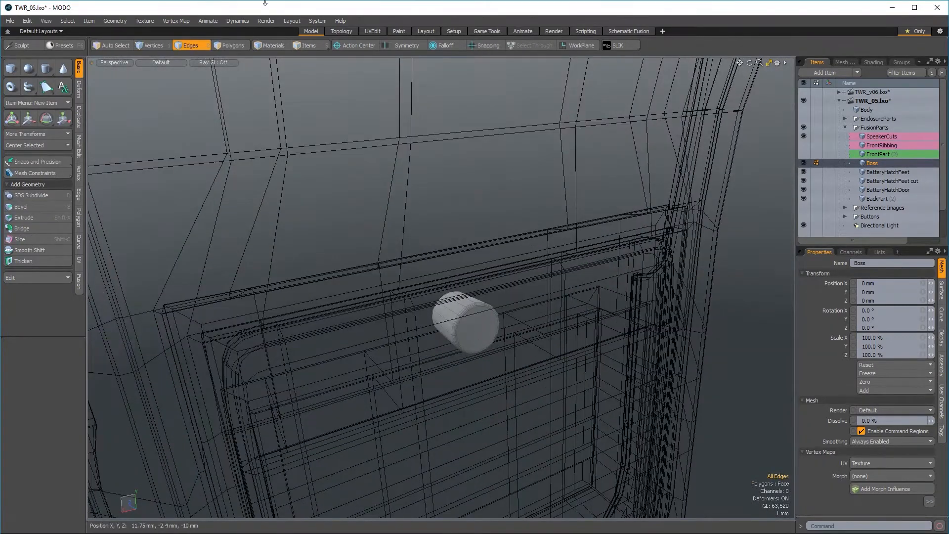
left_click(232, 45)
scroll(436, 322, "up", 3)
left_click_drag(514, 355, 221, 359, "alt")
left_click(495, 316)
left_click(436, 308, "shift")
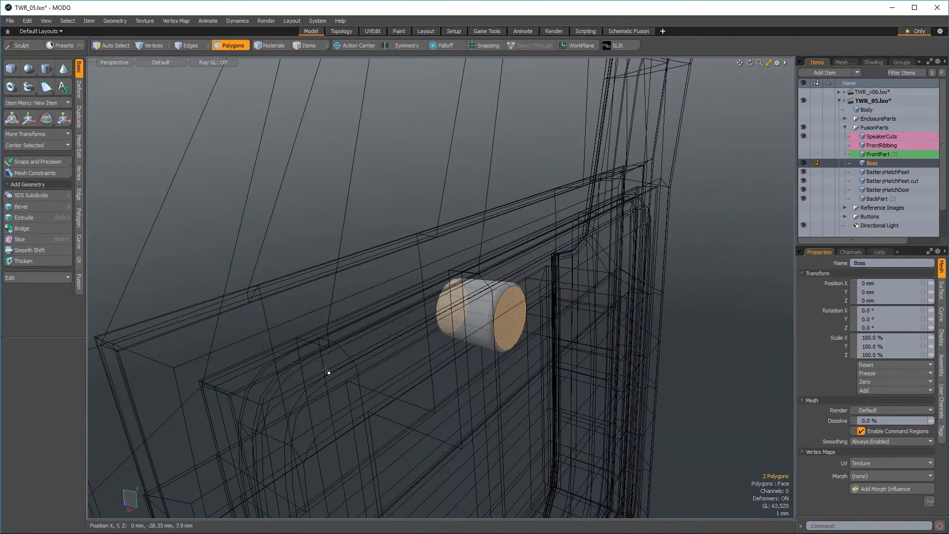
key("Delete")
- Fill the boss's two open end edge loops with quads using the grid pattern
left_click(190, 45)
left_click_drag(498, 357, 562, 310, "alt")
left_click(561, 310)
double_click(496, 252)
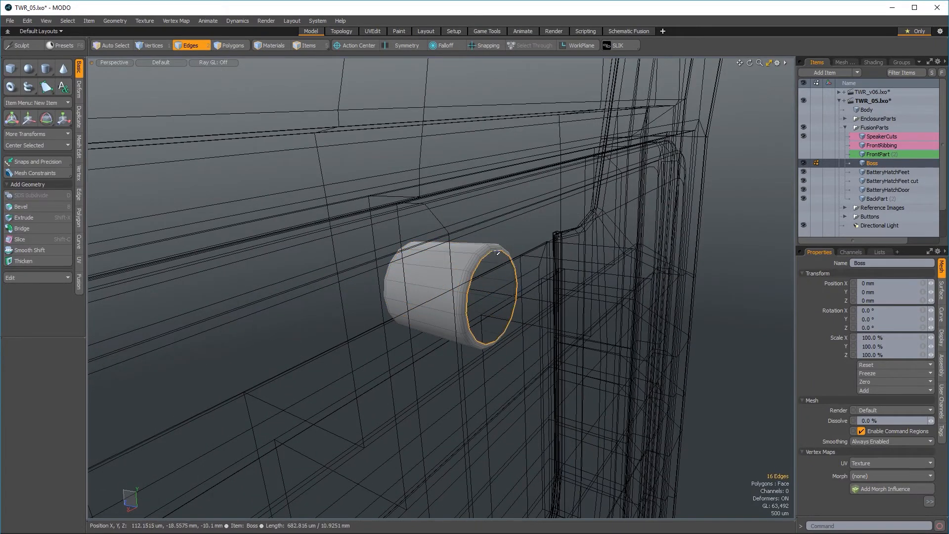
left_click_drag(496, 252, 437, 368, "alt")
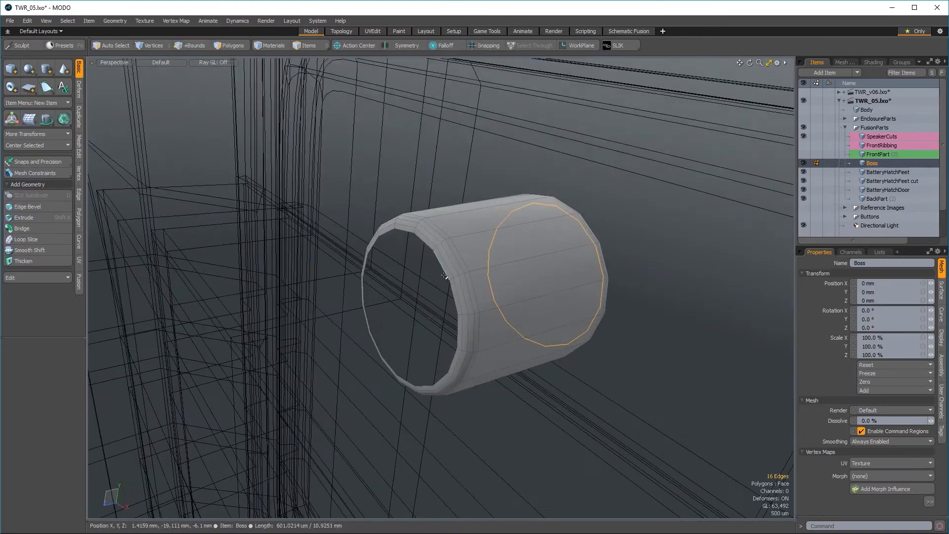
double_click(438, 369, "shift")
left_click_drag(523, 384, 342, 376, "alt")
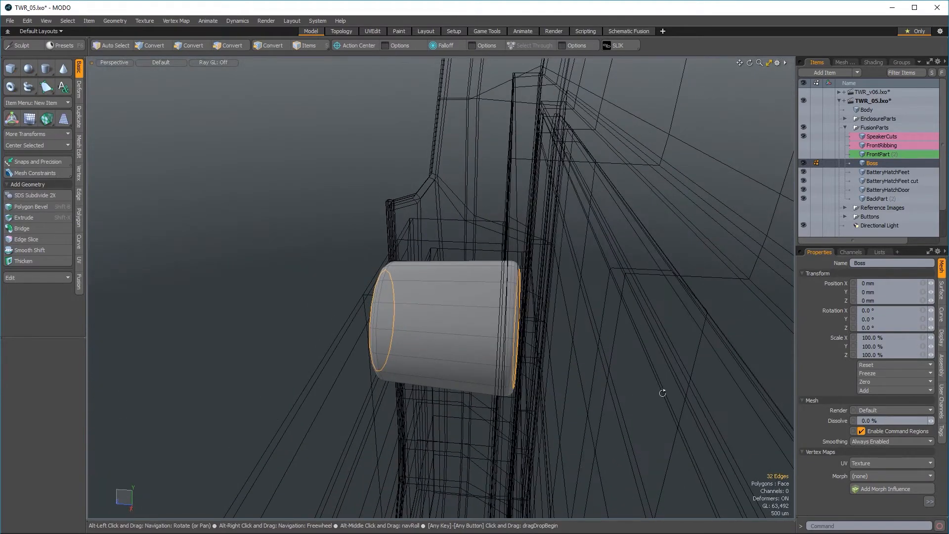
left_click_drag(662, 394, 423, 373, "alt")
left_click_drag(515, 372, 352, 377, "alt+shift")
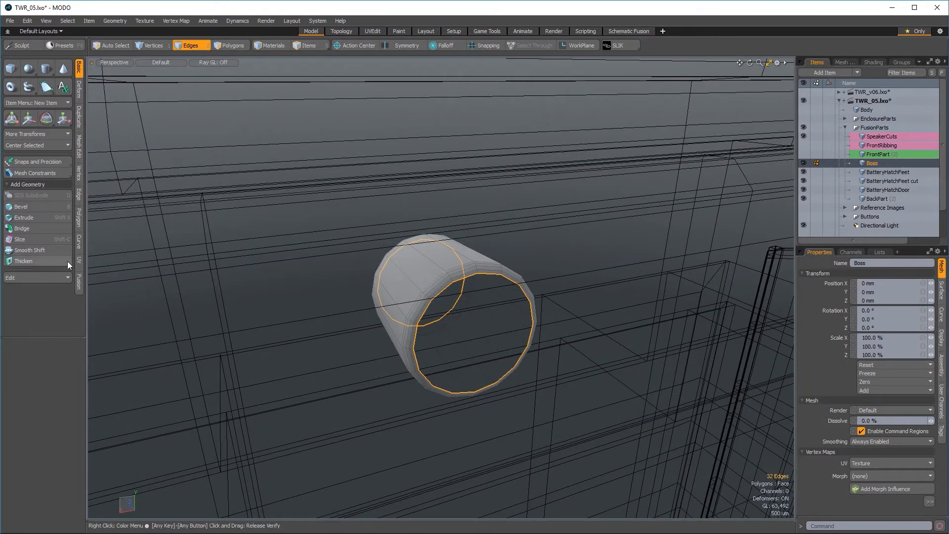
left_click(79, 193)
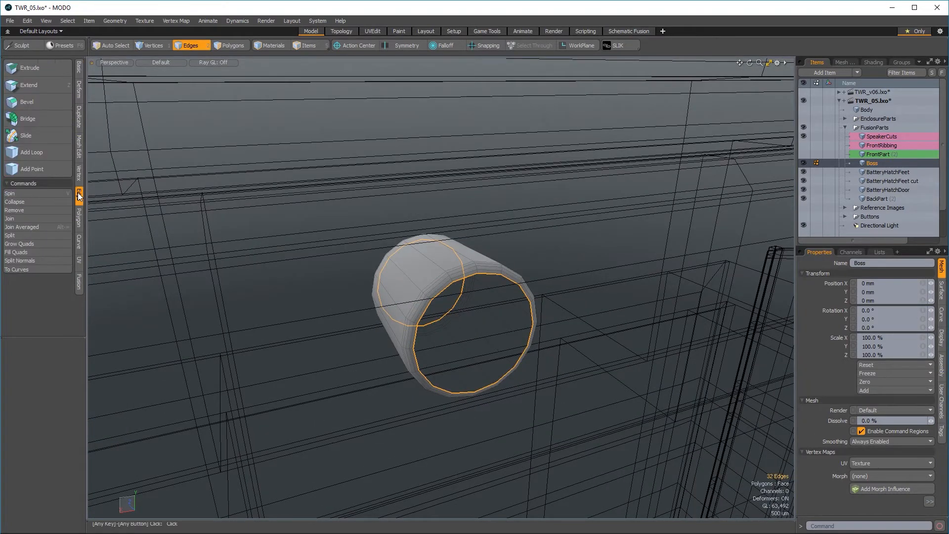
left_click(36, 251)
left_click(424, 251)
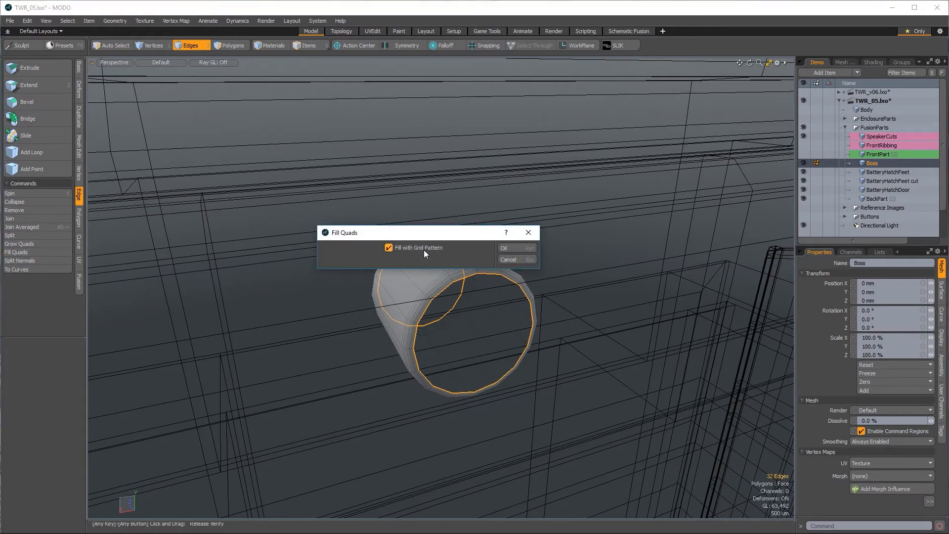
left_click(504, 247)
mouse_move(339, 356)
left_mouse_down("alt")
mouse_move(746, 322)
mouse_move(779, 295)
mouse_move(490, 403)
mouse_move(388, 366)
left_mouse_up("alt")
left_click(298, 295)
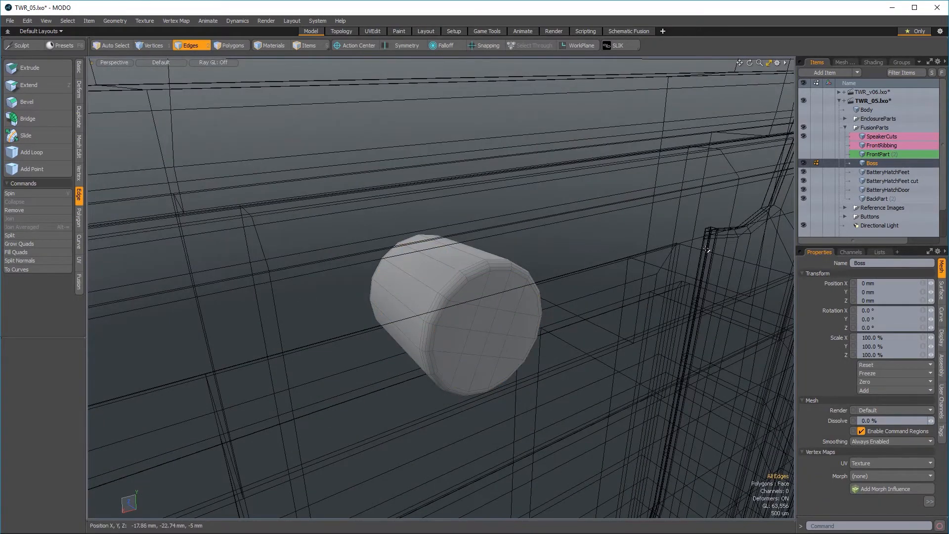
- In a new mesh, draw a 16-sided Z-axis cylinder about 1.4 mm in radius, snapped to the boss's center in the Back view
key("n")
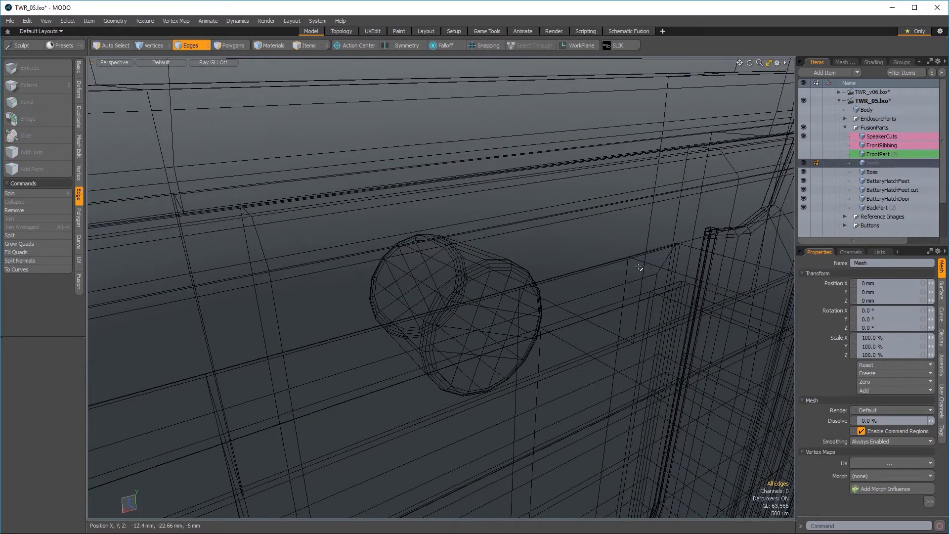
key("ctrl+space")
left_click(610, 287)
key("2")
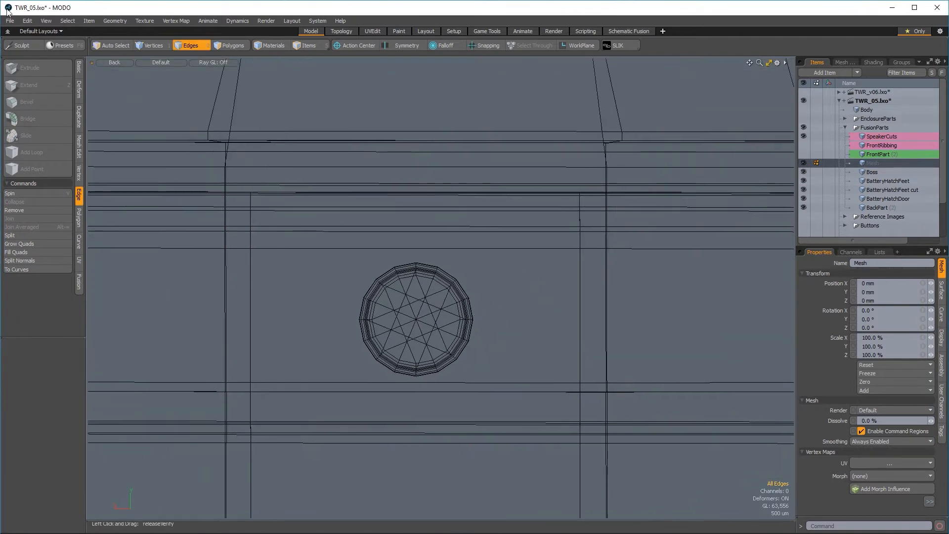
left_click(75, 68)
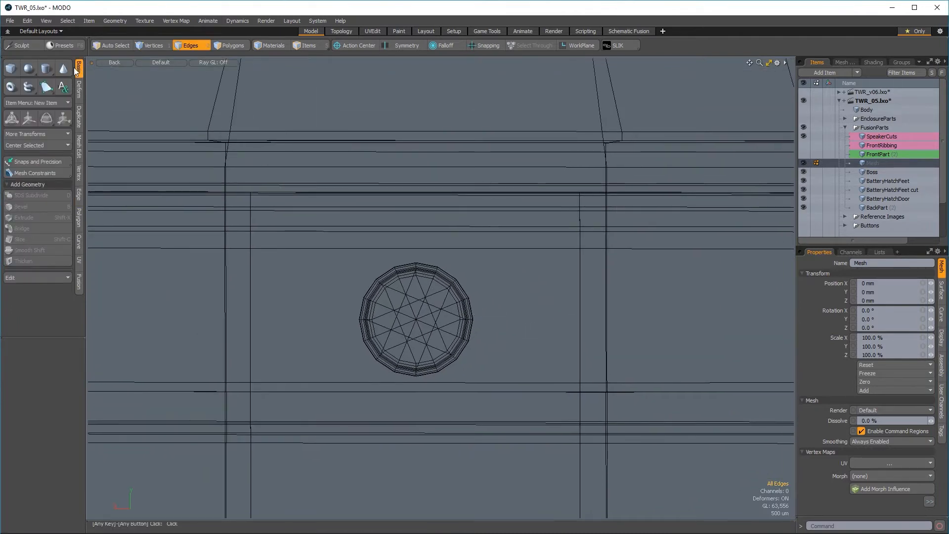
left_click(46, 68)
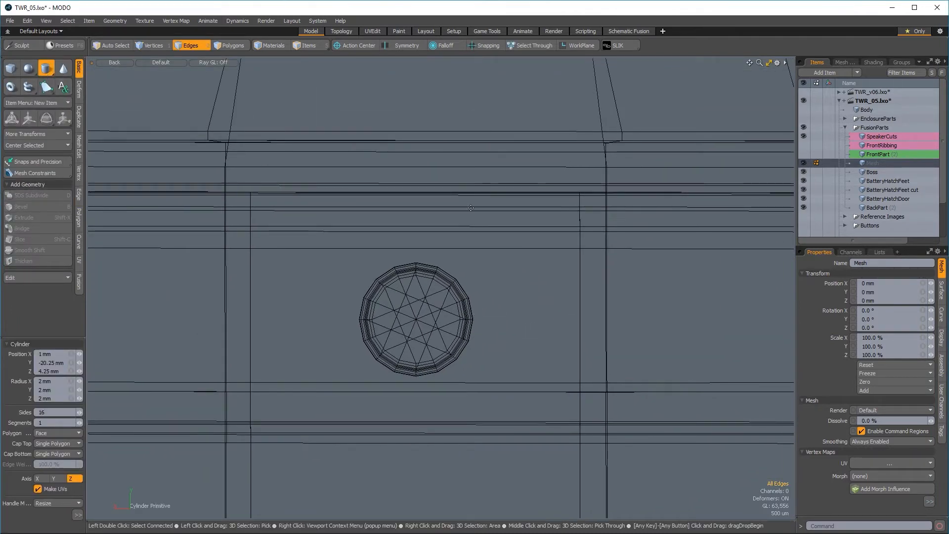
key("x")
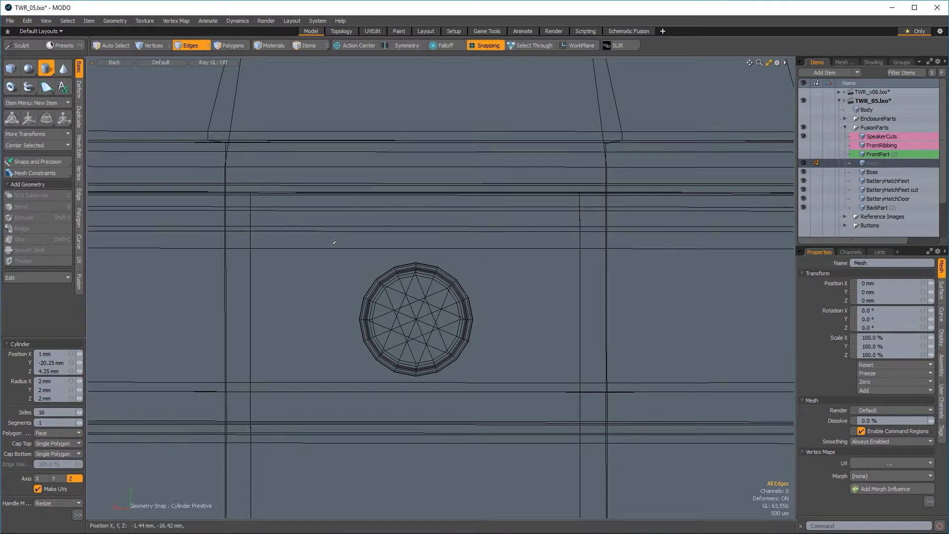
scroll(332, 240, "up", 3)
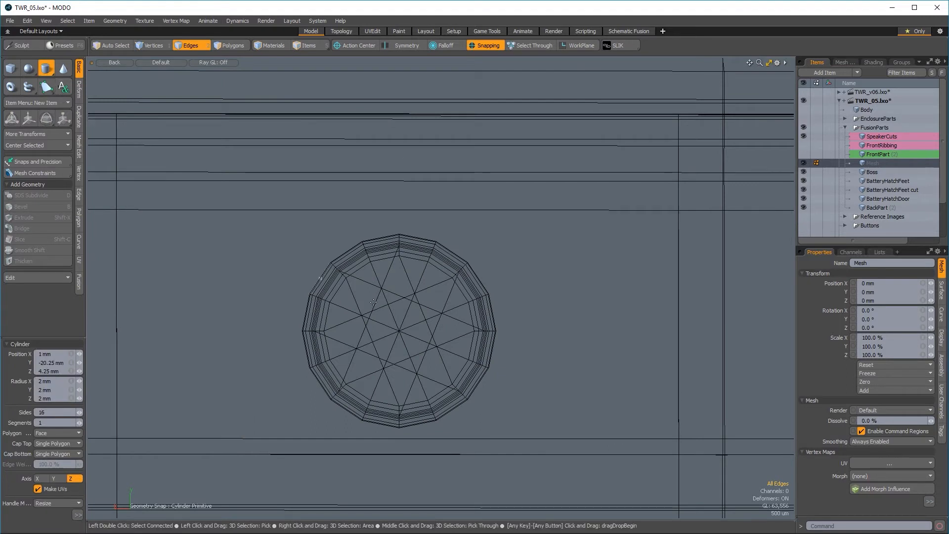
key("ctrl")
left_click_drag(398, 332, 467, 389, "ctrl")
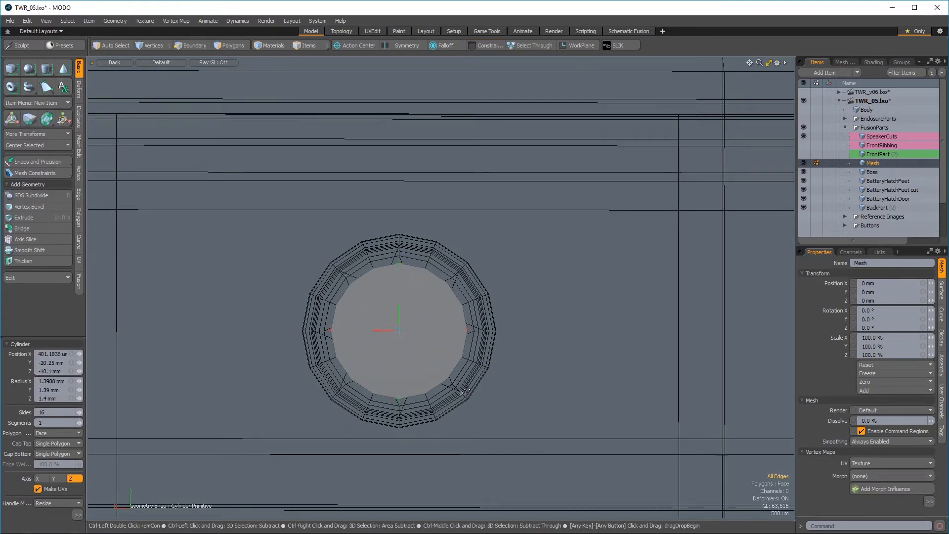
key("space")
- Examine in the Perspective view how the new inner cylinder sits within the boss
left_click(222, 46)
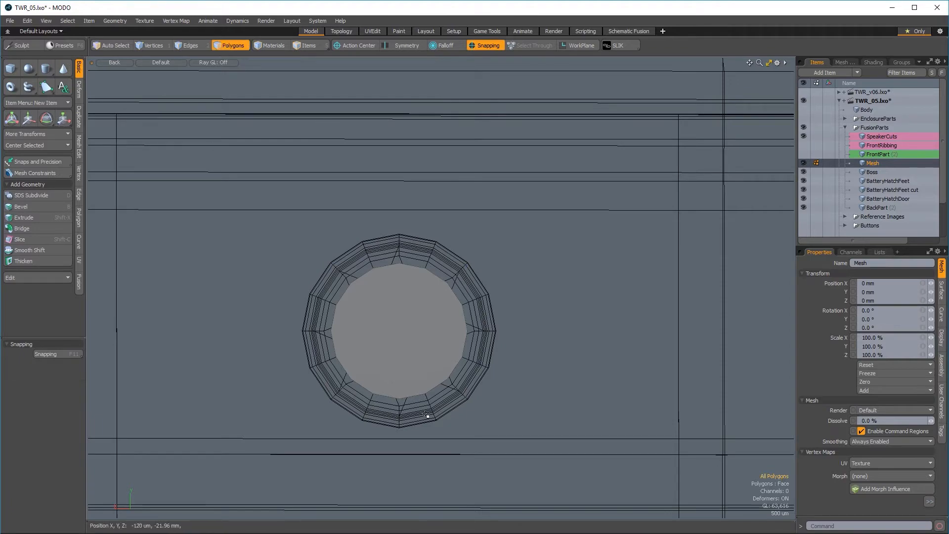
left_click_drag(459, 415, 361, 346, "alt")
key("ctrl+space")
left_click(489, 352)
left_click_drag(450, 355, 493, 440, "alt")
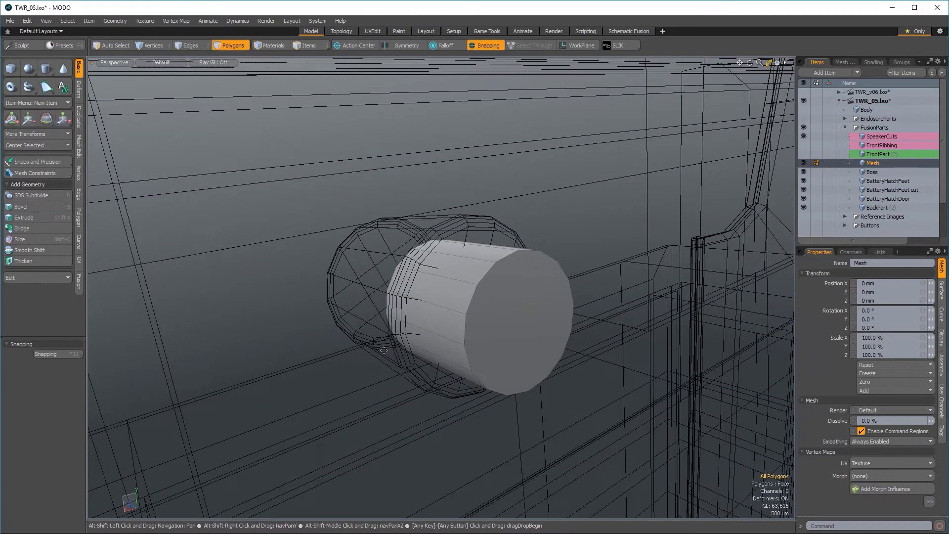
left_click_drag(456, 343, 650, 336, "alt+shift")
left_click_drag(496, 237, 494, 322, "alt")
left_click(397, 313)
left_click_drag(396, 313, 339, 403, "alt")
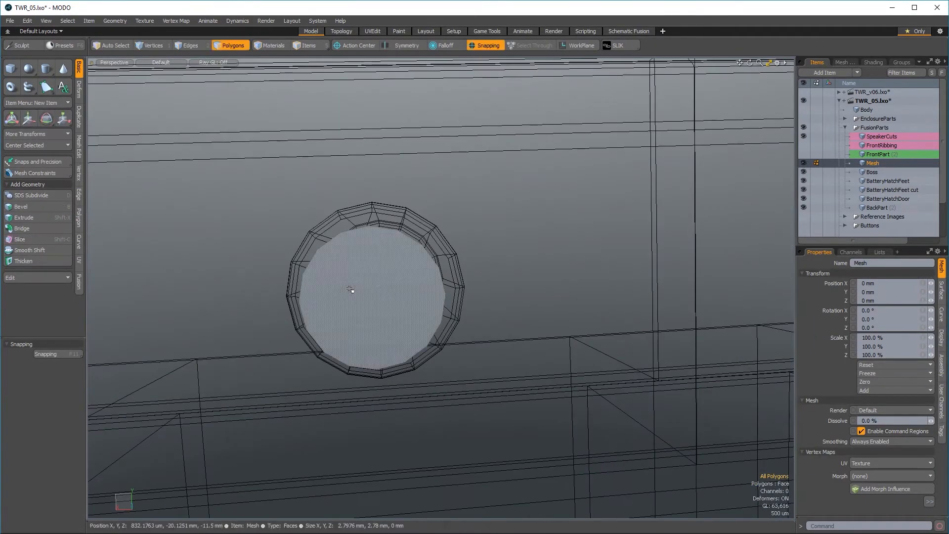
- Scale the new inner cylinder to exactly 3.7 mm in X and Y with absolute explicit scaling, keeping its 2.8 mm depth
left_click(351, 291)
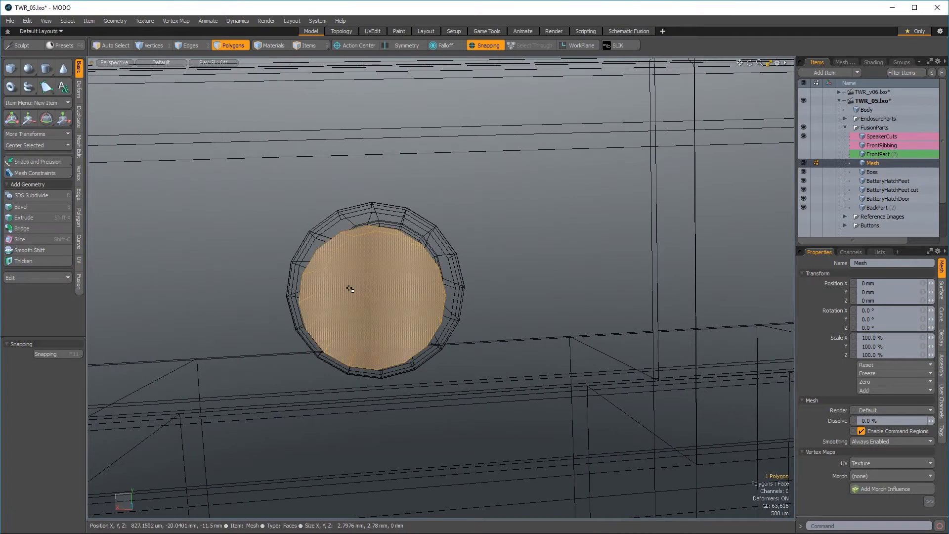
left_click(43, 163)
left_click(124, 211)
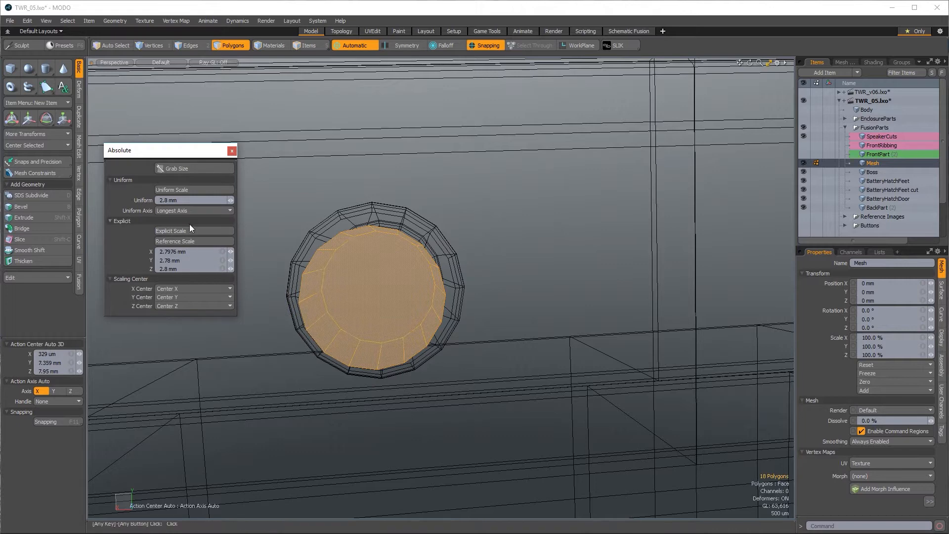
left_click(188, 252)
double_click(188, 253)
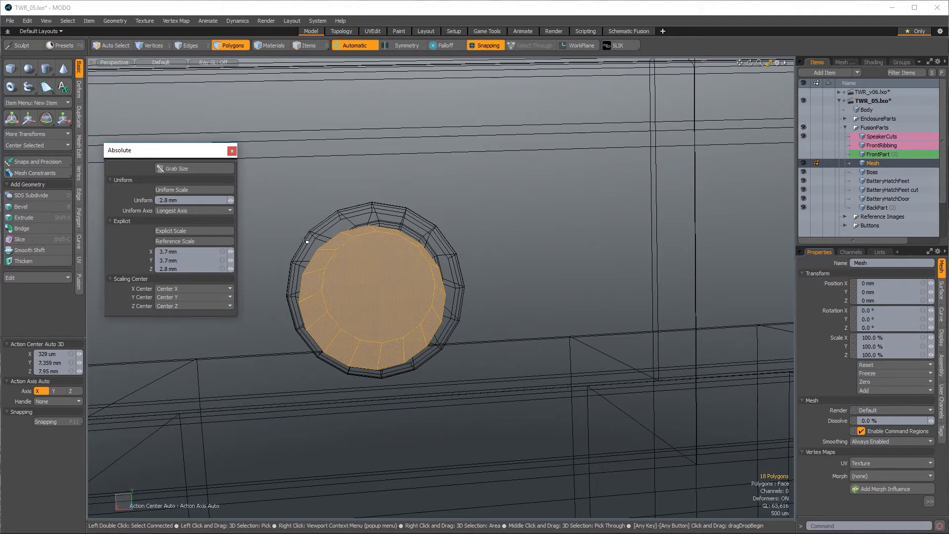
left_click(211, 229)
- In the Right view, move the cylinder -3.3 mm along Z so it sits clear behind the boss
left_click_drag(410, 311, 431, 311, "alt")
key("ctrl+space")
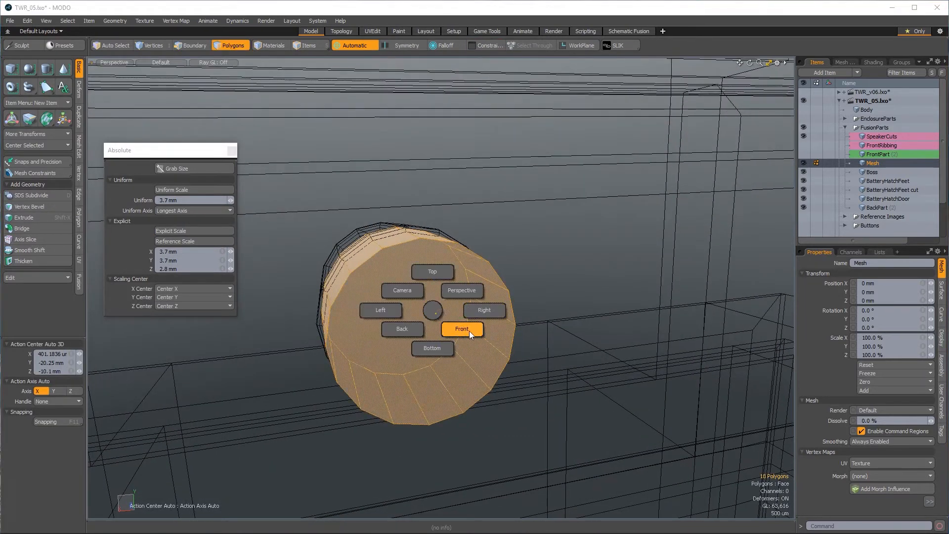
left_click(402, 329)
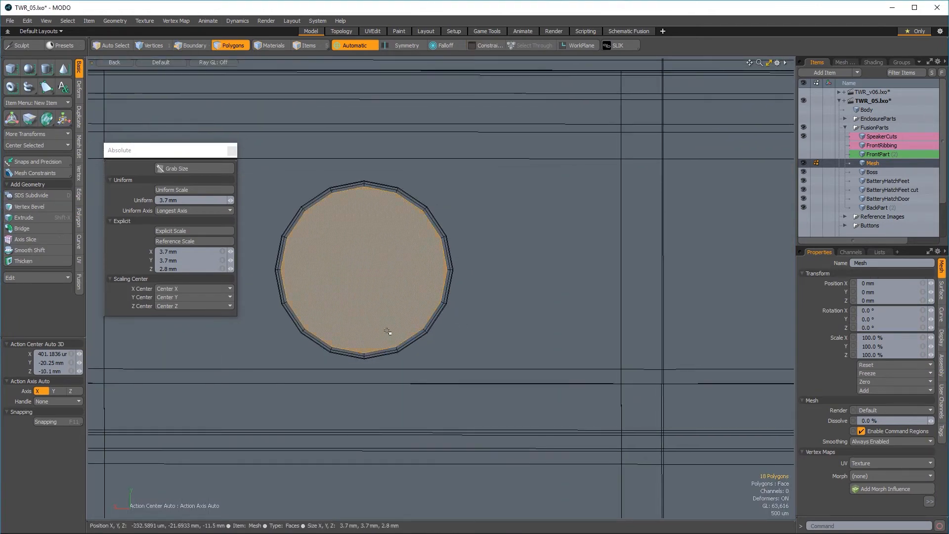
left_click_drag(377, 221, 376, 263, "ctrl+alt")
key("ctrl+space")
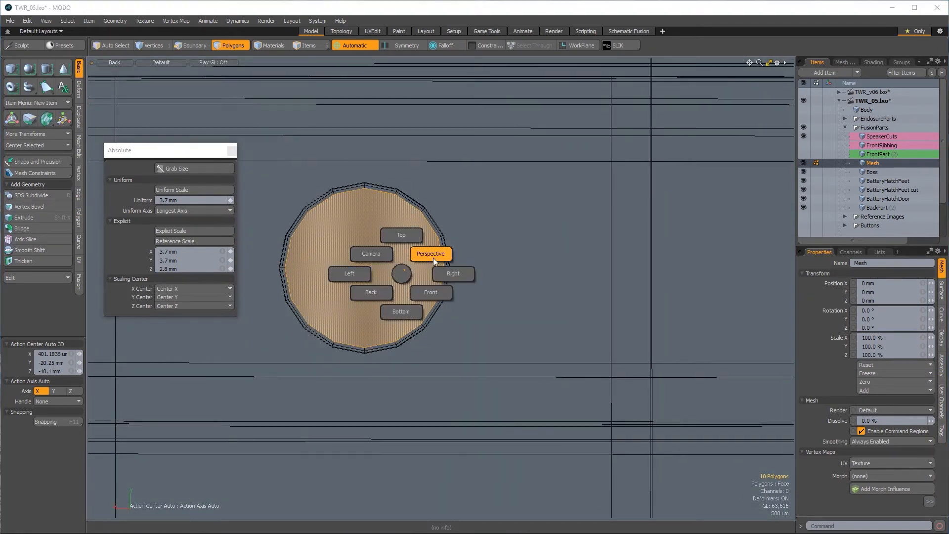
left_click(433, 258)
key("ctrl+space")
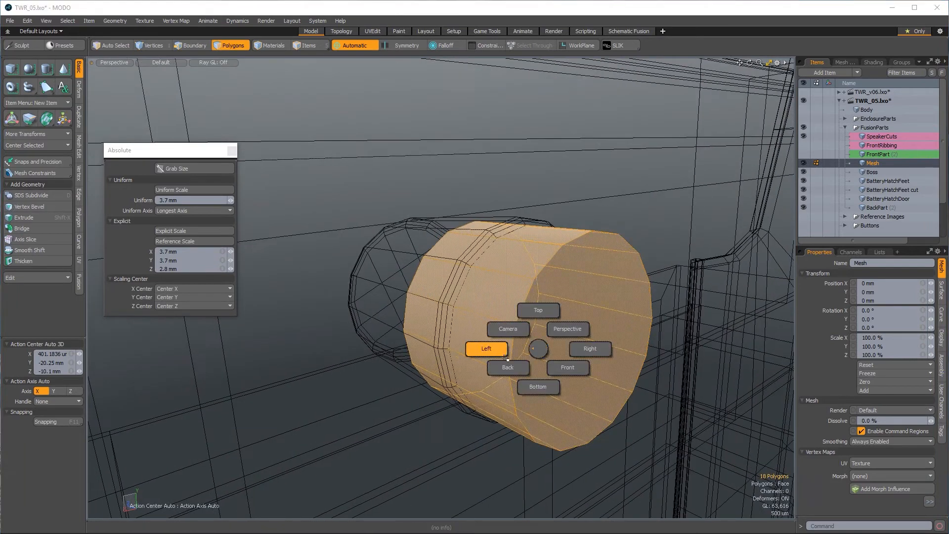
left_click(571, 349)
left_click_drag(505, 363, 427, 382, "alt")
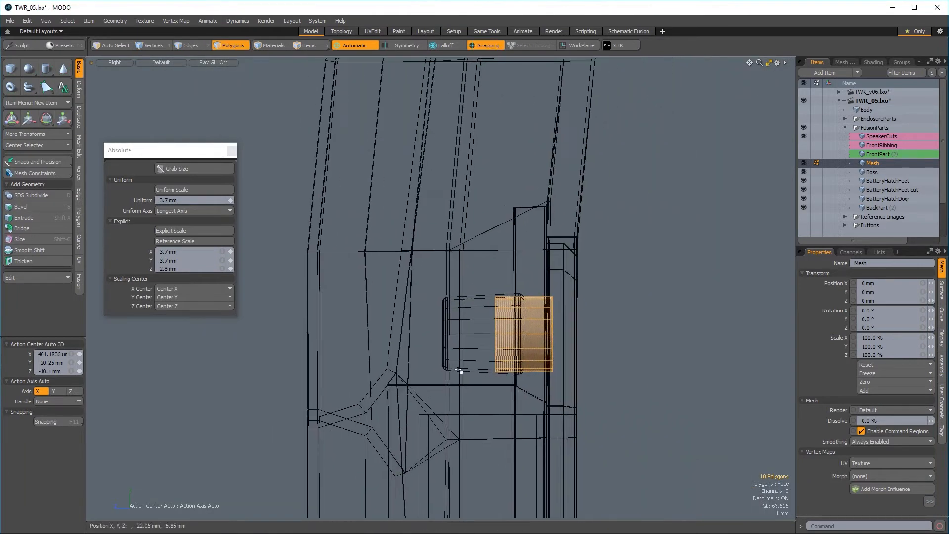
key("w")
key("x")
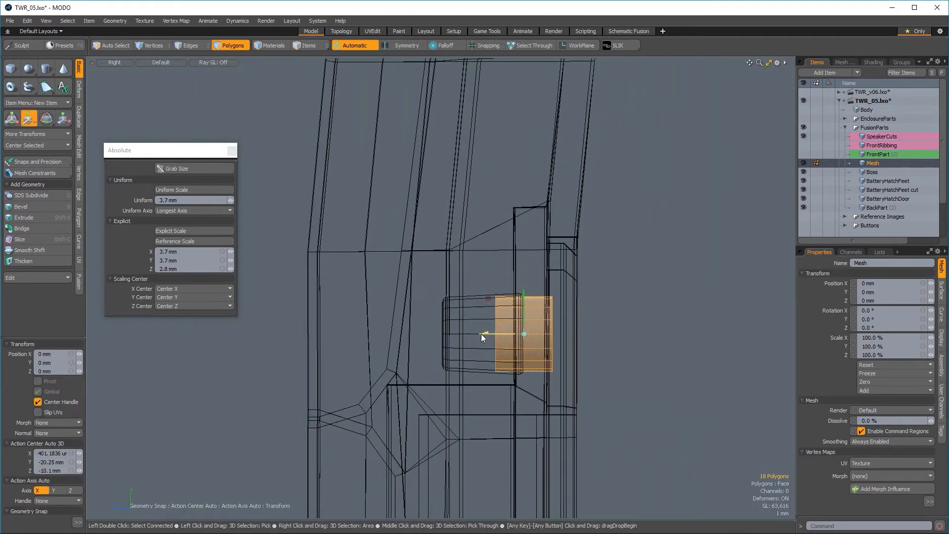
left_click_drag(485, 334, 549, 334)
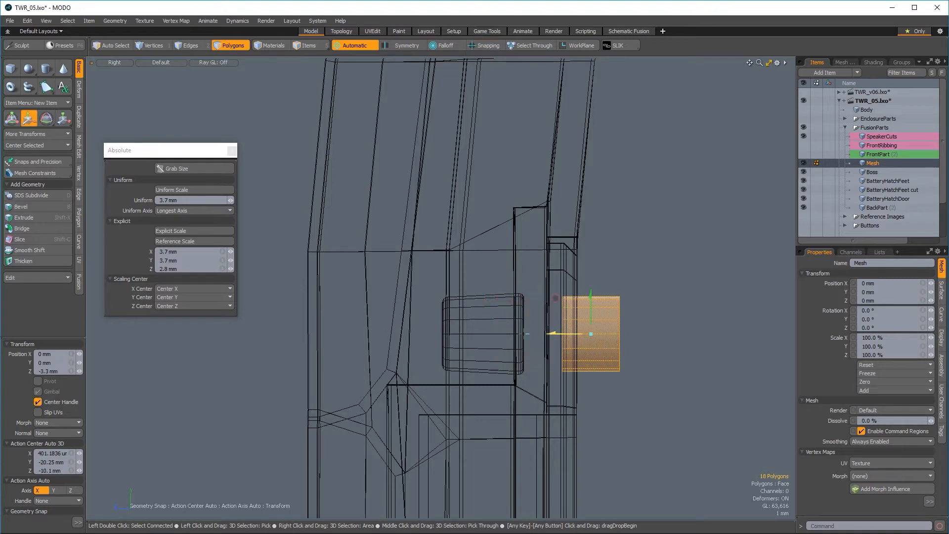
left_click_drag(596, 297, 607, 319, "ctrl+alt")
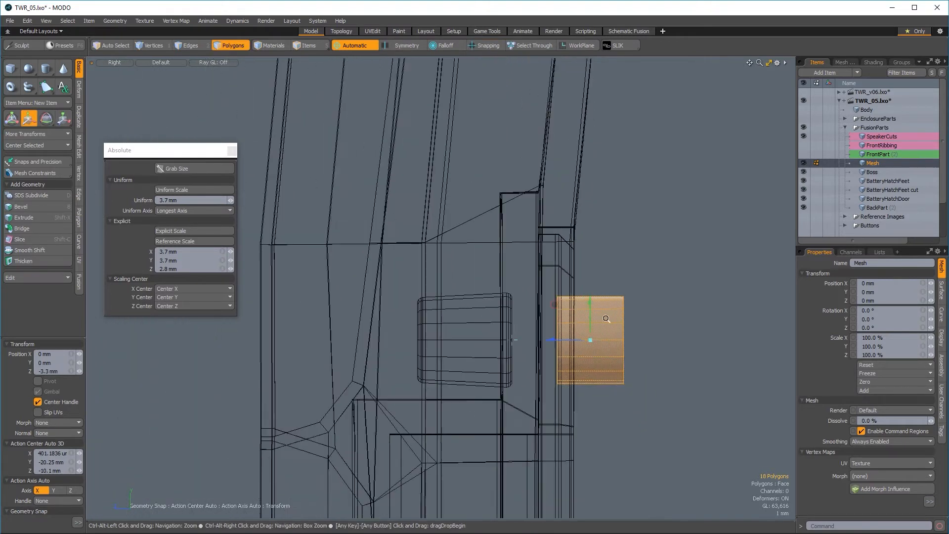
key("space")
left_click(606, 269)
- In the Perspective view, inset the cylinder's end cap facing the boss by about 350 um with Polygon Bevel
key("ctrl+space")
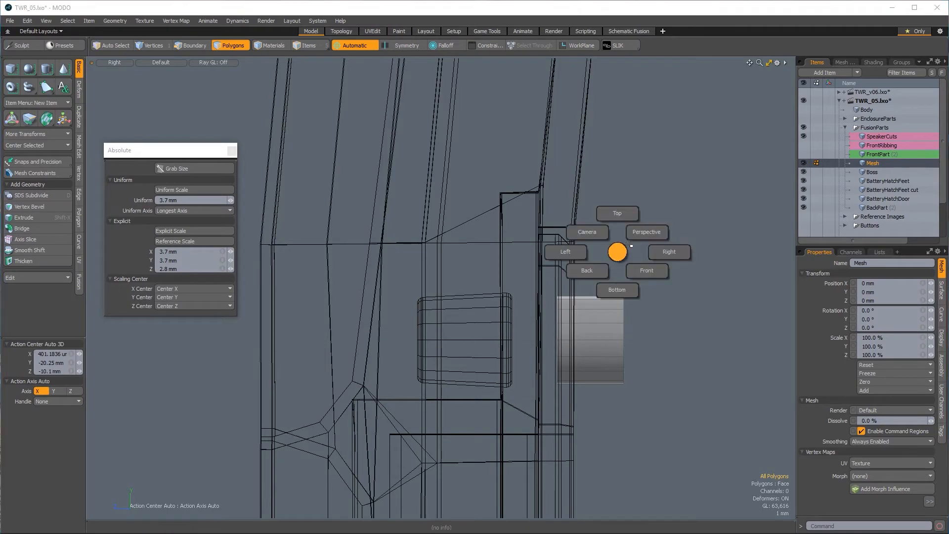
left_click(647, 232)
left_click_drag(586, 287, 515, 312, "alt")
left_click(517, 317)
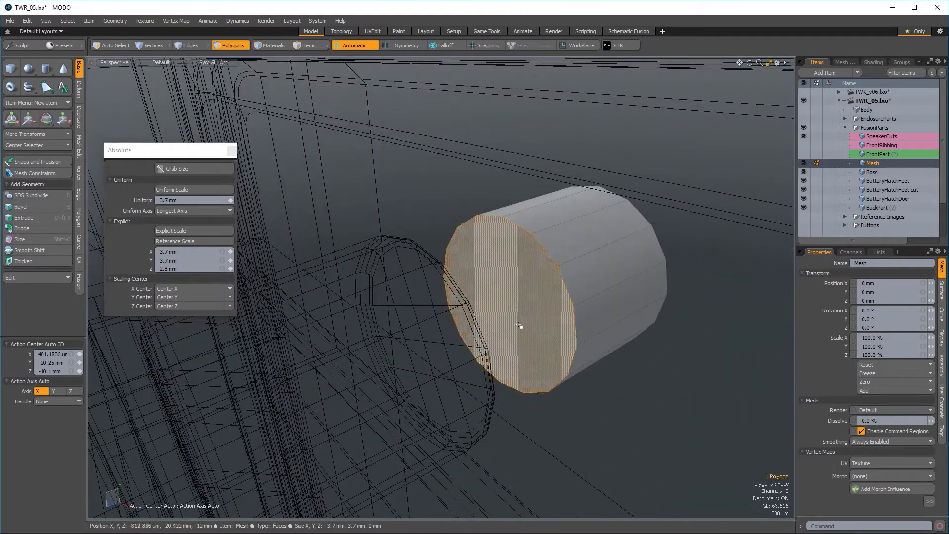
key("b")
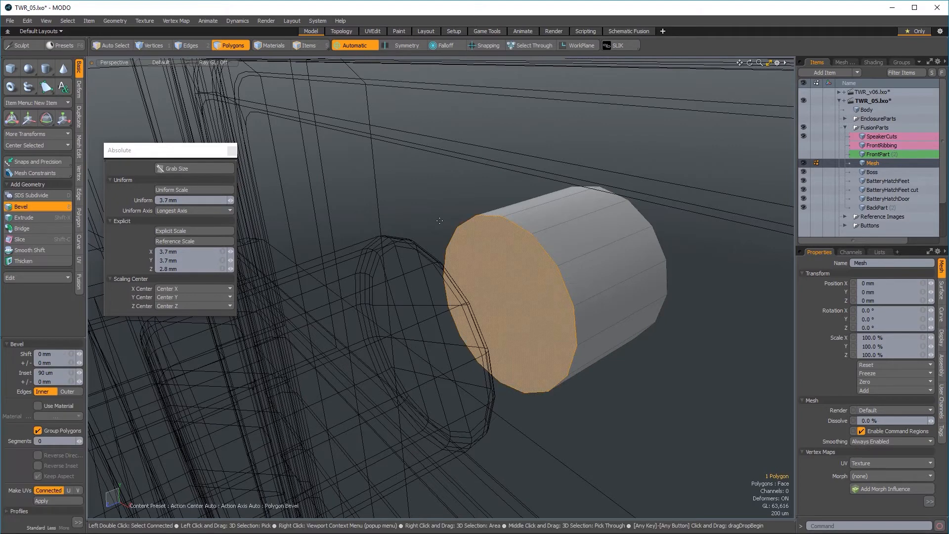
left_click_drag(523, 317, 420, 222)
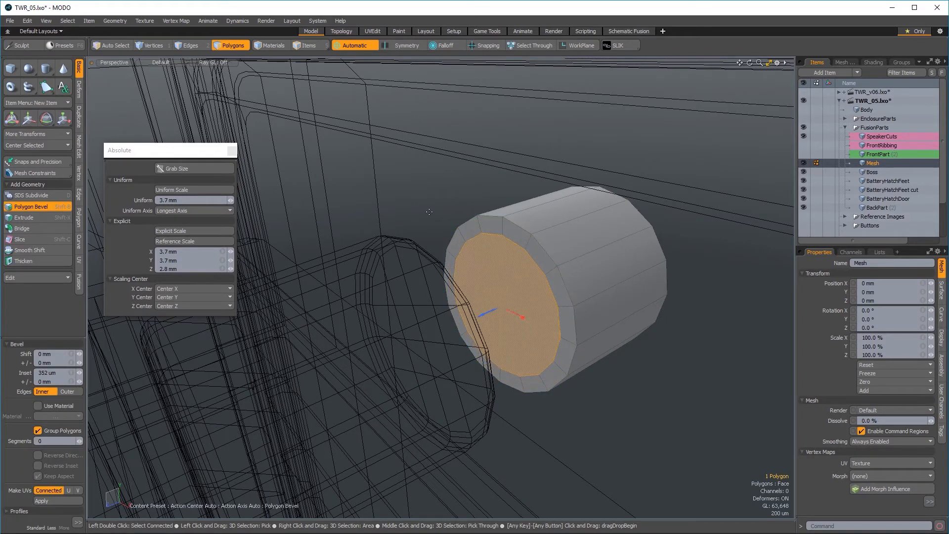
key("space")
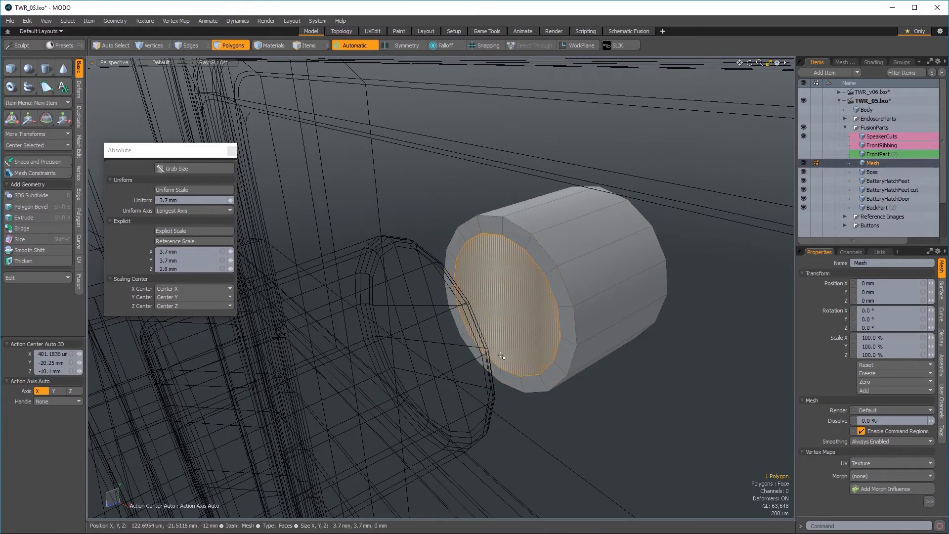
- Grab the inset cap's current size and scale it explicitly to 2.4 mm in X and Y
double_click(186, 253)
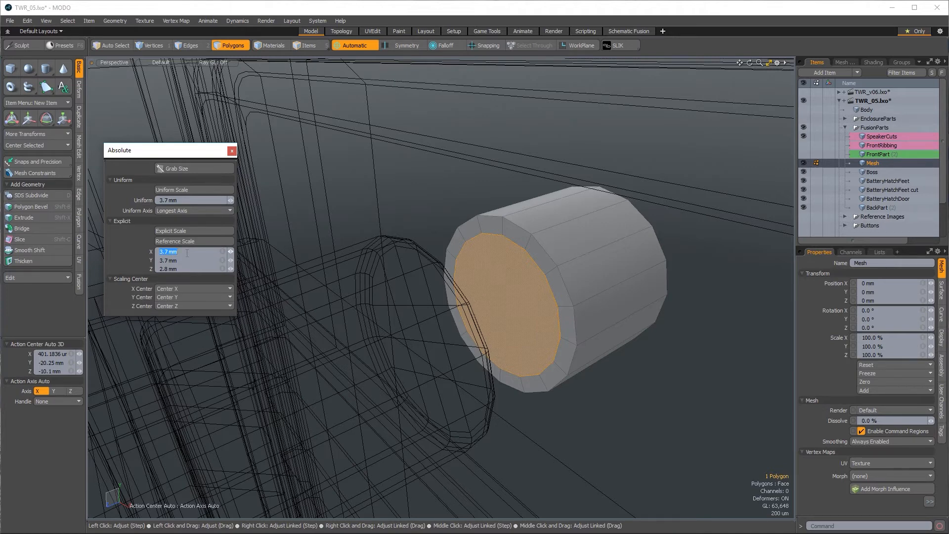
left_click(193, 169)
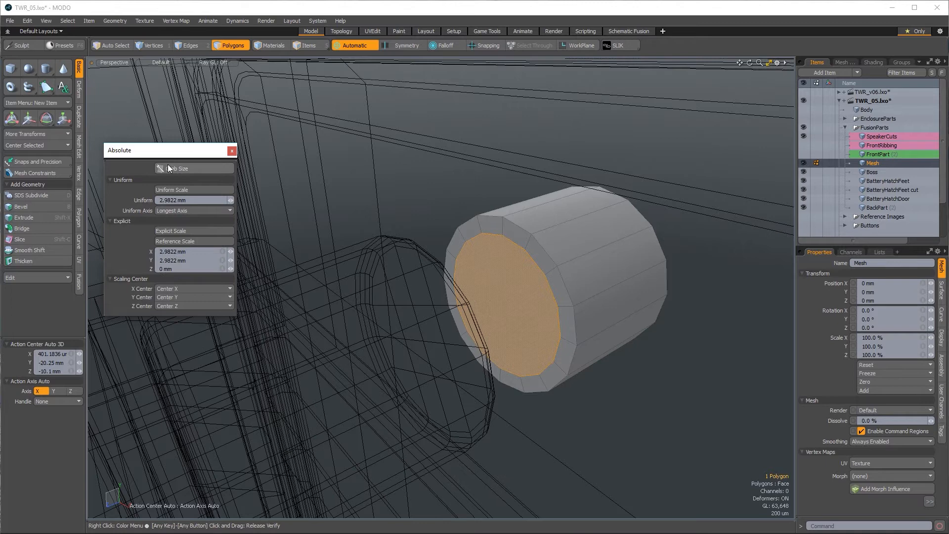
left_click(195, 253)
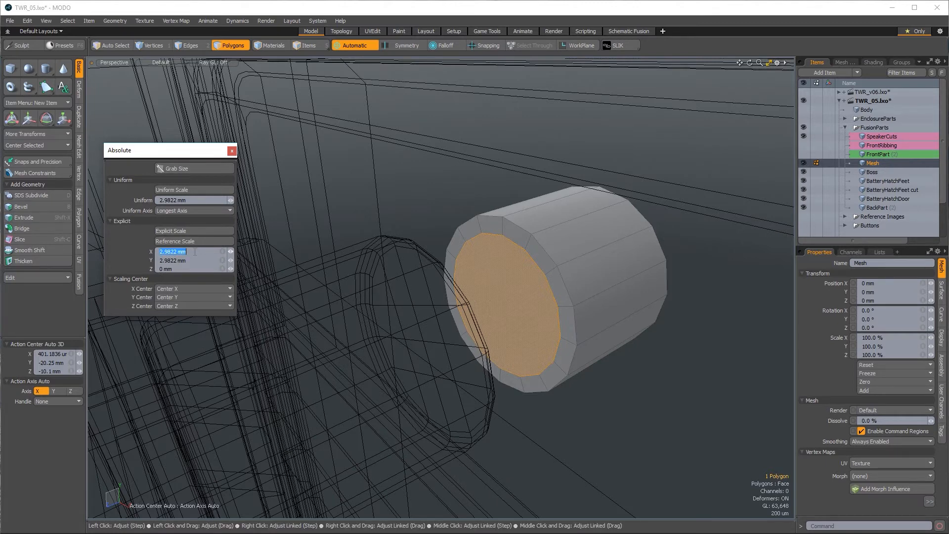
type("2.4mm")
key("Tab")
type("2")
left_click(191, 231)
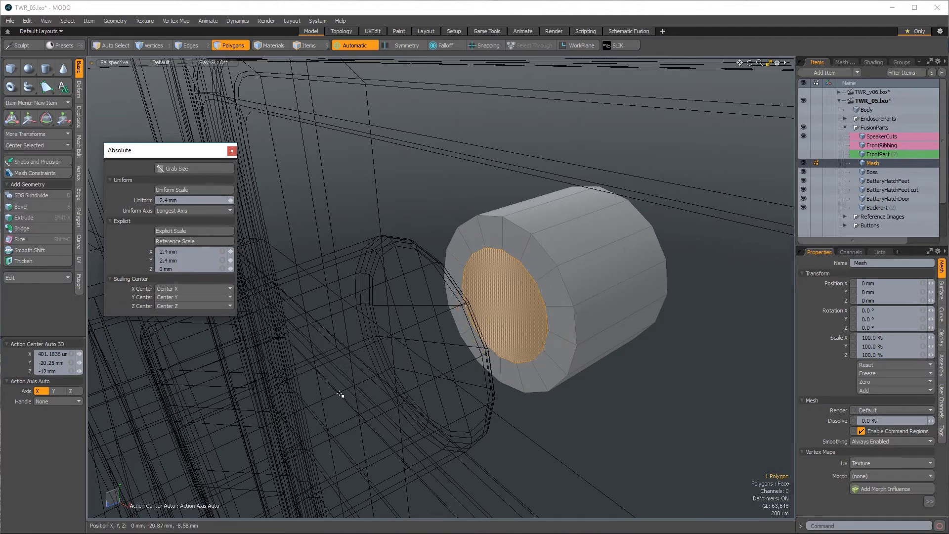
- Shift the 2.4 mm cap outward about 5.5 mm through the boss with Polygon Bevel, forming a narrower shaft without inset
key("space")
left_click(236, 46)
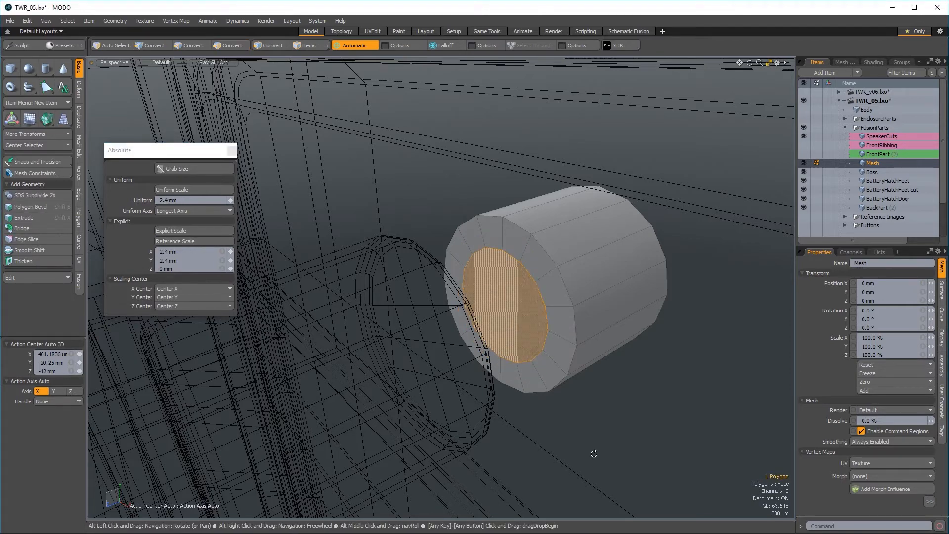
left_click_drag(560, 415, 403, 332, "alt")
key("shift+b")
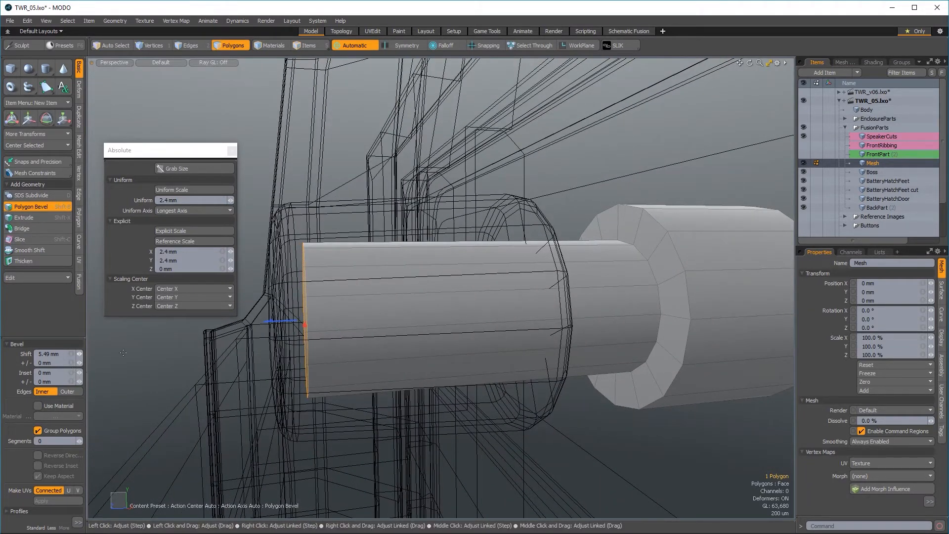
left_click_drag(284, 321, 284, 321)
key("space")
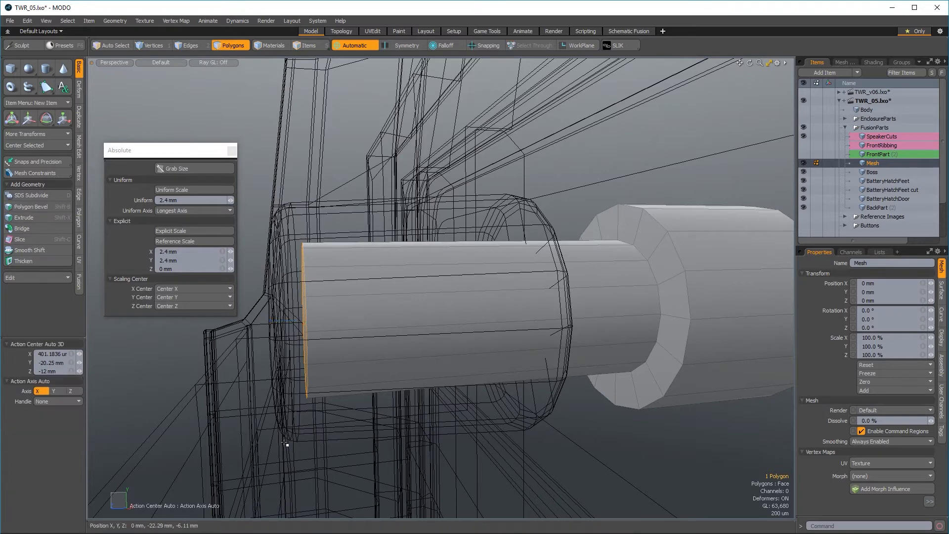
- Bevel the outer edge loops at both ends of the stepped cylinder with a 250 um inset and round level 2
left_click(285, 451)
left_click(189, 46)
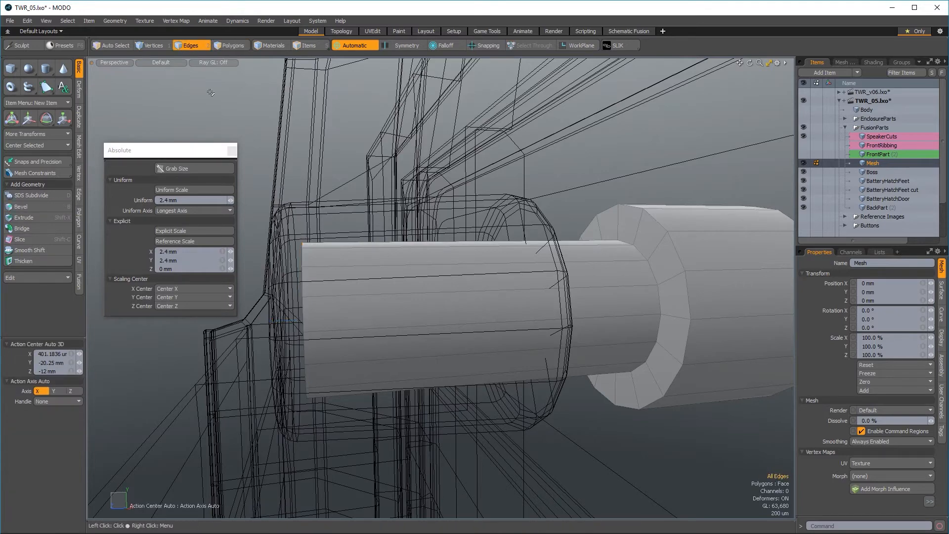
double_click(304, 299)
left_click_drag(309, 299, 530, 281, "alt")
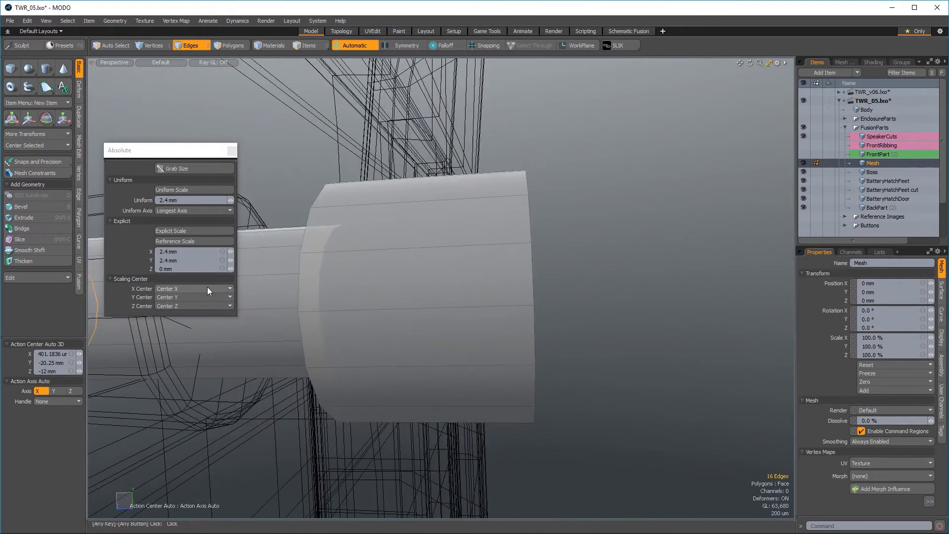
double_click(527, 282, "shift")
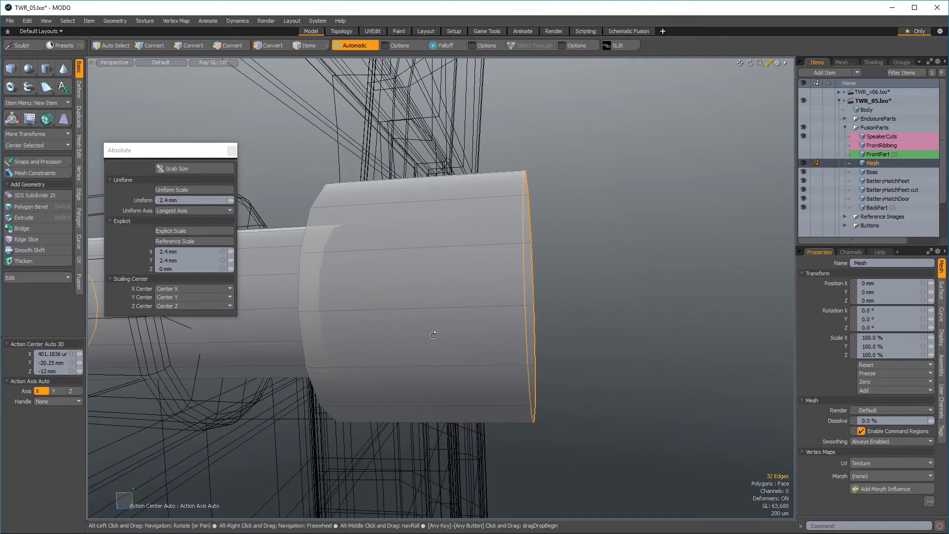
left_click_drag(434, 335, 476, 346, "alt")
key("b")
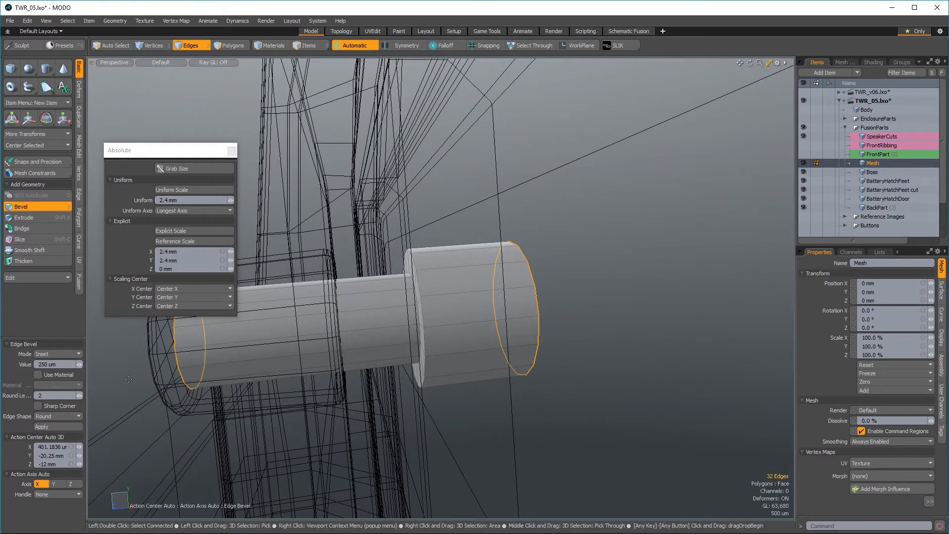
left_click(70, 427)
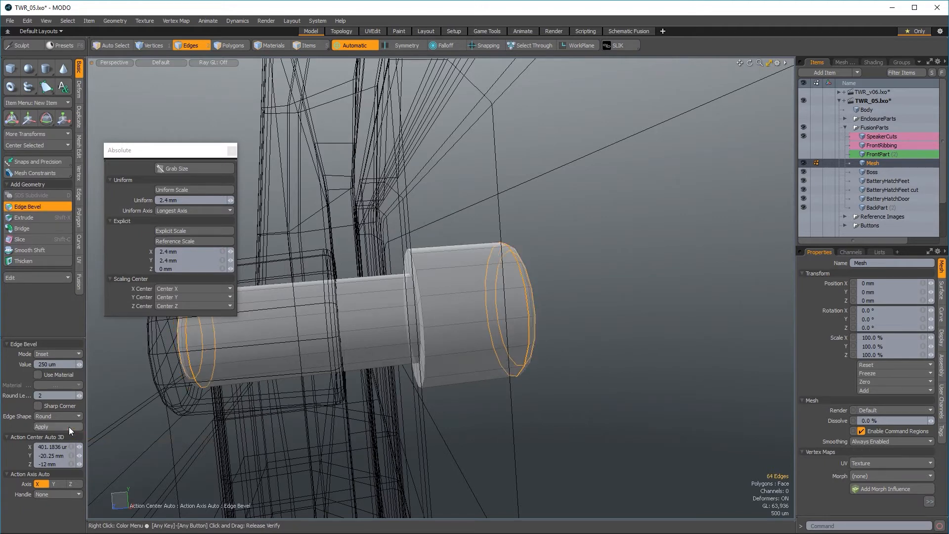
left_click(322, 423)
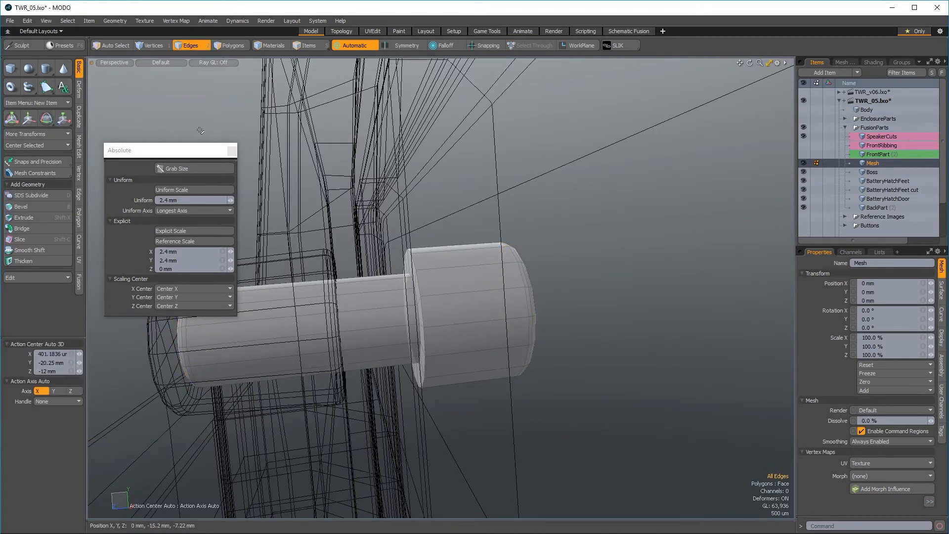
- Close the absolute scaling dialog and add two symmetric loop slices at 2% near the ends of the narrow shaft
left_click(231, 150)
left_click_drag(346, 276, 390, 308, "alt")
left_click(390, 308)
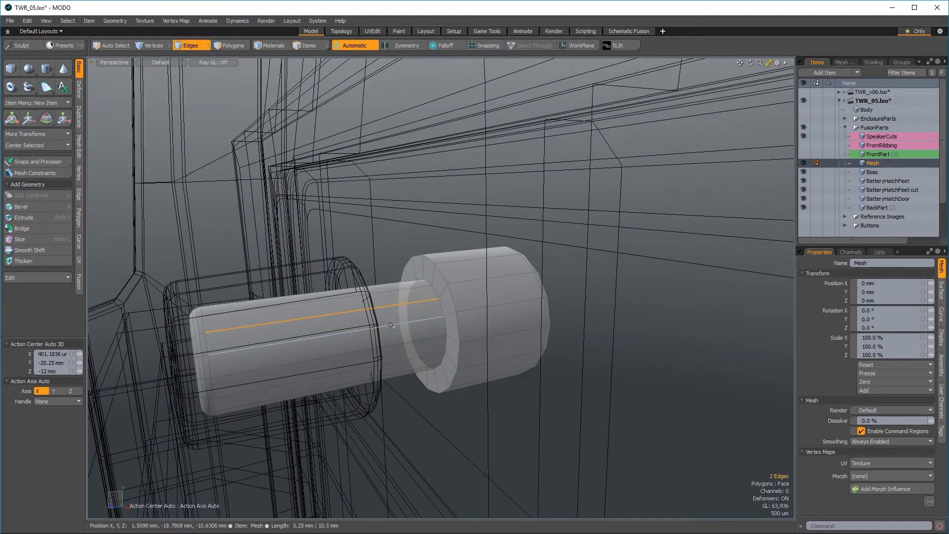
key("alt+c")
left_click_drag(223, 341, 245, 359, "ctrl+alt")
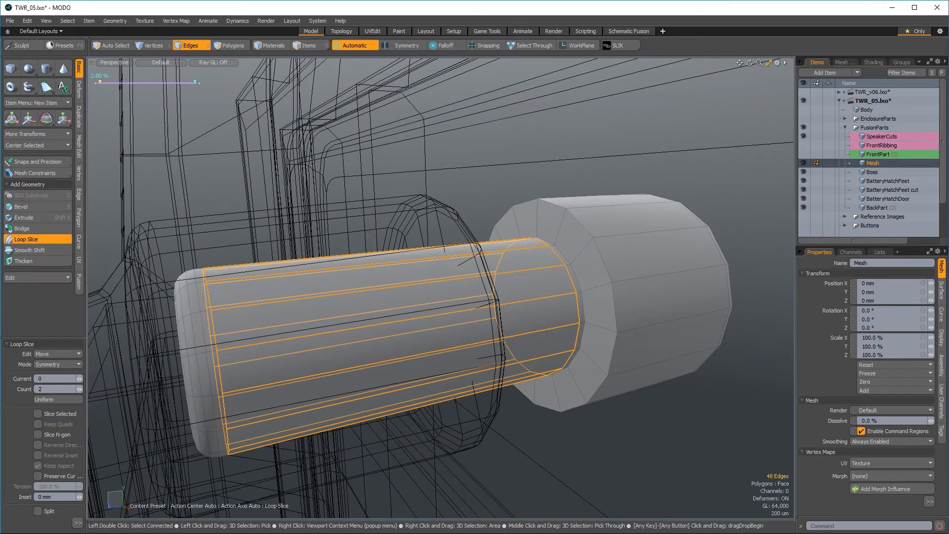
key("space")
left_click(266, 233)
- Add two symmetric loop slices around the ring-shaped shoulder face between the shaft and the wide head
left_click_drag(638, 302, 455, 322, "alt+shift")
mouse_move(454, 322)
left_mouse_down("alt")
mouse_move(440, 325)
mouse_move(381, 291)
mouse_move(404, 335)
left_mouse_up("alt")
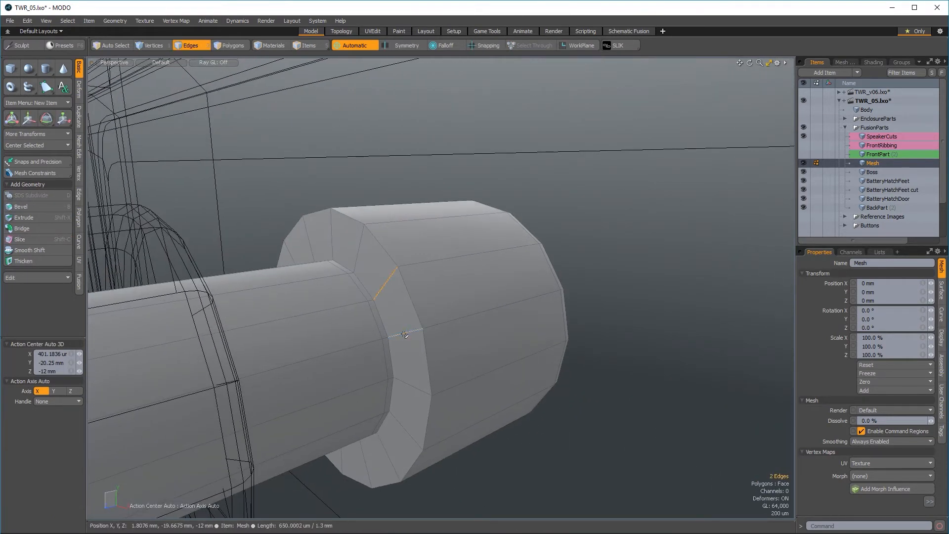
key("alt+c")
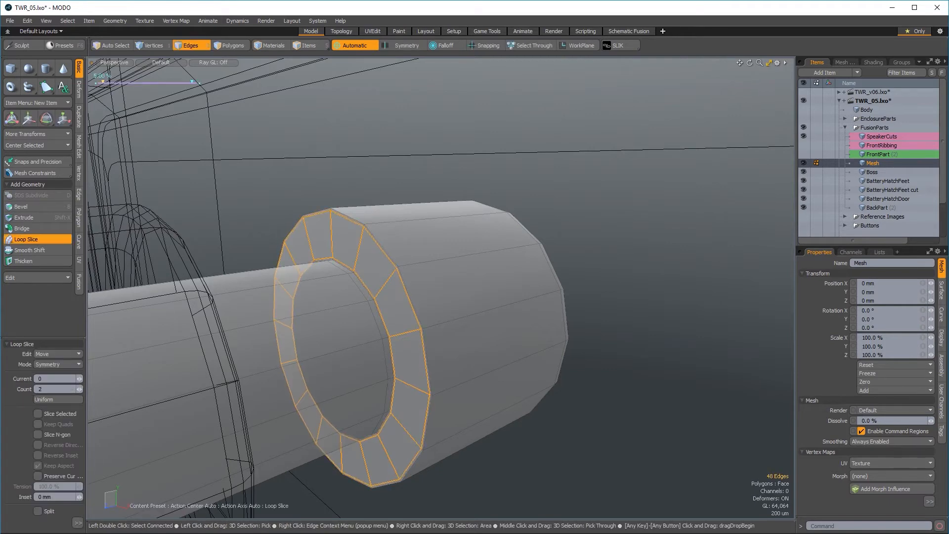
key("space")
left_click(638, 370)
- Add two symmetric loop slices around the side of the stepped cylinder's wide head
left_click_drag(630, 390, 477, 311, "alt")
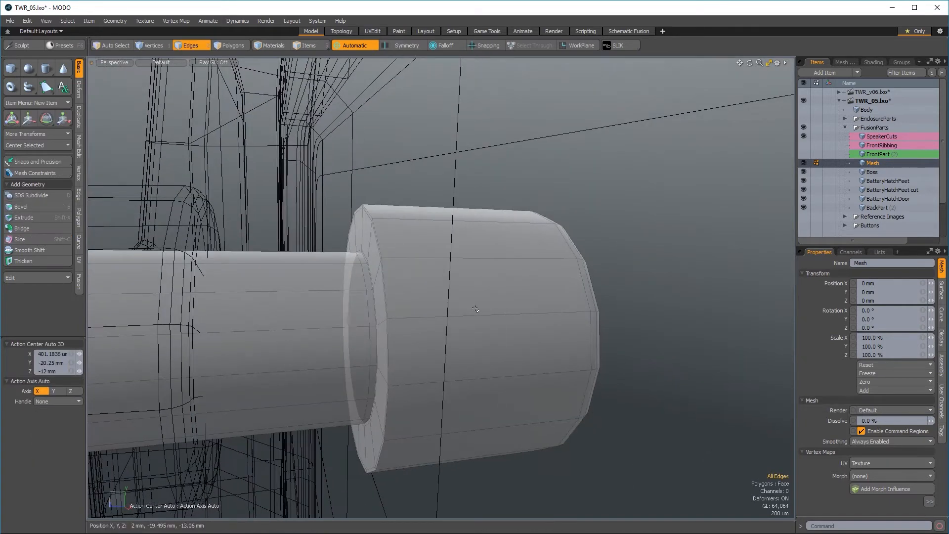
left_click(476, 314)
left_click(478, 378, "shift")
key("alt+c")
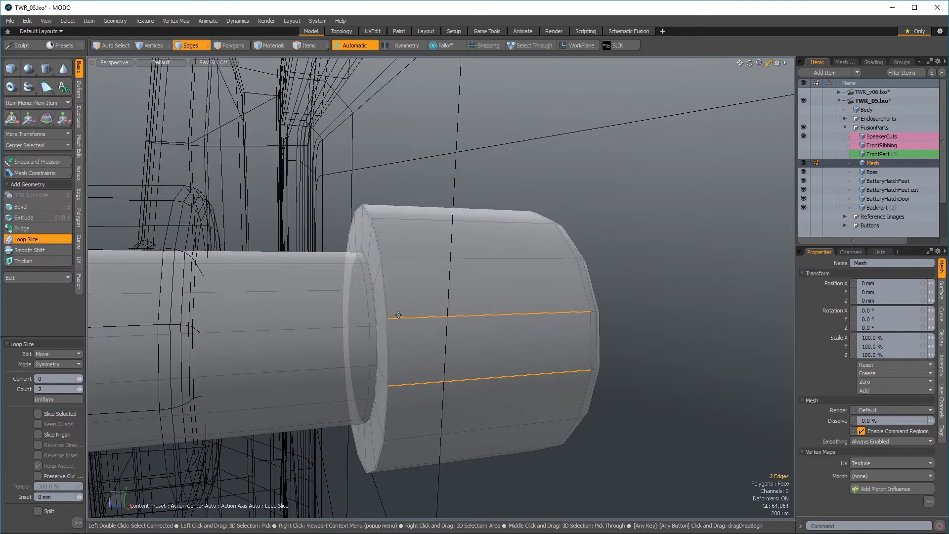
key("space")
left_click(632, 344)
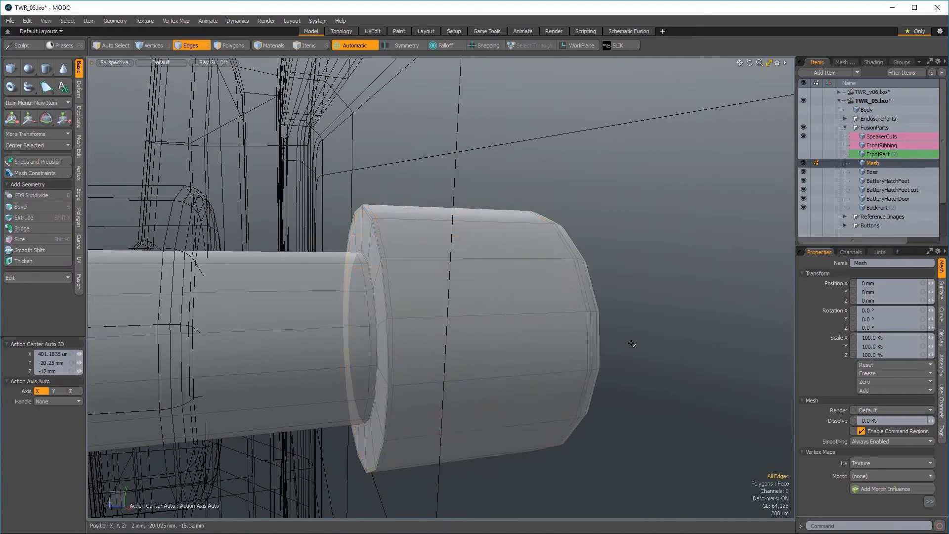
- Convert the stepped cylinder mesh to Catmull-Clark subdivision
left_click_drag(632, 343, 544, 354, "alt")
scroll(544, 353, "down", 6)
left_click_drag(638, 306, 549, 326, "alt")
key("shift+Tab")
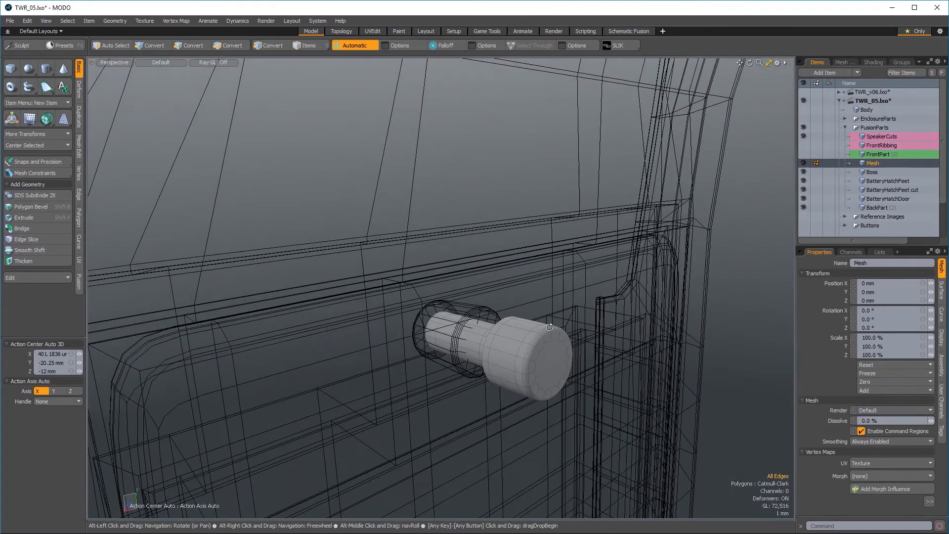
- Rename the stepped cylinder mesh as "ScrewBossCut 01"
left_click(862, 263)
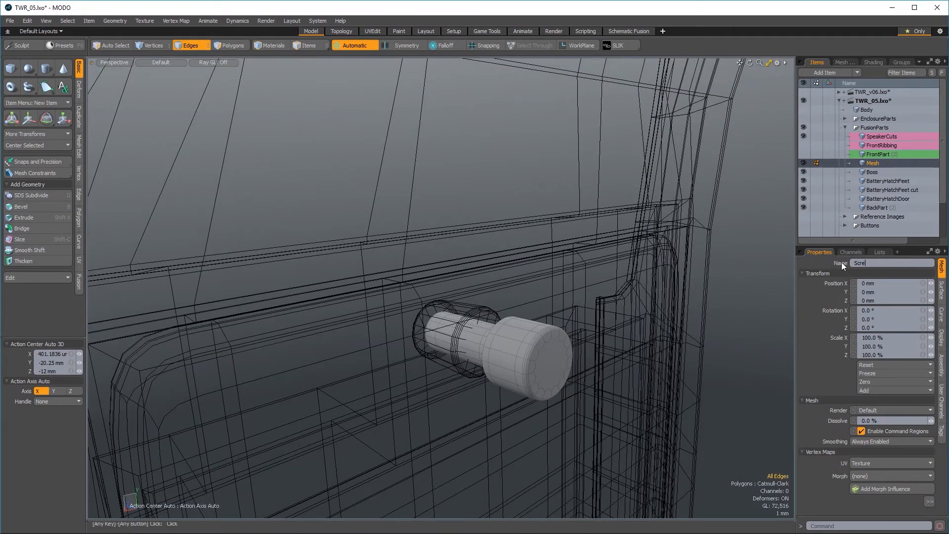
type("ScrewBoss Cut")
key("BackSpace")
key("BackSpace")
key("BackSpace")
key("BackSpace")
type("Cut 01")
key("Return")
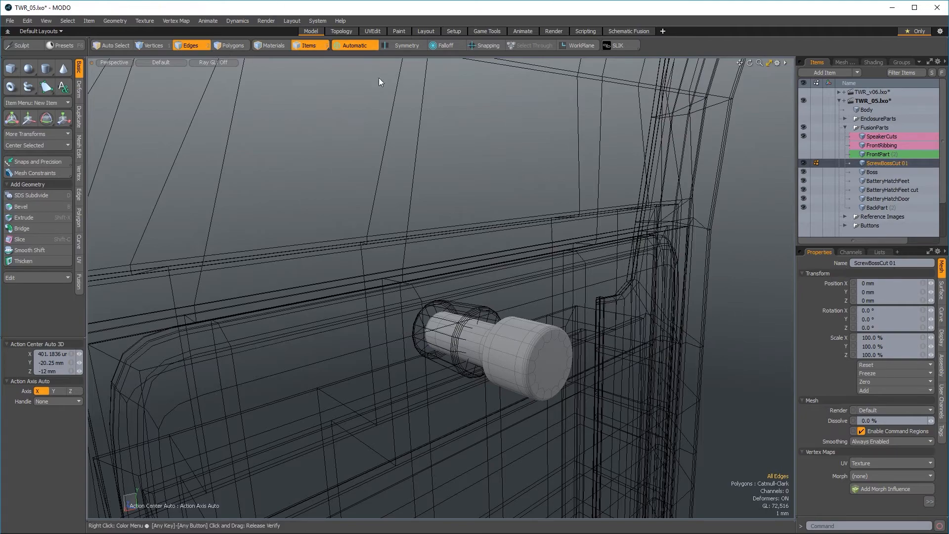
- Duplicate the ScrewBossCut 01 item in place and name the copy "ScrewBossCut 02"
left_click_drag(562, 402, 626, 359, "alt")
left_click_drag(627, 283, 728, 305, "alt")
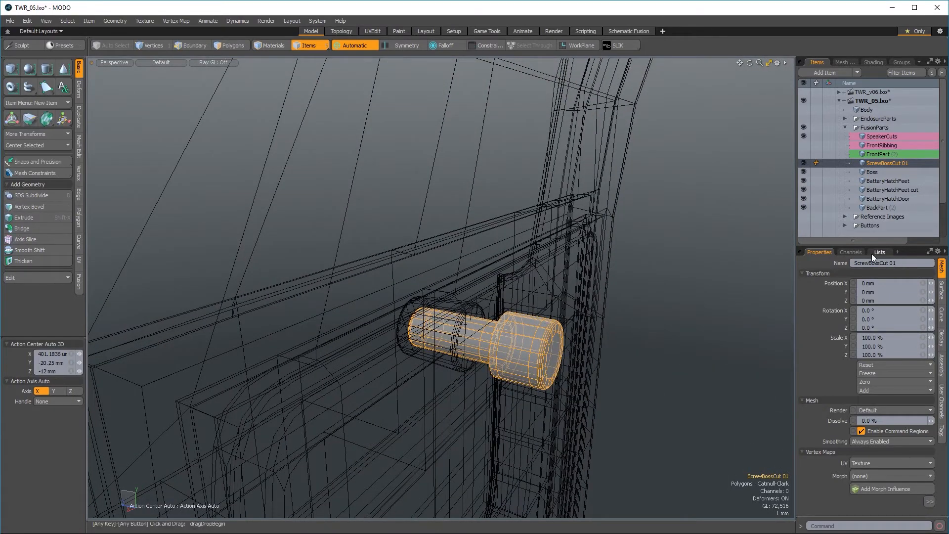
key("ctrl+d")
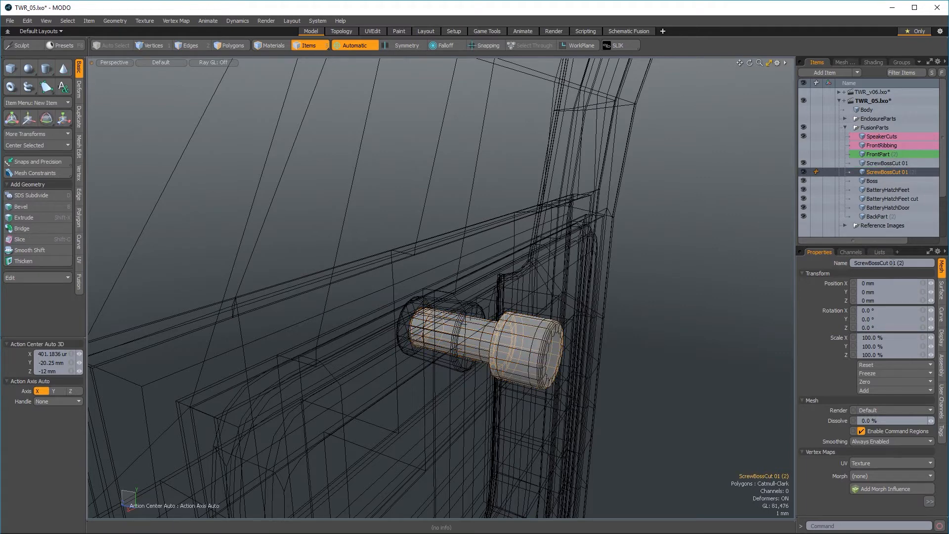
type("2")
key("Return")
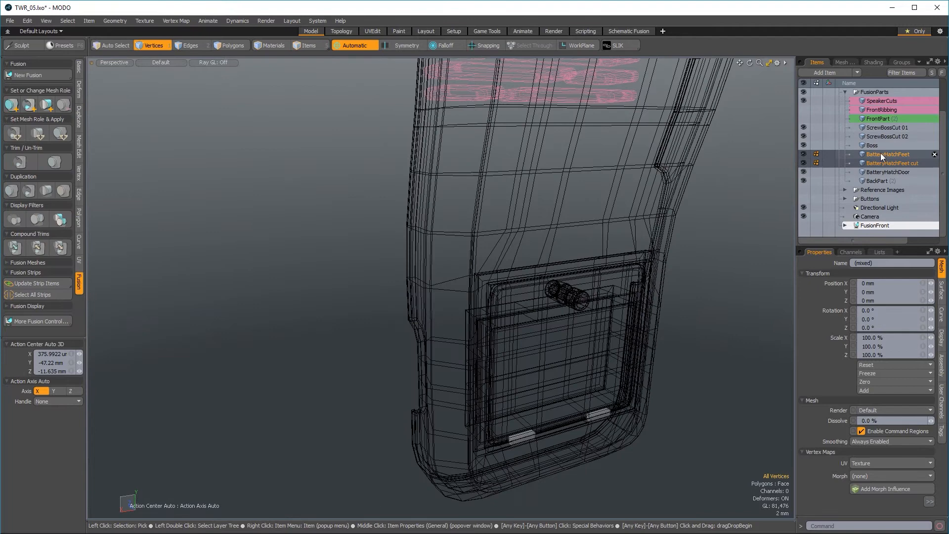
- Create a new Fusion item named "FusionHatchDoor" from the BatteryHatchFeet and BatteryHatchDoor meshes, keeping the 100 um strip width
left_click(881, 155)
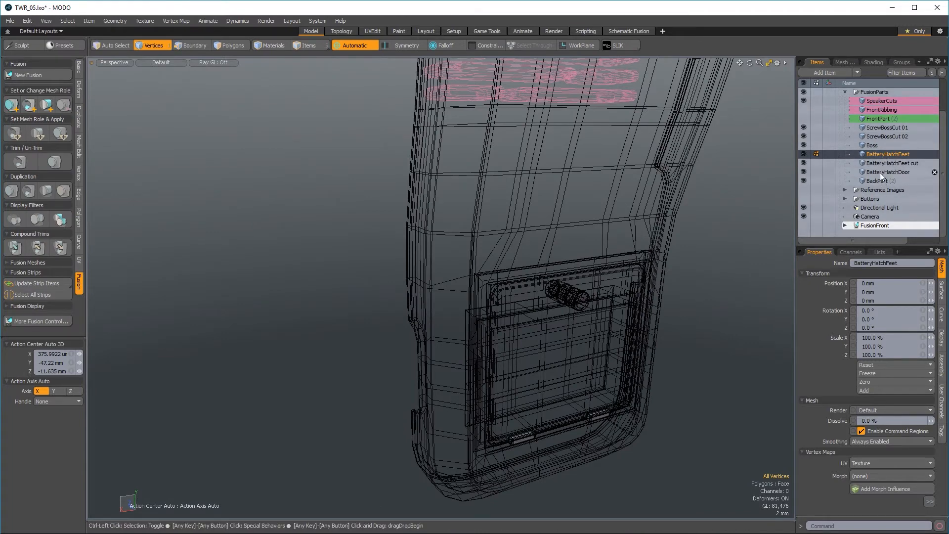
left_click(880, 173, "ctrl")
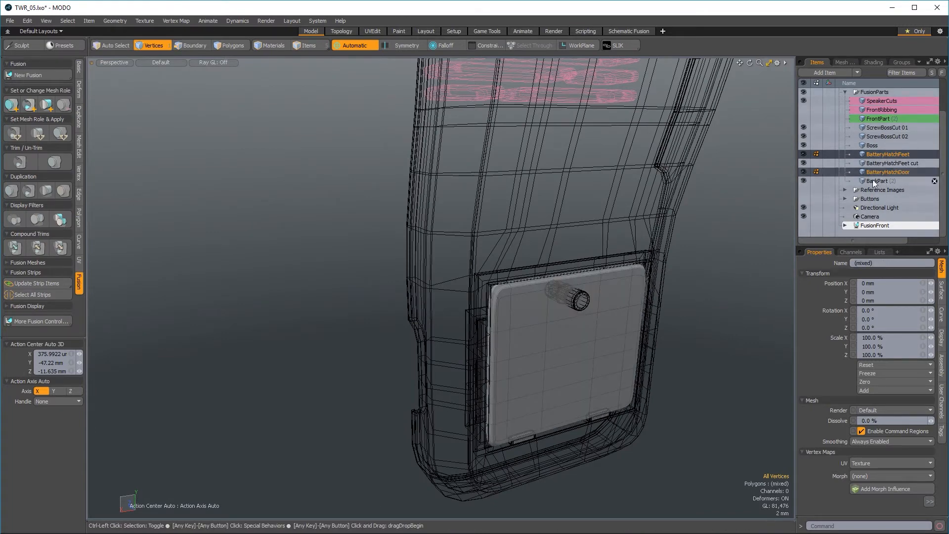
left_click(38, 74)
left_click(210, 41)
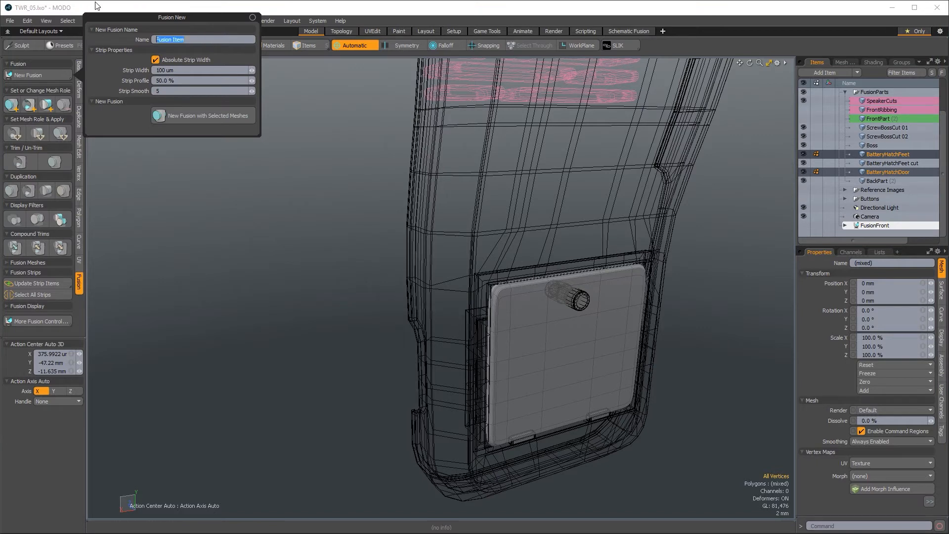
type("F")
left_click(204, 116)
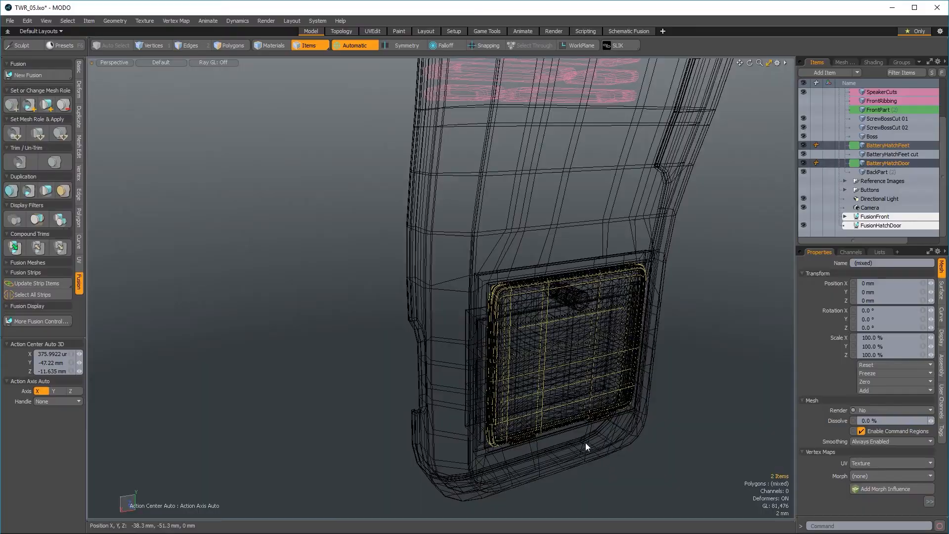
- Give the ScrewBossCut 01 mesh the subtractive Fusion role
left_click_drag(585, 443, 658, 443, "ctrl+alt")
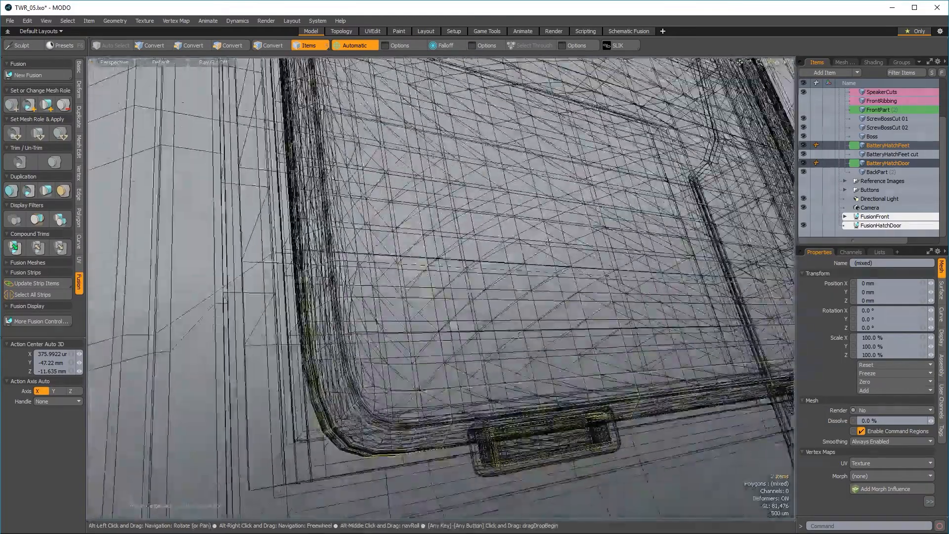
mouse_move(549, 242)
left_mouse_down("alt")
mouse_move(564, 267)
mouse_move(628, 277)
mouse_move(637, 318)
left_mouse_up("alt")
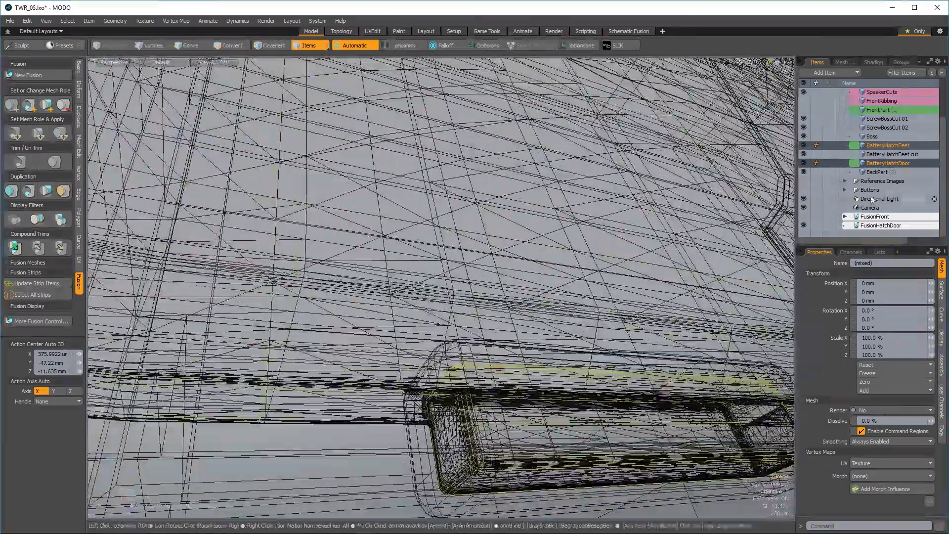
left_click(887, 226)
mouse_move(642, 243)
left_mouse_down("alt")
mouse_move(583, 262)
mouse_move(539, 297)
mouse_move(514, 346)
mouse_move(447, 422)
mouse_move(380, 390)
mouse_move(554, 297)
left_mouse_up("alt")
left_click(714, 225)
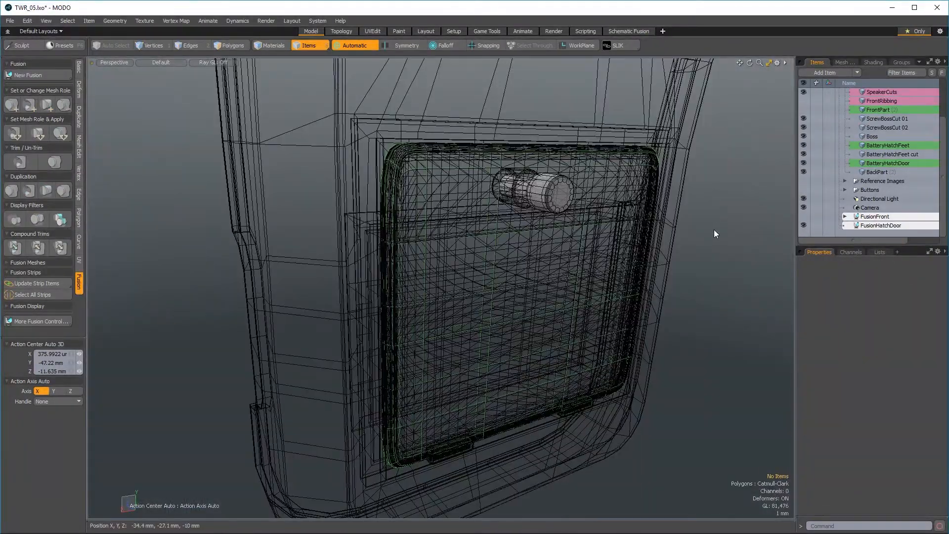
left_click(889, 120)
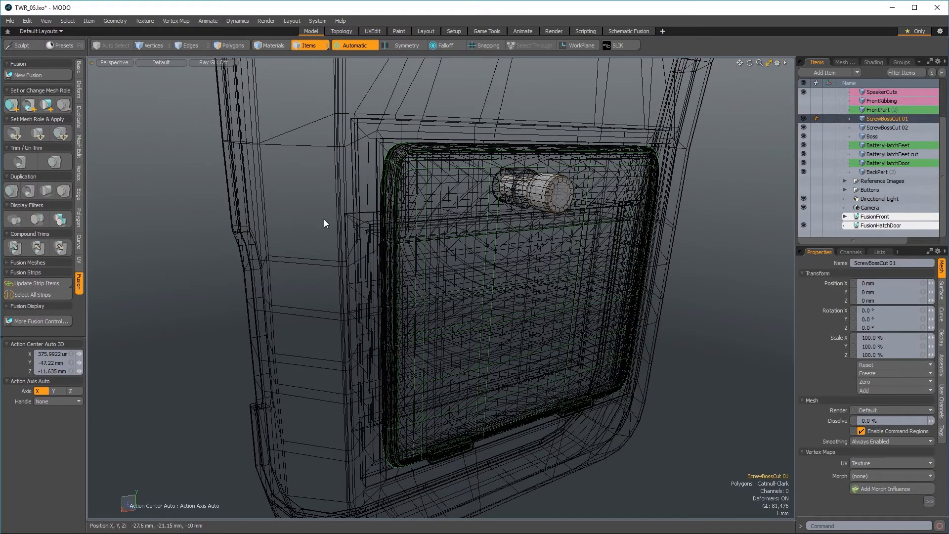
left_click(27, 108)
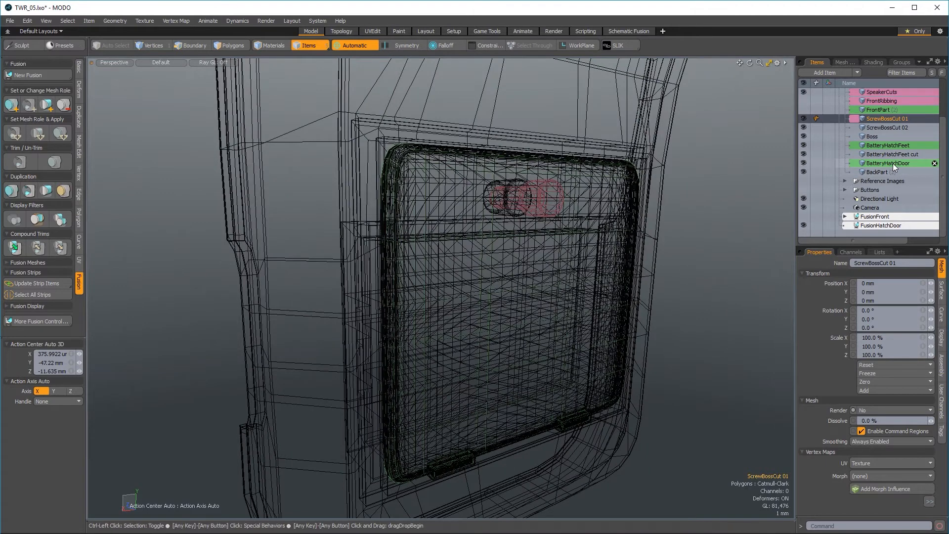
- Apply a Fusion trim between ScrewBossCut 01 and BatteryHatchDoor so the cutter only affects the door
left_click(893, 163, "ctrl")
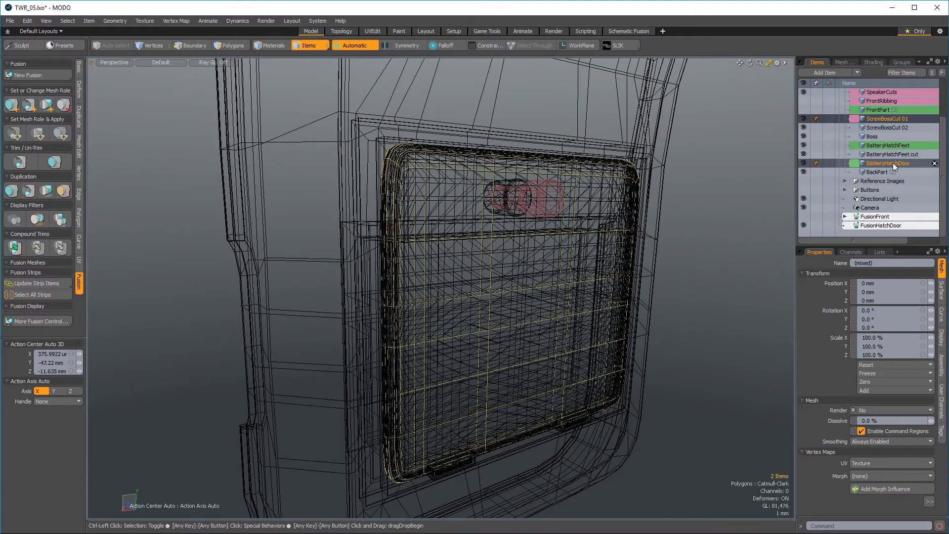
left_click(19, 162)
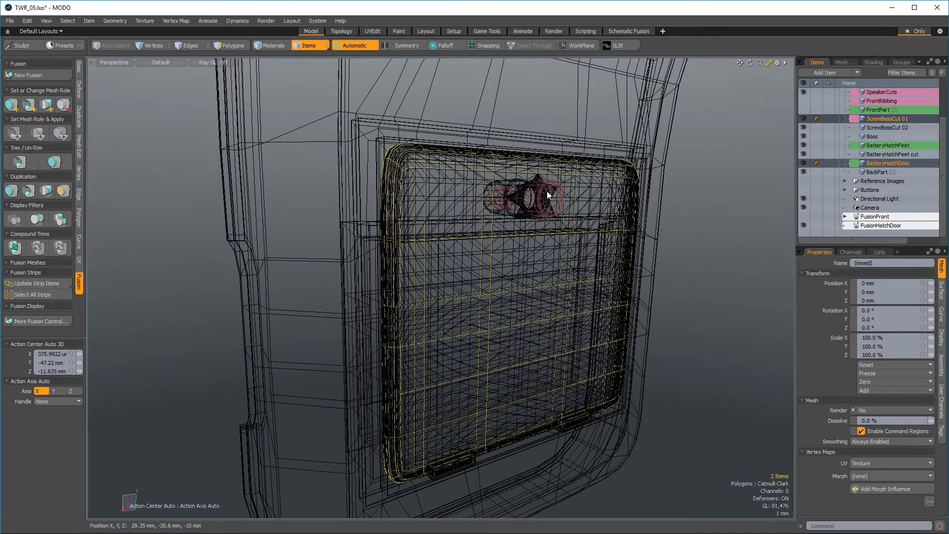
scroll(582, 204, "up", 5)
mouse_move(581, 205)
left_mouse_down("alt")
mouse_move(662, 196)
mouse_move(534, 321)
mouse_move(563, 177)
mouse_move(498, 413)
mouse_move(646, 313)
mouse_move(587, 384)
mouse_move(514, 297)
mouse_move(496, 240)
mouse_move(519, 212)
mouse_move(602, 221)
mouse_move(665, 259)
mouse_move(723, 266)
left_mouse_up("alt")
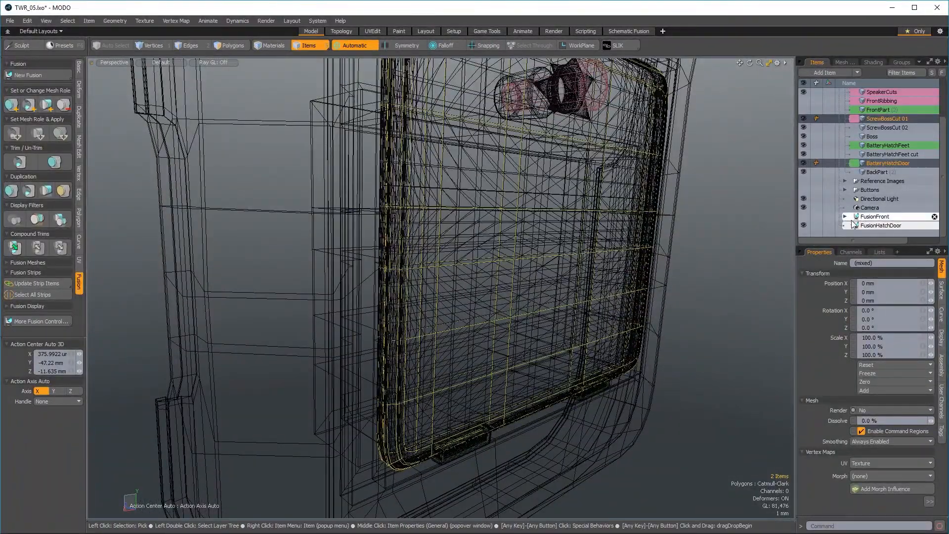
- Hide FusionHatchDoor and move BackPart directly below ScrewBossCut 01 in the item hierarchy
left_click(803, 225)
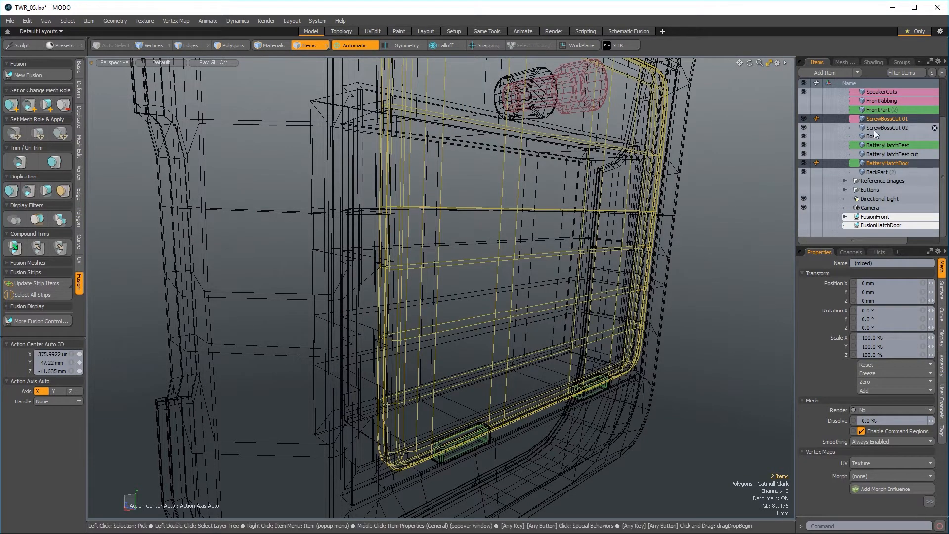
left_click(877, 172)
left_click_drag(877, 173, 878, 123)
- Create a new Fusion item named "FusionBack" from the BackPart and Boss meshes, keeping the 100 um strip width
left_click_drag(772, 143, 648, 223, "alt")
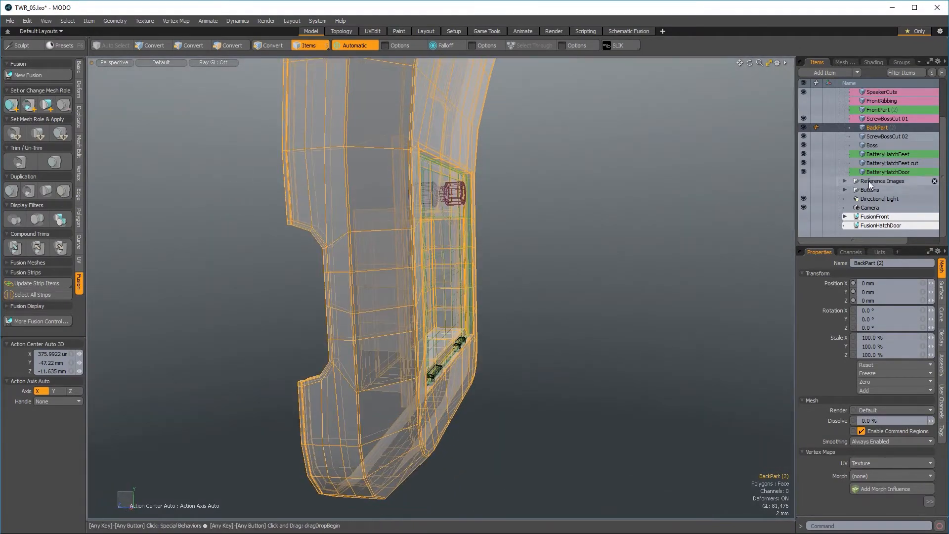
left_click(872, 144, "ctrl")
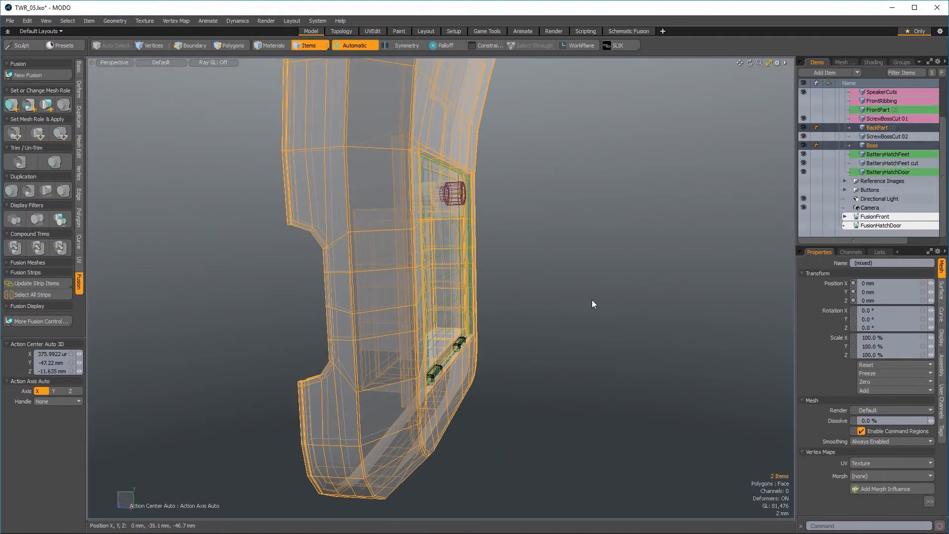
left_click(30, 75)
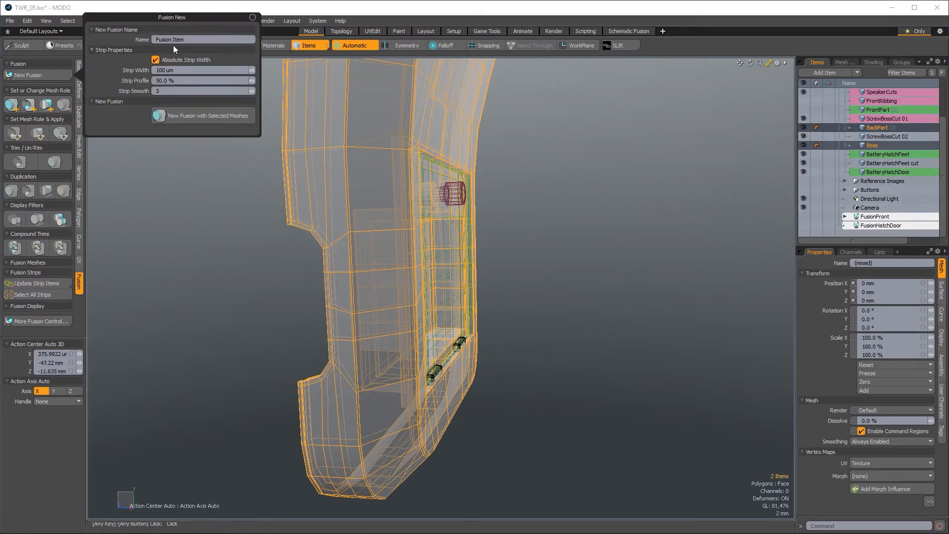
left_click(192, 39)
type("FusionBack")
left_click(230, 115)
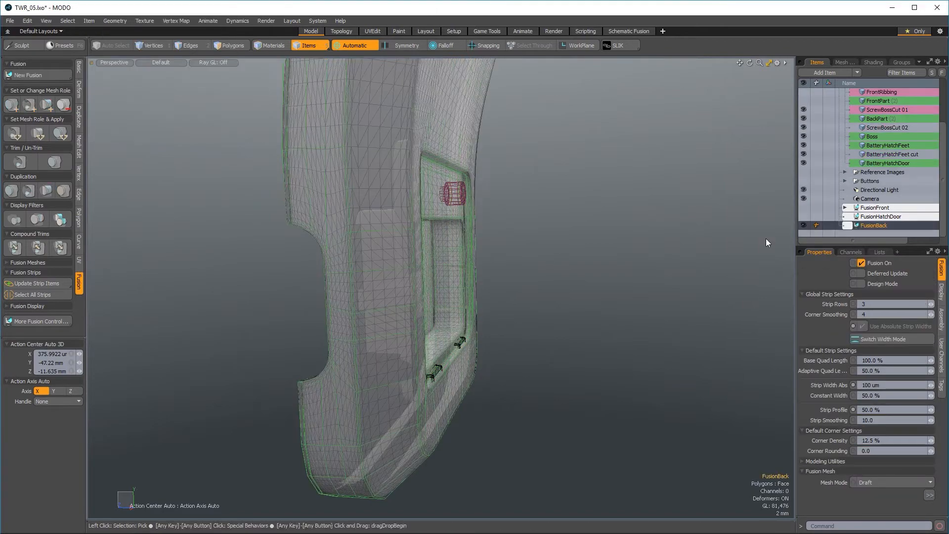
- Give the BatteryHatchFeet cut mesh the subtractive Fusion role
scroll(452, 188, "up", 5)
scroll(453, 188, "up", 8)
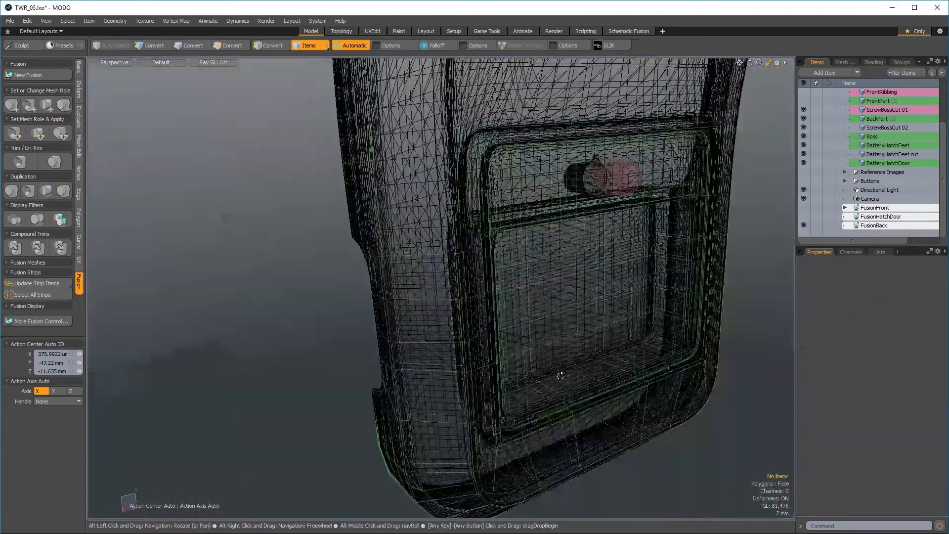
mouse_move(608, 414)
left_mouse_down("alt")
mouse_move(562, 370)
mouse_move(591, 401)
left_mouse_up("alt")
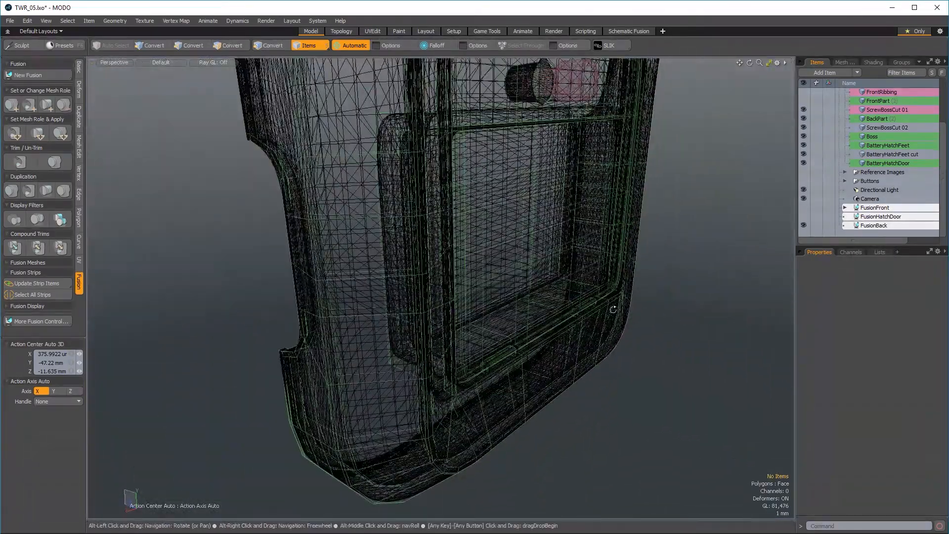
left_click(880, 153)
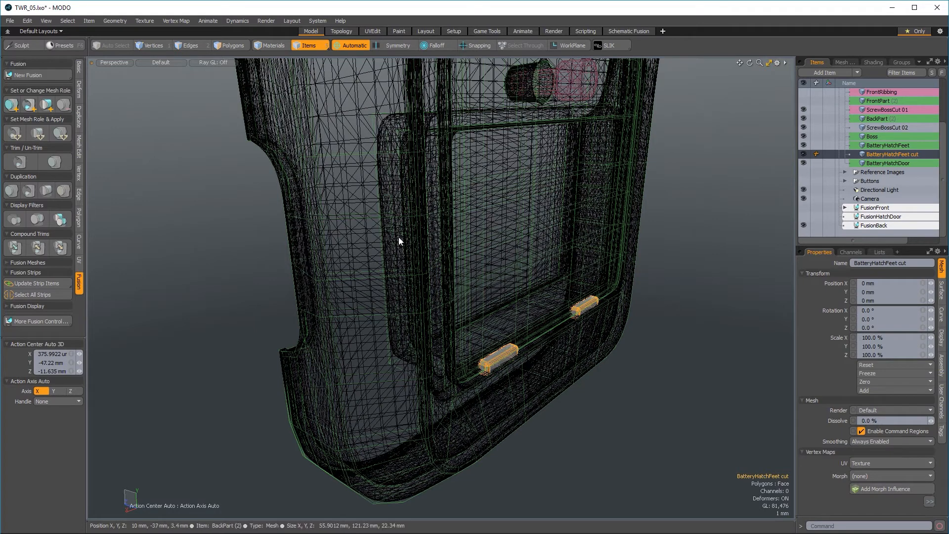
left_click(31, 104)
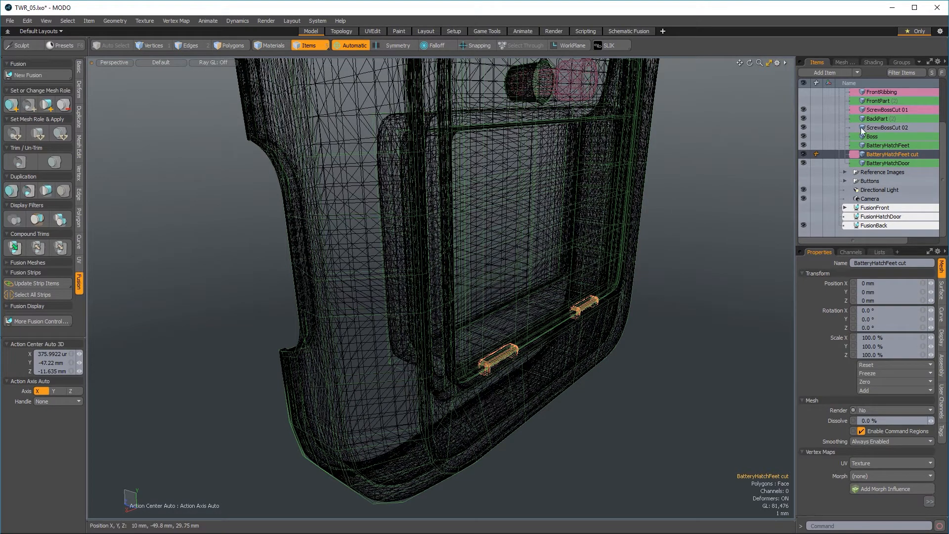
- Convert the BackPart mesh to Catmull-Clark subdivision
left_click(878, 118)
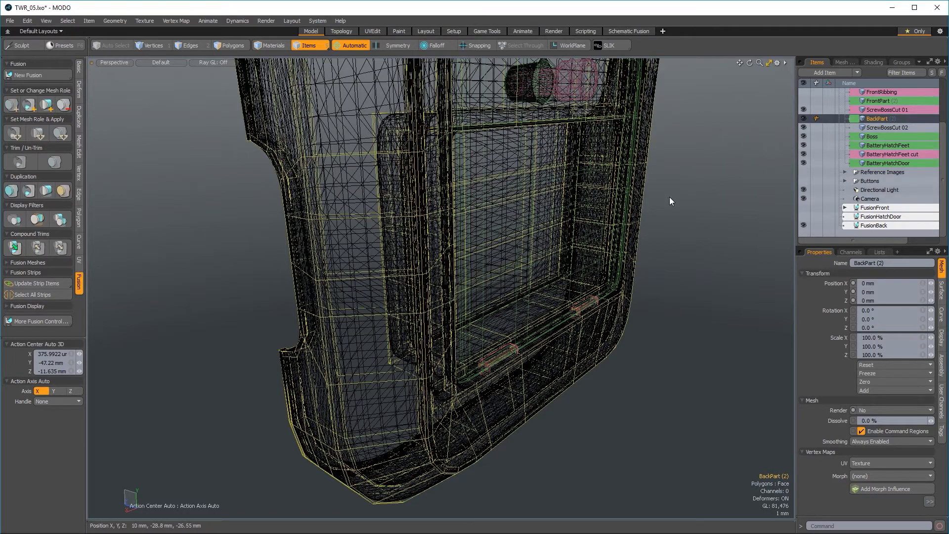
key("shift+Tab")
mouse_move(676, 324)
left_mouse_down("ctrl+alt")
mouse_move(687, 323)
mouse_move(658, 324)
left_mouse_up("ctrl+alt")
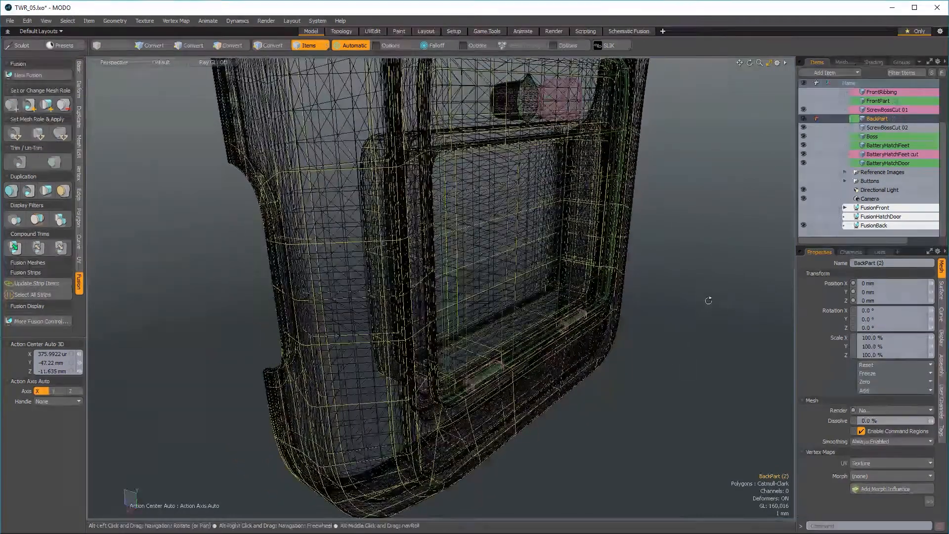
- Apply a Fusion trim between BatteryHatchFeet cut and BackPart, and select FusionBack
left_click(901, 154)
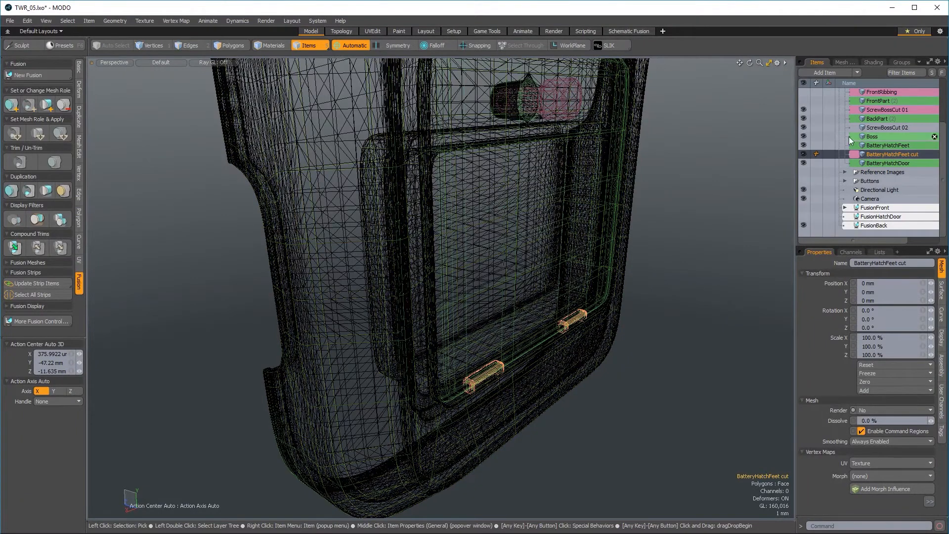
left_click(883, 119, "ctrl")
left_click(18, 162)
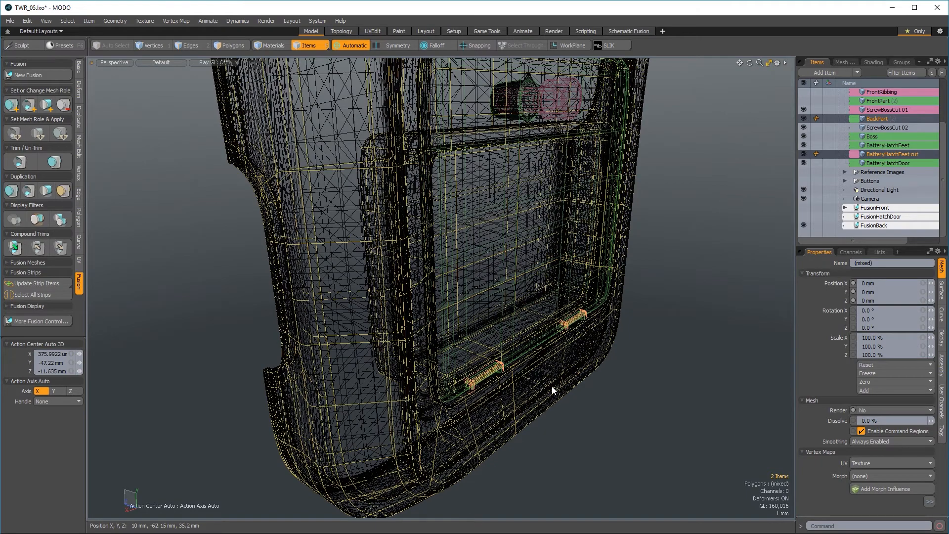
left_click(882, 225)
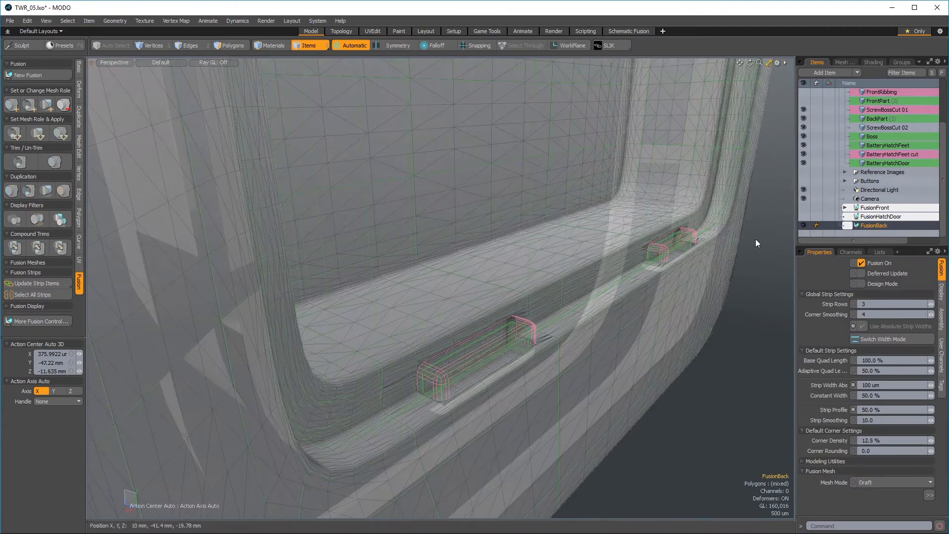
- Make the FusionHatchDoor item visible together with FusionBack and inspect the hatch fit around its feet
mouse_move(756, 239)
left_mouse_down("alt")
mouse_move(732, 277)
mouse_move(643, 333)
mouse_move(479, 380)
mouse_move(541, 395)
mouse_move(610, 313)
mouse_move(628, 266)
mouse_move(445, 356)
mouse_move(582, 302)
left_mouse_up("alt")
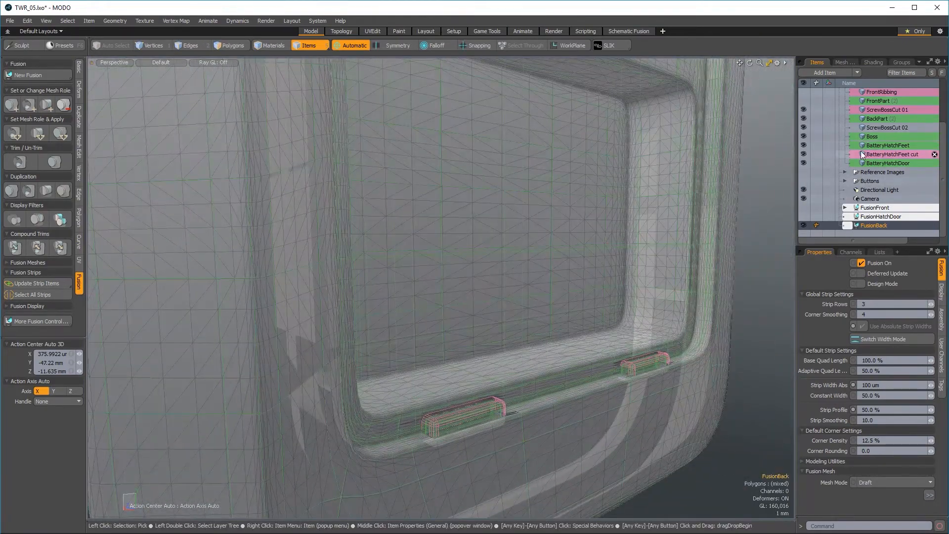
left_click(804, 216)
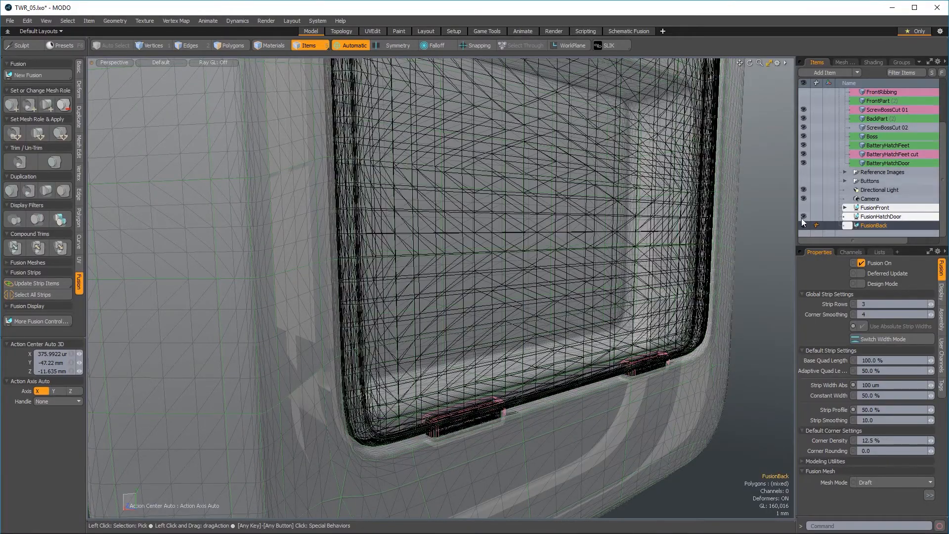
mouse_move(522, 382)
left_mouse_down("ctrl+alt")
mouse_move(569, 383)
mouse_move(549, 381)
mouse_move(568, 394)
mouse_move(674, 322)
mouse_move(530, 310)
left_mouse_up("ctrl+alt")
left_click_drag(584, 373, 579, 433, "alt+shift")
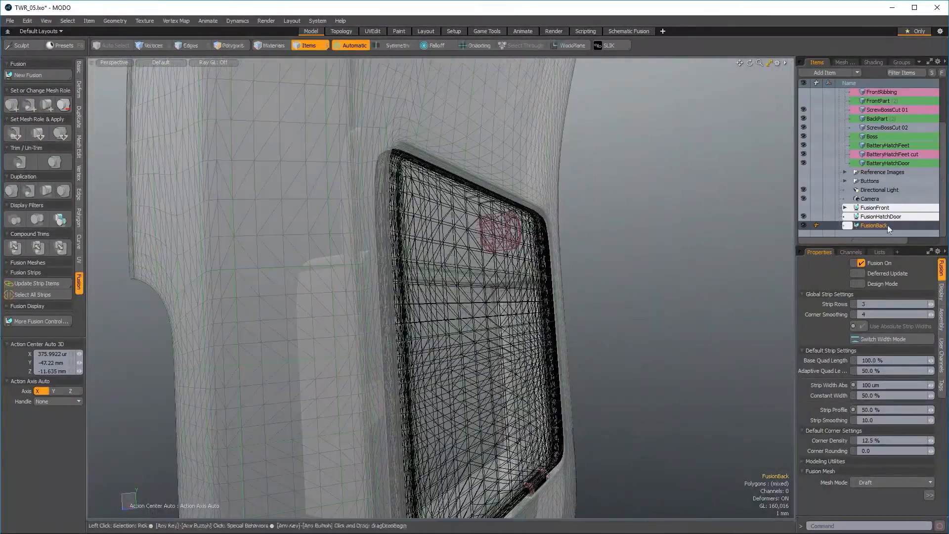
- Give the ScrewBossCut 02 mesh the subtractive Fusion role
left_click(873, 128)
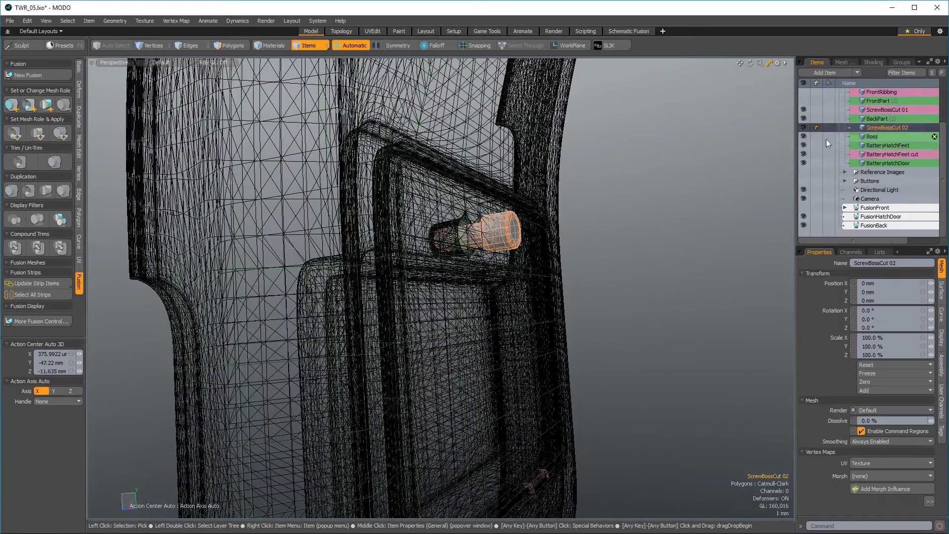
mouse_move(638, 247)
left_mouse_down("alt")
mouse_move(662, 259)
mouse_move(556, 365)
mouse_move(693, 303)
left_mouse_up("alt")
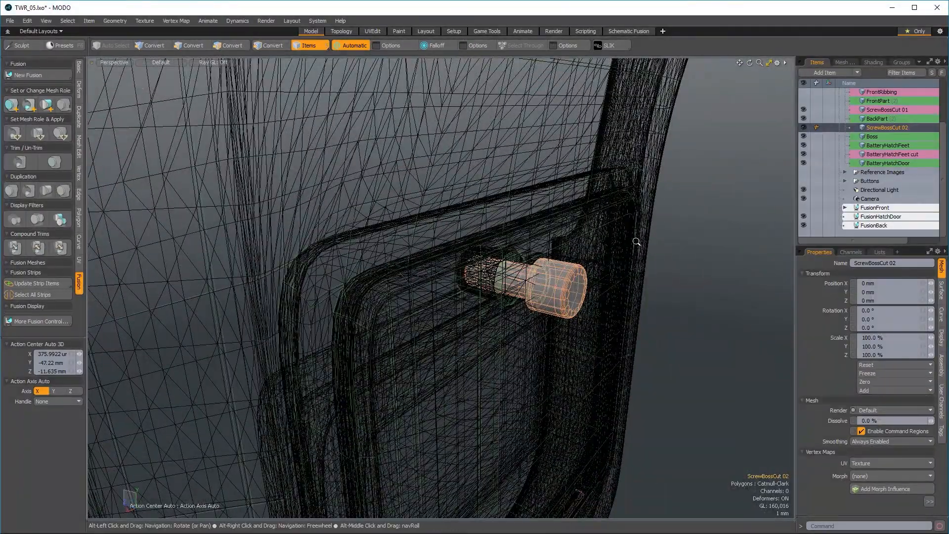
mouse_move(638, 235)
left_mouse_down("alt")
mouse_move(572, 388)
mouse_move(586, 342)
mouse_move(472, 332)
mouse_move(471, 381)
mouse_move(432, 378)
mouse_move(625, 384)
mouse_move(564, 424)
mouse_move(451, 381)
mouse_move(388, 392)
mouse_move(412, 402)
left_mouse_up("alt")
left_click_drag(497, 417, 452, 409, "alt")
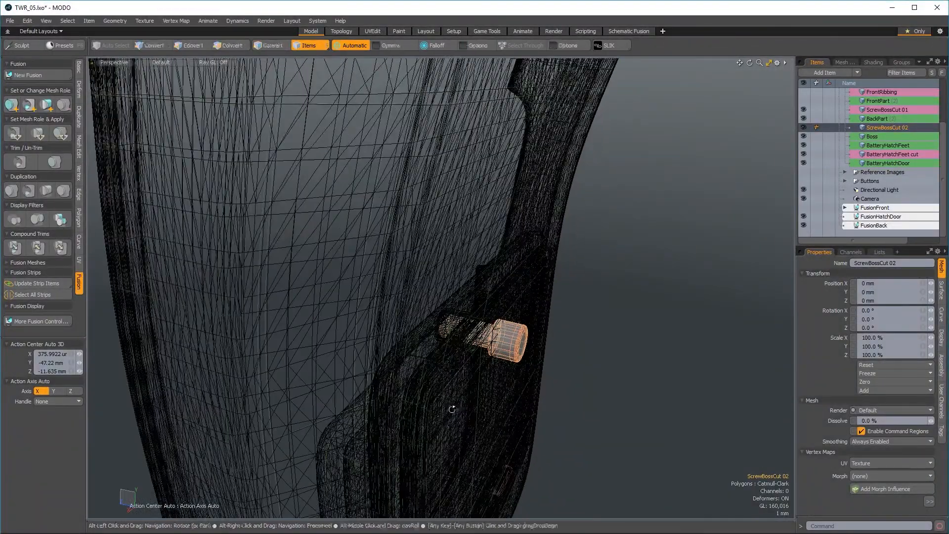
left_click_drag(421, 361, 549, 322, "alt")
left_click_drag(549, 321, 497, 351, "ctrl+alt")
left_click_drag(439, 327, 646, 310, "ctrl+alt")
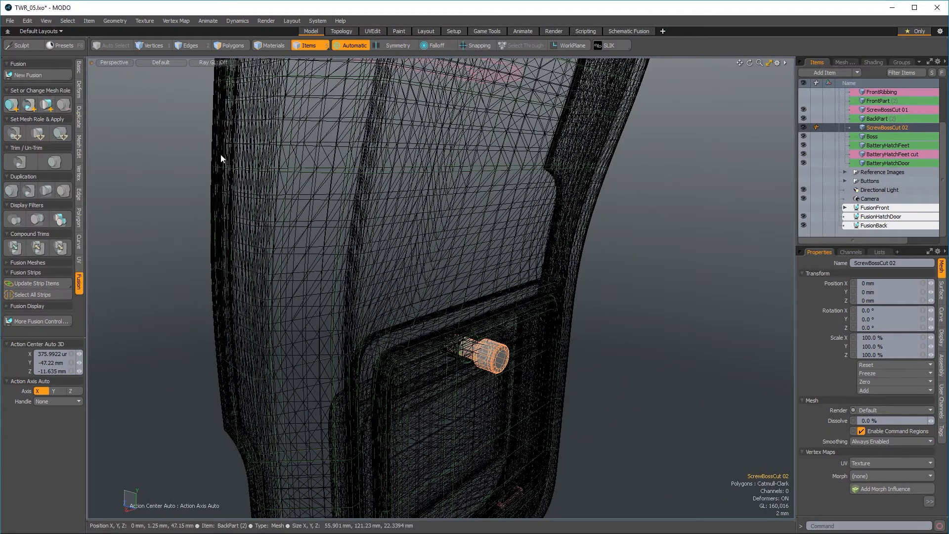
left_click(33, 106)
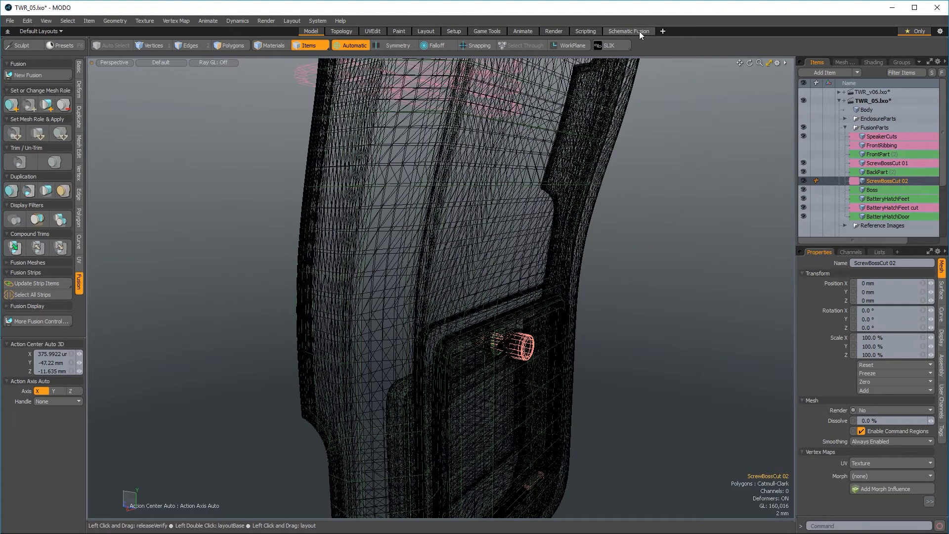
- Switch to the Schematic Fusion layout and display the Fusion (3) workspace containing the FusionBack node tree
left_click(639, 31)
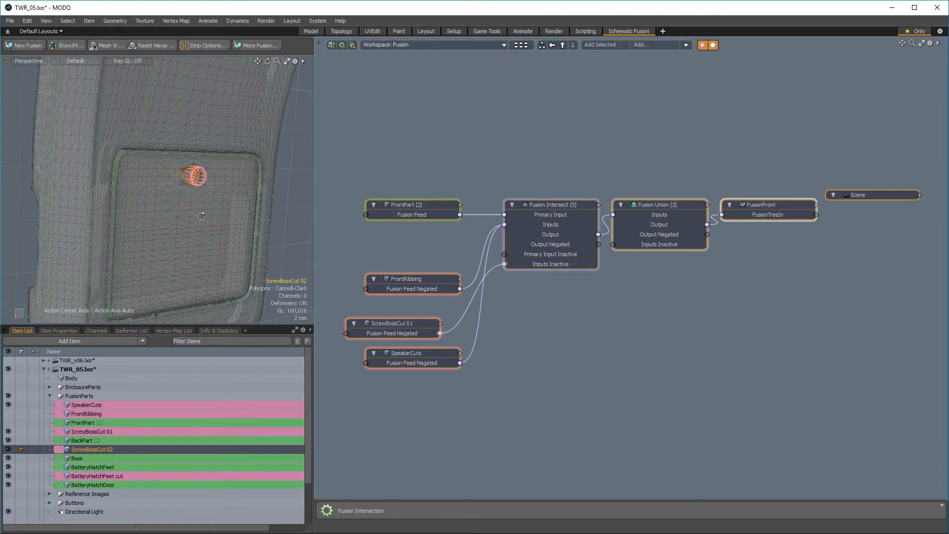
mouse_move(201, 211)
left_mouse_down("alt")
mouse_move(187, 242)
mouse_move(128, 191)
mouse_move(229, 180)
mouse_move(281, 155)
mouse_move(218, 166)
mouse_move(252, 171)
left_mouse_up("alt")
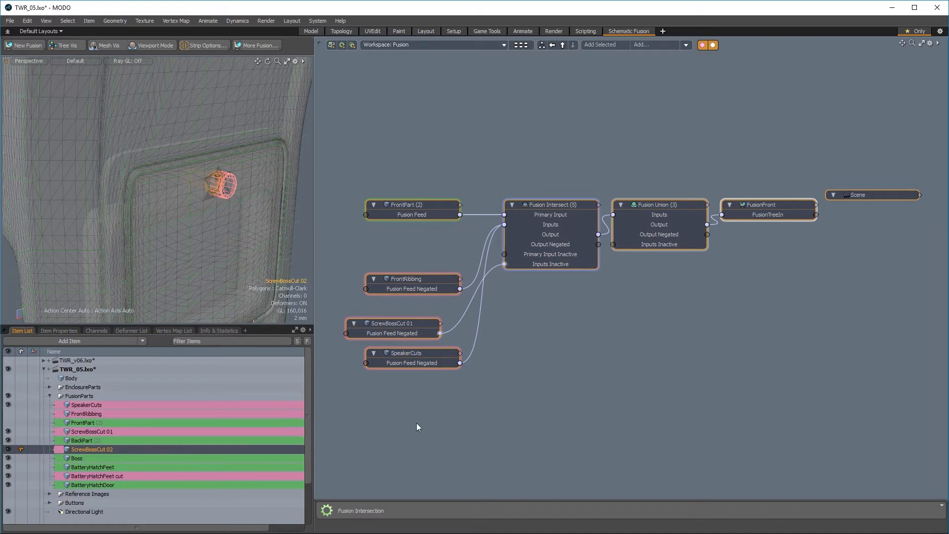
scroll(604, 328, "down", 1)
left_click_drag(612, 325, 641, 320, "alt")
scroll(612, 323, "up", 1)
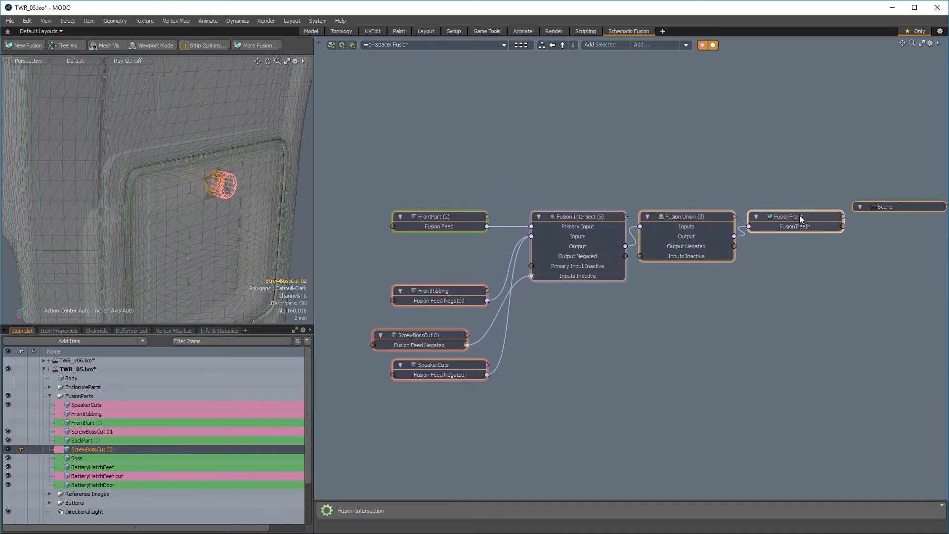
left_click_drag(800, 215, 797, 219)
left_click(775, 267)
scroll(762, 284, "down", 1)
scroll(762, 284, "up", 1)
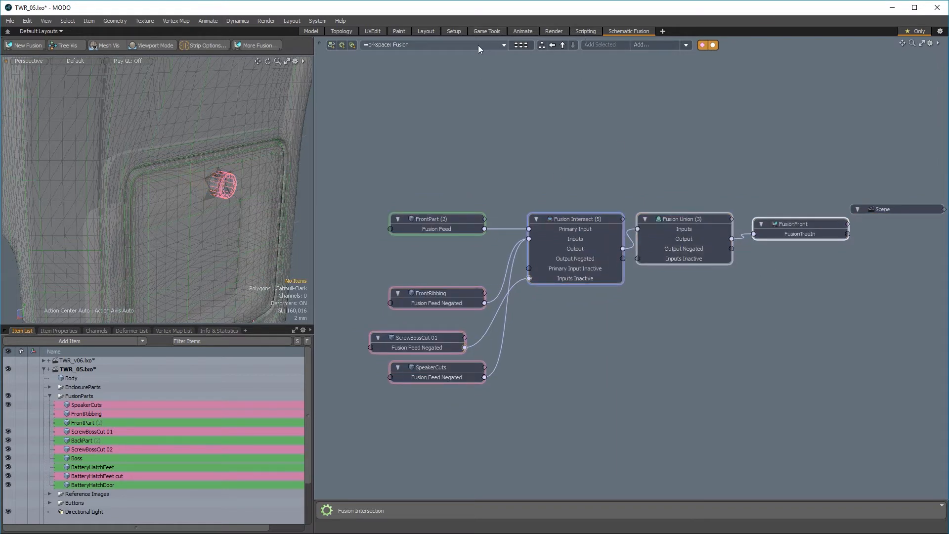
left_click(402, 48)
mouse_move(405, 58)
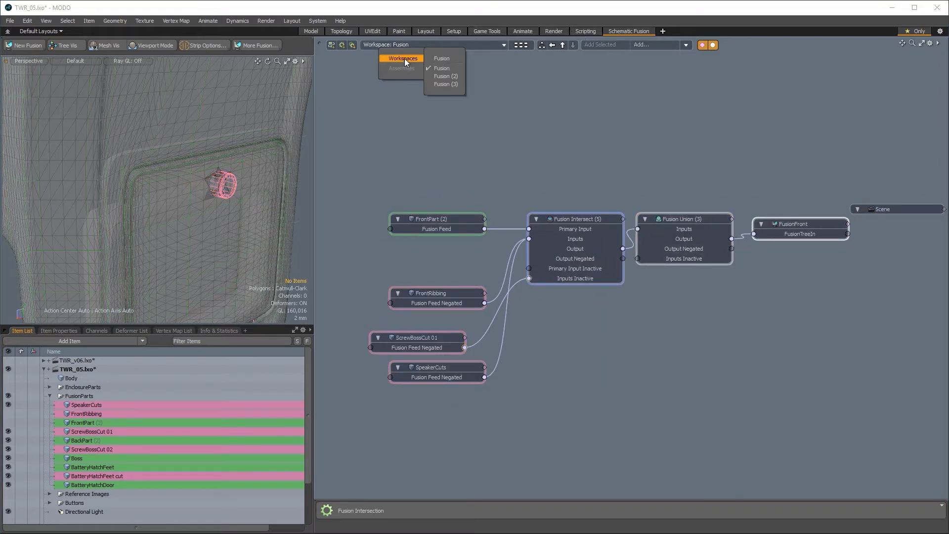
left_click(449, 85)
scroll(586, 405, "up", 1)
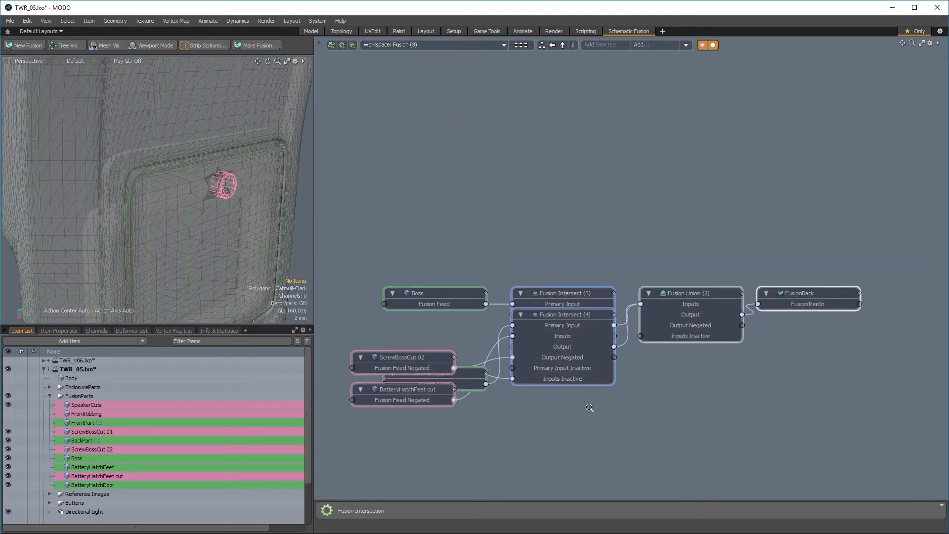
- Spread out the ScrewBossCut 02, BatteryHatchFeet cut and BackPart nodes so that they no longer overlap
left_click_drag(589, 416, 575, 385, "alt")
left_click_drag(391, 324, 398, 300)
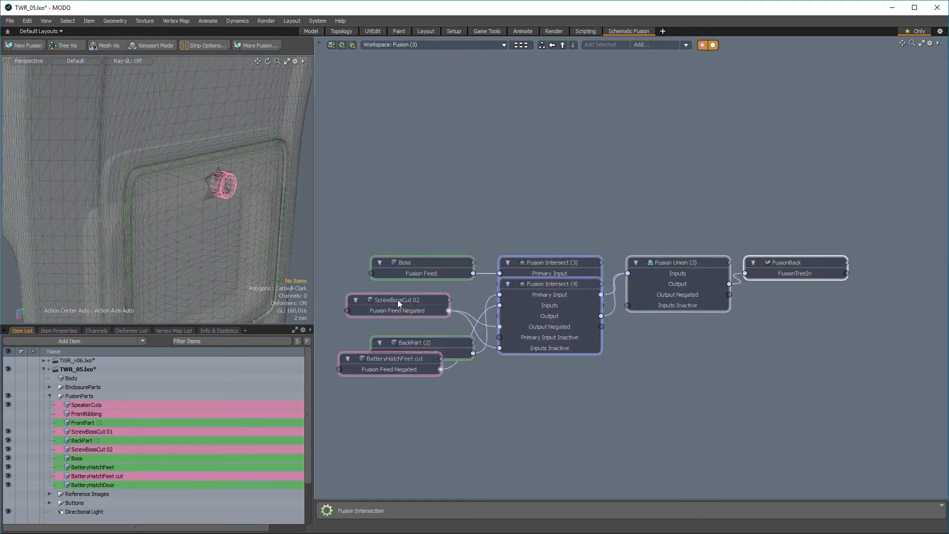
left_click_drag(395, 357, 412, 186)
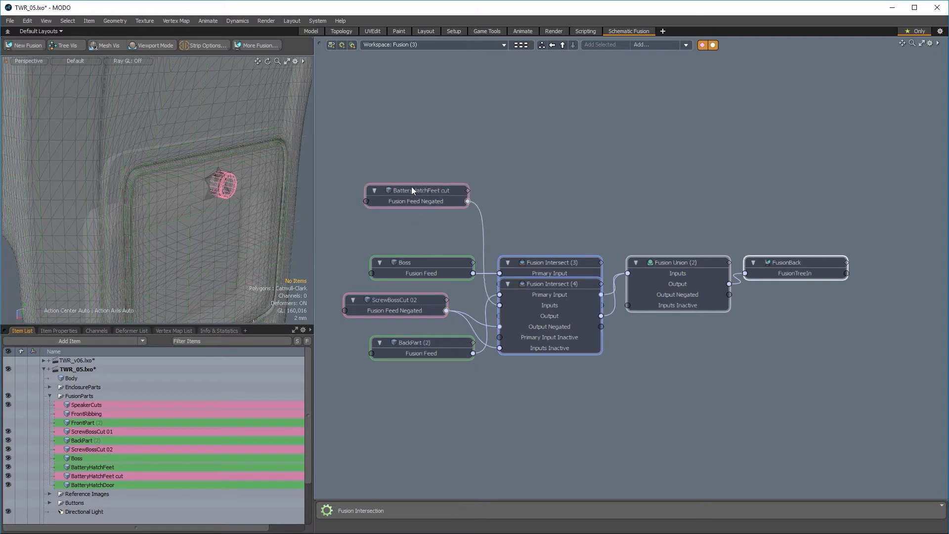
left_click_drag(402, 298, 414, 301)
left_click_drag(415, 341, 407, 347)
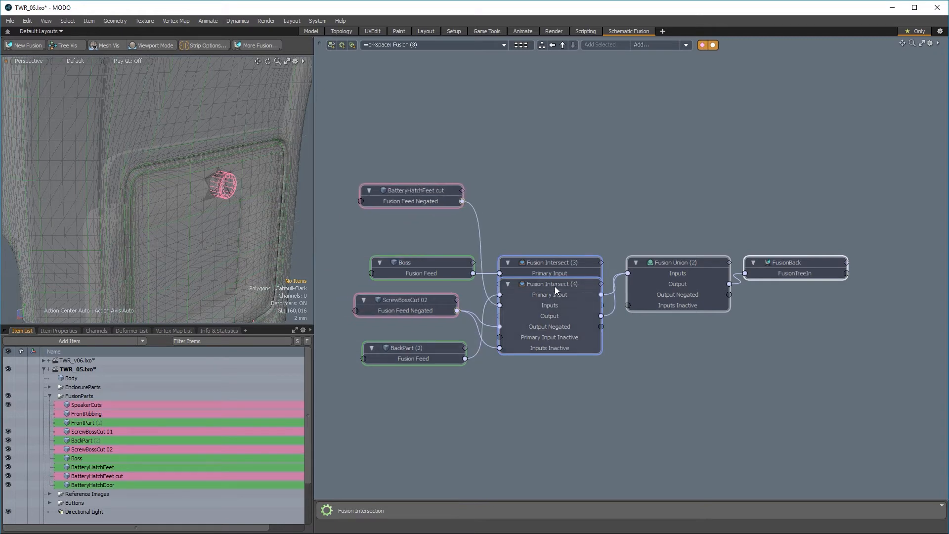
- Separate the two overlapping Fusion Intersect nodes vertically and align the Boss and BackPart nodes beside them
left_click_drag(554, 287, 552, 353)
left_click_drag(557, 263, 557, 229)
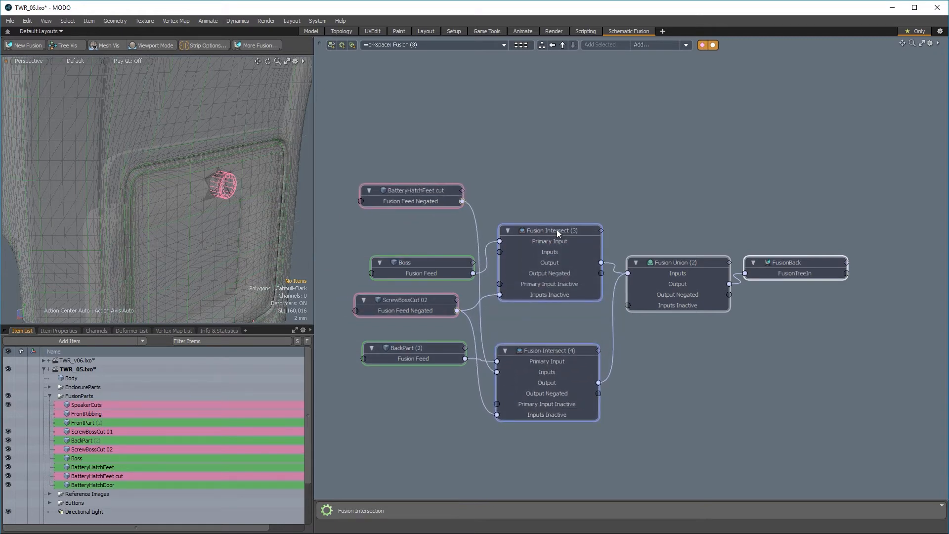
left_click_drag(555, 349, 558, 327)
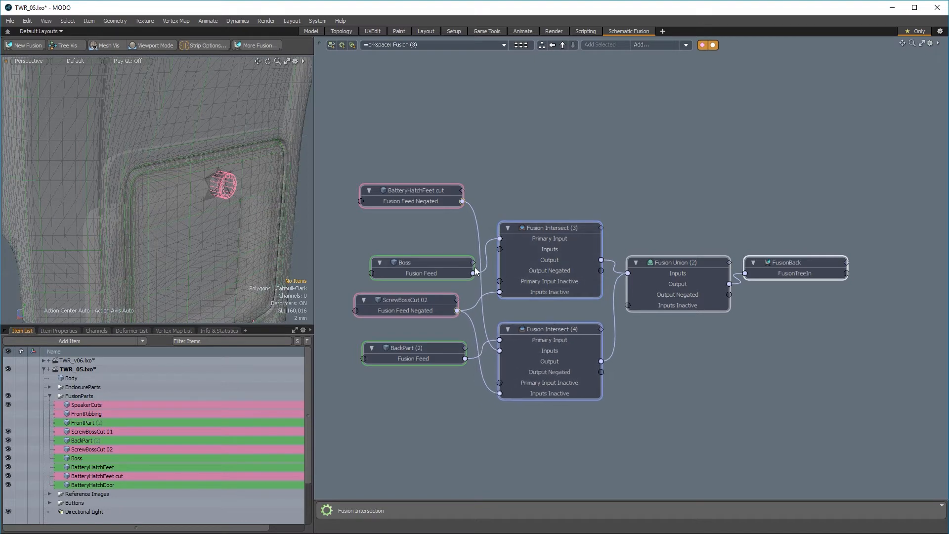
left_click_drag(426, 266, 416, 240)
left_click(419, 301)
left_click(427, 240)
left_click_drag(421, 348, 415, 347)
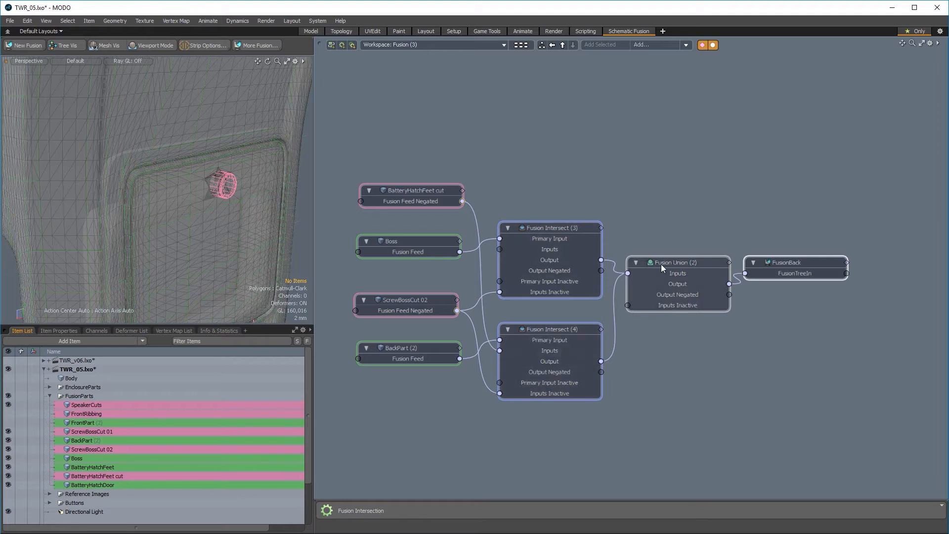
- Move the Fusion Union (2) and FusionBack nodes further apart from each other and from the Fusion Intersect nodes
left_click_drag(672, 262, 670, 256)
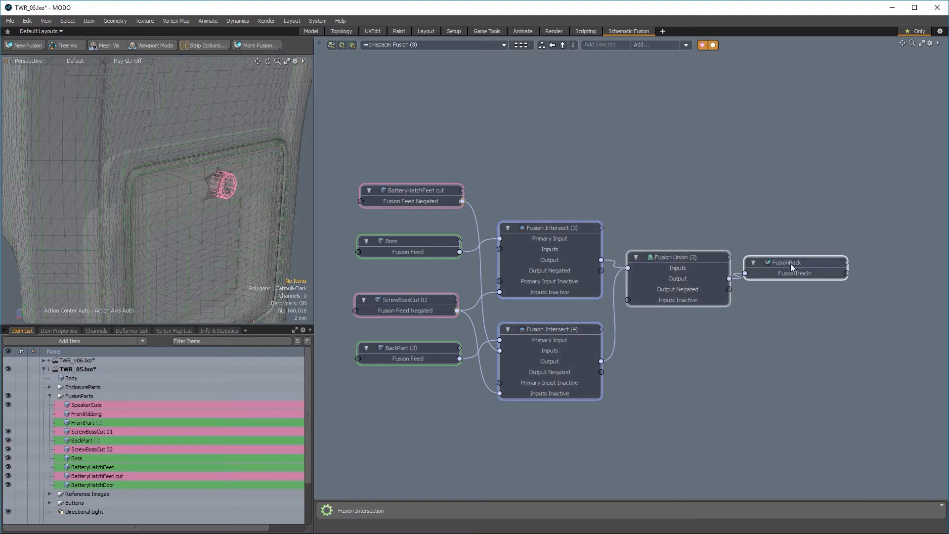
left_click_drag(791, 267, 819, 265)
left_click_drag(686, 259, 694, 257)
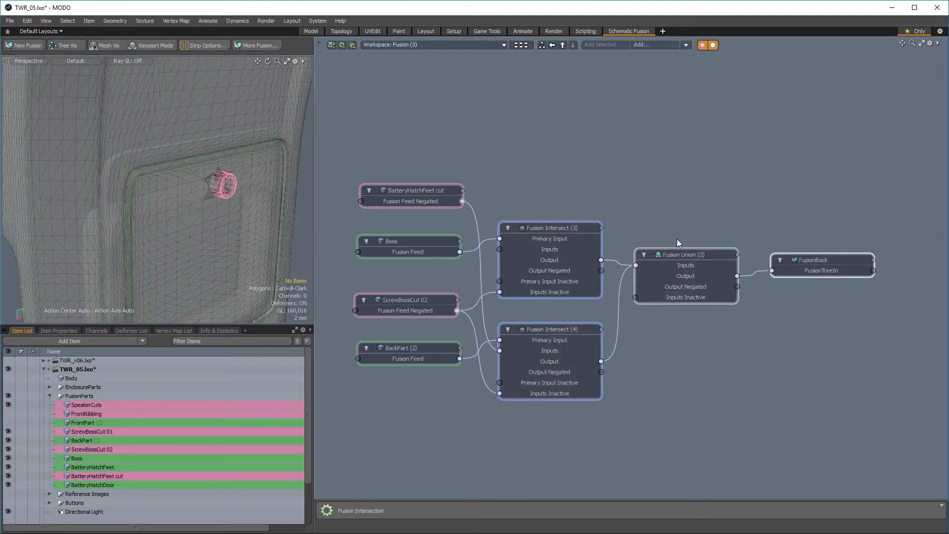
left_click_drag(828, 256, 835, 267)
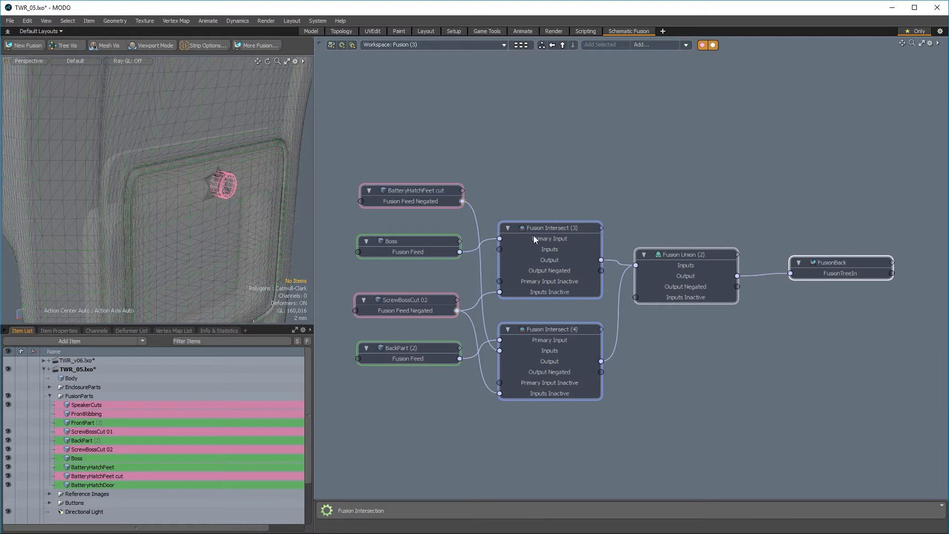
- Delete the links from ScrewBossCut 02 to both Fusion Intersect nodes and move its node above Fusion Union (2)
left_click_drag(413, 299, 399, 293)
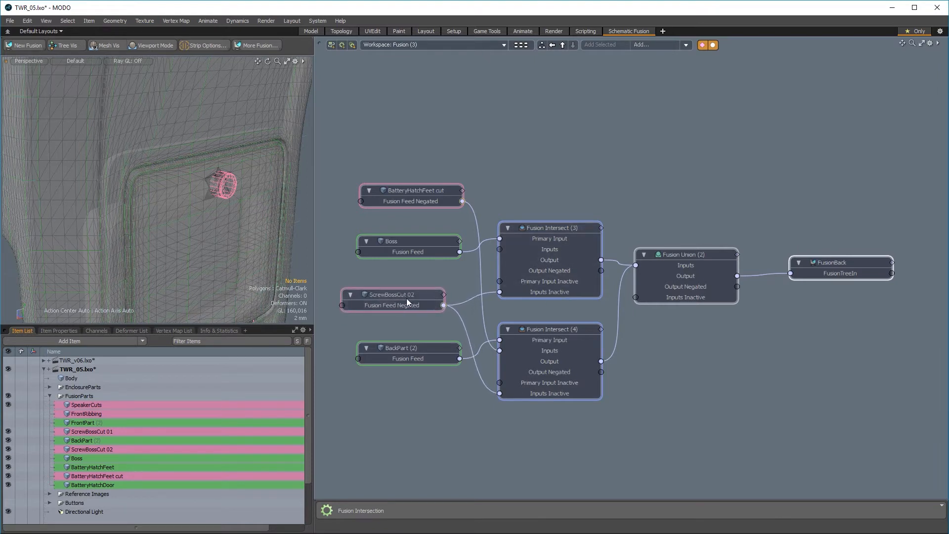
left_click(464, 299)
key("Delete")
left_click(459, 317)
key("Delete")
left_click_drag(412, 293, 698, 201)
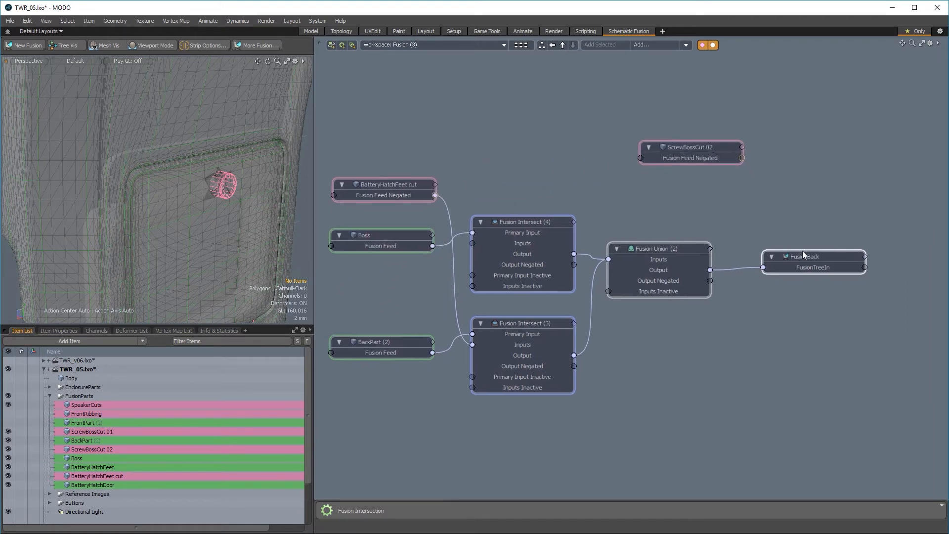
- Widen the gap between Fusion Union (2) and FusionBack, and place the ScrewBossCut 02 node just above it
left_click_drag(802, 251, 864, 251)
mouse_move(725, 153)
left_mouse_down()
mouse_move(740, 165)
mouse_move(775, 263)
mouse_move(715, 153)
left_mouse_up()
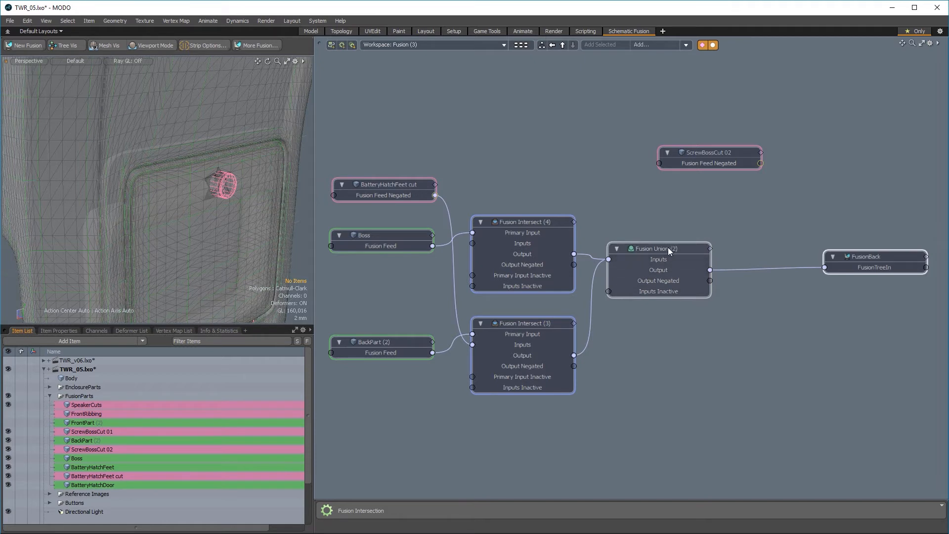
left_click_drag(669, 247, 660, 244)
left_click_drag(881, 257, 931, 254)
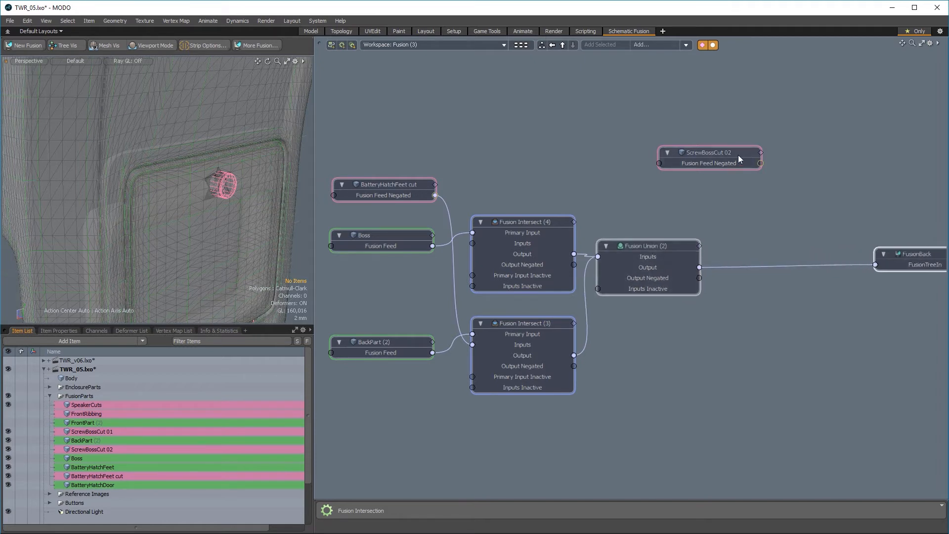
left_click_drag(738, 155, 789, 203)
left_click_drag(824, 252, 765, 246, "alt")
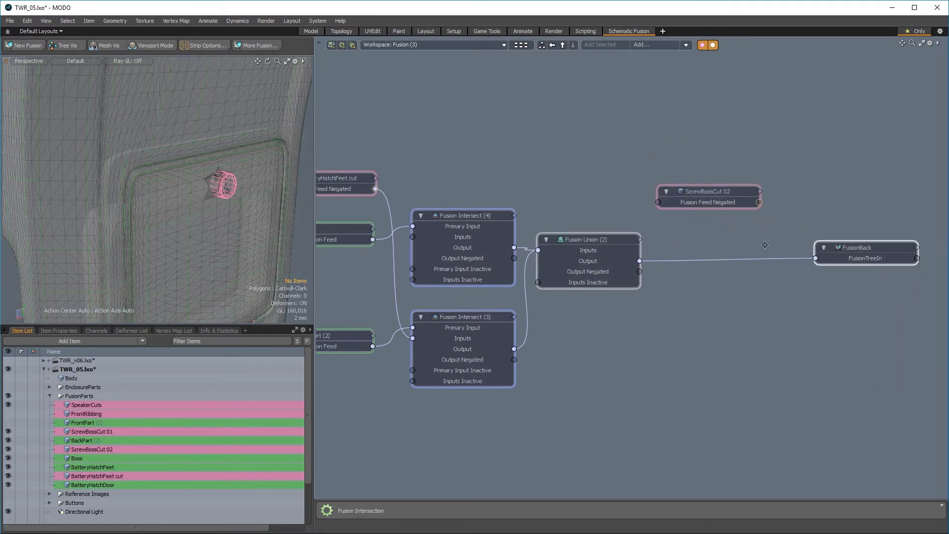
- Move the ScrewBossCut 02 node above the Fusion Intersect nodes and expose the nodes linked to its Fusion Feed Negated output
scroll(697, 231, "down", 3)
left_click_drag(696, 232, 523, 179, "alt")
scroll(568, 171, "up", 3)
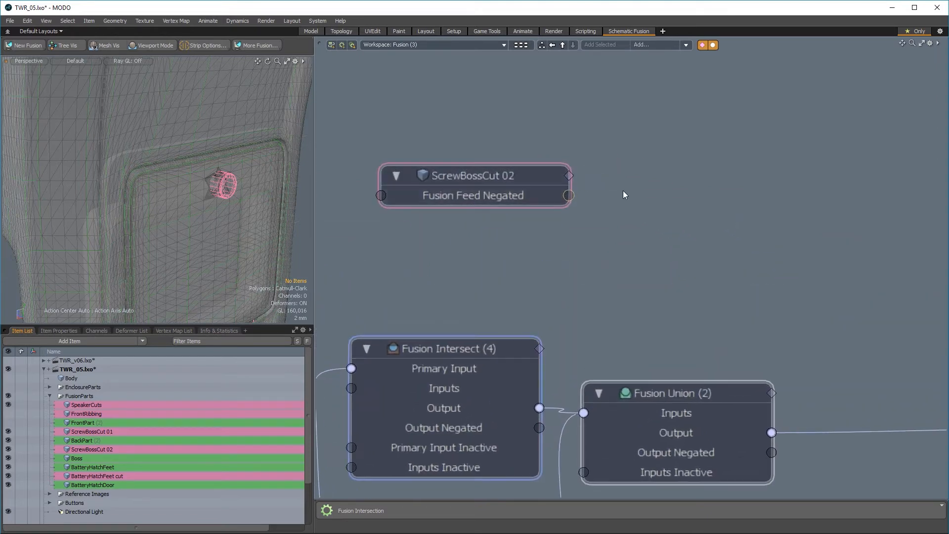
scroll(590, 260, "down", 4)
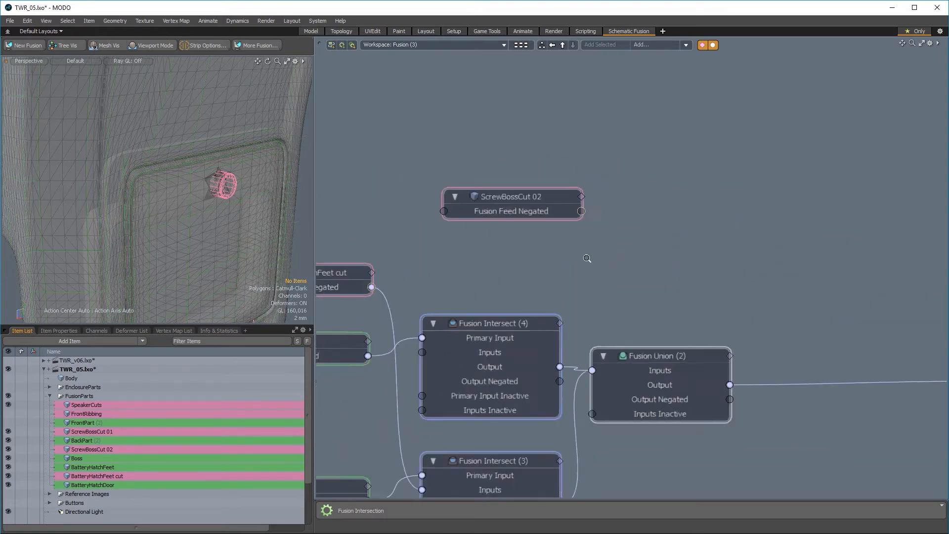
left_click_drag(590, 260, 576, 269, "alt")
left_click_drag(538, 219, 524, 202)
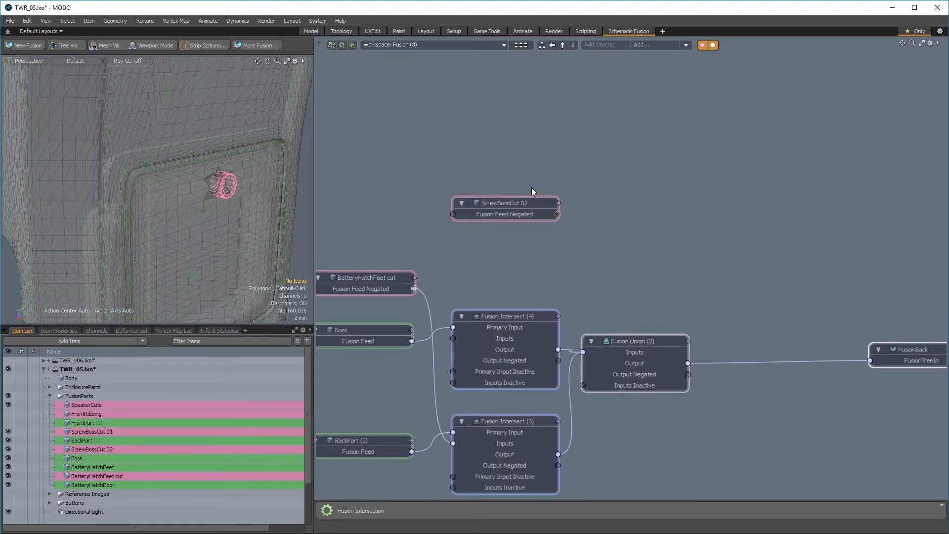
double_click(558, 214)
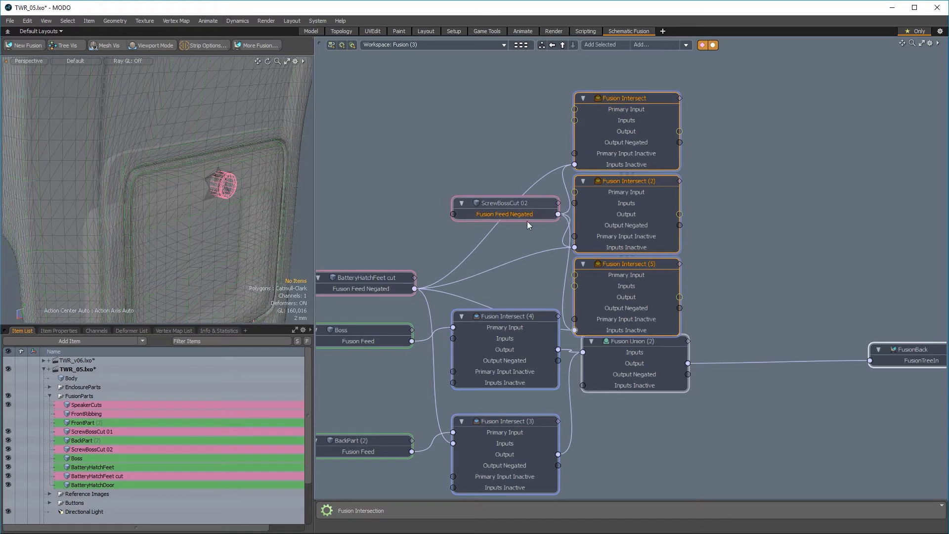
left_click_drag(511, 200, 473, 181)
- Move the ScrewBossCut 02 node further away from the three unlinked-output Fusion Intersect nodes it feeds
left_click(617, 299)
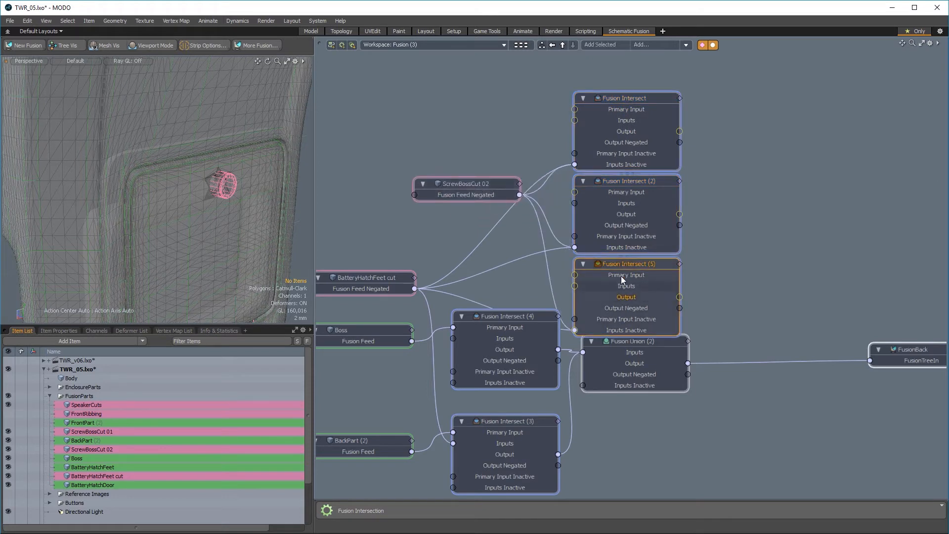
left_click(619, 225, "shift")
left_click(621, 163, "shift")
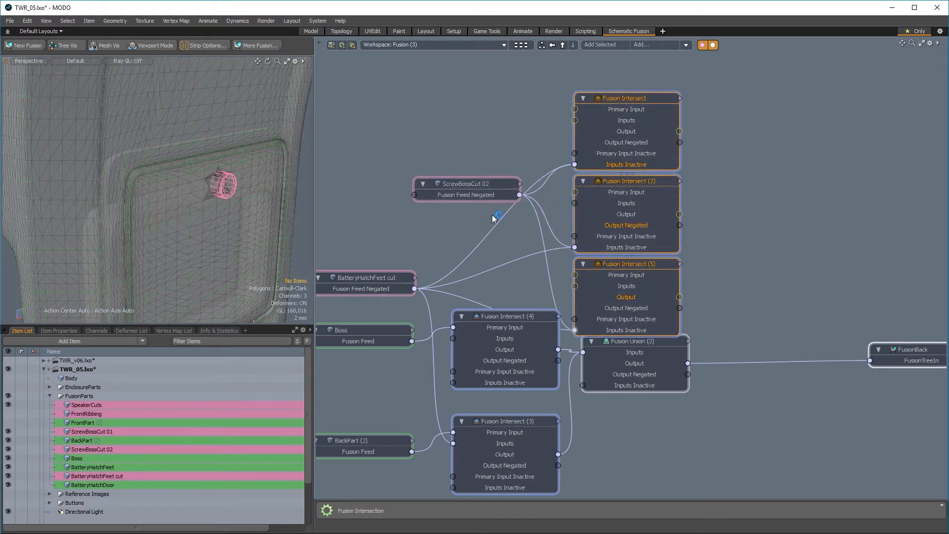
left_click_drag(471, 184, 432, 145)
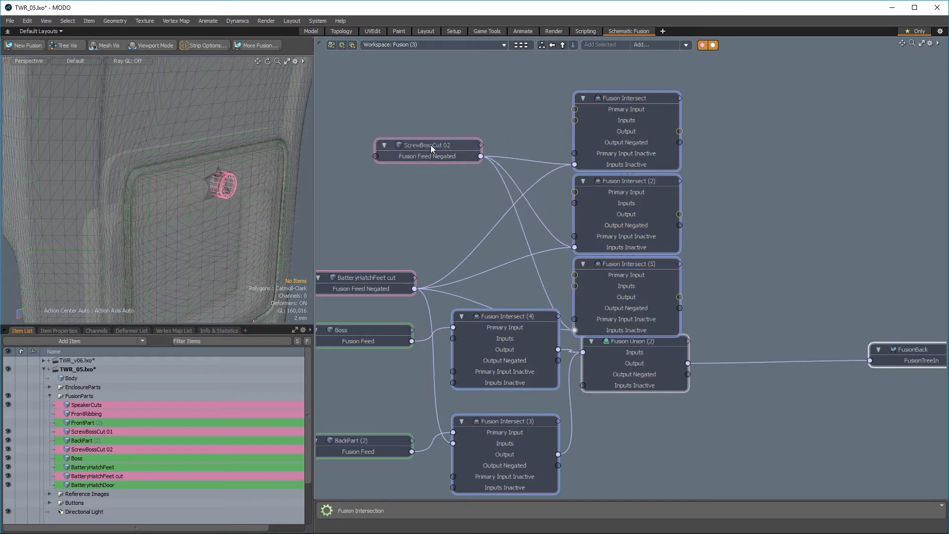
- Delete the ScrewBossCut 02 links to the three leftover Fusion Intersect nodes, and delete those three nodes
left_click(500, 174)
left_click(506, 169, "shift")
left_click(511, 158, "shift")
key("Delete")
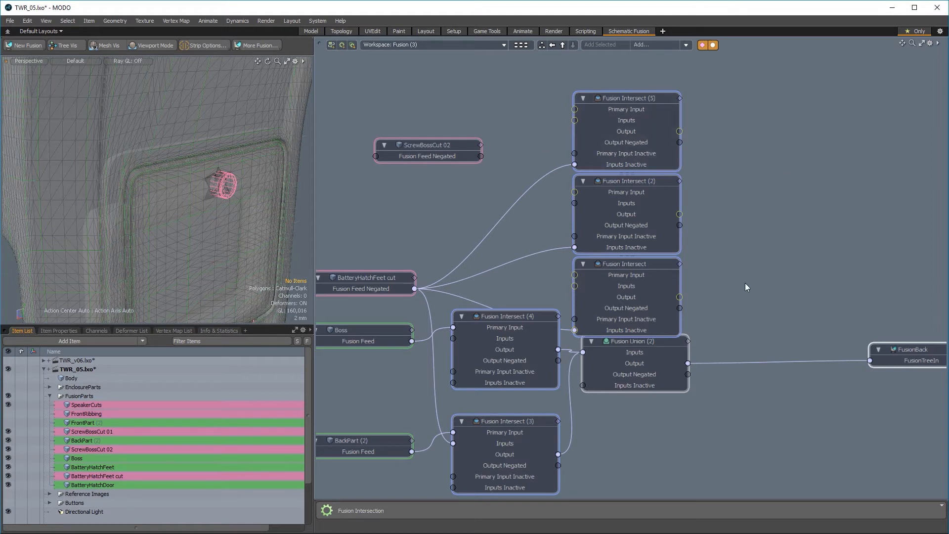
mouse_move(746, 283)
left_mouse_down()
mouse_move(672, 241)
mouse_move(691, 206)
mouse_move(650, 135)
left_mouse_up()
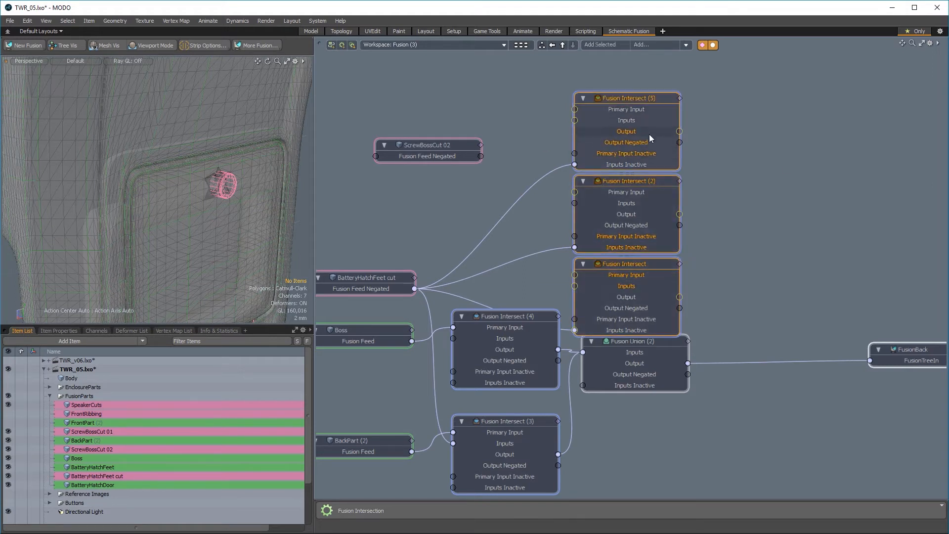
key("Delete")
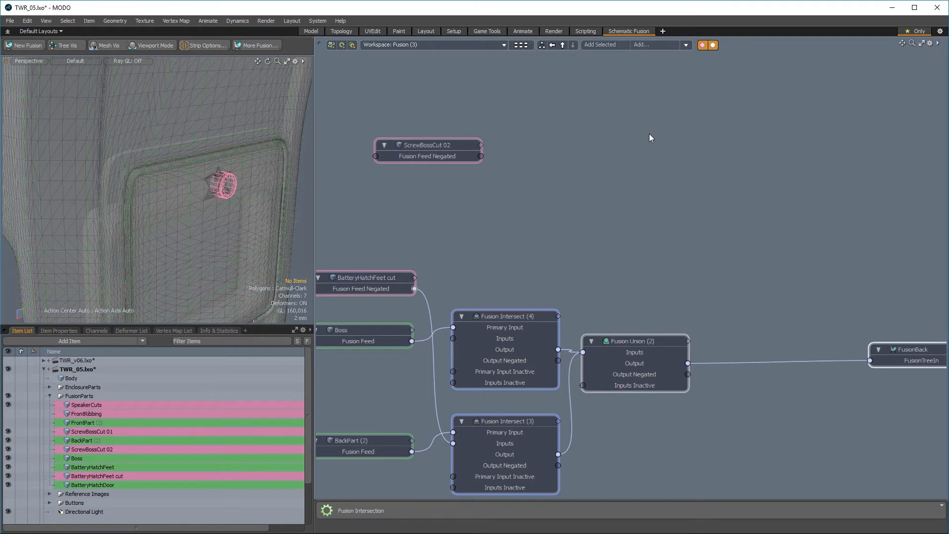
- Move the ScrewBossCut 02 node above the gap between Fusion Union (2) and FusionBack
scroll(588, 201, "down", 2)
left_click_drag(557, 227, 525, 234, "alt")
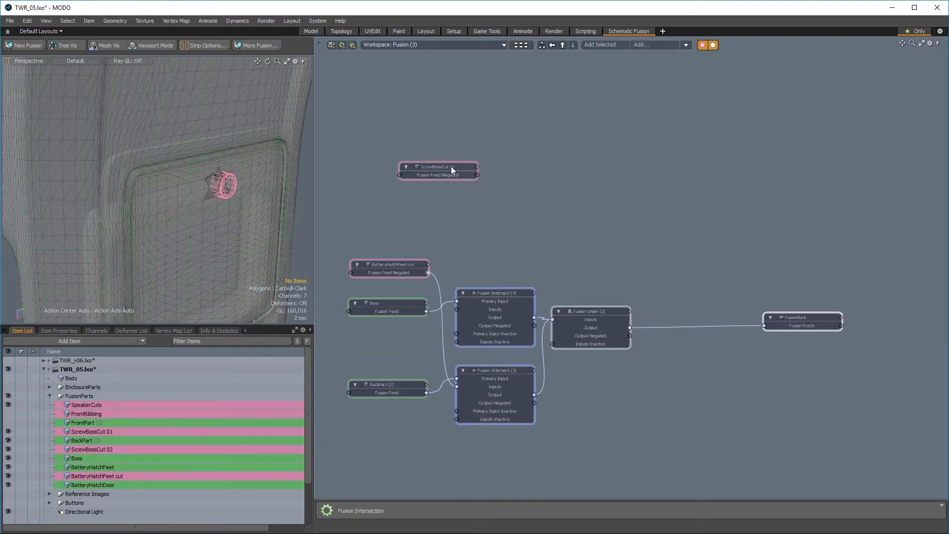
left_click_drag(451, 168, 668, 217)
scroll(684, 259, "up", 2)
- Add a Fusion Intersection node to the schematic and place it beside ScrewBossCut 02, ahead of FusionBack
left_click(464, 298)
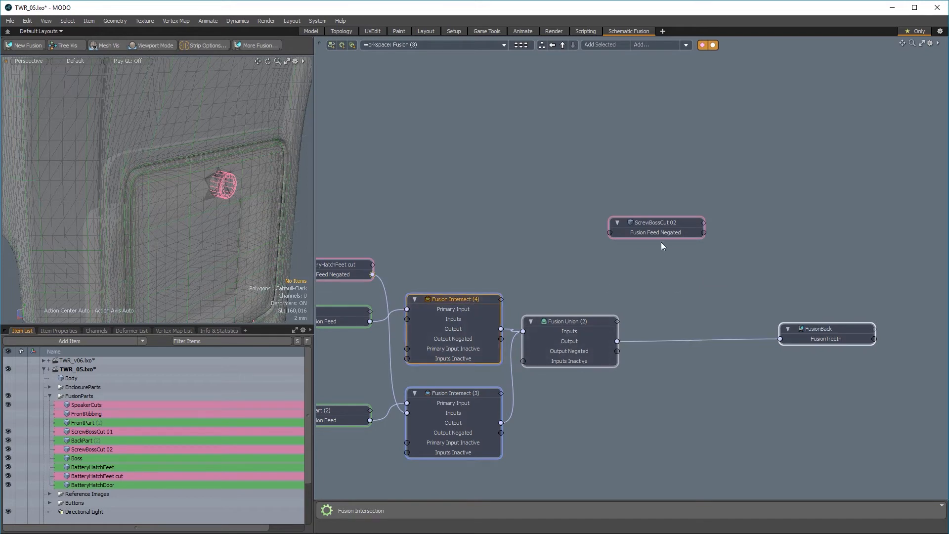
left_click(588, 168)
left_click(662, 44)
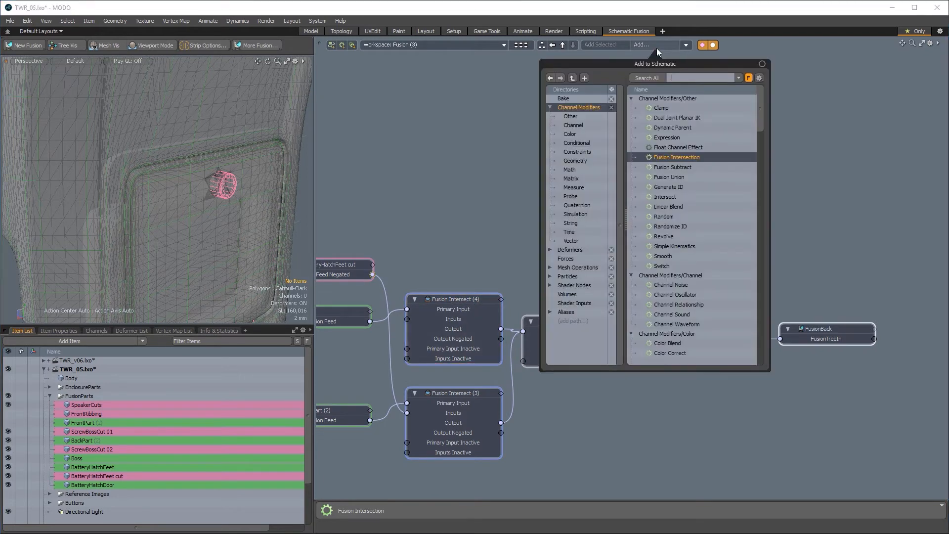
left_click(672, 155)
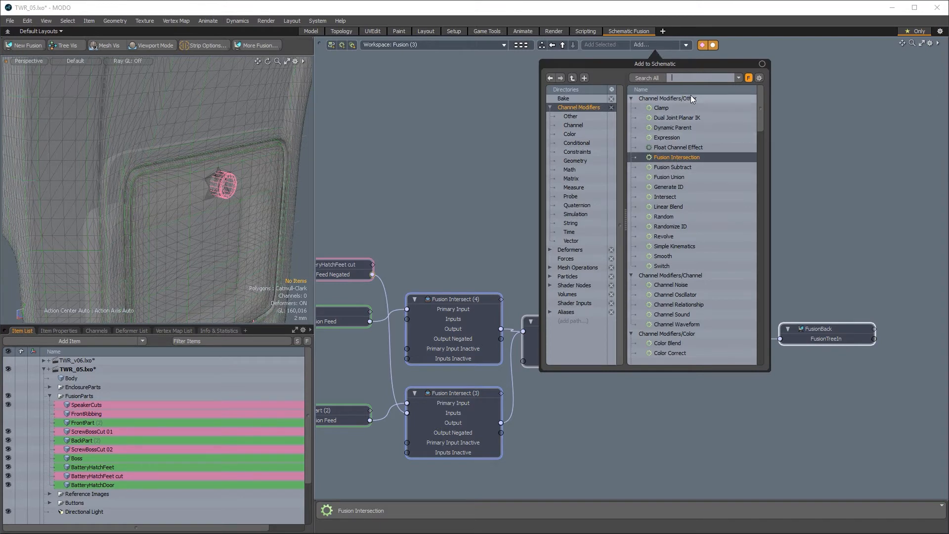
type("fus")
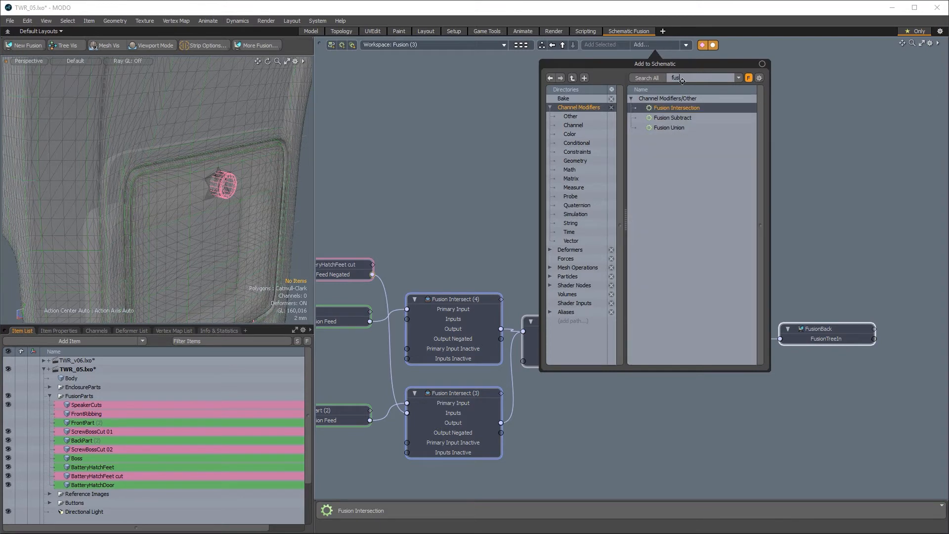
double_click(673, 108)
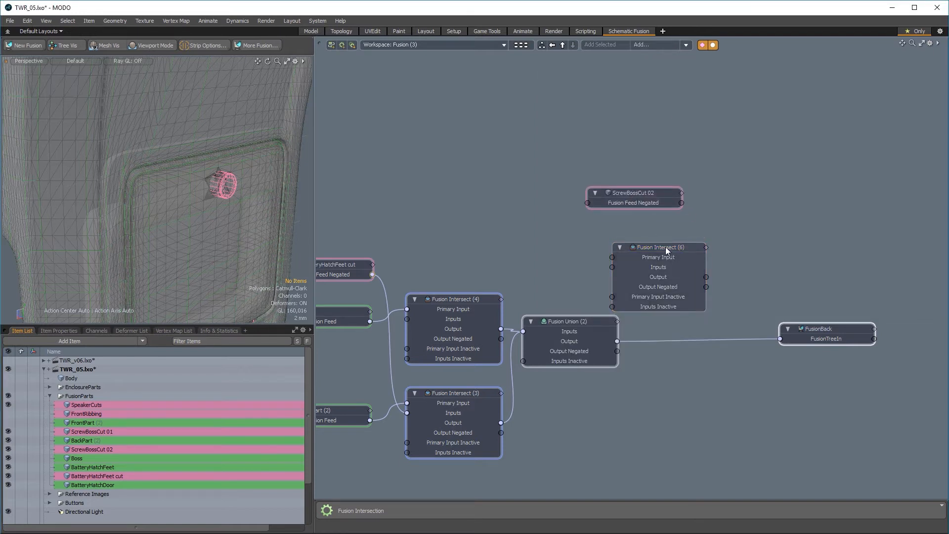
left_click_drag(666, 247, 740, 224)
- Delete the link from Fusion Union (2) to FusionBack and feed ScrewBossCut 02's negated output into the new Fusion Intersect's Inputs
left_click(693, 340)
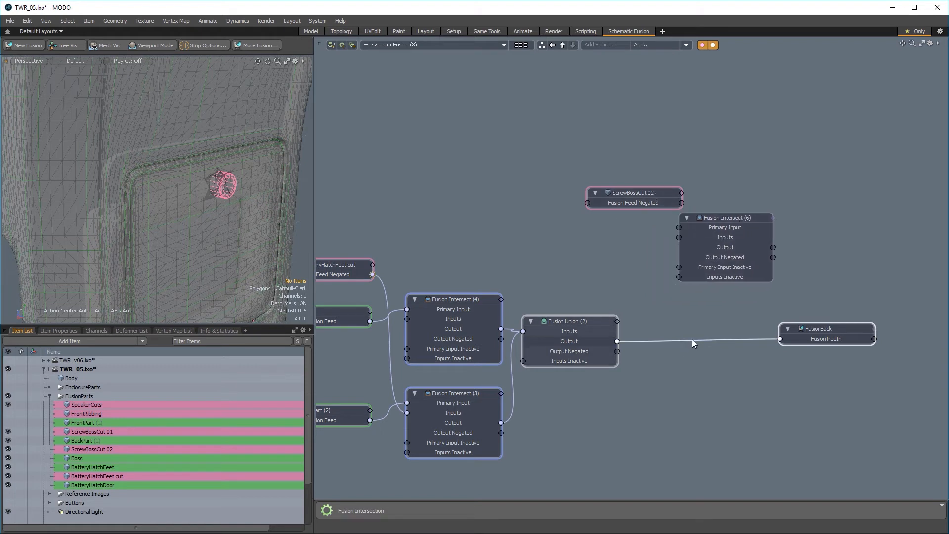
key("Delete")
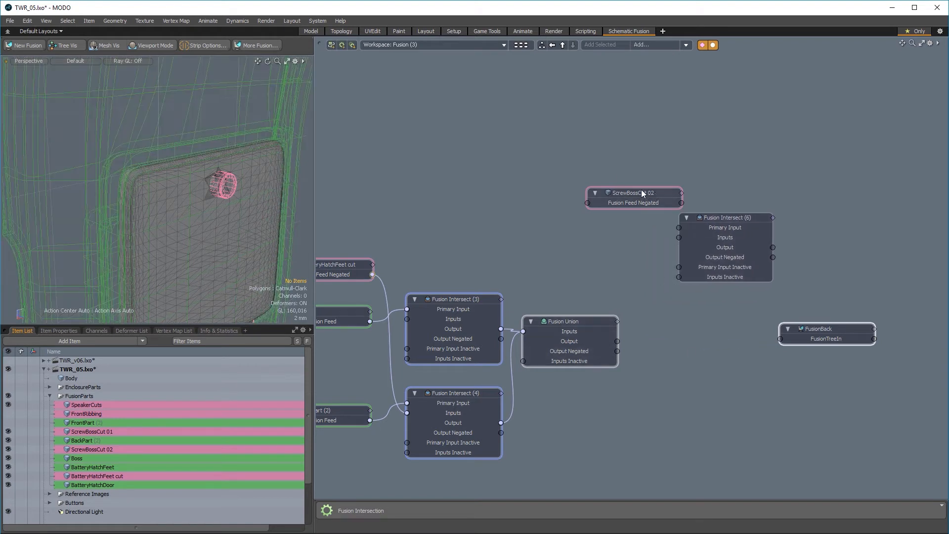
left_click_drag(642, 192, 679, 237)
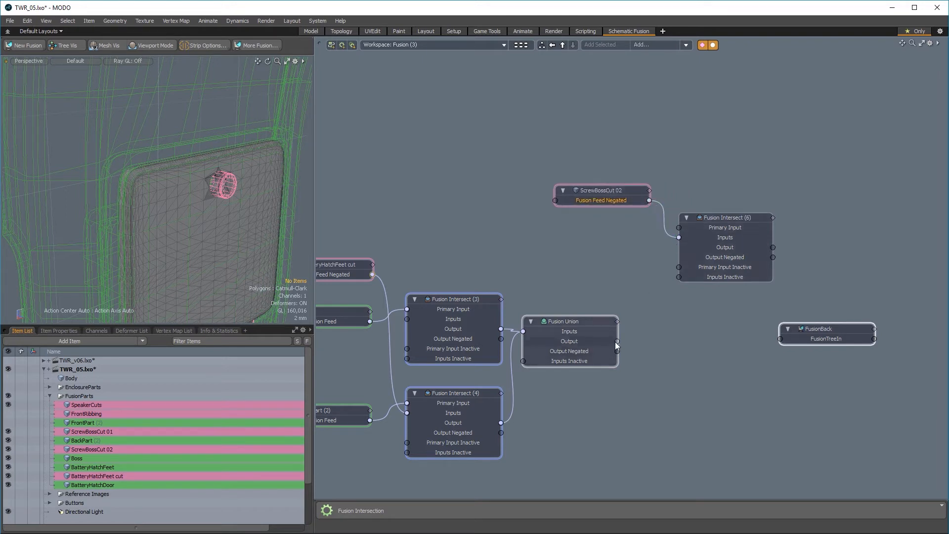
- Connect the Fusion Union output to the new Fusion Intersect's Primary Input, and its Output to FusionBack's FusionTreeIn
left_click_drag(663, 232, 680, 227)
left_click_drag(773, 247, 810, 288)
left_click_drag(763, 329, 781, 339)
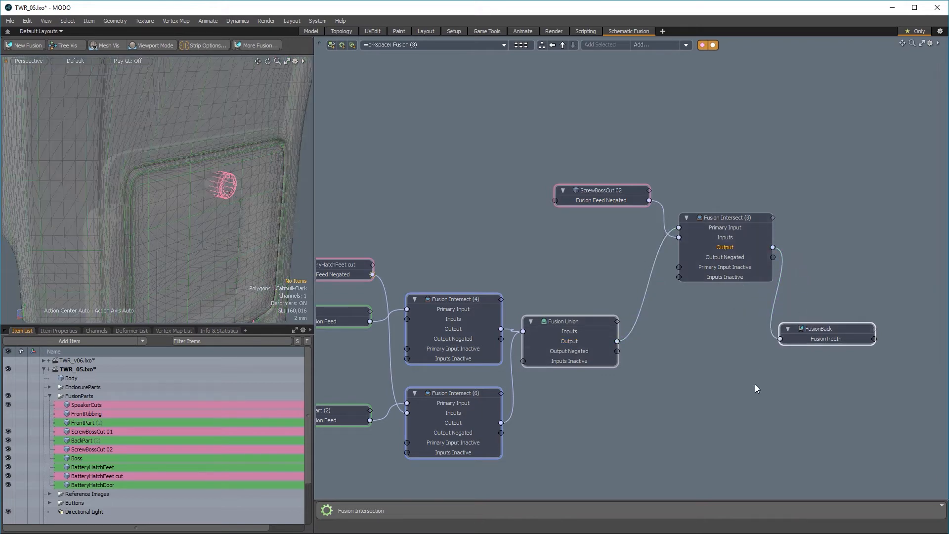
- Hide FusionHatchDoor and inspect the screw boss cut through the back part from several angles
left_click_drag(250, 208, 223, 207, "alt")
scroll(148, 445, "down", 2)
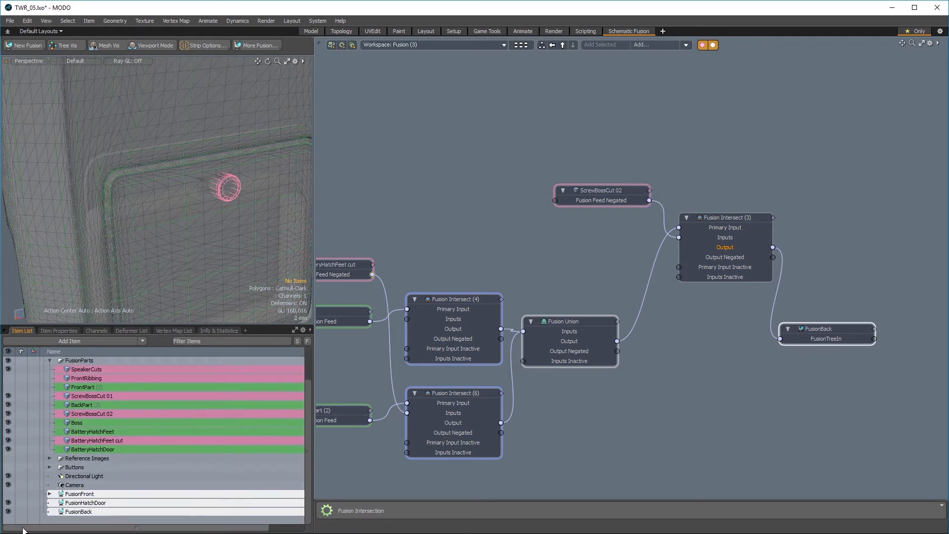
left_click(8, 503)
scroll(225, 155, "up", 3)
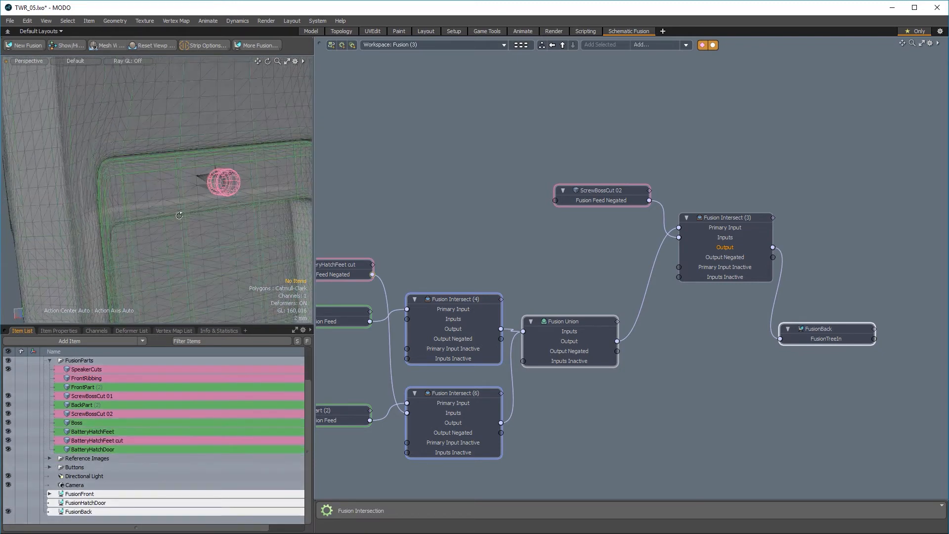
scroll(226, 155, "up", 3)
mouse_move(225, 155)
left_mouse_down("alt")
mouse_move(188, 188)
mouse_move(288, 179)
mouse_move(239, 209)
mouse_move(69, 192)
mouse_move(170, 170)
mouse_move(165, 217)
mouse_move(208, 234)
mouse_move(173, 223)
mouse_move(153, 193)
mouse_move(232, 175)
mouse_move(232, 150)
mouse_move(165, 144)
left_mouse_up("alt")
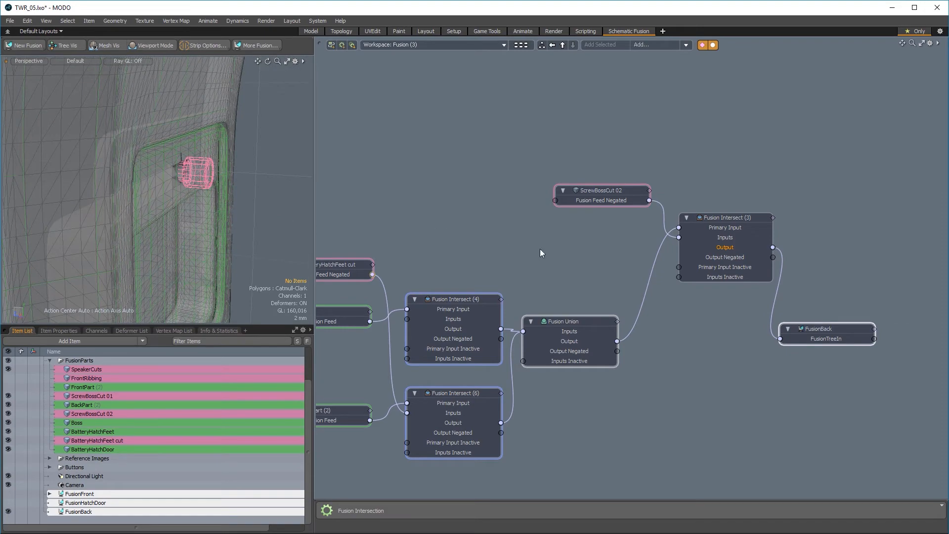
- Switch to the Model layout and make FusionFront and FusionHatchDoor visible
key("a")
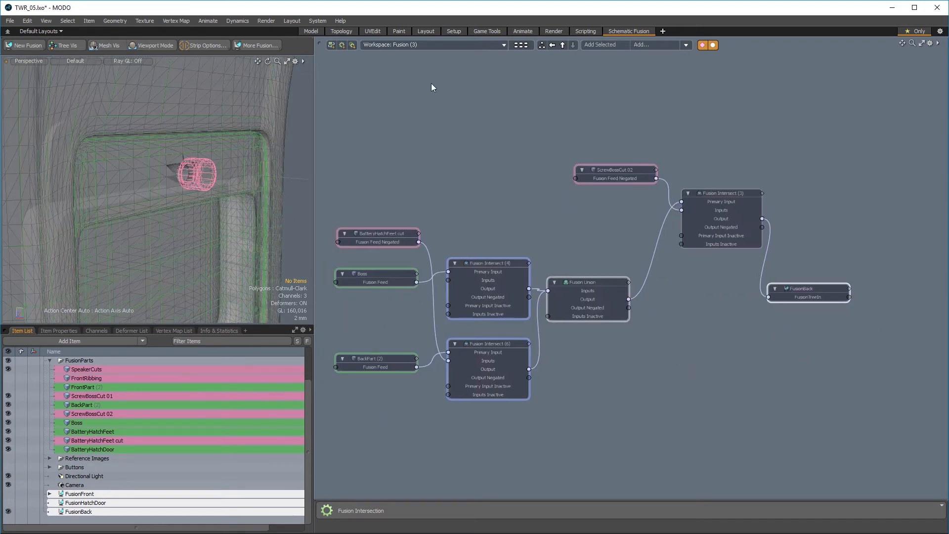
left_click(316, 31)
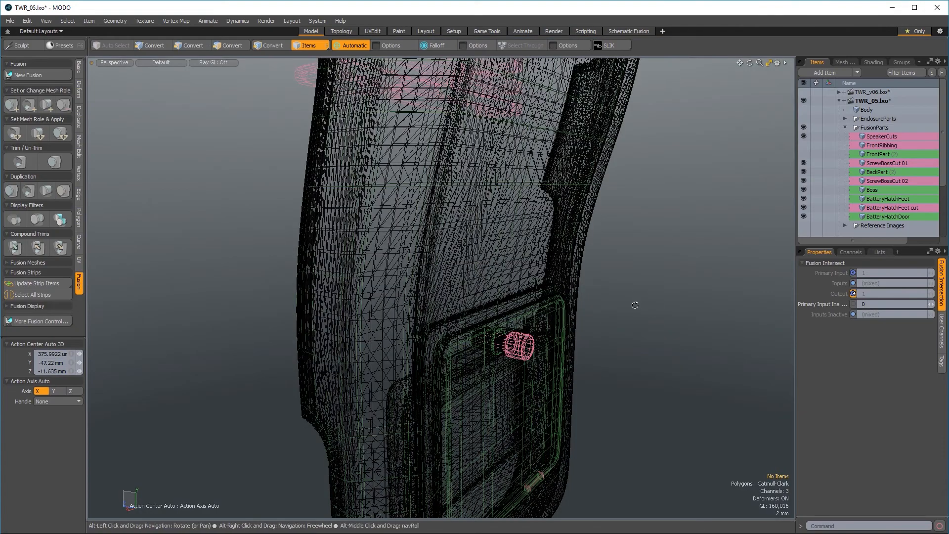
left_click_drag(635, 305, 663, 296, "alt")
scroll(846, 198, "down", 2)
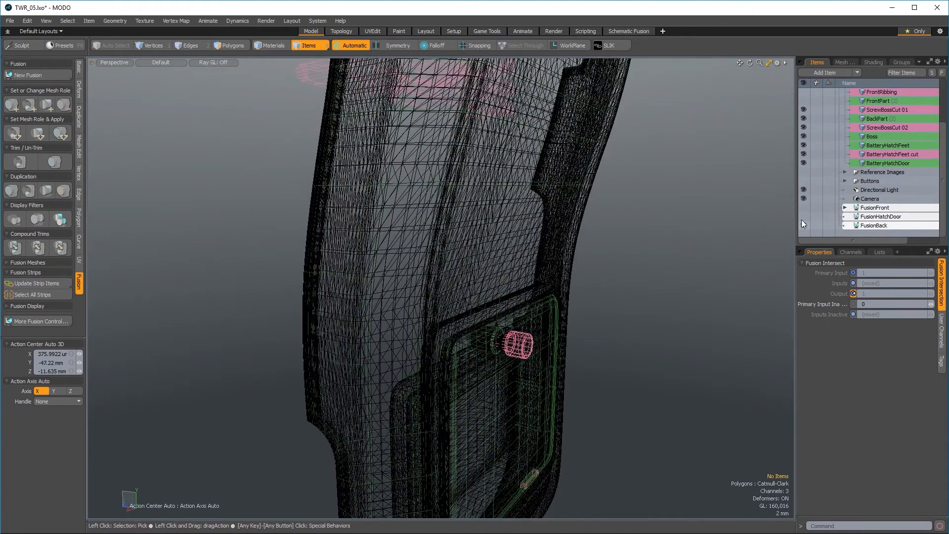
left_click_drag(803, 224, 800, 209)
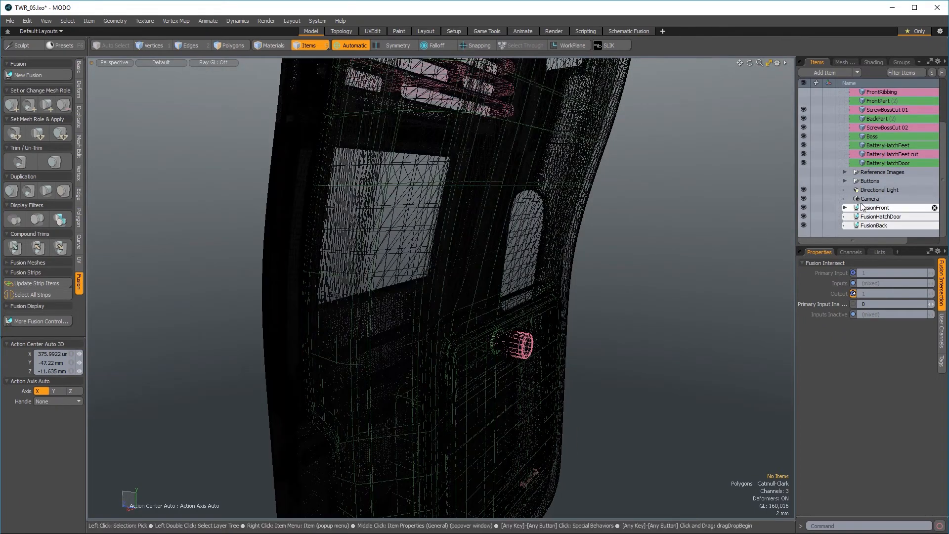
- Select FusionFront, FusionHatchDoor and FusionBack, hide the FusionParts group, and set their Mesh Mode to Airtight Draft
left_click(871, 207)
left_click(871, 225, "shift")
left_click_drag(657, 292, 623, 297, "alt")
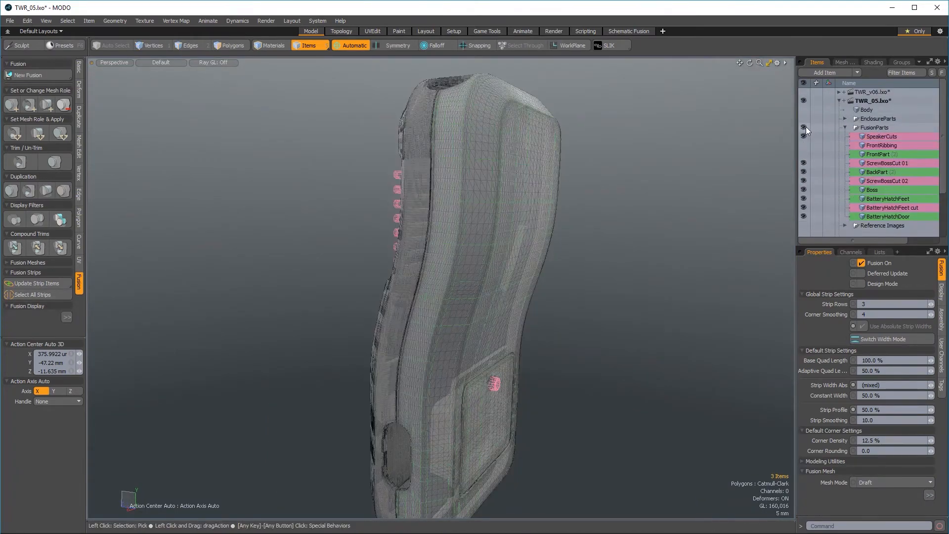
mouse_move(637, 257)
left_mouse_down("alt")
mouse_move(519, 264)
mouse_move(564, 264)
mouse_move(468, 213)
mouse_move(454, 140)
left_mouse_up("alt")
mouse_move(432, 425)
left_mouse_down("ctrl+alt")
mouse_move(487, 428)
mouse_move(476, 477)
mouse_move(477, 407)
mouse_move(510, 277)
left_mouse_up("ctrl+alt")
mouse_move(509, 277)
left_mouse_down("ctrl+alt")
mouse_move(527, 276)
mouse_move(415, 297)
mouse_move(447, 236)
mouse_move(611, 288)
mouse_move(556, 292)
mouse_move(437, 259)
mouse_move(545, 263)
mouse_move(519, 296)
left_mouse_up("ctrl+alt")
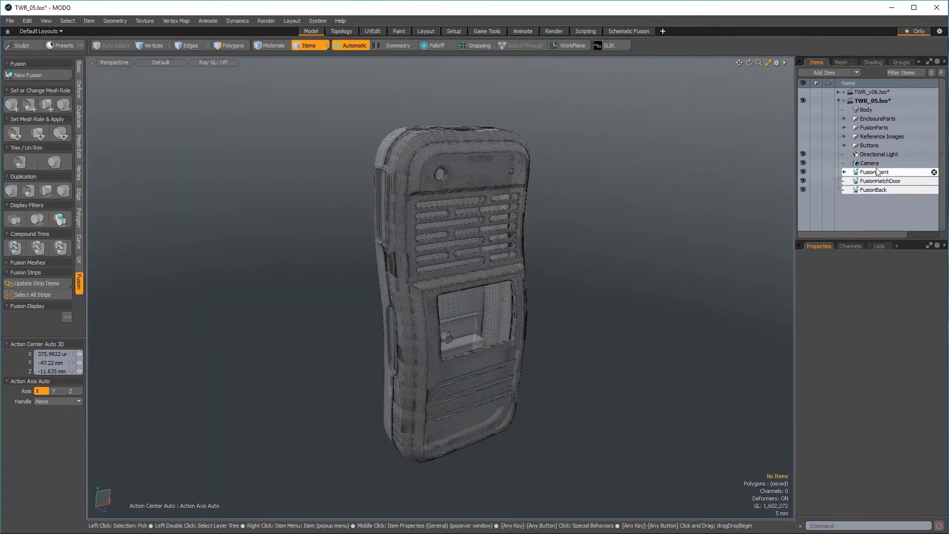
- Select all strips of FusionFront and run Select Non-Airtight Strips to check the fusion's airtightness
left_click(876, 172)
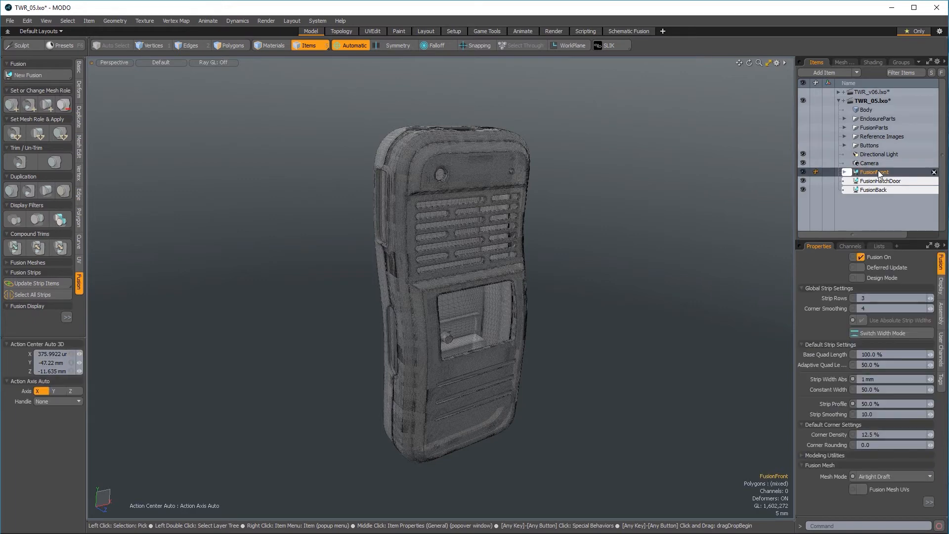
left_click(43, 295)
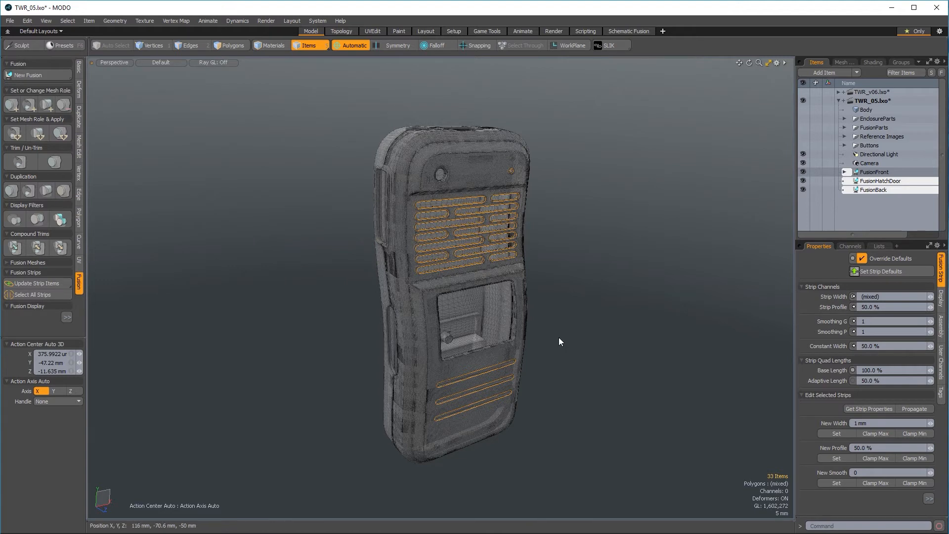
left_click(68, 319)
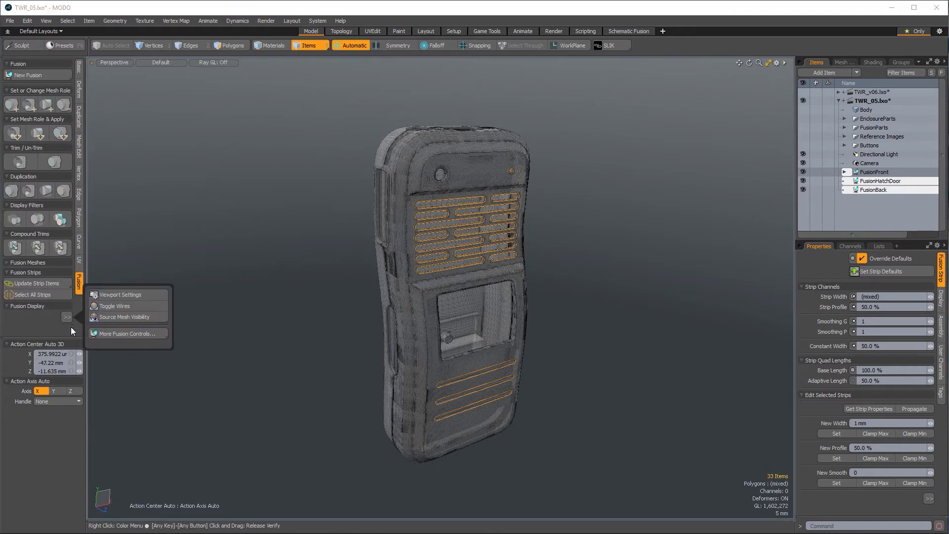
left_click(123, 334)
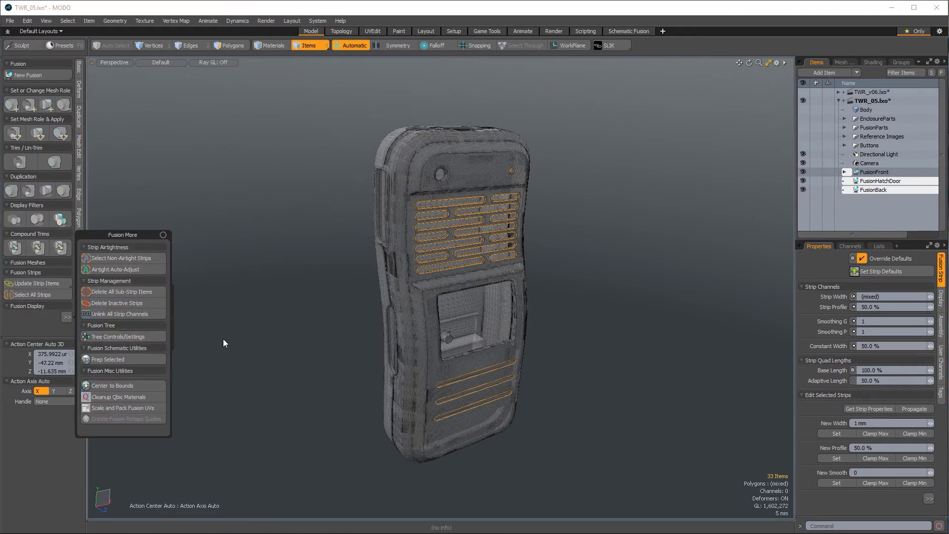
left_click(114, 257)
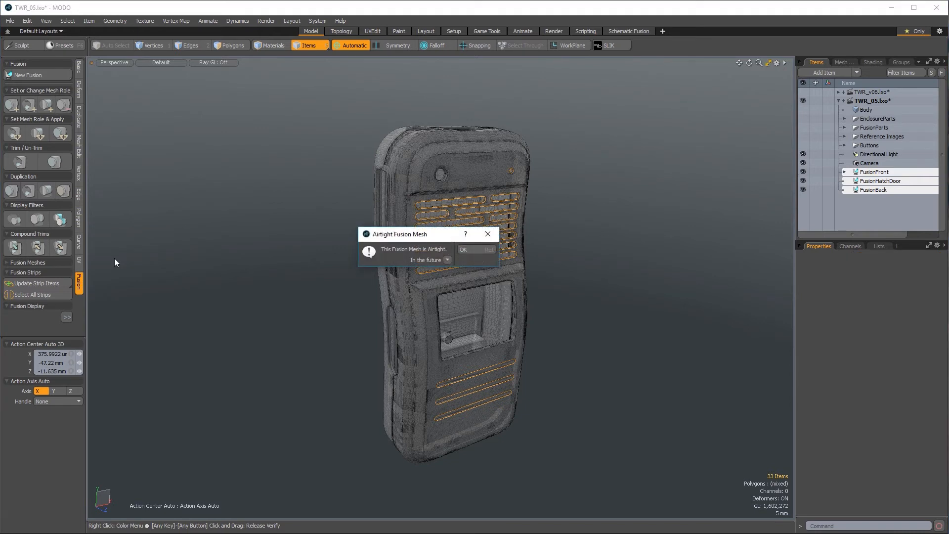
left_click_drag(415, 237, 271, 211)
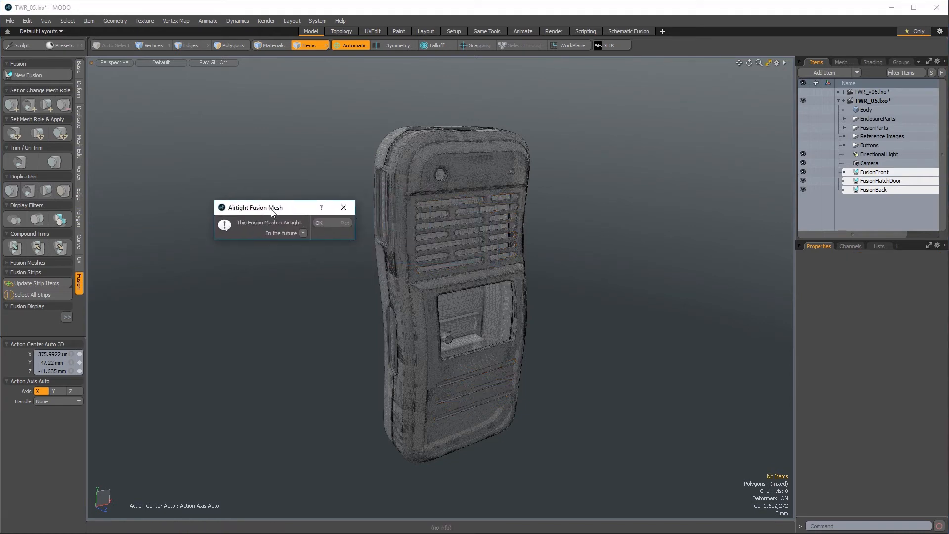
left_click(317, 223)
- Repeat the non-airtight strip check with no strips selected
left_click(67, 317)
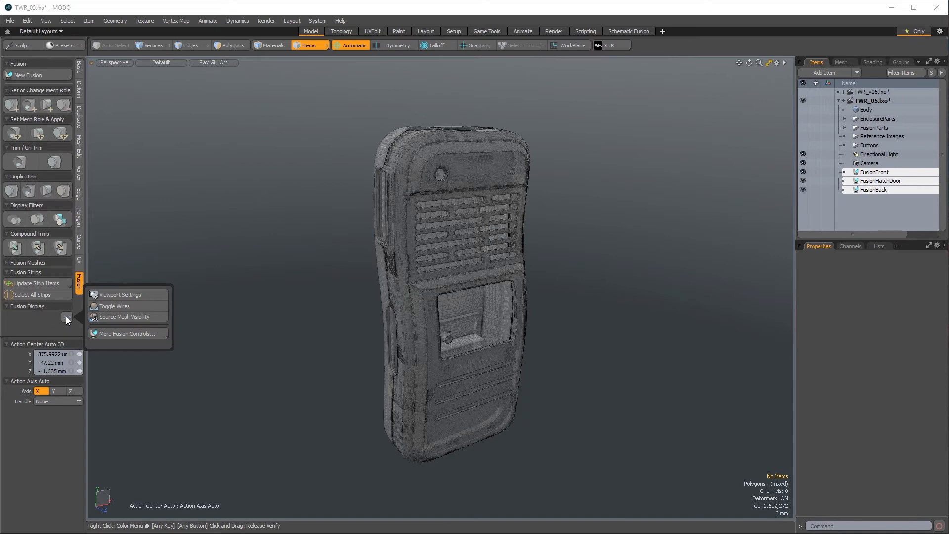
left_click(113, 336)
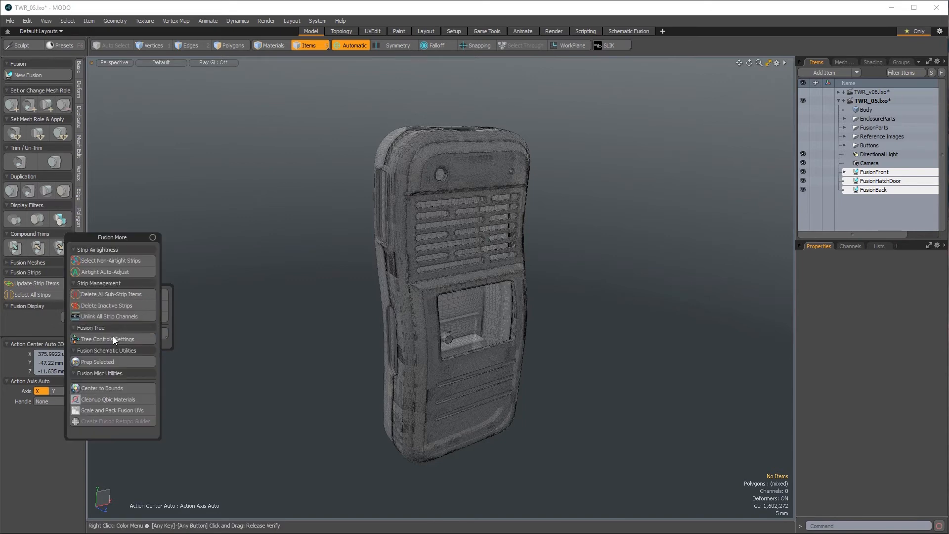
left_click(123, 262)
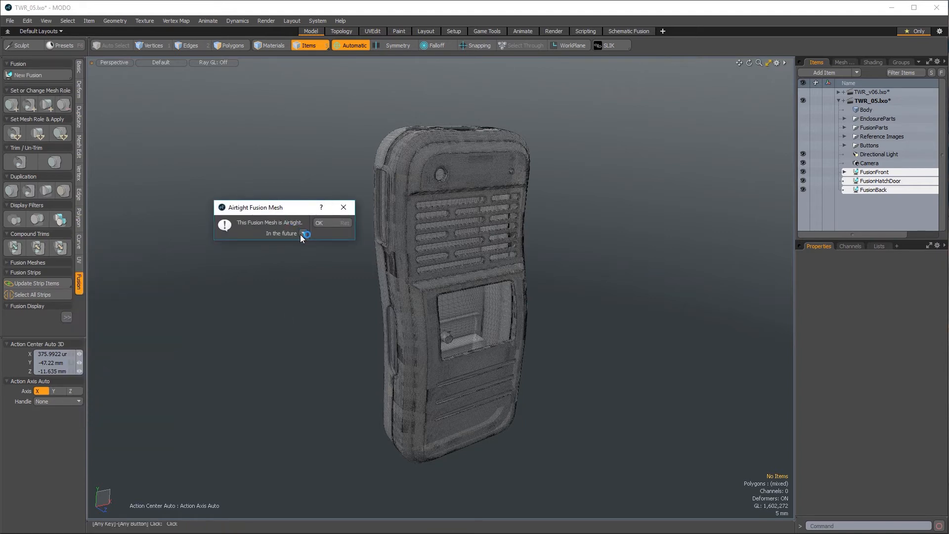
left_click(319, 224)
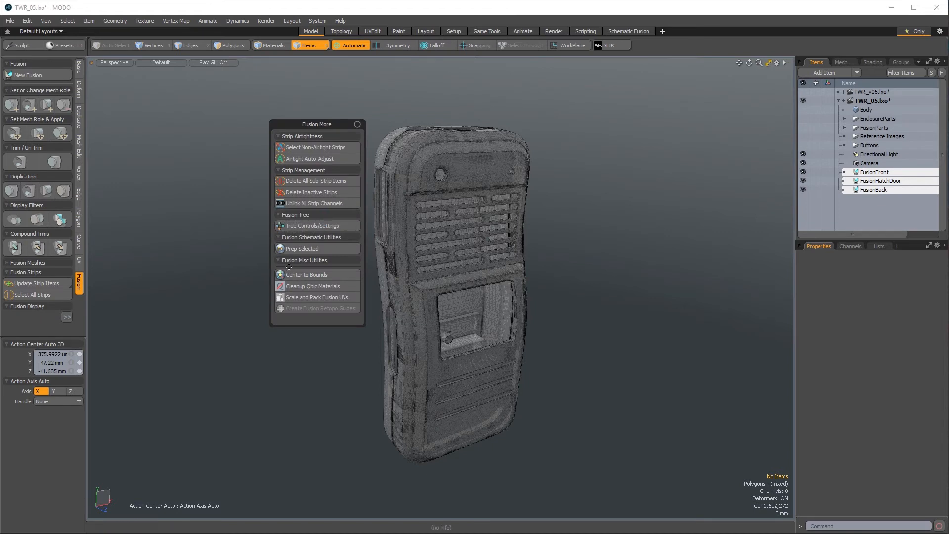
- Set FusionFront's Mesh Mode to Airtight Final and convert the fusion item to a mesh item, replacing the original
left_click(870, 173)
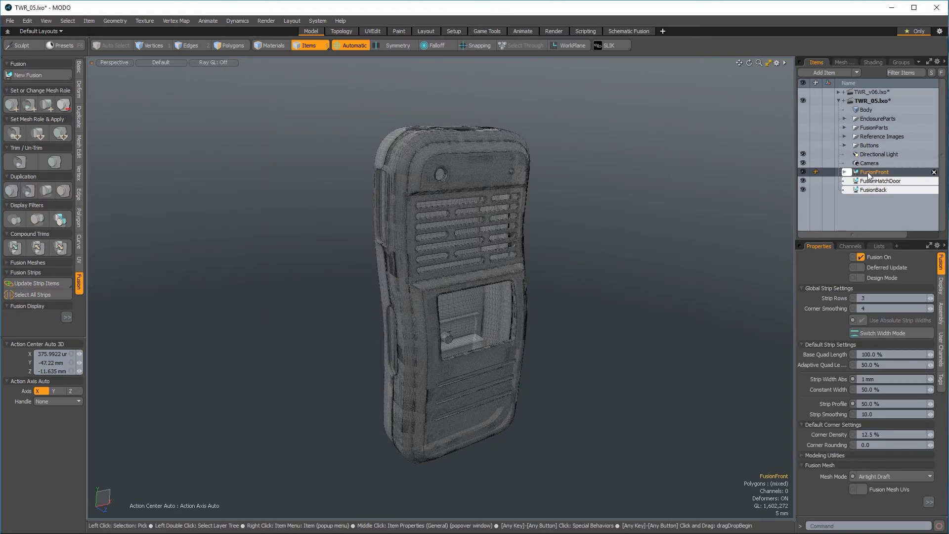
left_click(909, 477)
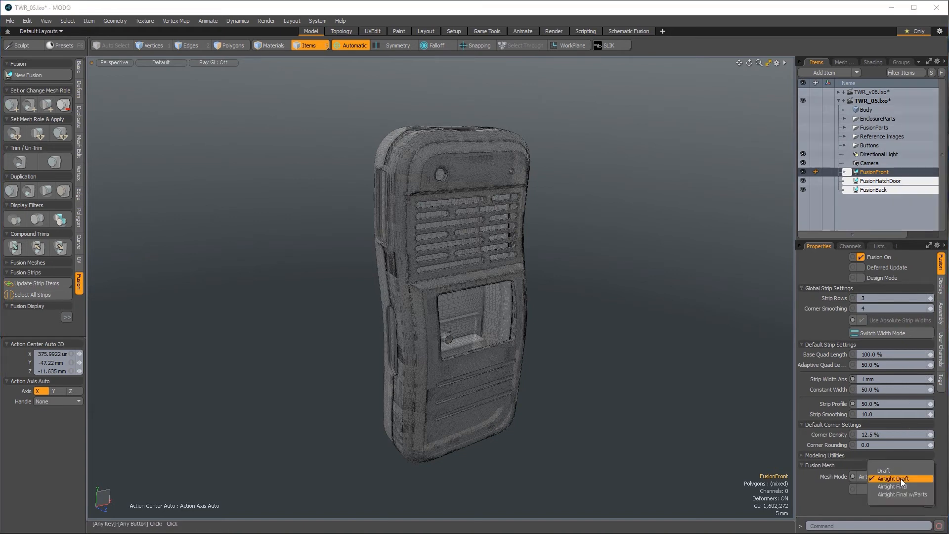
left_click(904, 486)
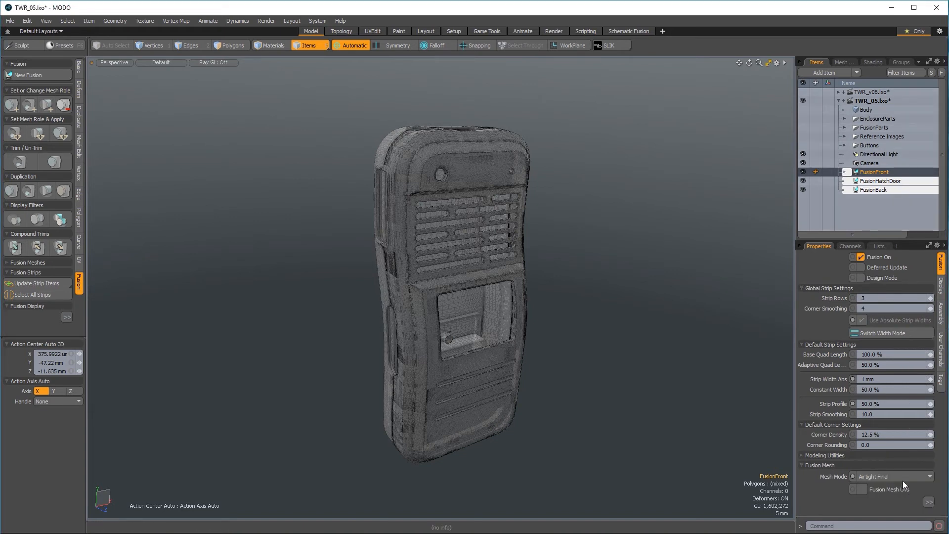
left_click(929, 502)
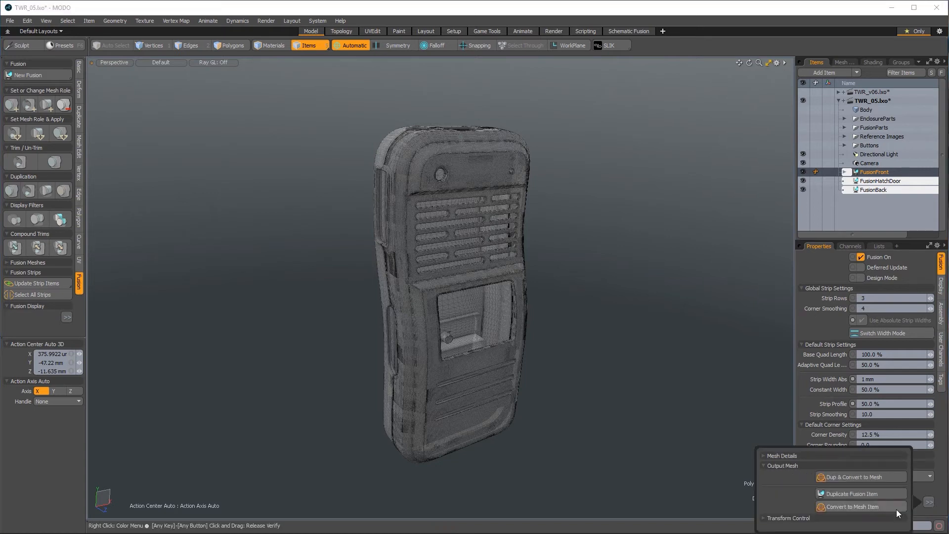
left_click(854, 506)
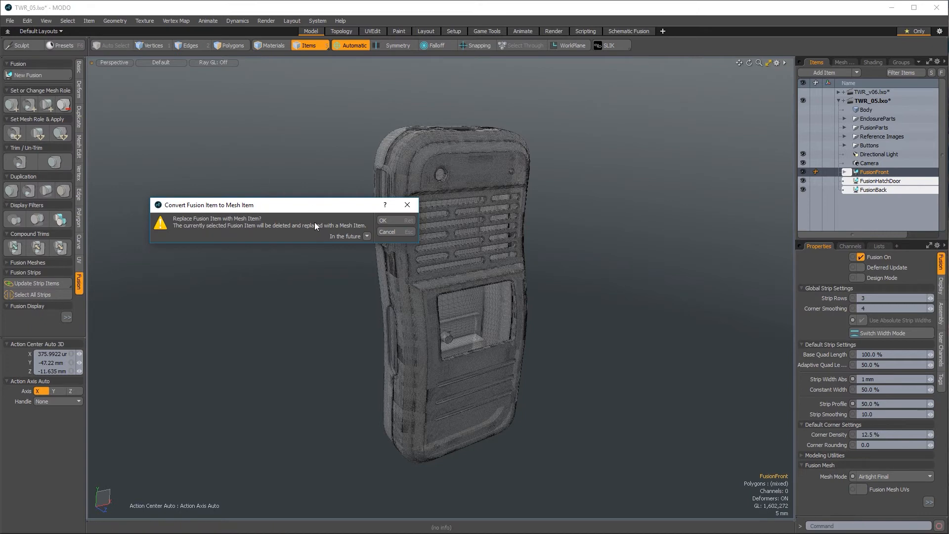
left_click(380, 221)
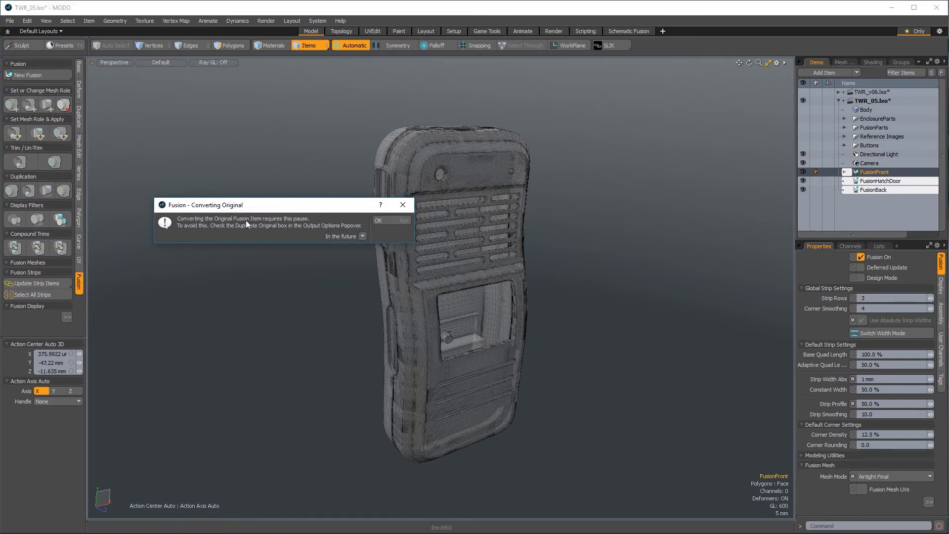
left_click(376, 220)
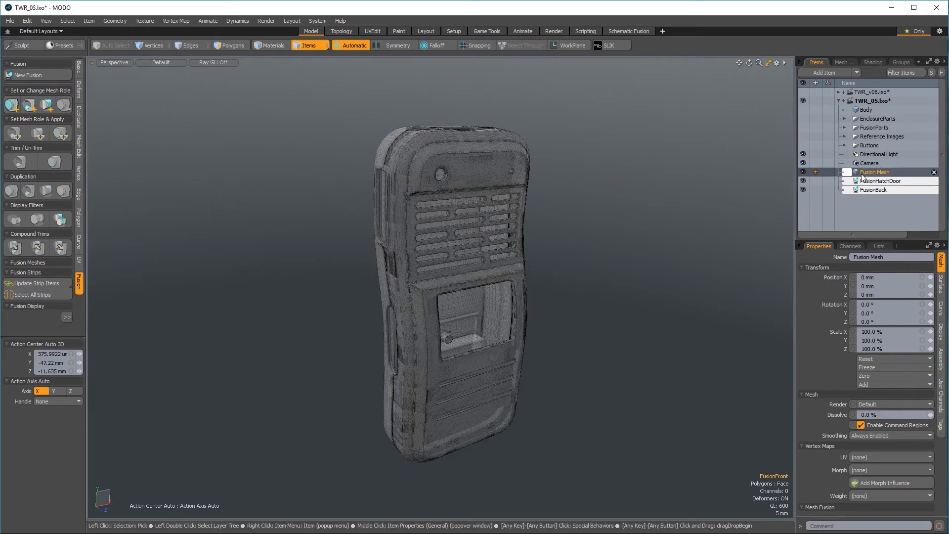
- Examine the converted front mesh's surface around the upper edge cutouts and the speaker grille slots
left_click(890, 181)
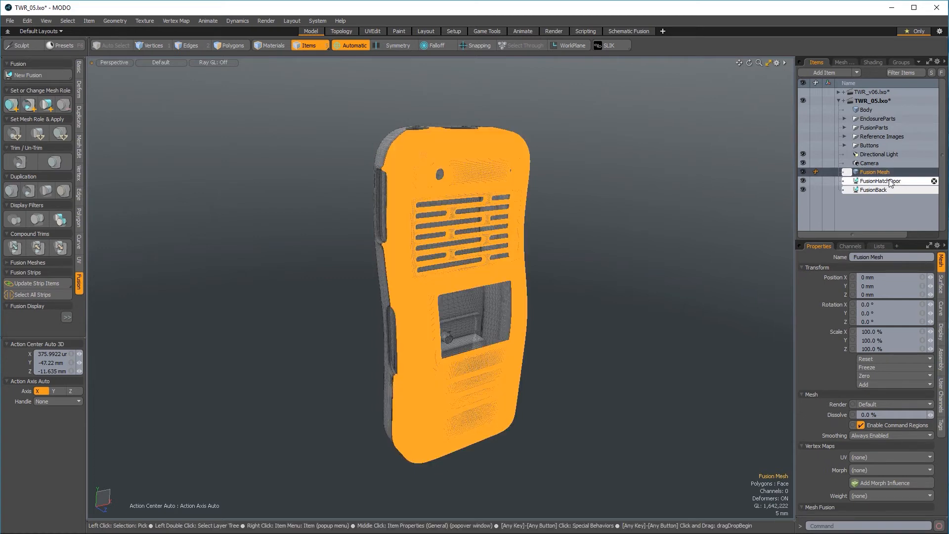
left_click(634, 124)
left_click_drag(430, 148, 528, 186, "ctrl+alt")
left_click_drag(464, 198, 507, 247, "alt")
left_click_drag(475, 204, 520, 205, "ctrl+alt")
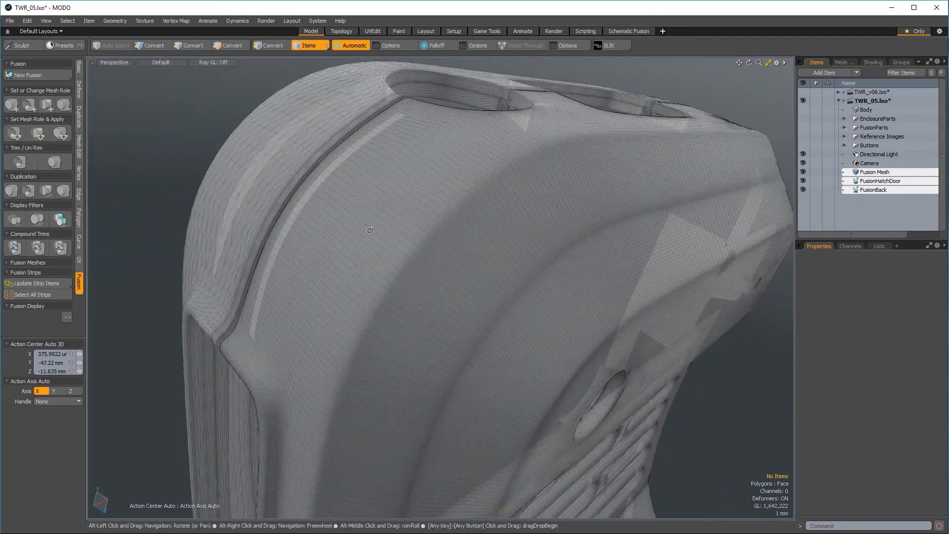
left_click_drag(396, 267, 430, 339, "alt")
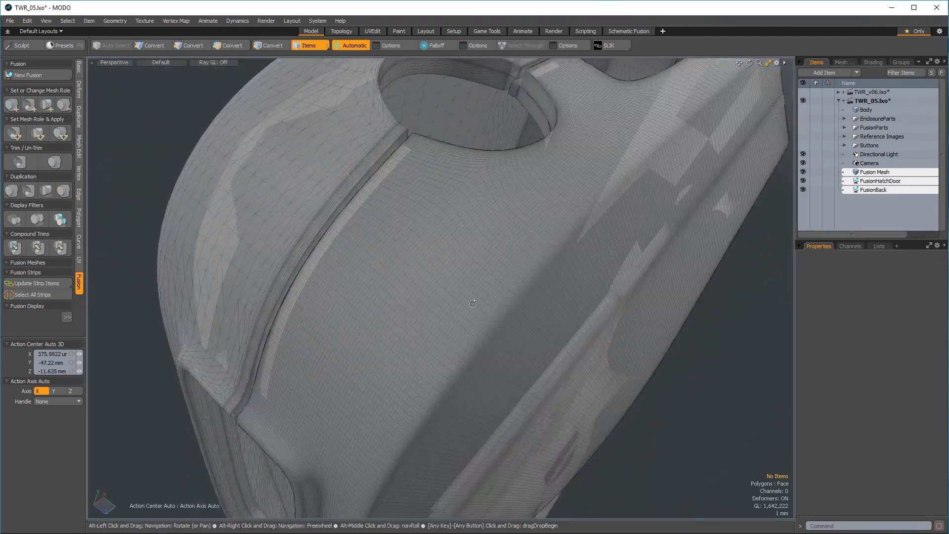
left_click_drag(500, 328, 336, 301, "alt")
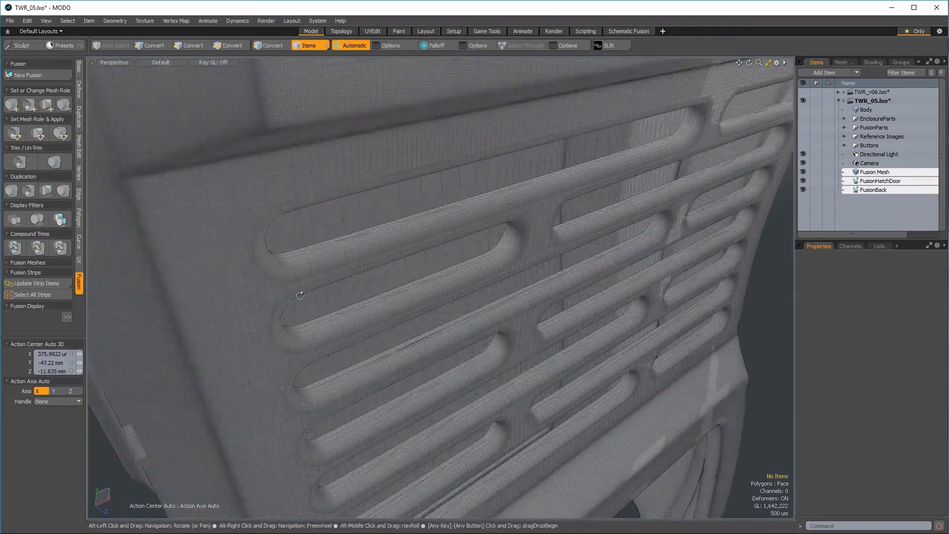
left_click_drag(269, 213, 263, 260, "alt")
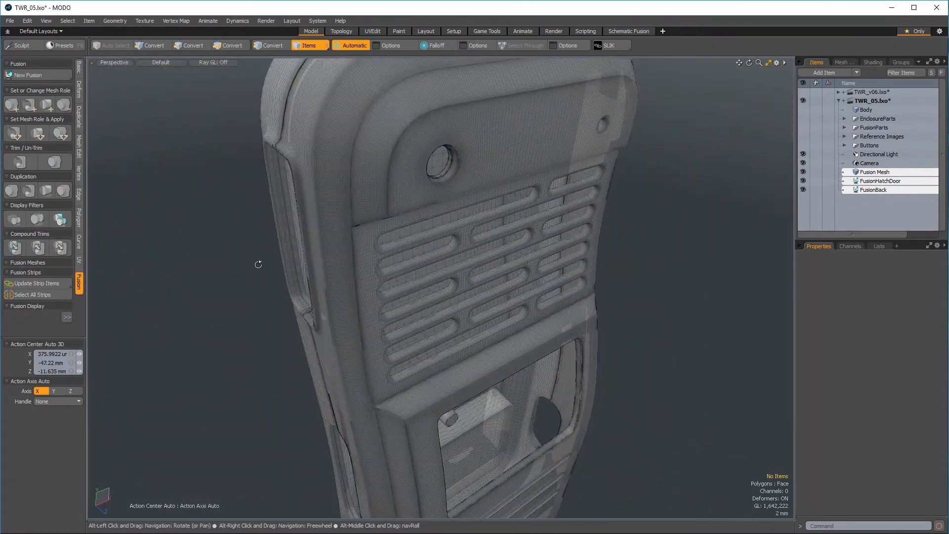
- Rename the converted front mesh as "FrontPart final" and move it directly below Body in the item list
left_click(876, 173)
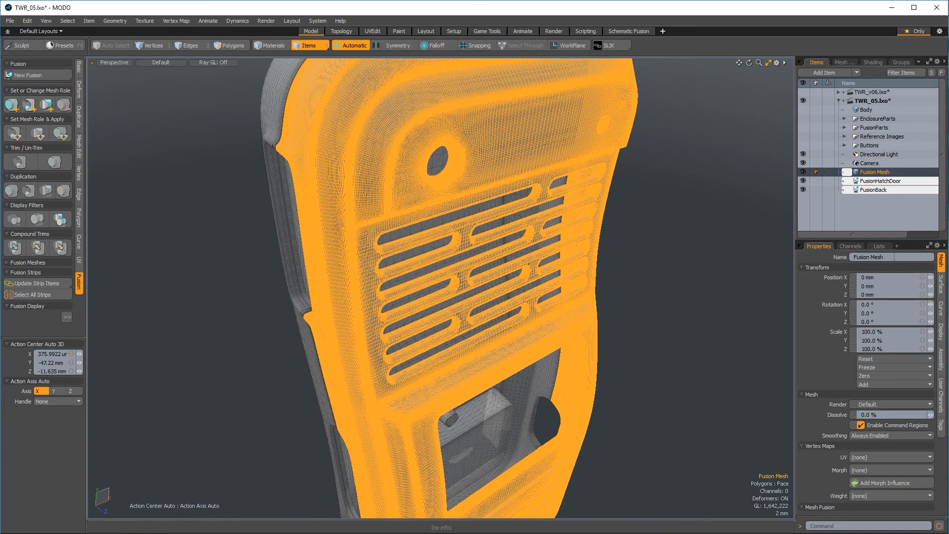
type("Fr")
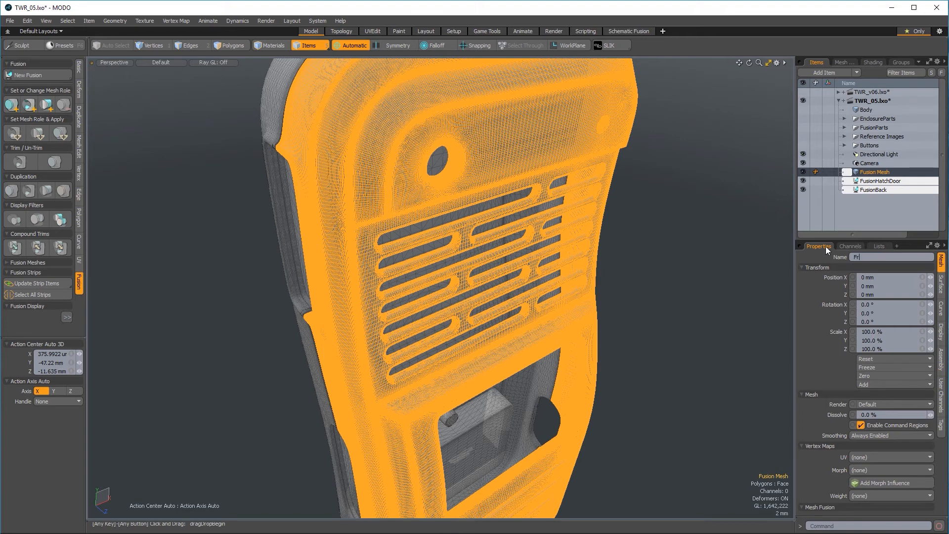
type("ontPart final")
key("Return")
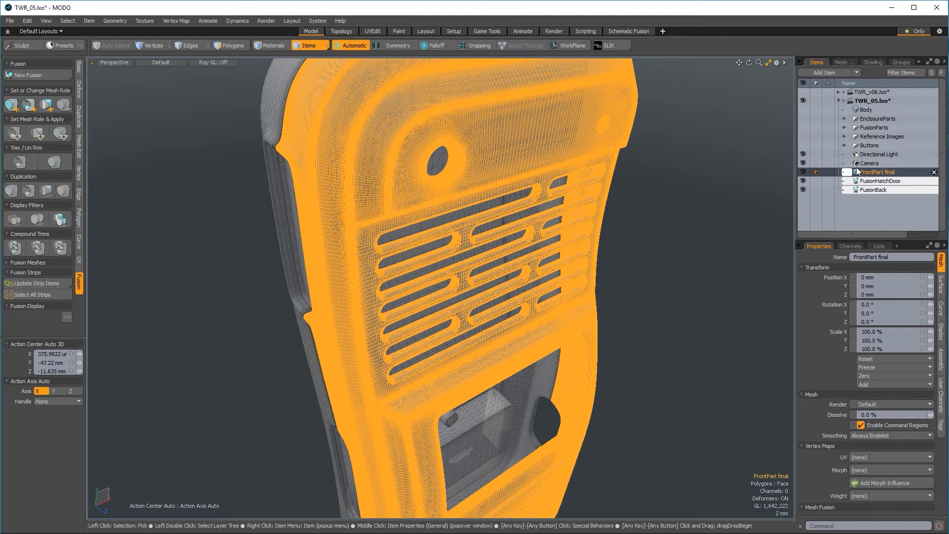
left_click_drag(865, 173, 875, 118)
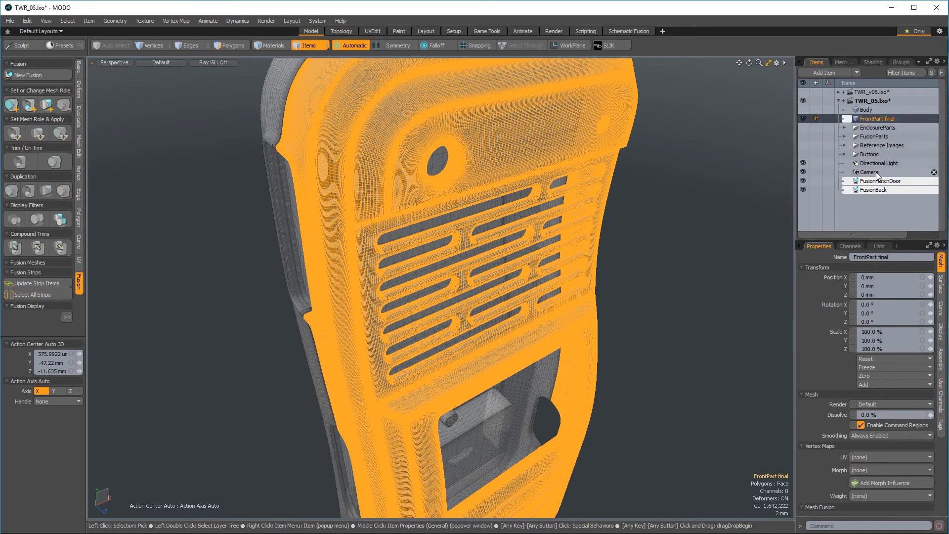
- Update the strip items of FusionHatchDoor
left_click(880, 181)
left_click_drag(474, 277, 476, 249, "ctrl+alt")
left_click_drag(306, 225, 339, 156, "alt+shift")
left_click_drag(357, 211, 623, 374, "alt")
mouse_move(406, 425)
left_mouse_down("alt")
mouse_move(504, 396)
mouse_move(542, 425)
mouse_move(564, 424)
left_mouse_up("alt")
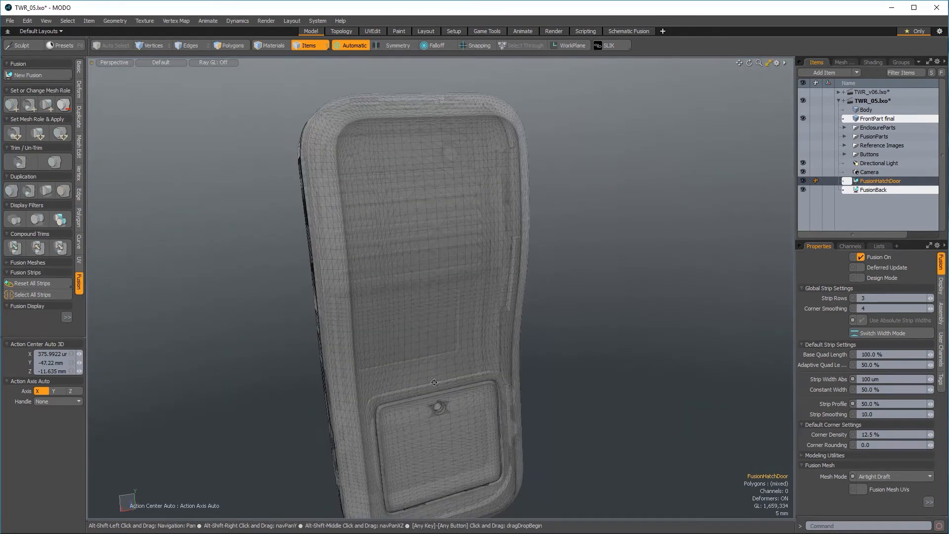
mouse_move(394, 400)
left_mouse_down("alt+shift")
mouse_move(422, 306)
mouse_move(511, 343)
mouse_move(480, 333)
left_mouse_up("alt+shift")
scroll(524, 350, "up", 3)
scroll(525, 352, "down", 1)
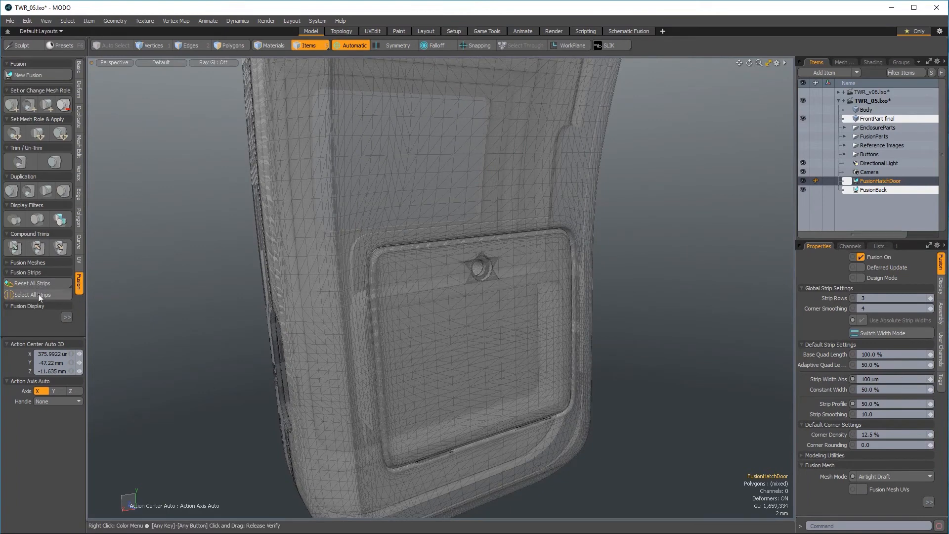
left_click(62, 283)
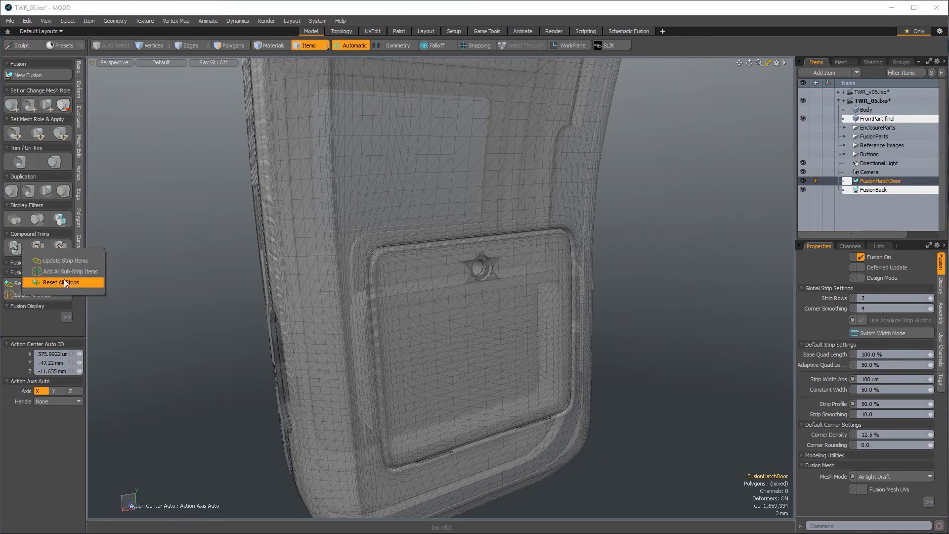
left_click(63, 261)
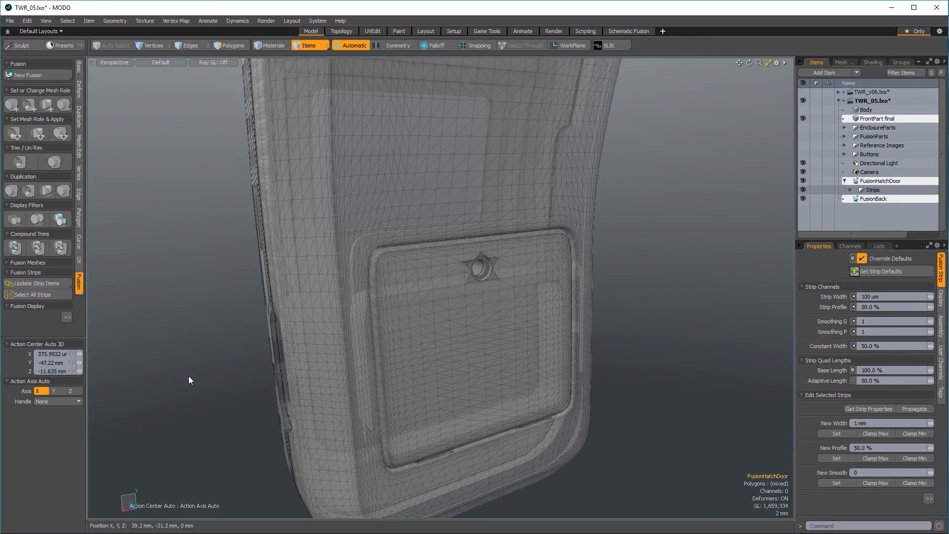
- Run Select Non-Airtight Strips on FusionHatchDoor to check its airtightness
left_click(866, 183)
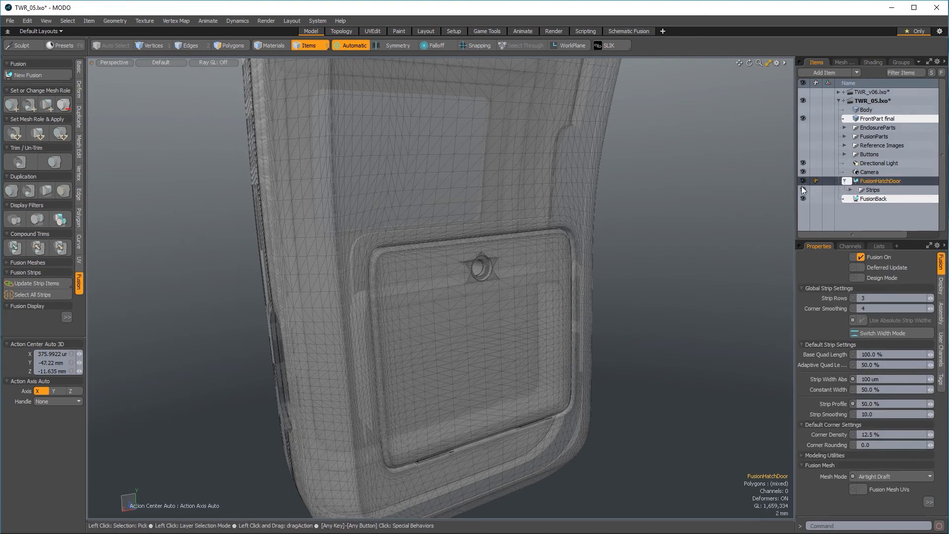
left_click(67, 317)
left_click(138, 335)
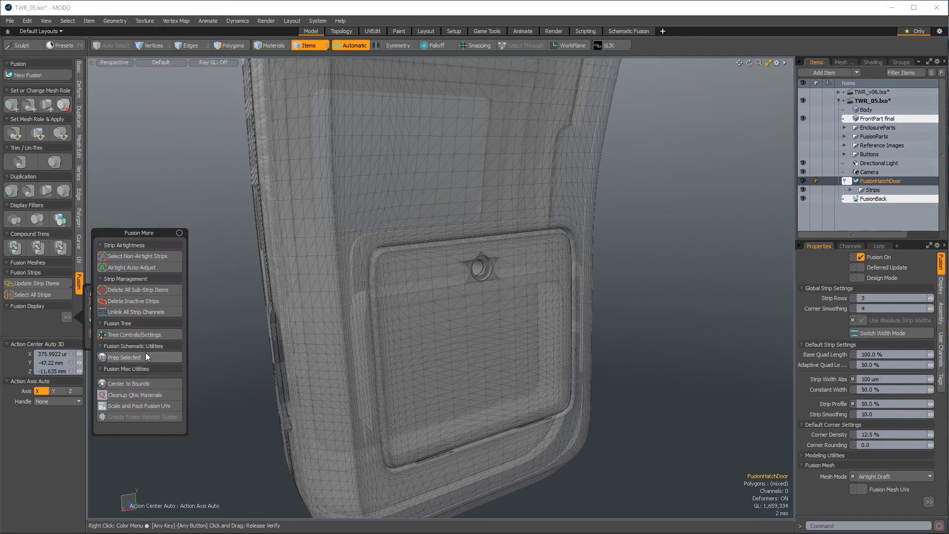
left_click(165, 257)
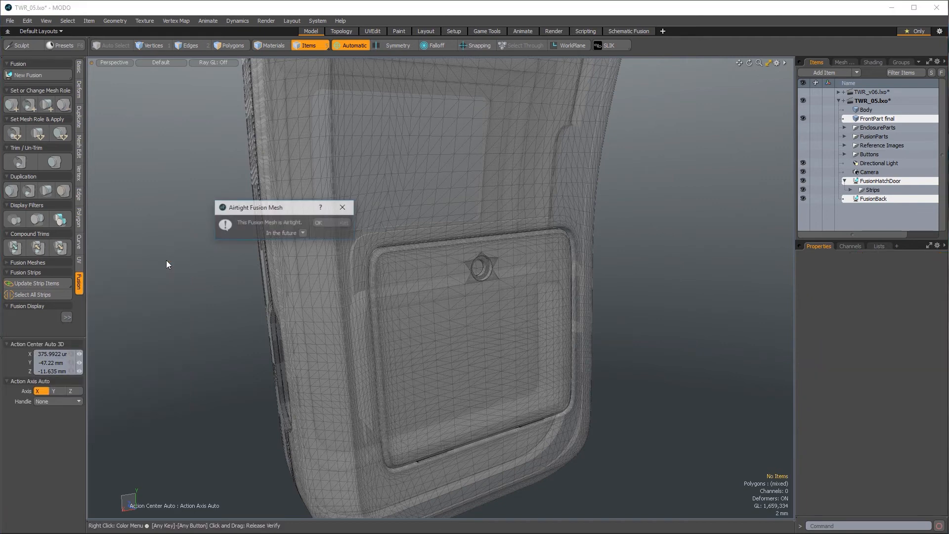
left_click(320, 223)
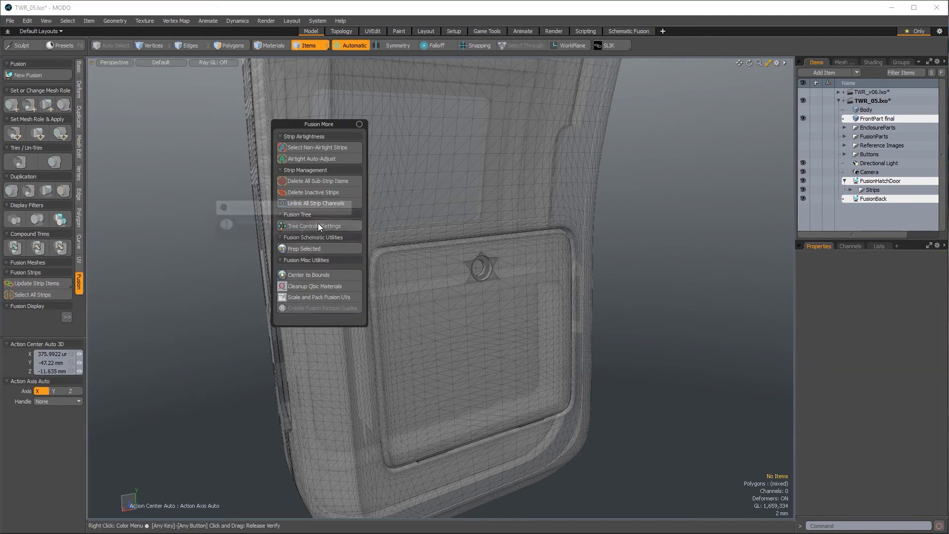
- Set FusionHatchDoor's Mesh Mode to Airtight Final and convert the fusion item to a mesh item, replacing the original
left_click(880, 181)
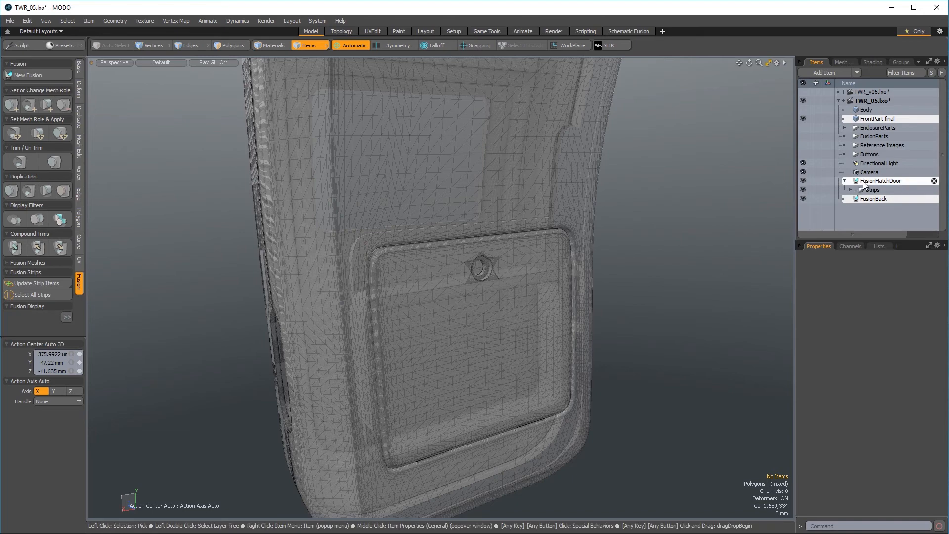
left_click(897, 476)
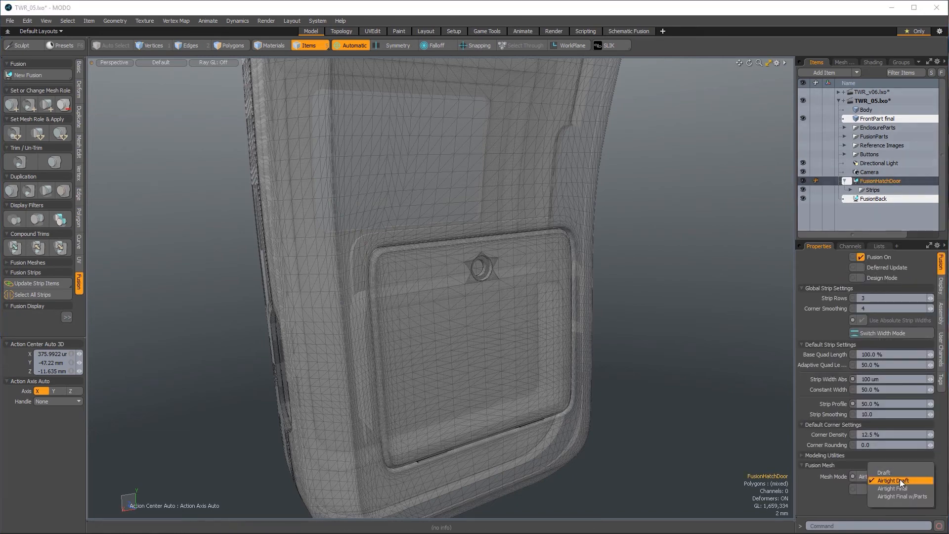
left_click(898, 488)
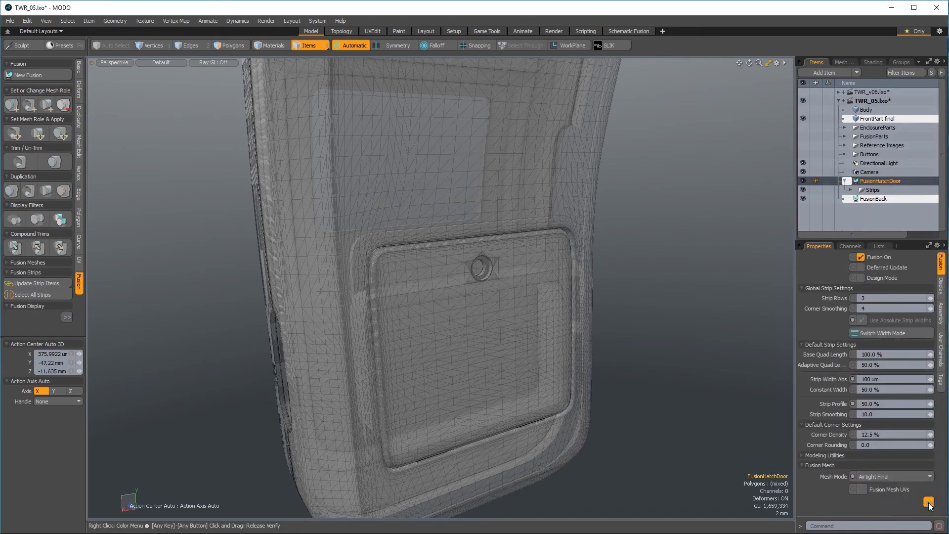
left_click(924, 503)
left_click(868, 507)
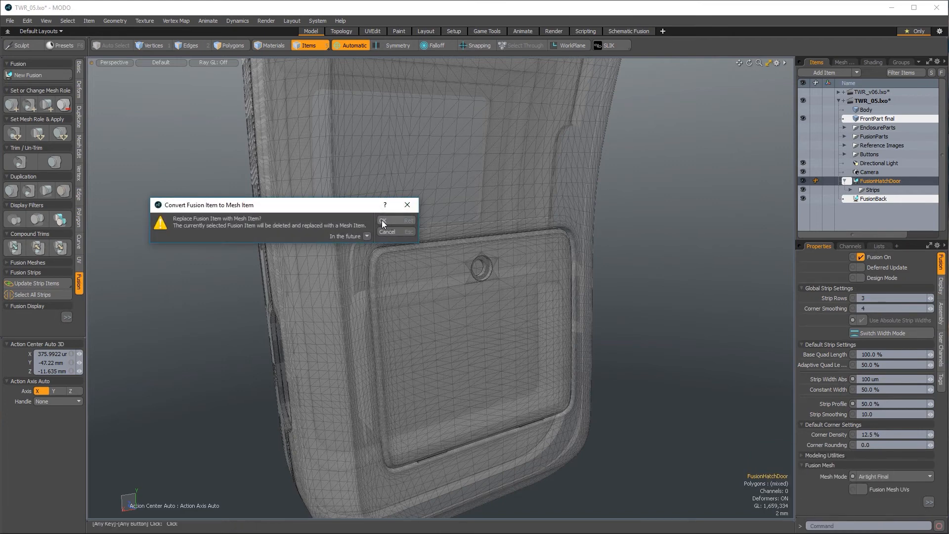
left_click(382, 221)
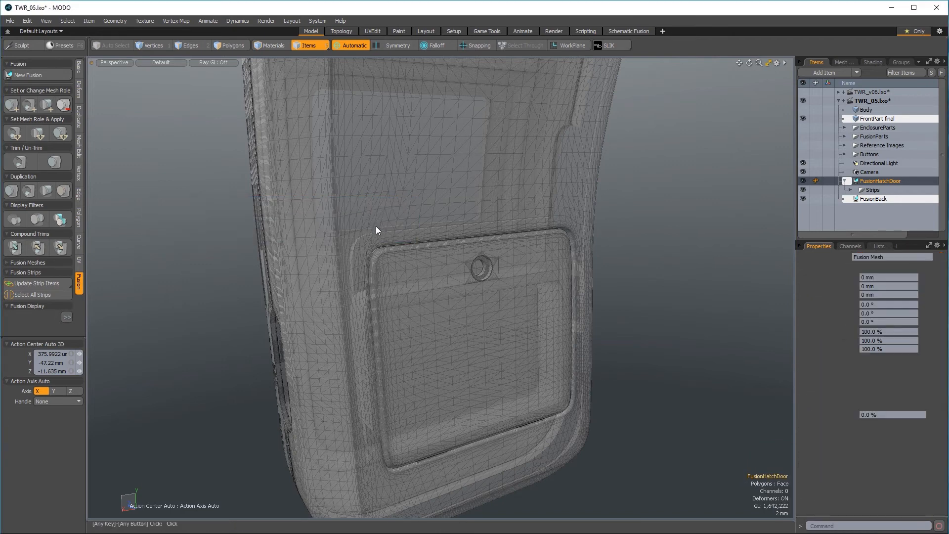
- Rename the converted hatch mesh as "HatchDoor final" and move it directly below FrontPart final in the item list
left_click(889, 261)
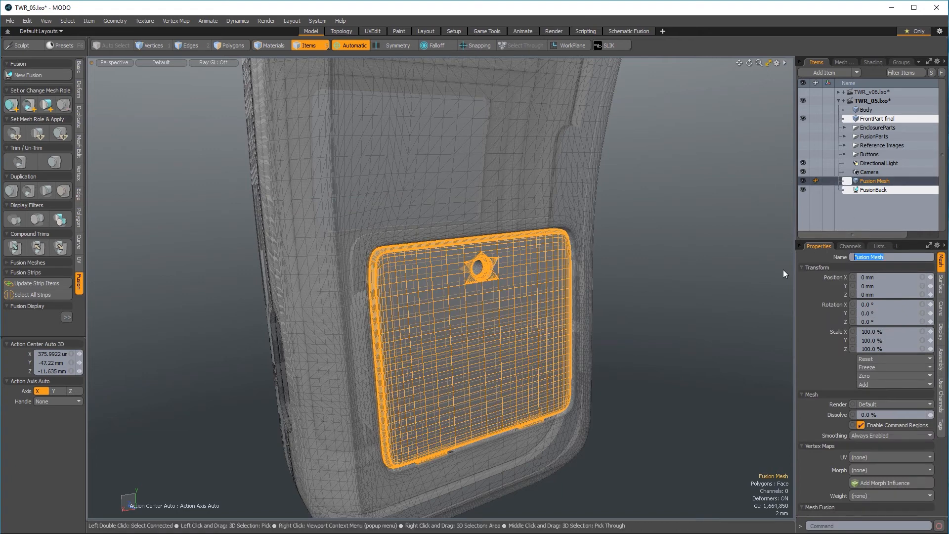
type("Hatch")
type("Door final")
key("Return")
mouse_move(873, 181)
left_mouse_down()
mouse_move(846, 171)
mouse_move(859, 128)
left_mouse_up()
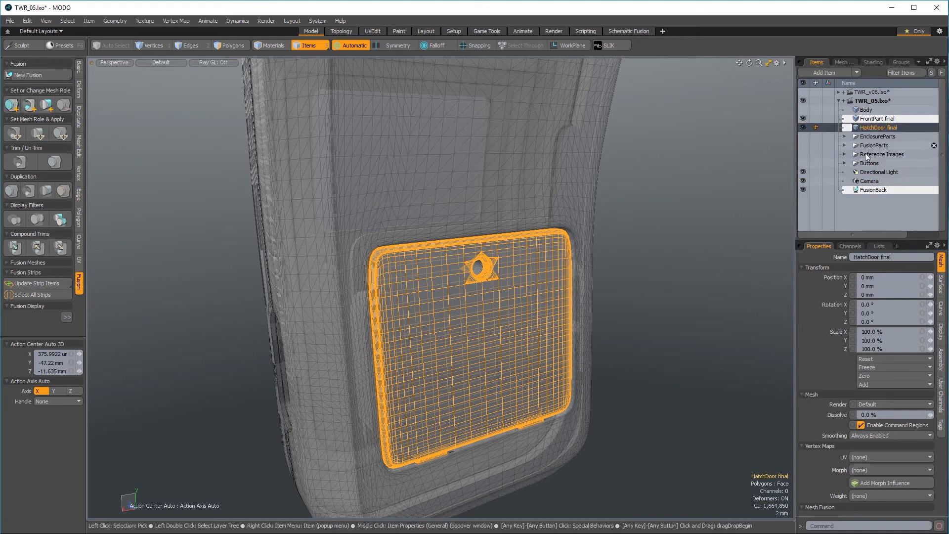
- Run Select Non-Airtight Strips on FusionBack to check its airtightness
left_click(873, 189)
left_click_drag(692, 265, 684, 317, "alt")
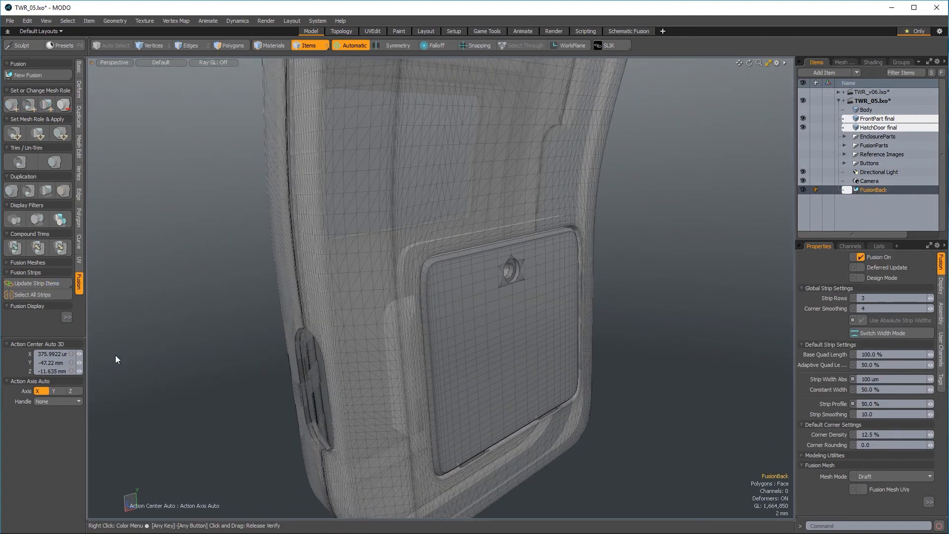
left_click(68, 315)
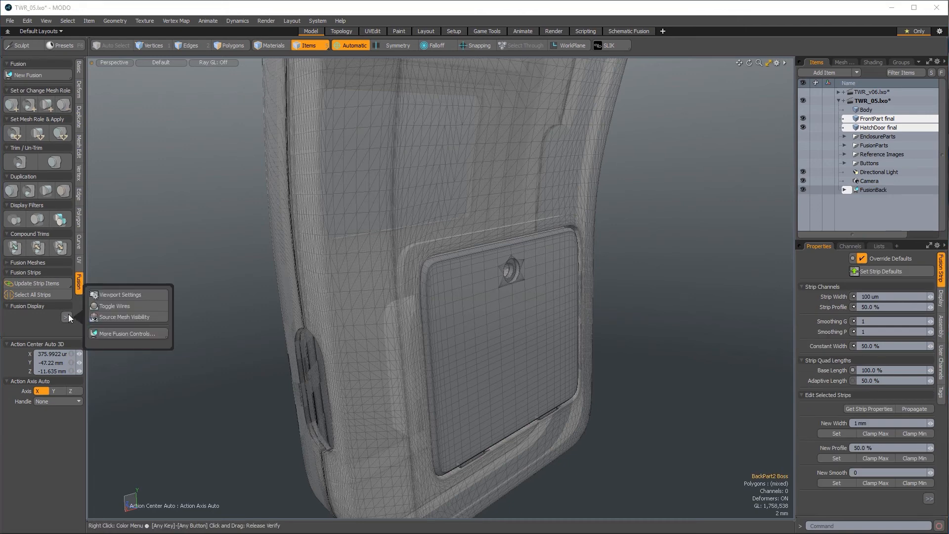
left_click(126, 333)
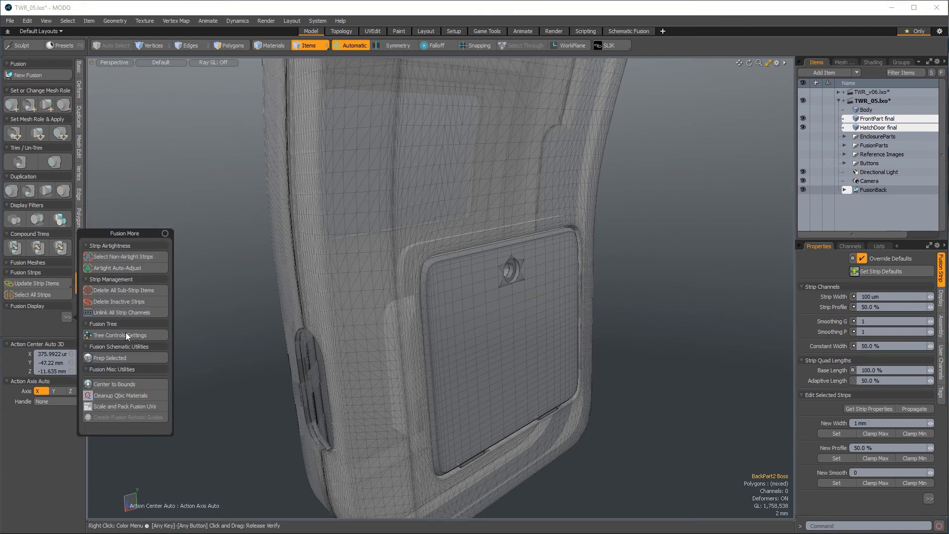
left_click(129, 258)
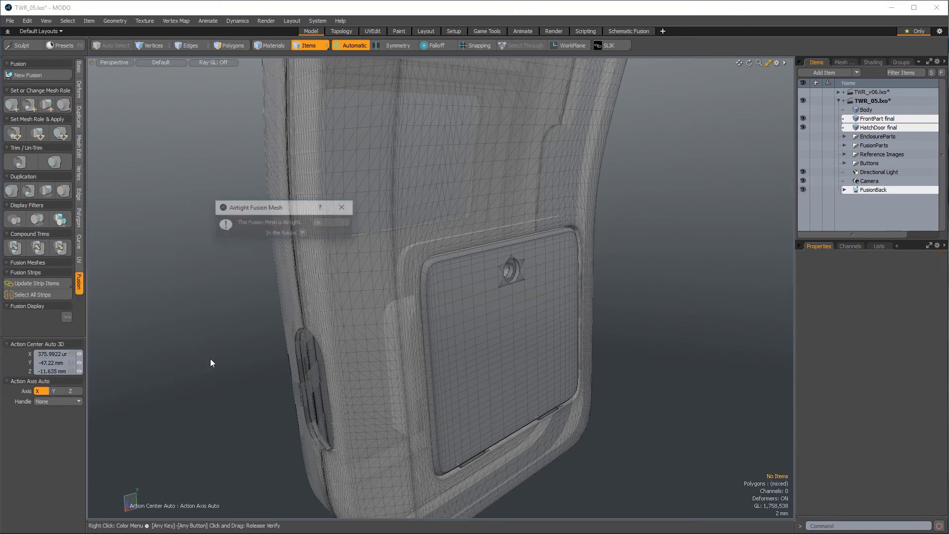
- Set FusionBack's Mesh Mode to Airtight Final and convert the fusion item to a mesh item, replacing the original
left_click(316, 224)
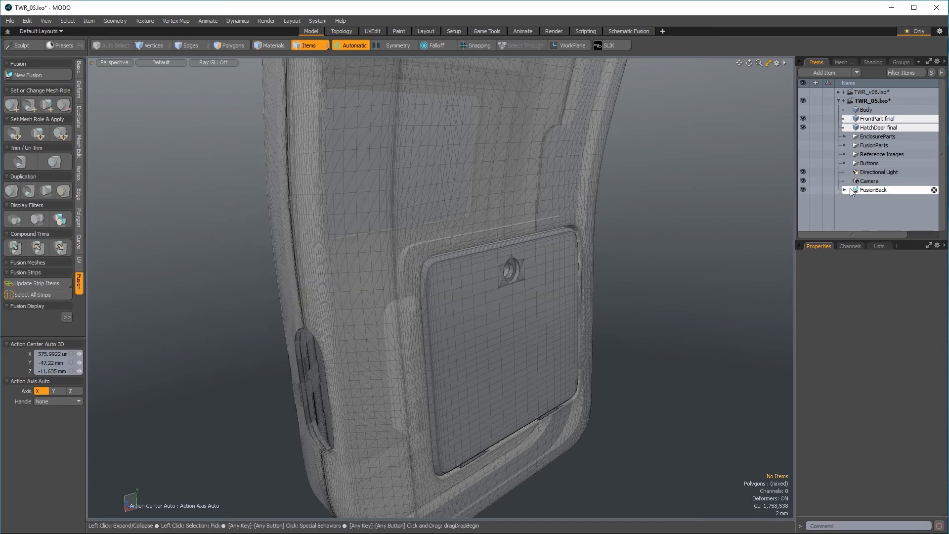
left_click(862, 191)
left_click(891, 481)
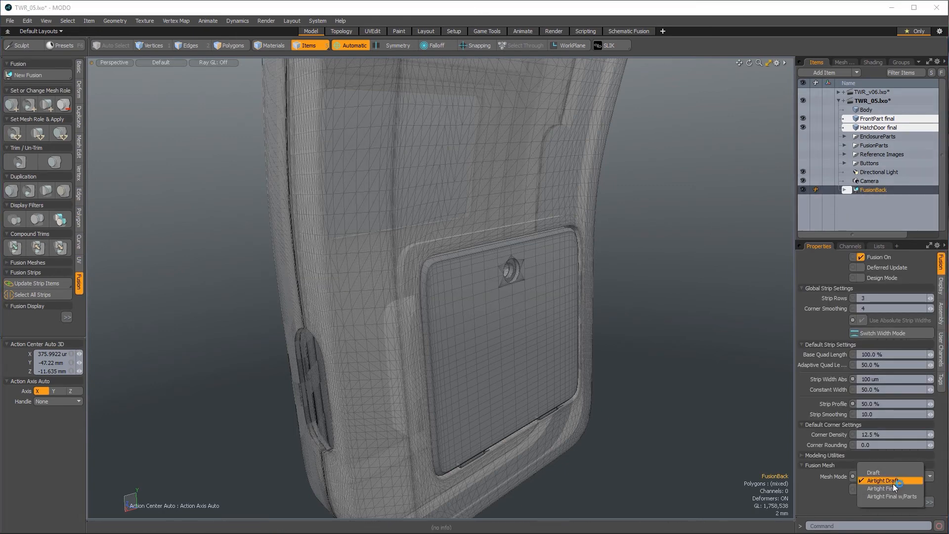
left_click(898, 491)
left_click(931, 503)
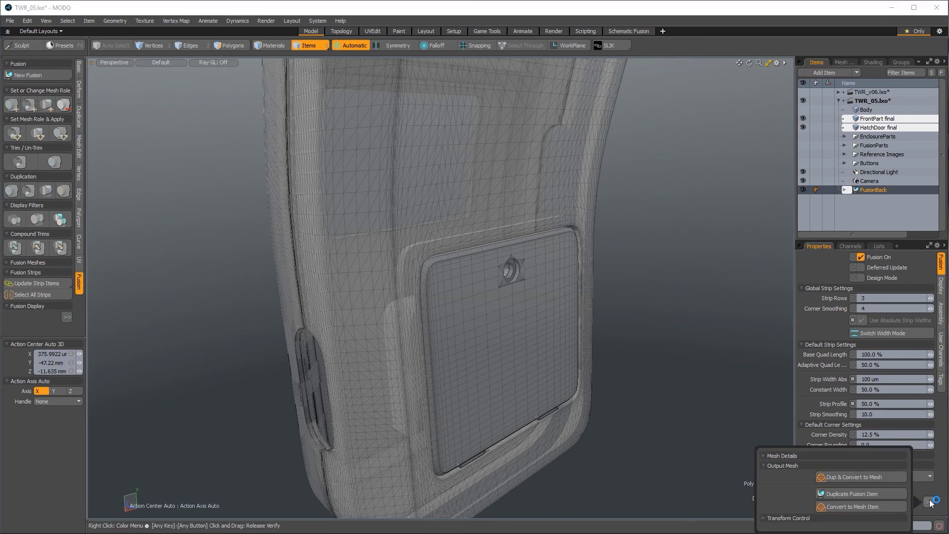
left_click(880, 509)
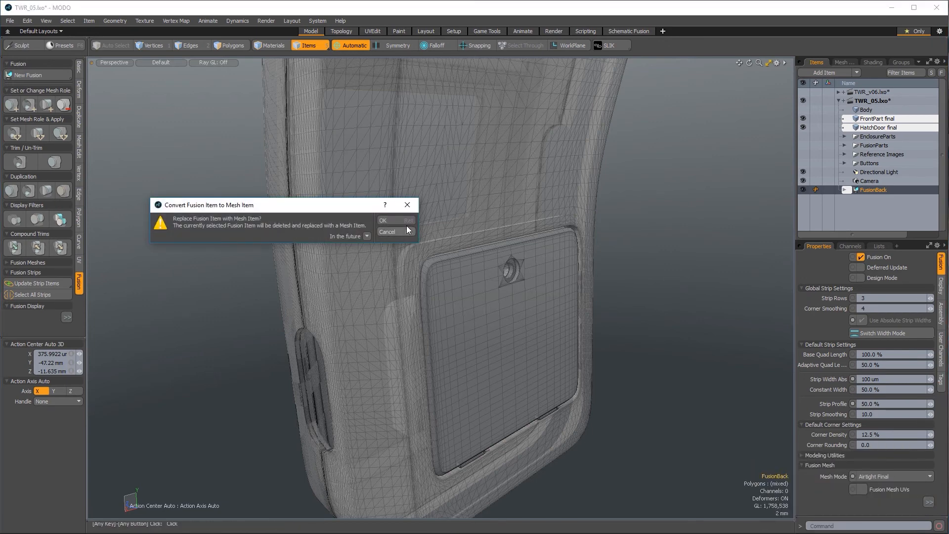
left_click(381, 220)
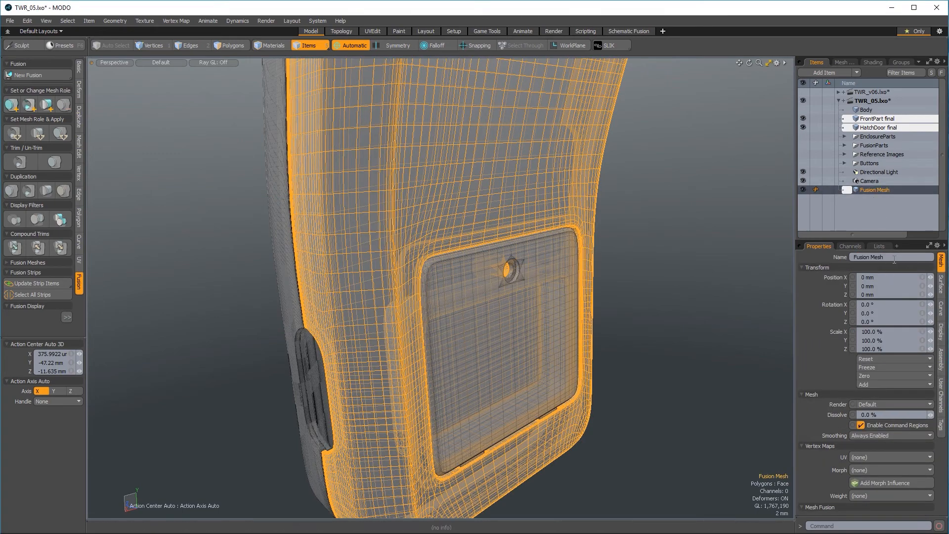
- Rename the converted back mesh as "BackPart final" and move it directly below HatchDoor final in the item list
type("BackPart final")
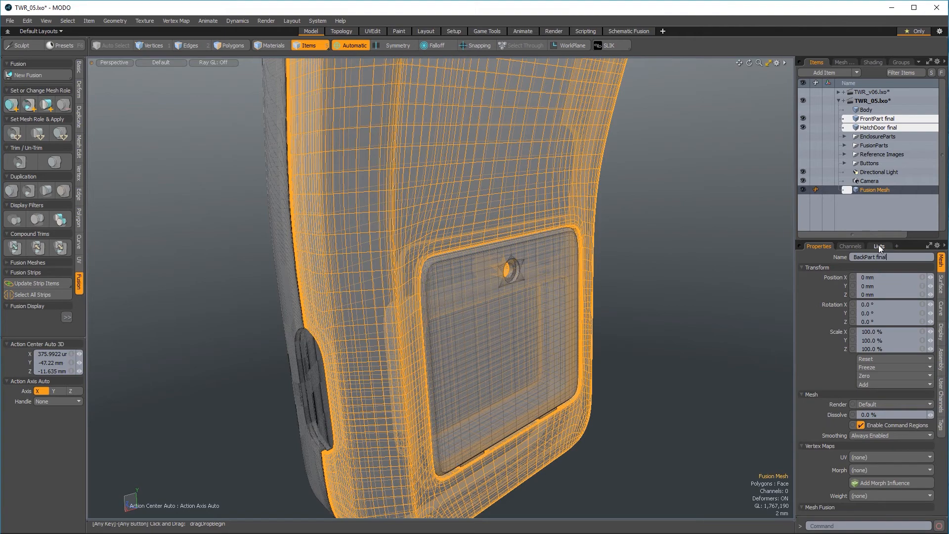
key("Return")
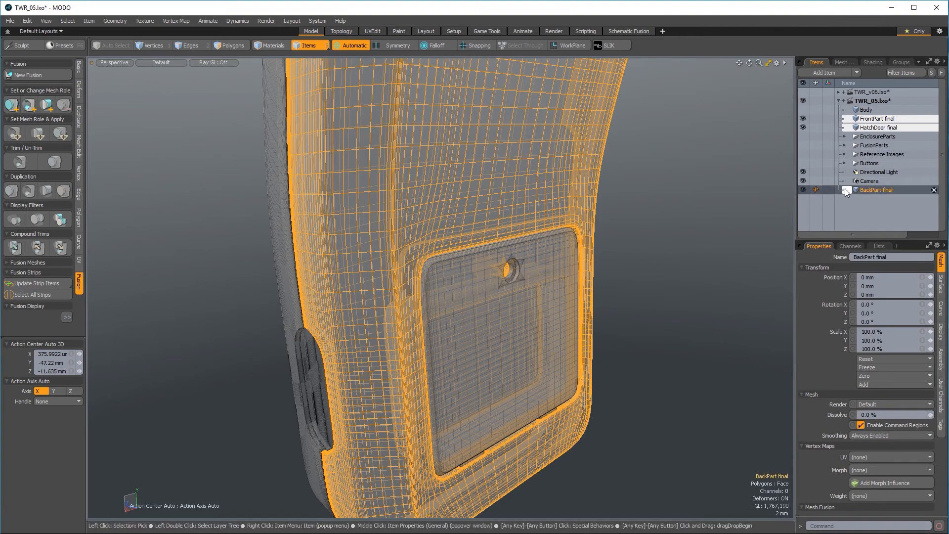
left_click_drag(869, 190, 877, 132)
- Make the Reference Images group visible and compare the antenna and enclosure with the side reference in the Right view
mouse_move(764, 221)
left_mouse_down("alt")
mouse_move(726, 223)
mouse_move(528, 367)
mouse_move(330, 212)
mouse_move(651, 228)
mouse_move(718, 193)
mouse_move(648, 364)
mouse_move(674, 257)
mouse_move(494, 209)
mouse_move(668, 178)
left_mouse_up("alt")
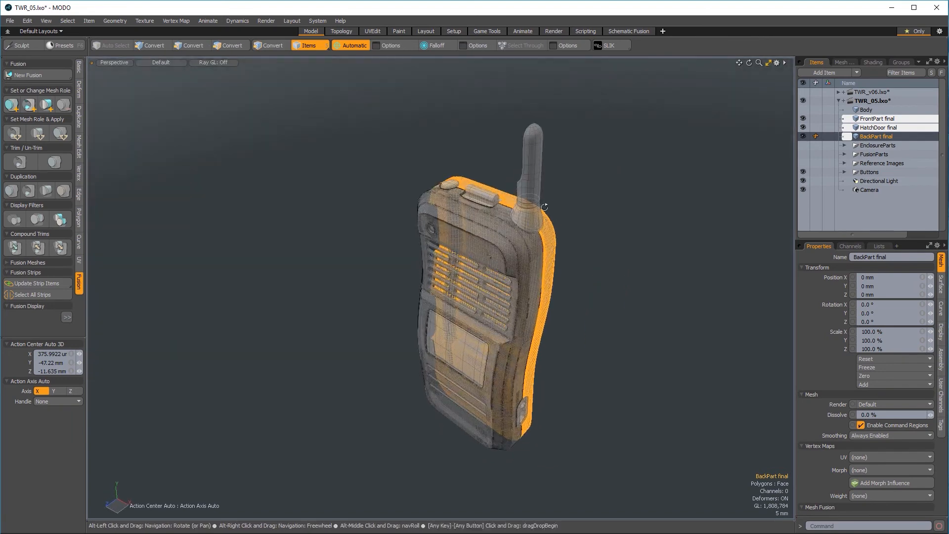
left_click(803, 163)
left_click_drag(618, 333, 587, 290, "alt")
scroll(587, 290, "up", 2)
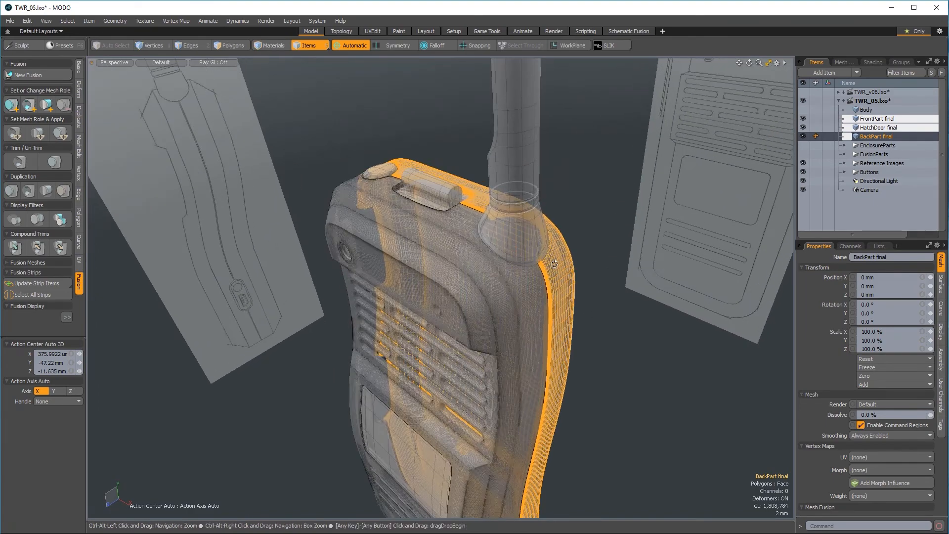
key("ctrl+space")
left_click(498, 343)
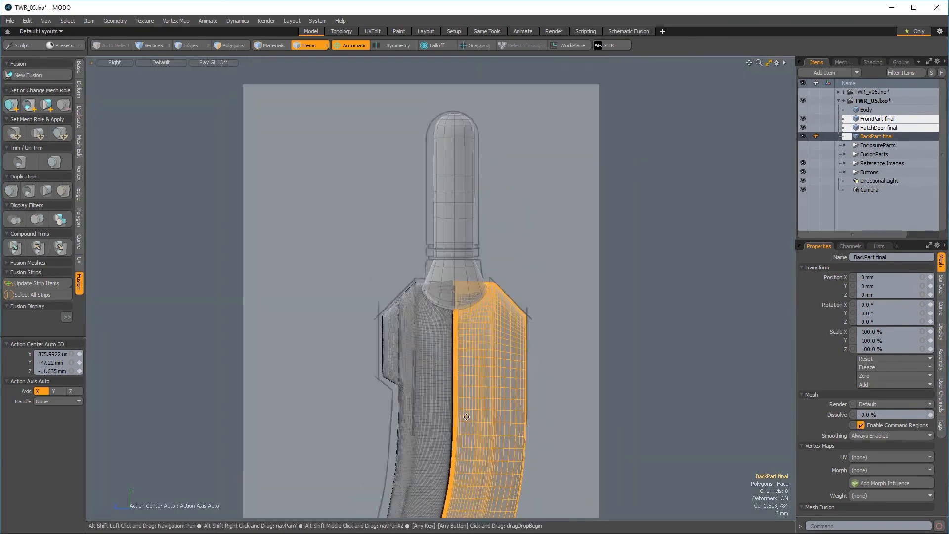
key("ctrl+space")
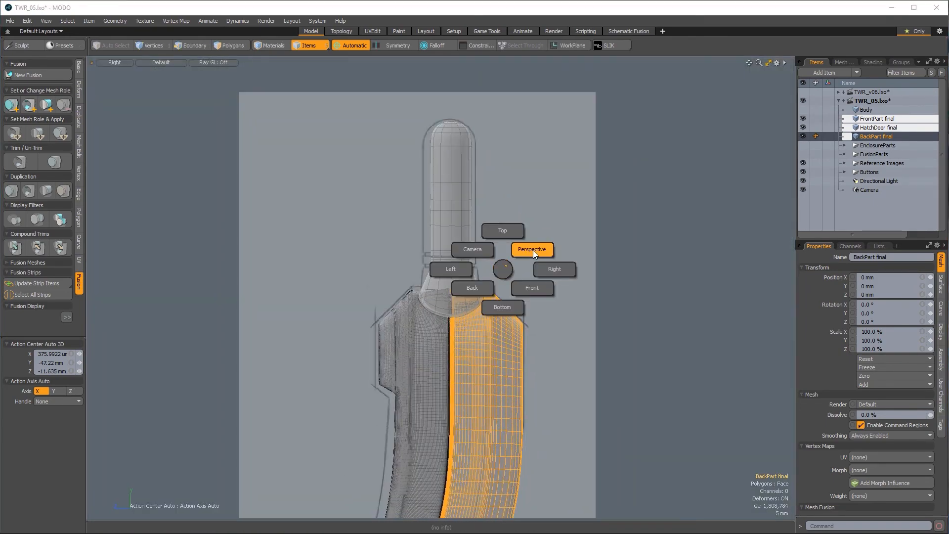
left_click(533, 250)
left_click_drag(329, 368, 508, 214, "alt")
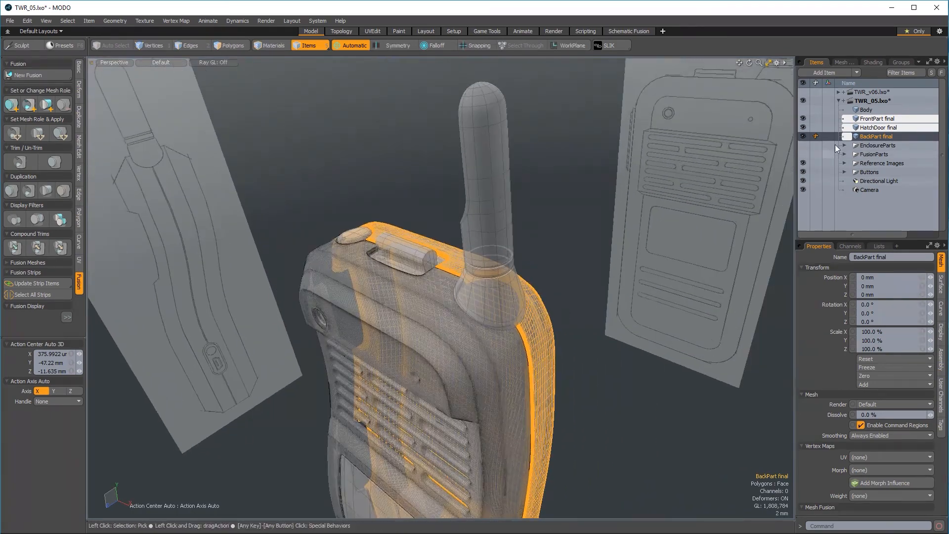
- Select the Antenna item and scale all its polygons to 112% in X and Z, checking it against the front reference
left_click(482, 212)
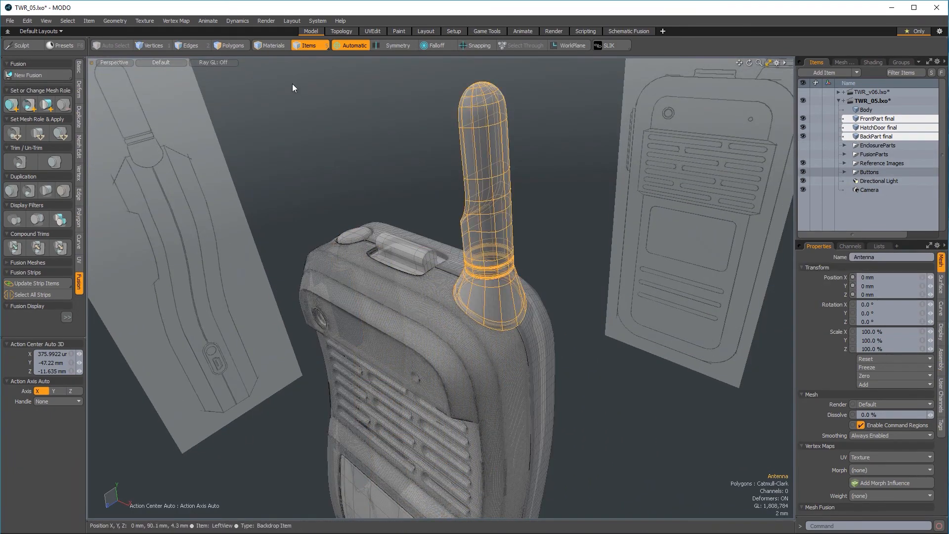
left_click(229, 45)
left_click_drag(568, 257, 497, 269, "alt")
key("y")
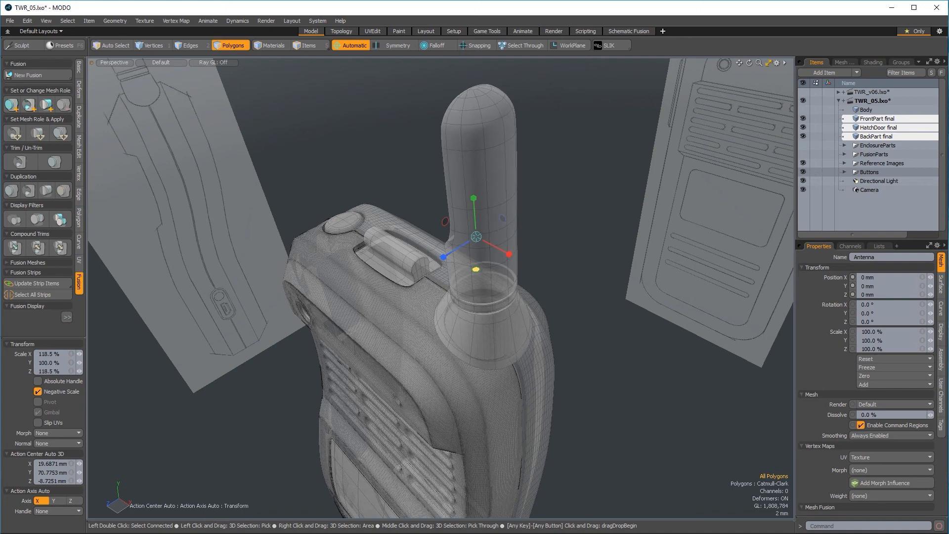
left_click_drag(588, 308, 676, 315, "alt")
key("ctrl+space")
left_click(710, 296)
scroll(689, 291, "down", 3)
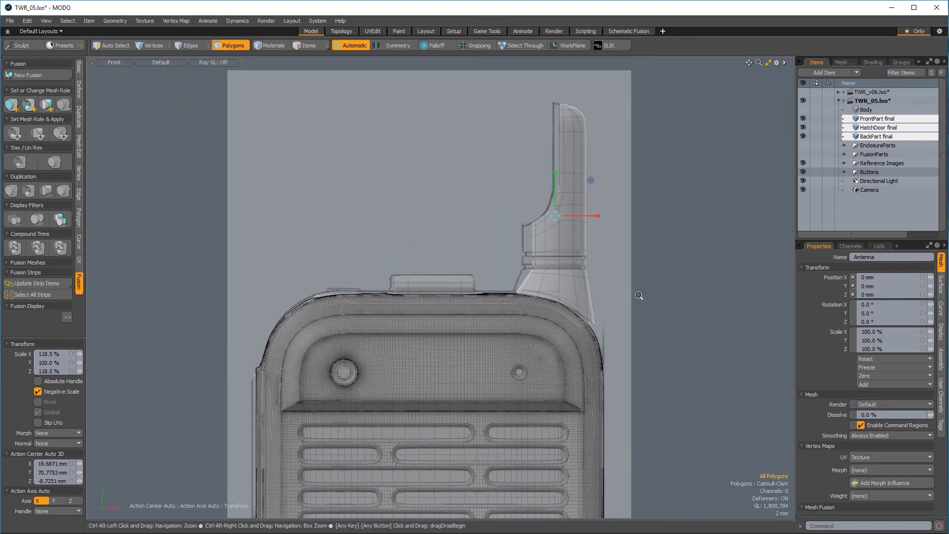
scroll(651, 303, "up", 2)
key("ctrl+space")
left_click(672, 280)
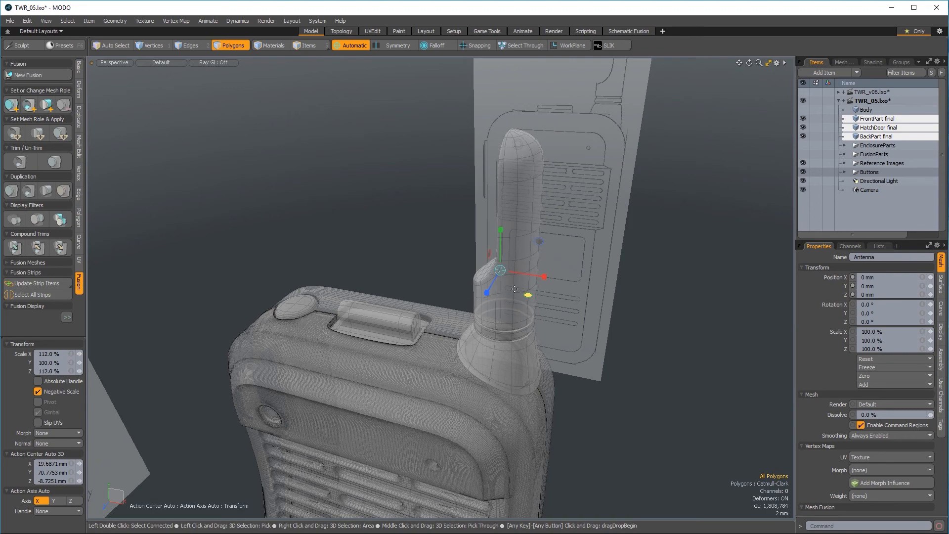
mouse_move(514, 289)
left_mouse_down("alt")
mouse_move(494, 286)
mouse_move(497, 264)
mouse_move(468, 251)
mouse_move(522, 290)
left_mouse_up("alt")
key("space")
- Select the lower vertices of the antenna base above the enclosure's rounded corner in the Front view and move them slightly down in Y
scroll(561, 296, "up", 5)
left_click_drag(594, 352, 545, 359, "alt")
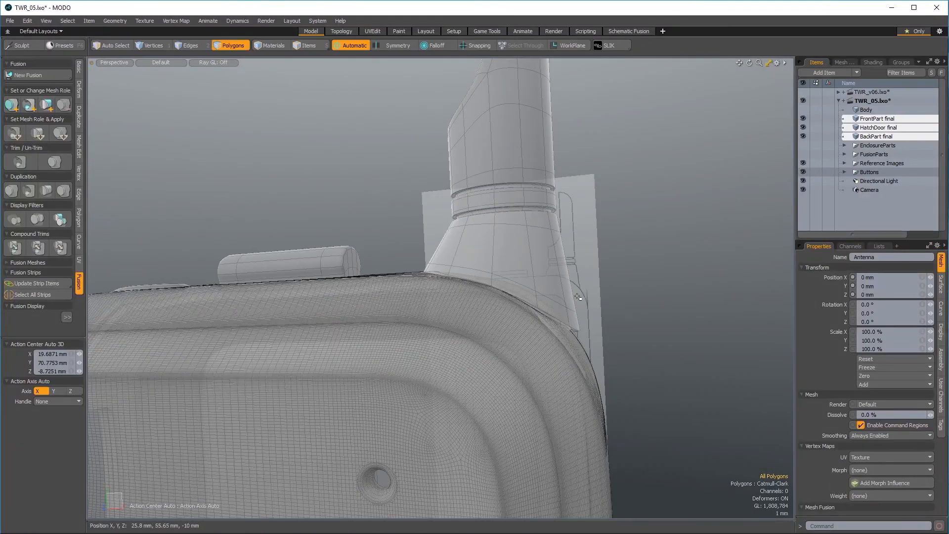
key("ctrl+space")
left_click(547, 251)
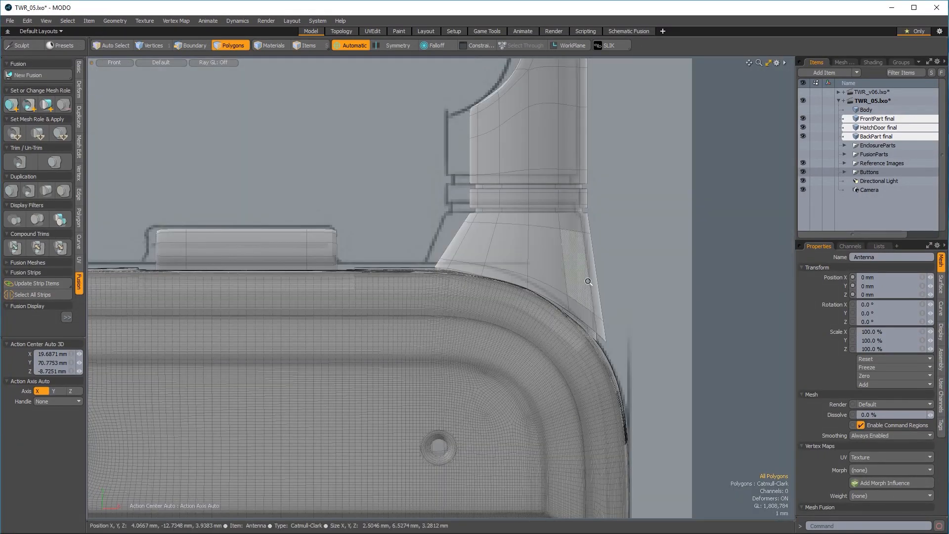
left_click_drag(449, 301, 390, 314, "alt+shift")
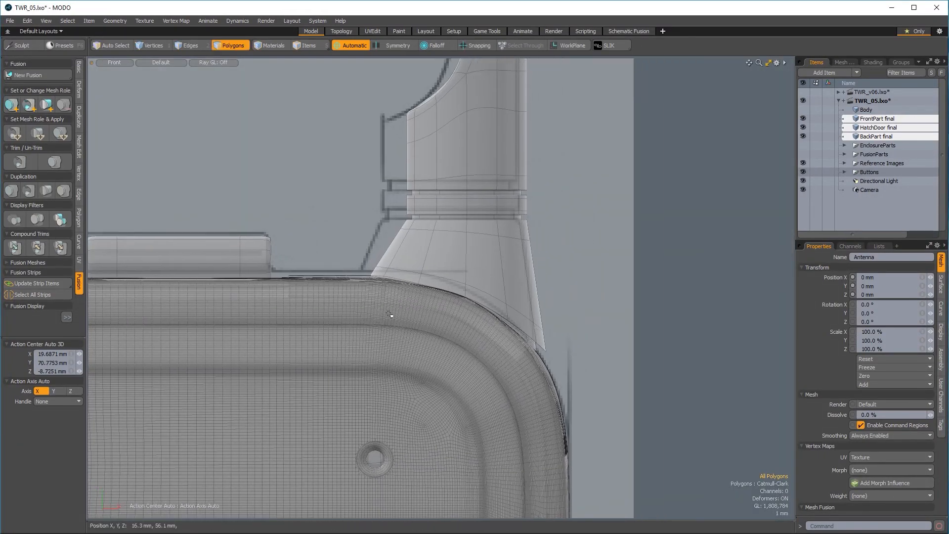
left_click(160, 46)
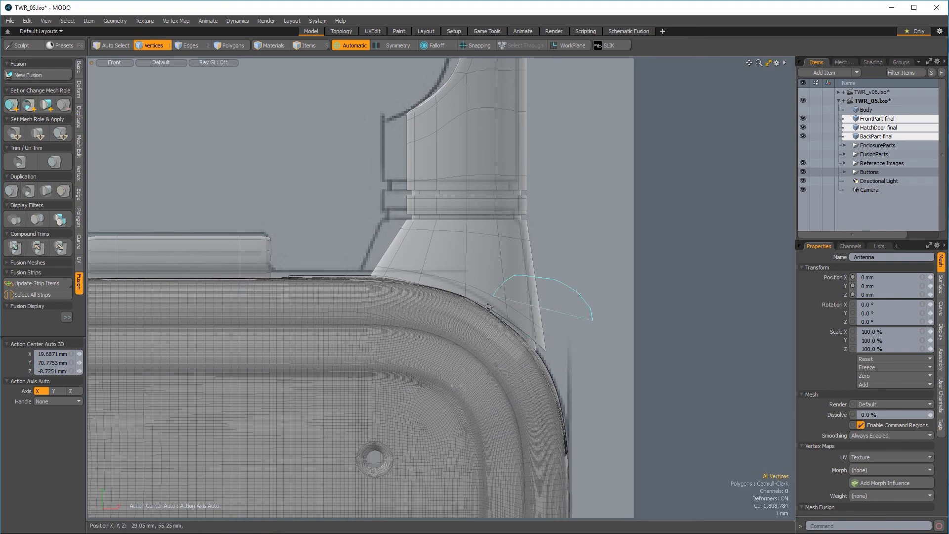
key("w")
scroll(560, 277, "up", 4)
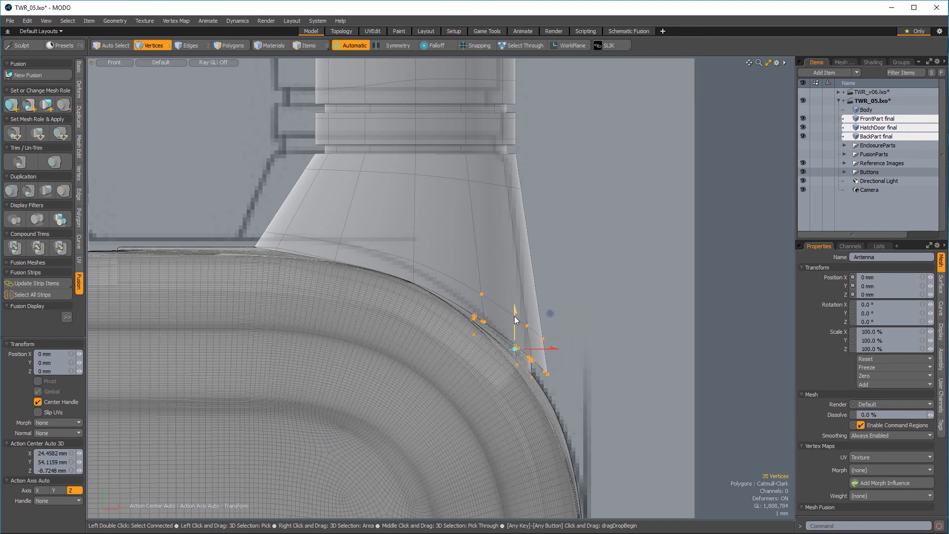
left_click_drag(515, 316, 514, 322)
key("q")
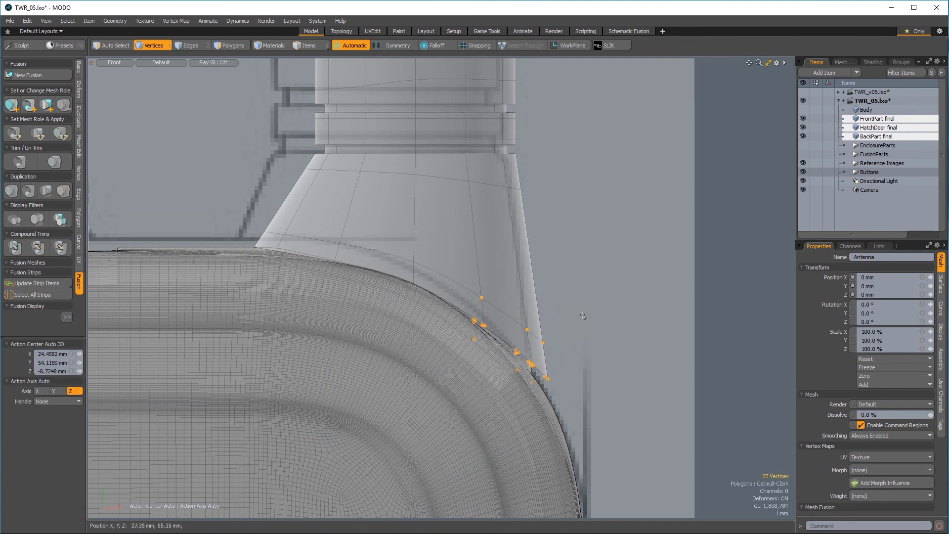
- Narrow the vertex selection twice toward the antenna base's outer lower tip, moving each smaller group slightly further down in Y
right_click_drag(513, 407, 567, 389)
key("w")
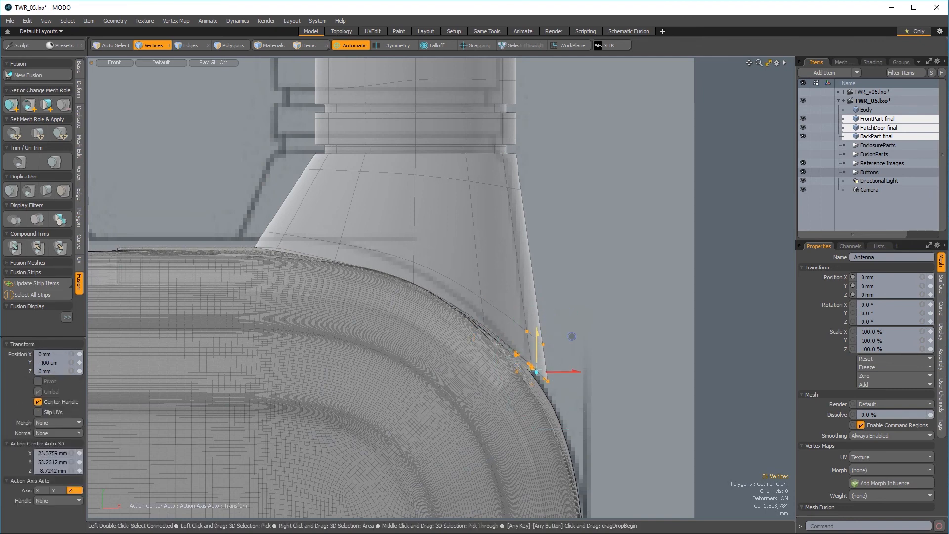
key("q")
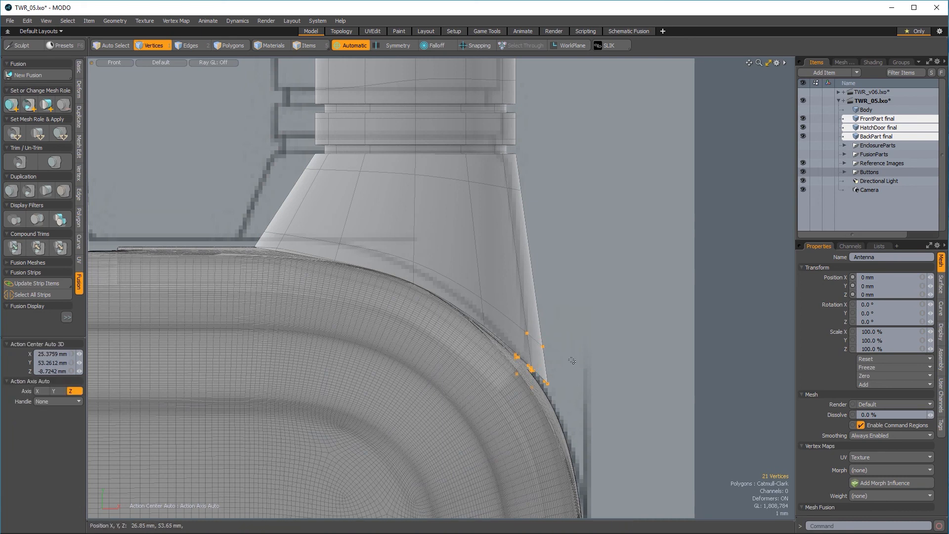
scroll(545, 344, "up", 2)
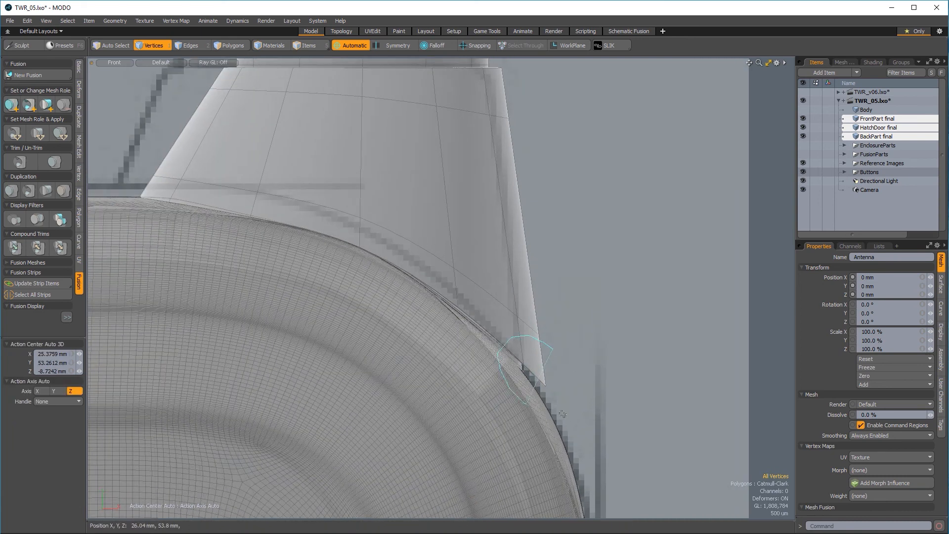
right_click_drag(562, 414, 544, 353)
key("w")
left_click_drag(532, 336, 534, 340)
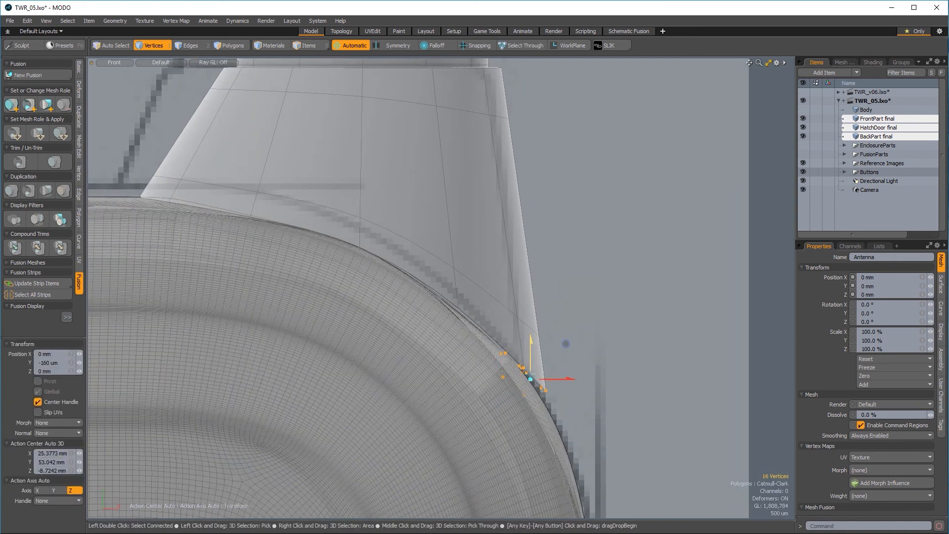
key("q")
left_click(598, 371)
- Select the two outermost vertices at the antenna base's lower tip and move them about 220 um down in Y
left_click_drag(600, 372, 561, 373, "ctrl+alt")
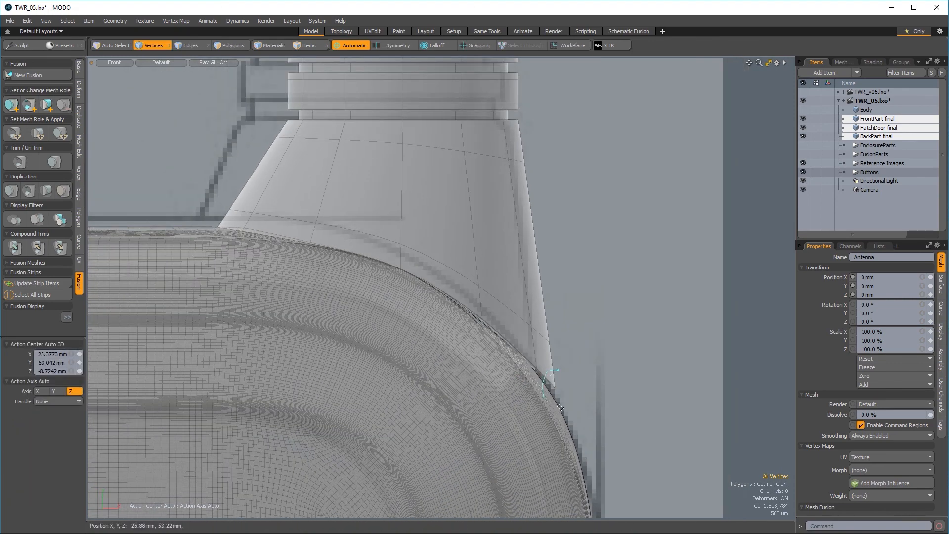
key("w")
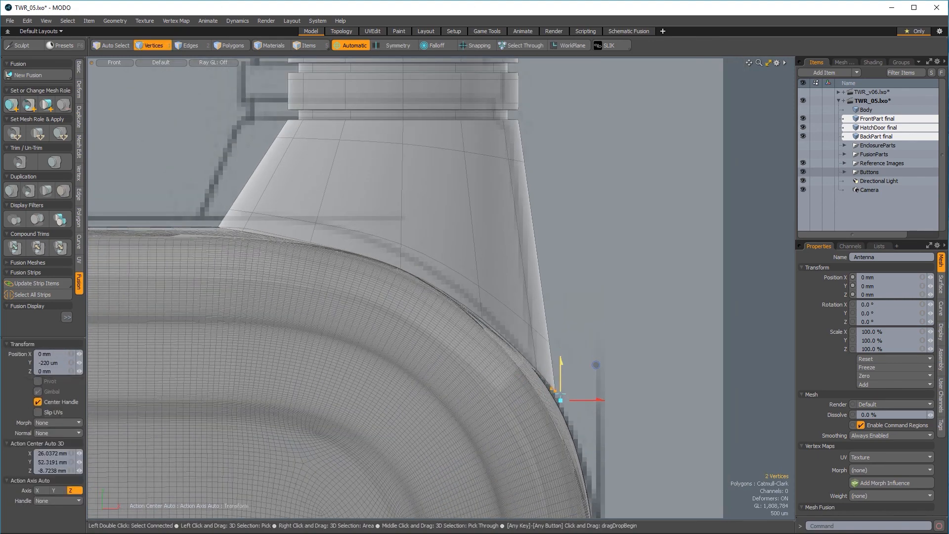
key("q")
left_click(592, 373)
left_click_drag(592, 373, 504, 371, "ctrl+alt")
- Examine how the widened antenna and its base fit the enclosure in the Front and Perspective views
key("ctrl+space")
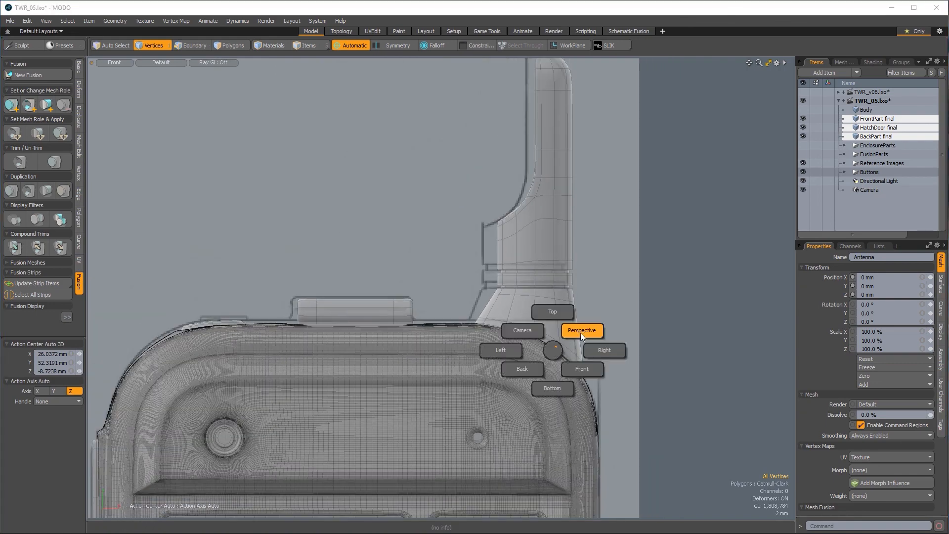
left_click(581, 332)
left_click_drag(591, 333, 575, 371, "ctrl+alt")
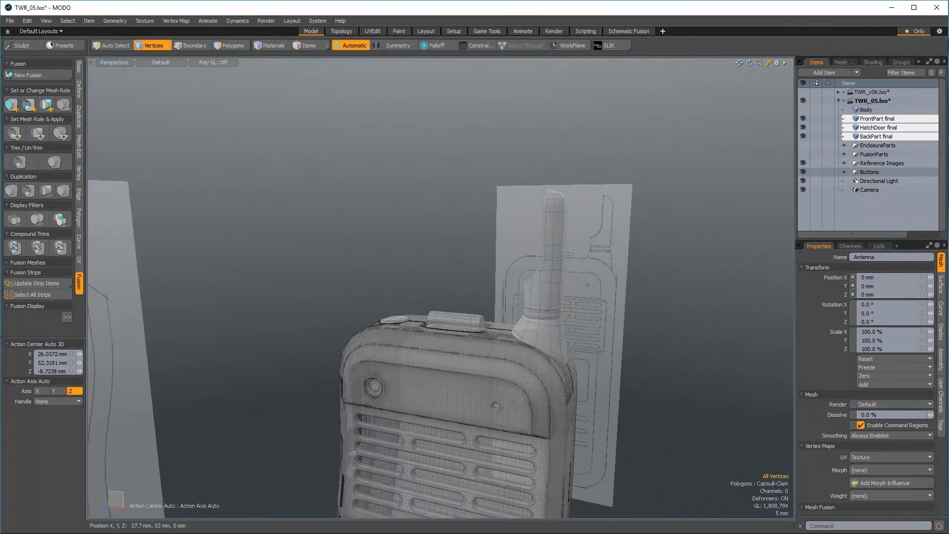
key("ctrl+space")
left_click(598, 387)
key("ctrl+space")
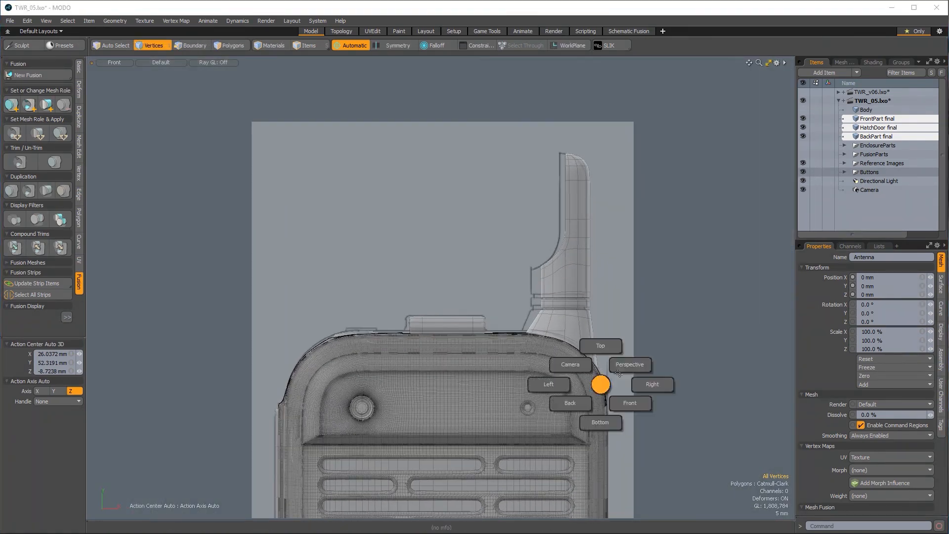
left_click(628, 366)
left_click_drag(629, 370, 589, 378, "ctrl+alt")
left_click_drag(618, 408, 544, 331, "alt")
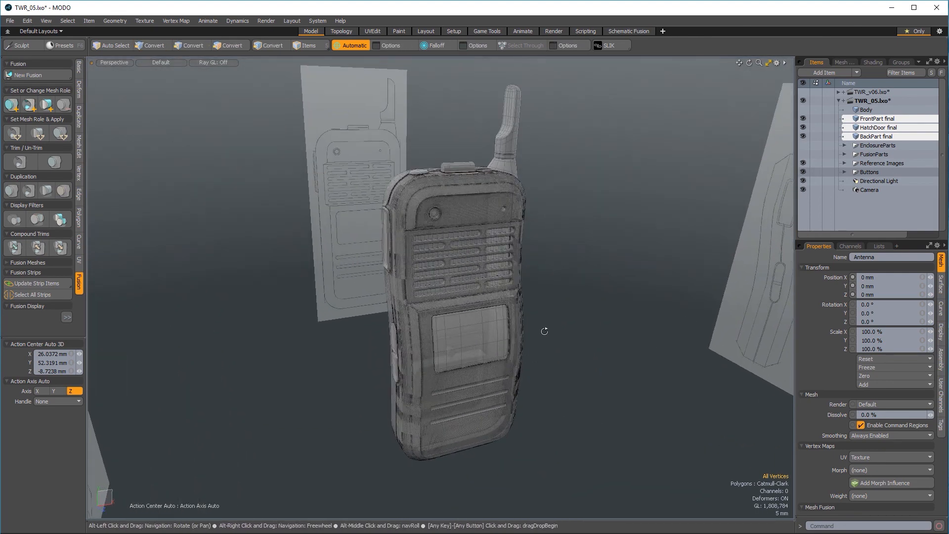
- Save the scene
left_click(10, 21)
left_click(29, 114)
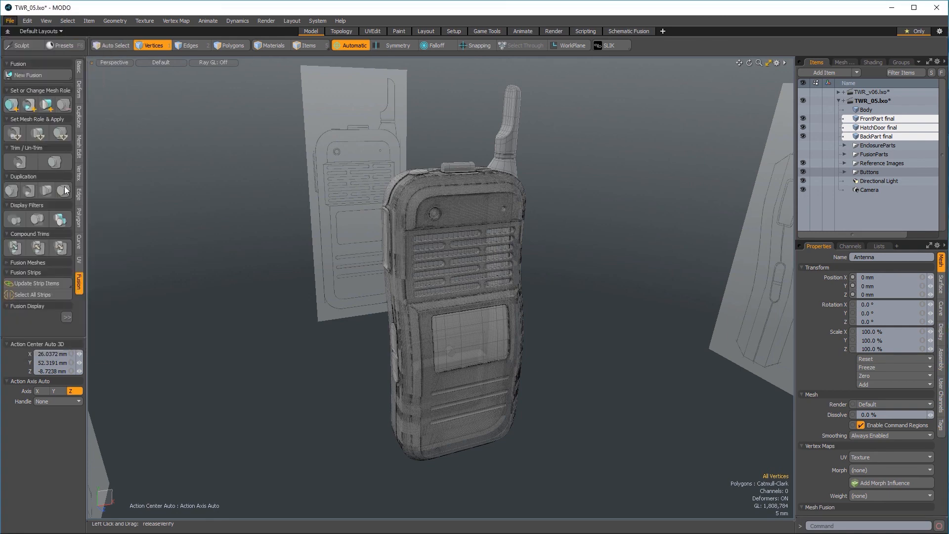